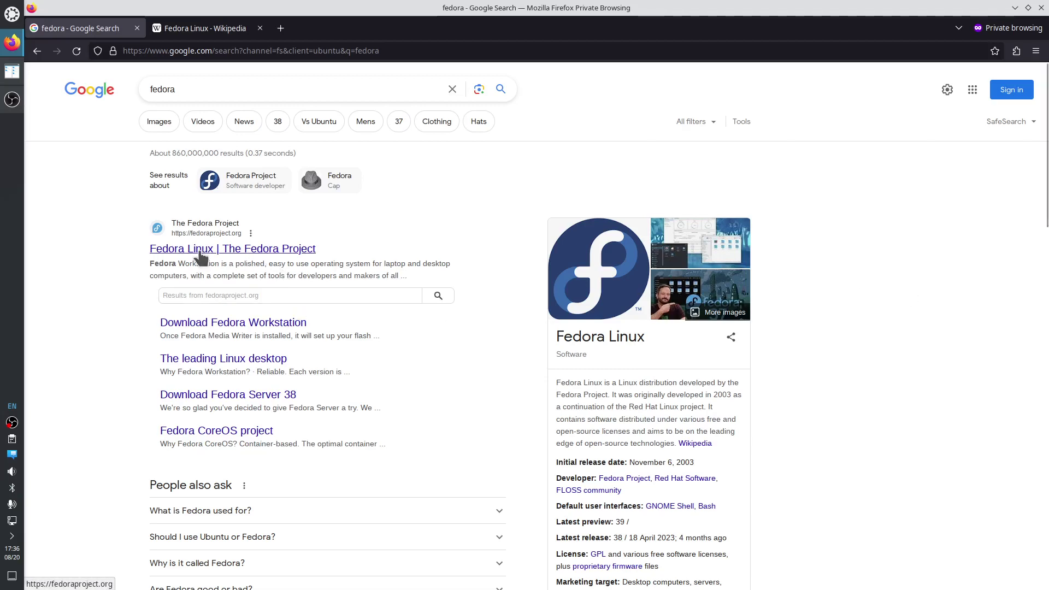
# On the Fedora Linux Wikipedia article, select the Workstation 38 caption and open the official website in a new tab.
pyautogui.click(226, 31)
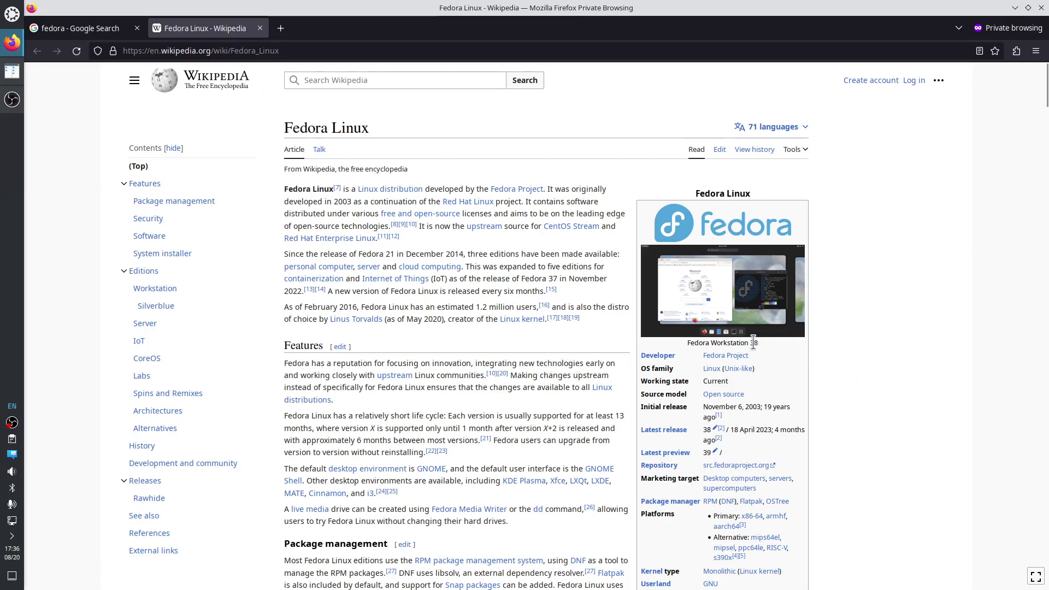
pyautogui.moveTo(757, 345); pyautogui.dragTo(710, 344)
pyautogui.scroll(-3, 845, 385)
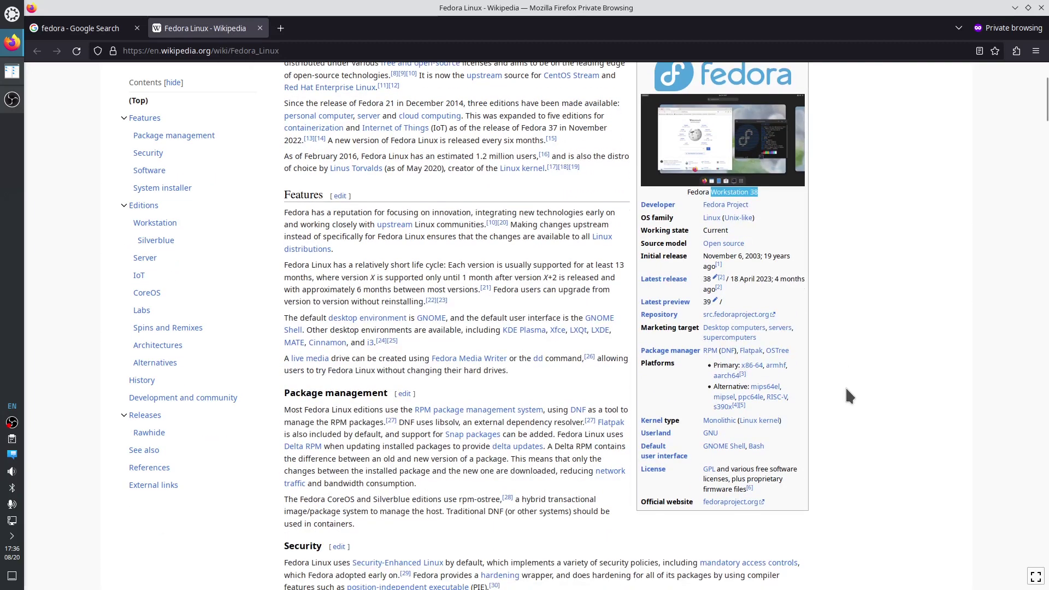
pyautogui.rightClick(742, 500)
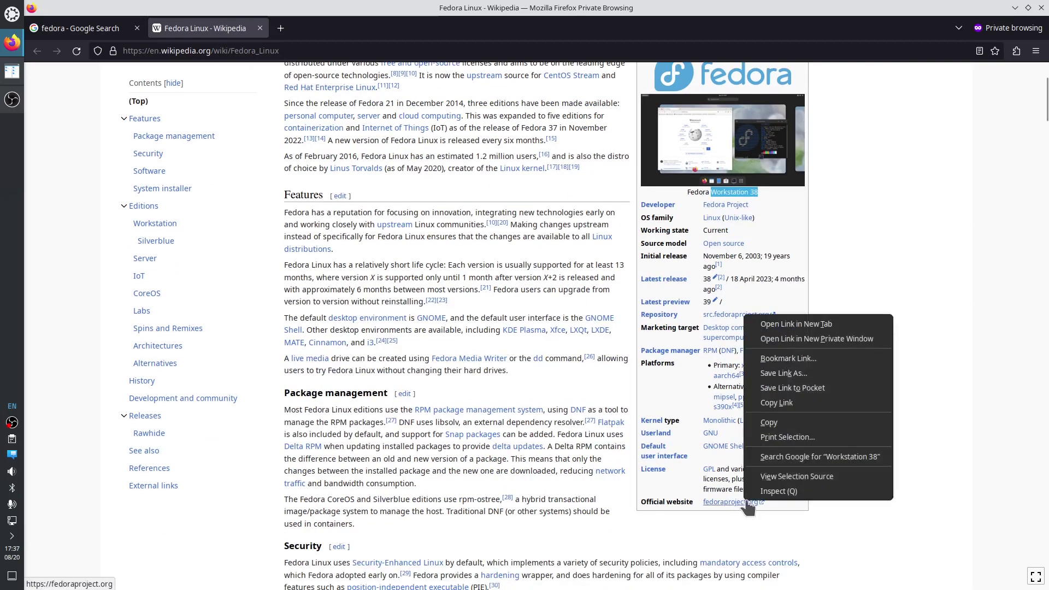
pyautogui.click(792, 324)
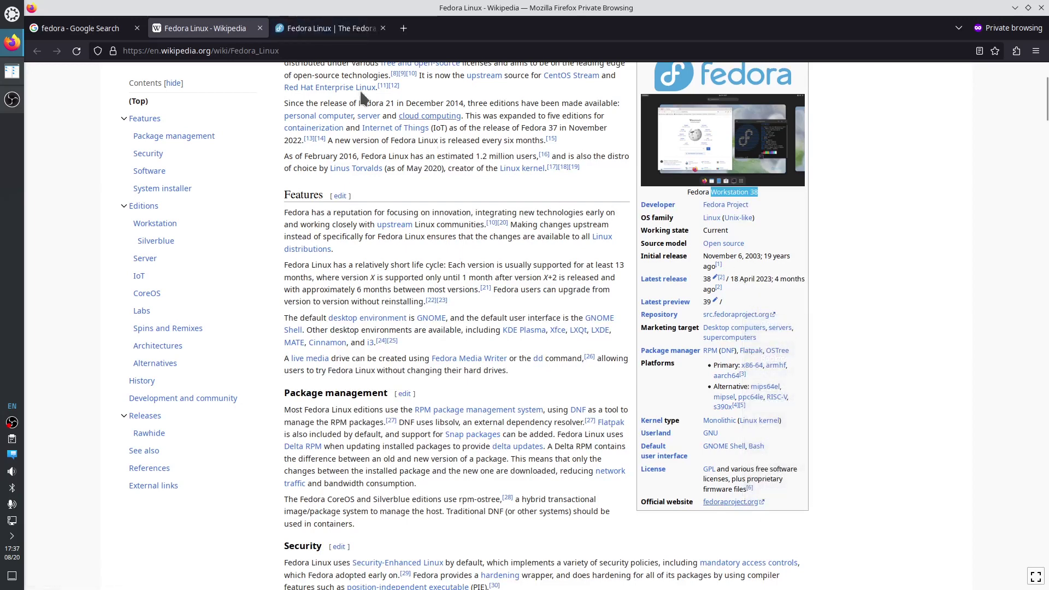
# On the Fedora Project site, go through Fedora Spins to the KDE Plasma Desktop 38 download page.
pyautogui.click(317, 29)
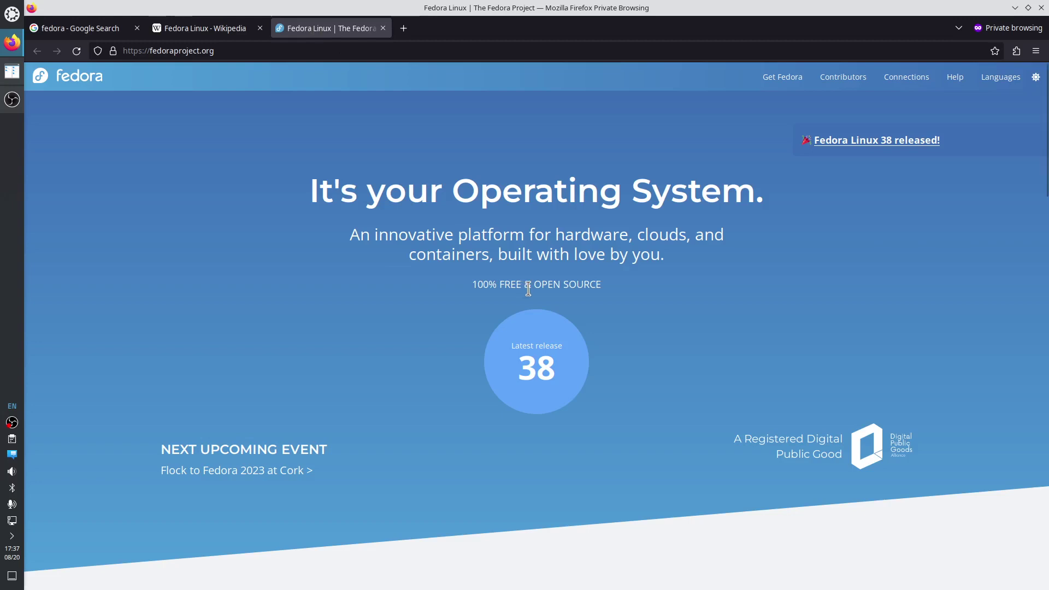
pyautogui.scroll(-3, 517, 266)
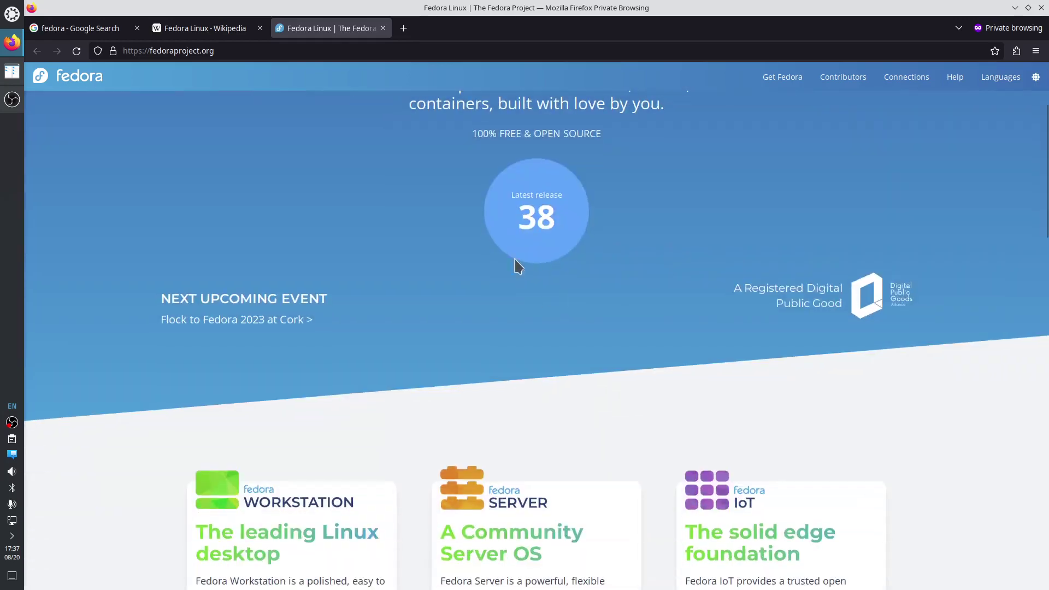
pyautogui.scroll(-7, 602, 280)
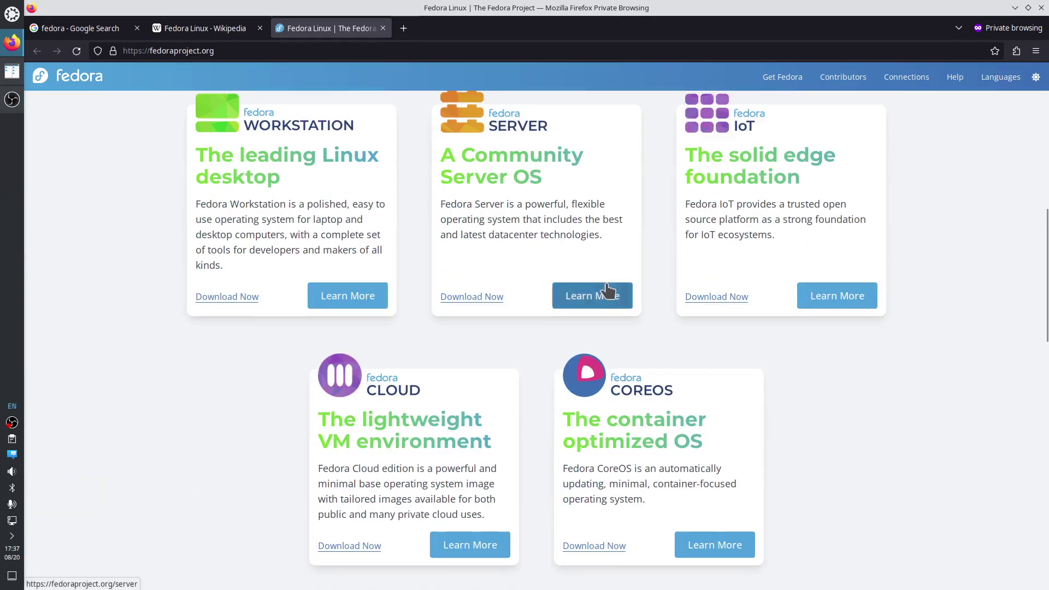
pyautogui.scroll(-4, 630, 285)
pyautogui.scroll(-3, 631, 283)
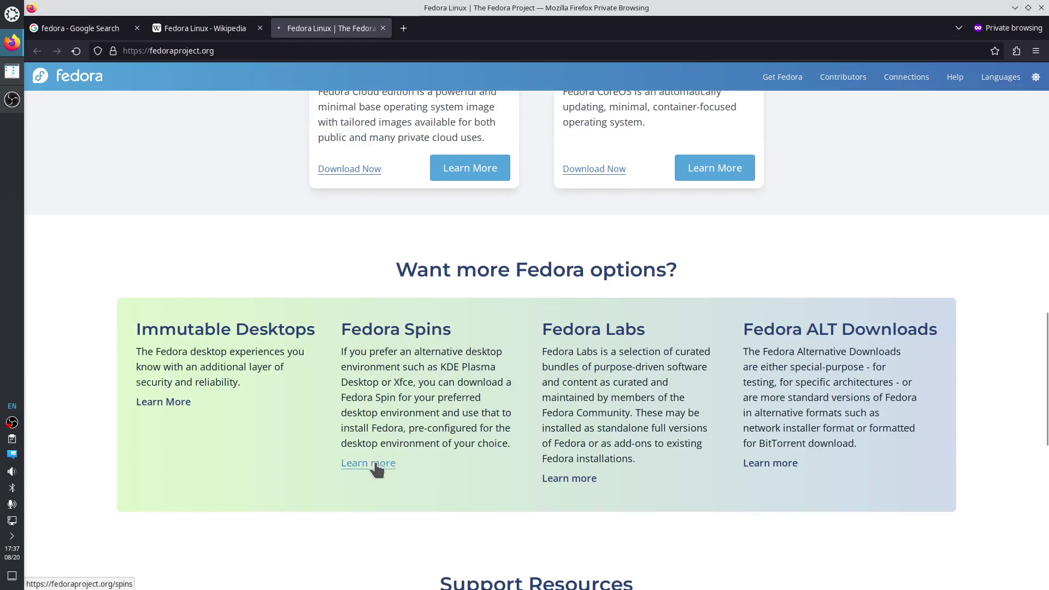
pyautogui.click(378, 465)
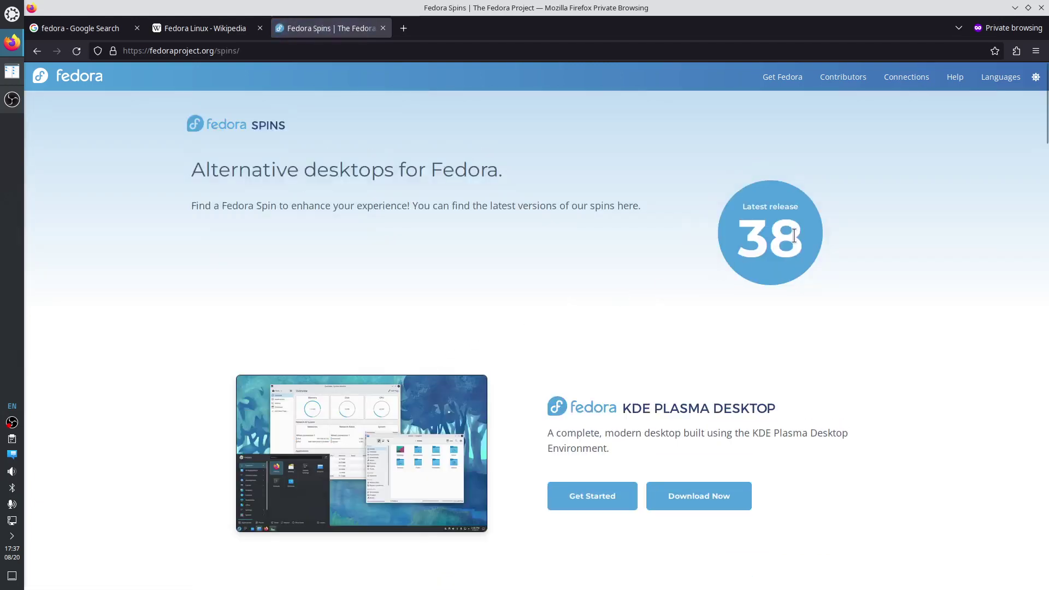
pyautogui.click(710, 502)
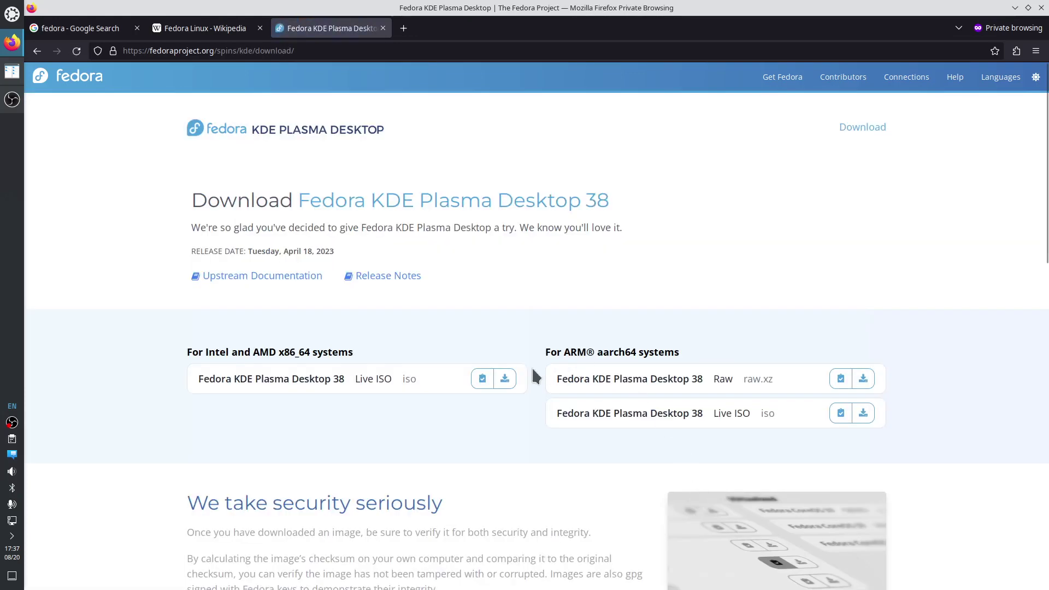
pyautogui.scroll(-3, 407, 312)
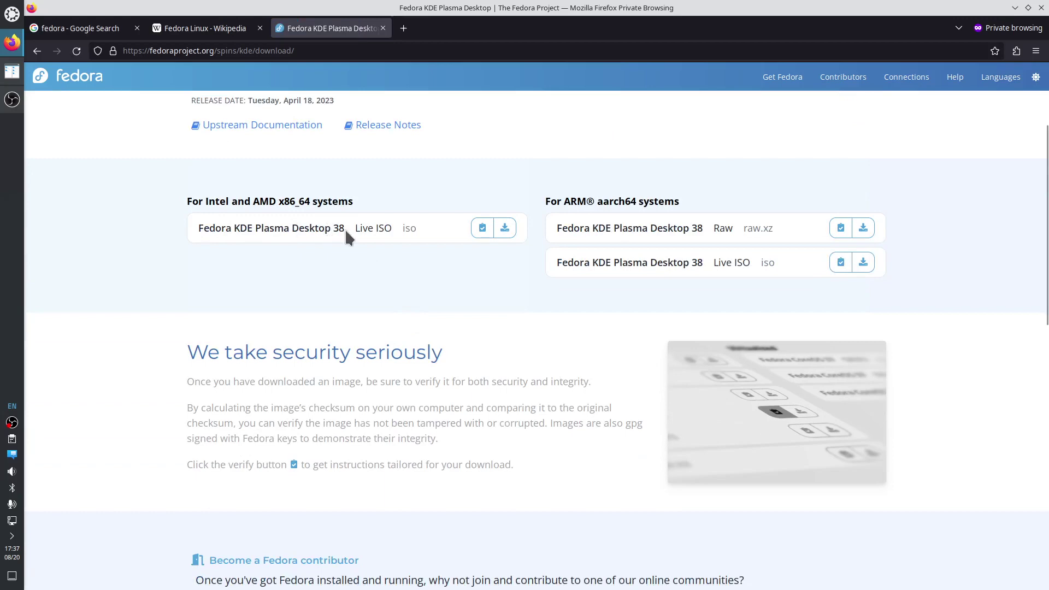
# Download the x86_64 KDE Live ISO into work/to_delete/iso, replacing the existing copy, and check progress.
pyautogui.click(505, 228)
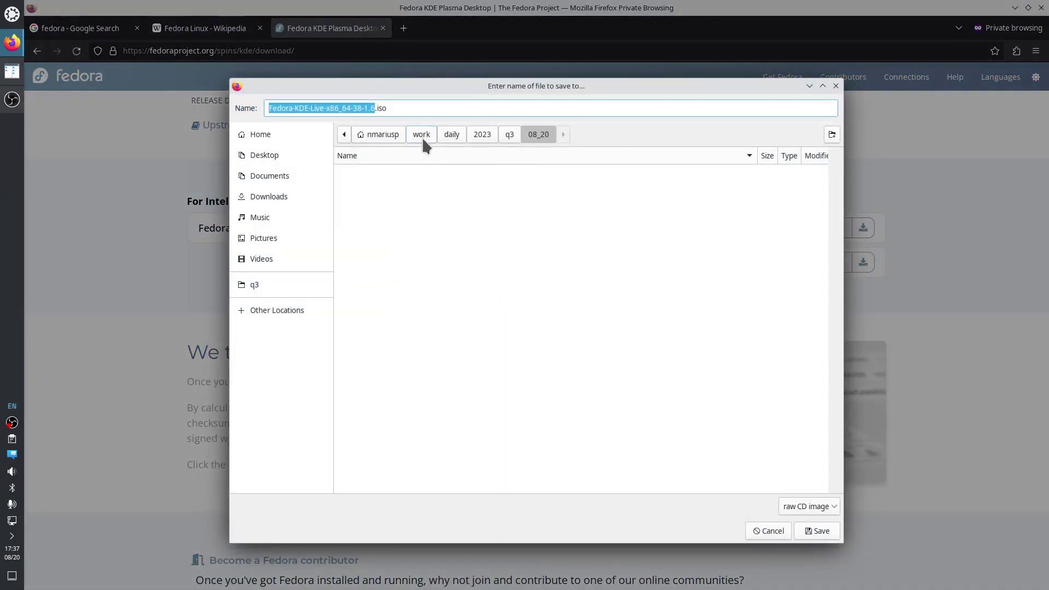
pyautogui.click(421, 134)
pyautogui.doubleClick(377, 200)
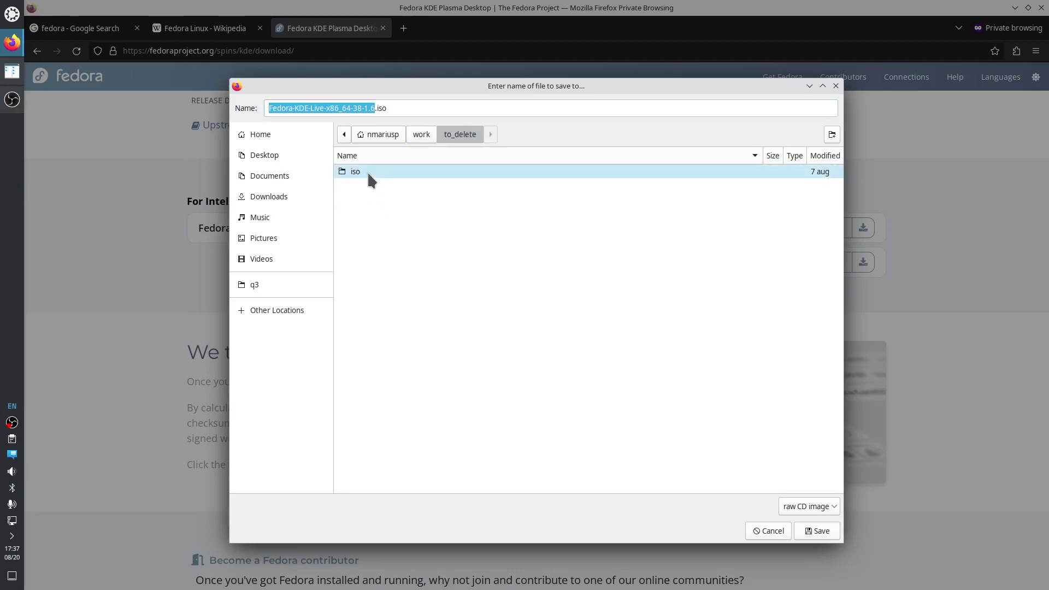
pyautogui.click(369, 173)
pyautogui.doubleClick(369, 173)
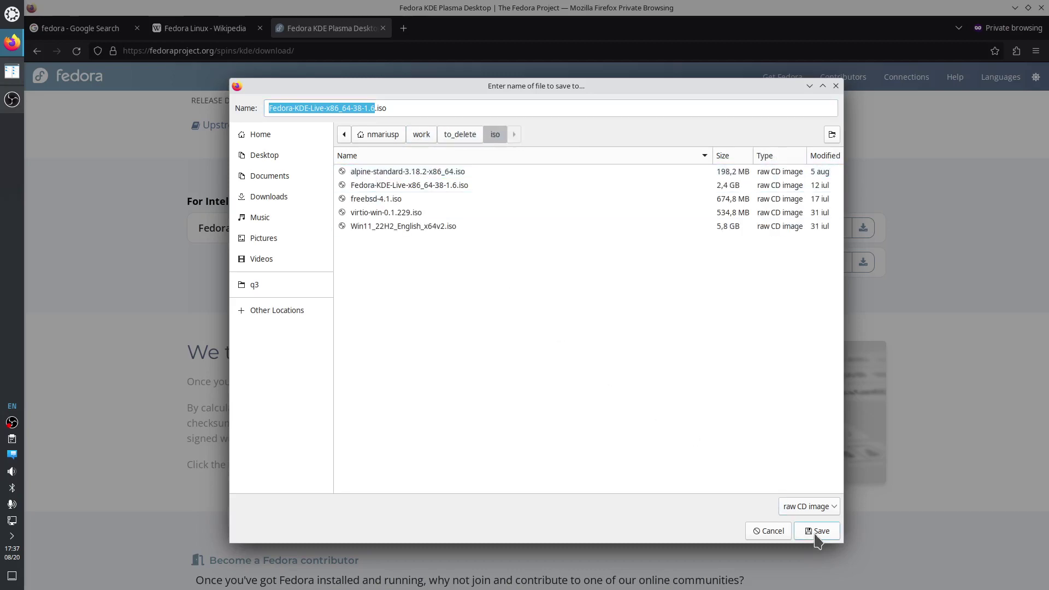
pyautogui.click(817, 531)
pyautogui.click(598, 363)
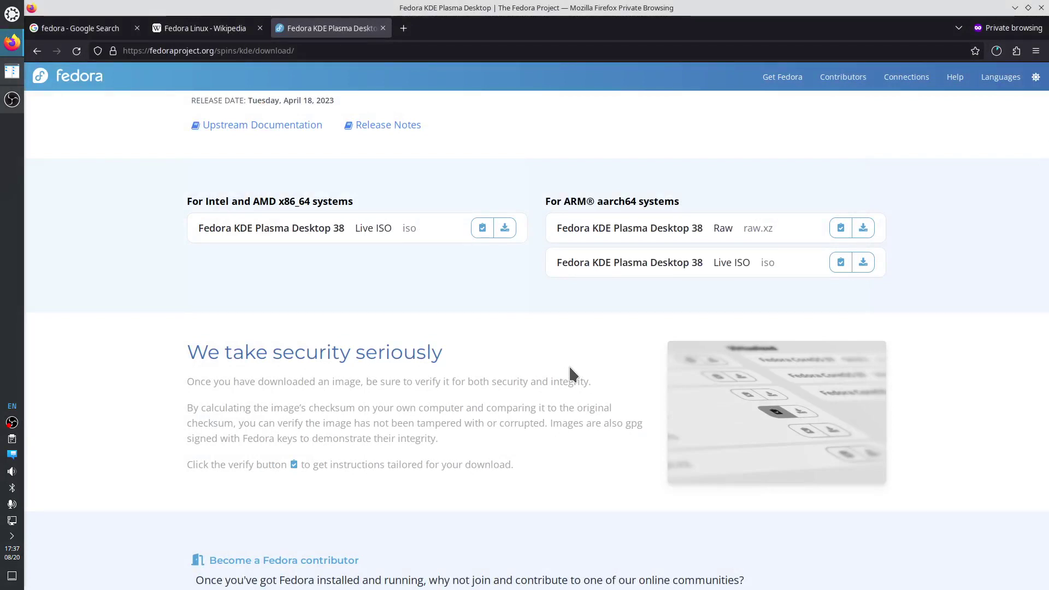
pyautogui.click(997, 51)
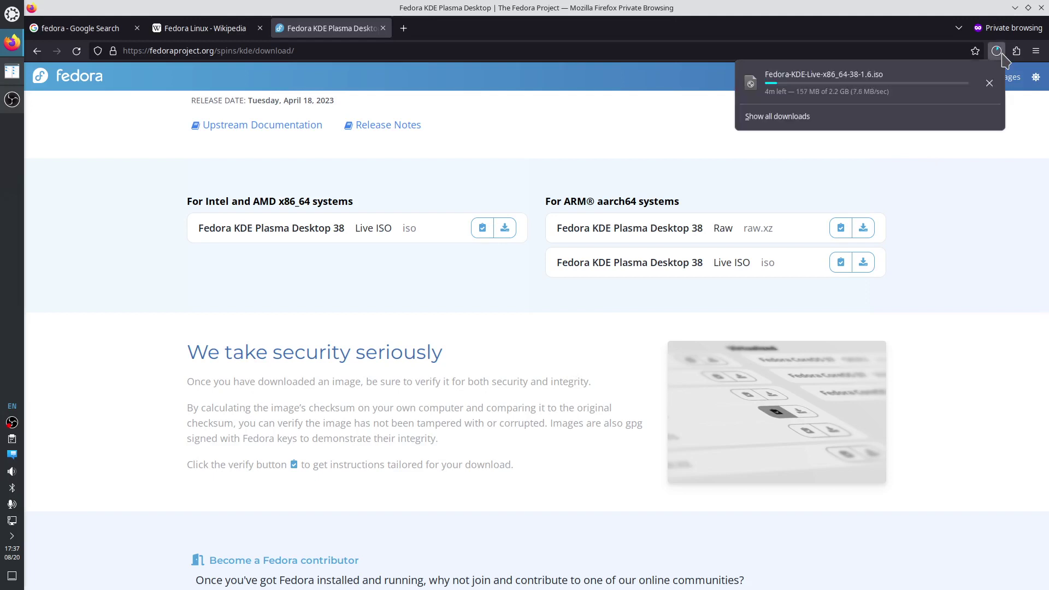
pyautogui.click(937, 189)
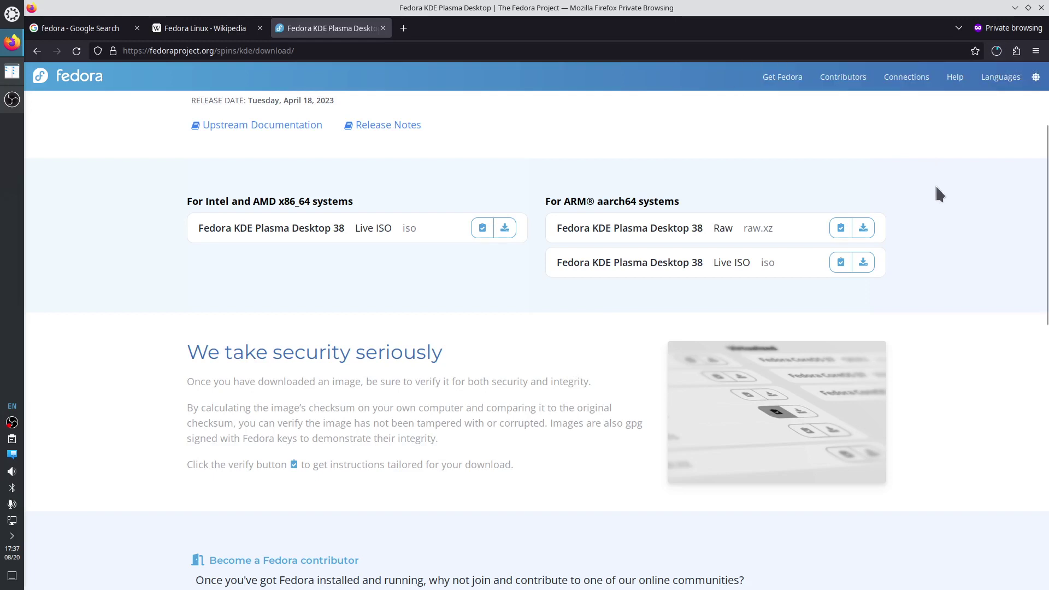
# Return to the Fedora Linux Wikipedia tab and select the caption 'Fedora Workstation 38'.
pyautogui.click(164, 28)
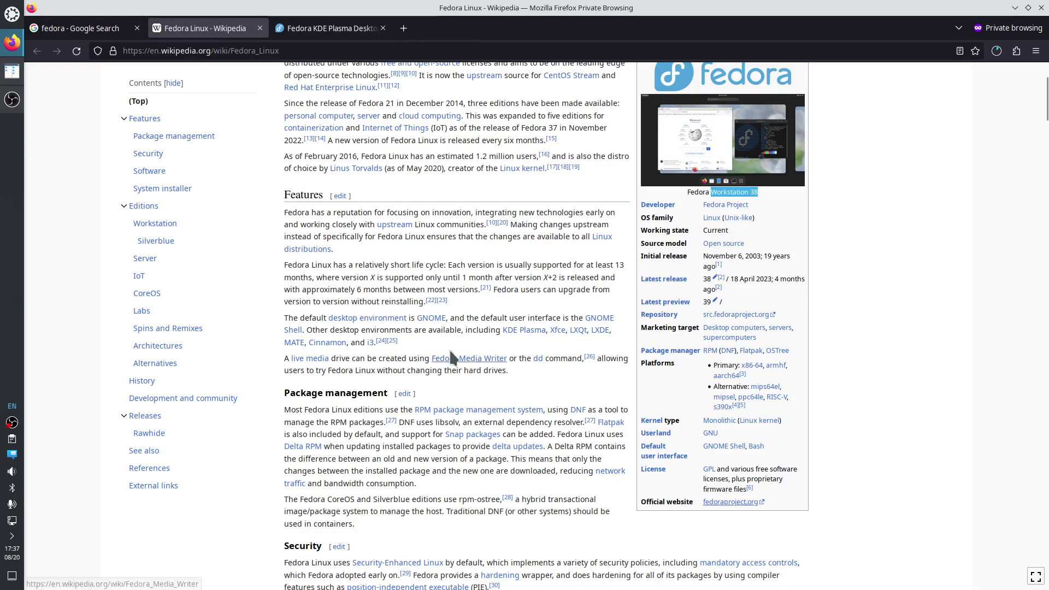
pyautogui.scroll(3, 572, 395)
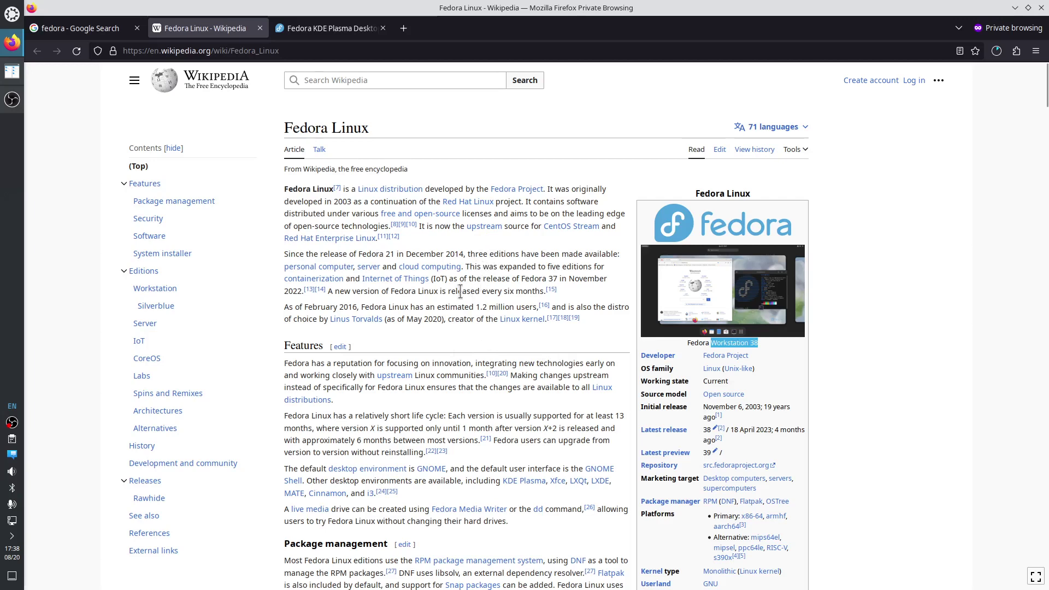
pyautogui.scroll(-3, 460, 293)
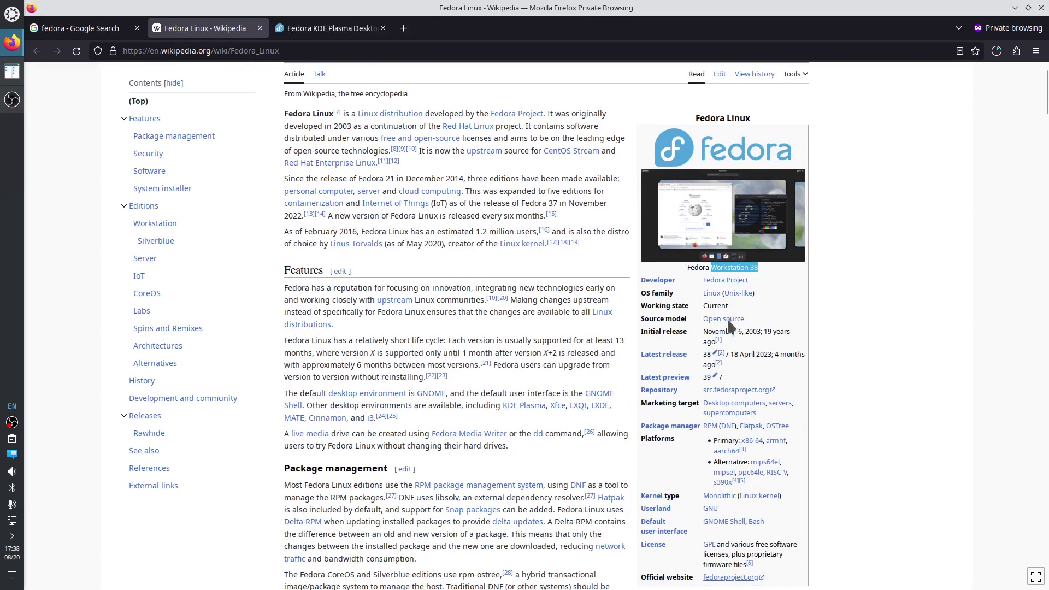
pyautogui.click(689, 272)
pyautogui.moveTo(686, 265); pyautogui.dragTo(758, 265)
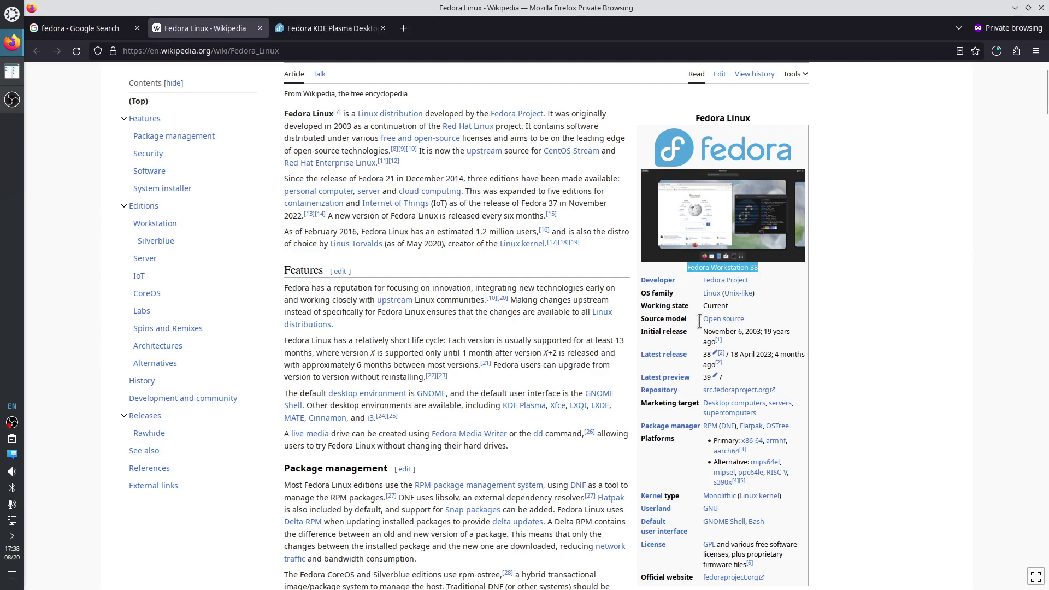
# Browse the Features, Package management, Security, Software and System installer sections, then scroll back up.
pyautogui.moveTo(523, 415)
pyautogui.scroll(-3, 485, 407)
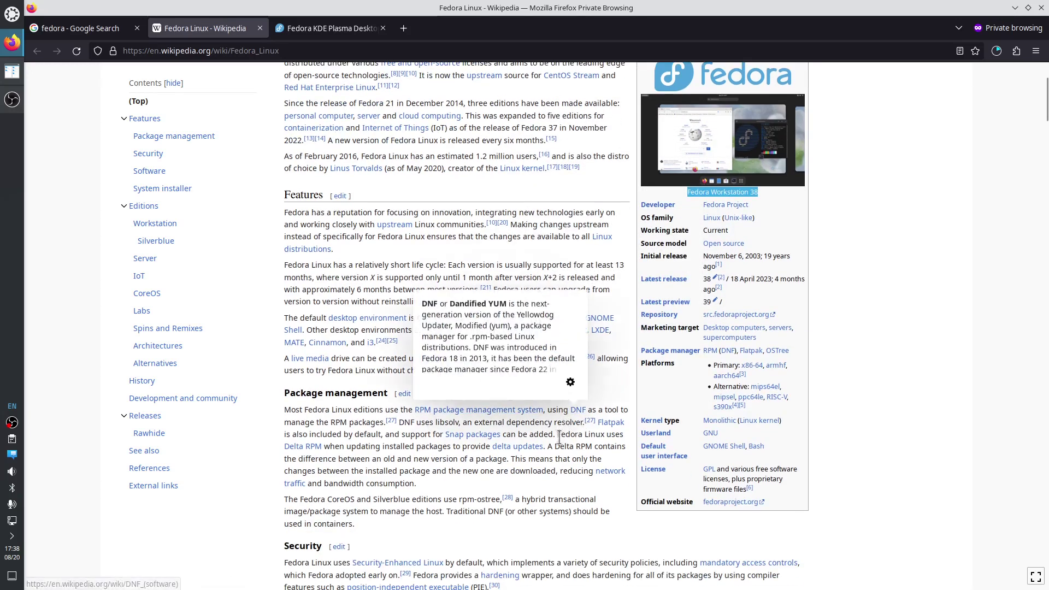
pyautogui.scroll(-1, 558, 441)
pyautogui.scroll(-5, 558, 441)
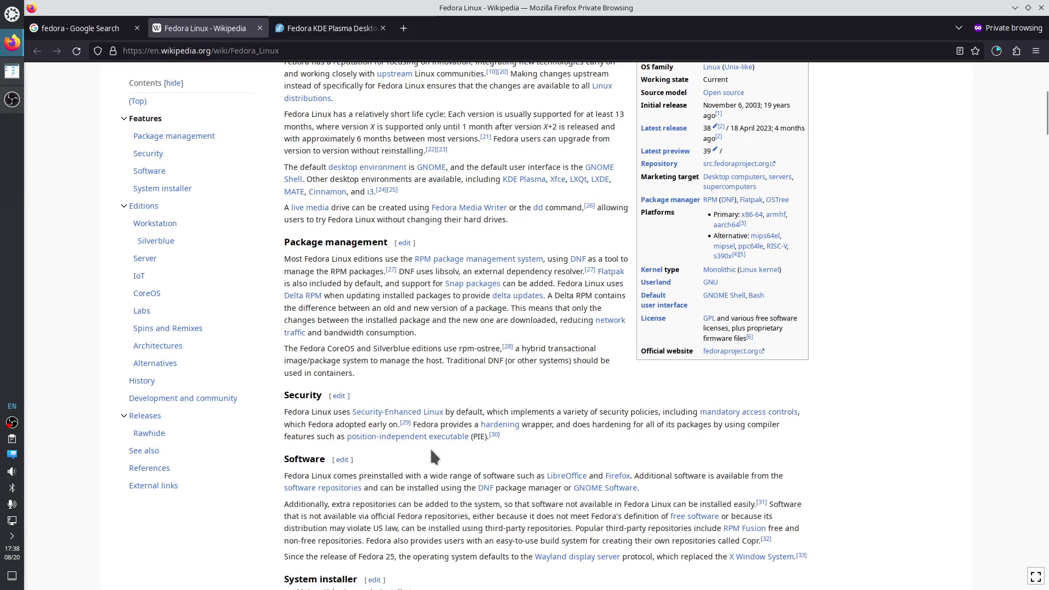
pyautogui.scroll(-5, 428, 452)
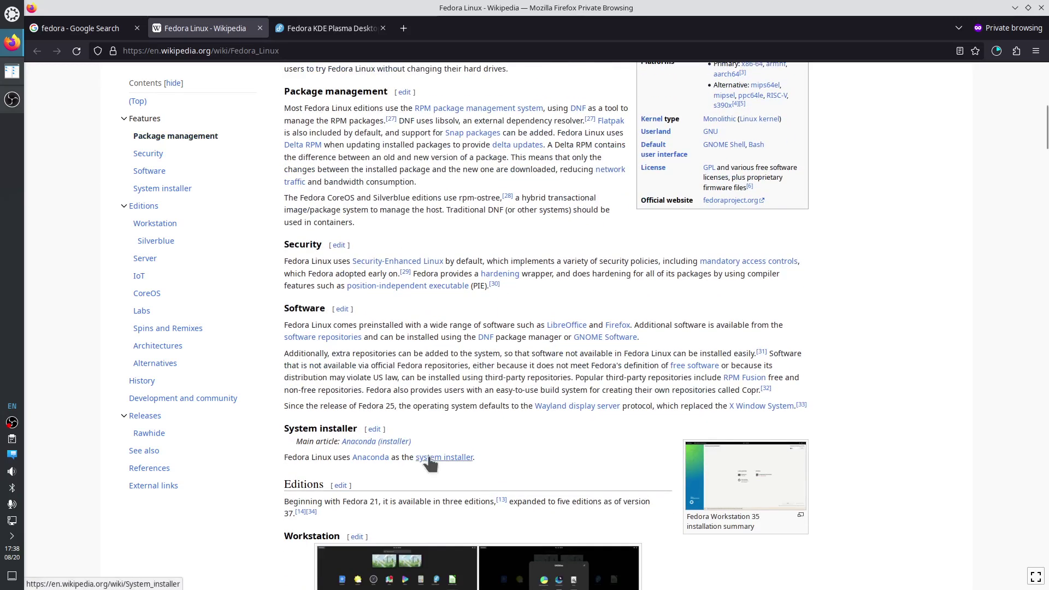
pyautogui.moveTo(425, 461)
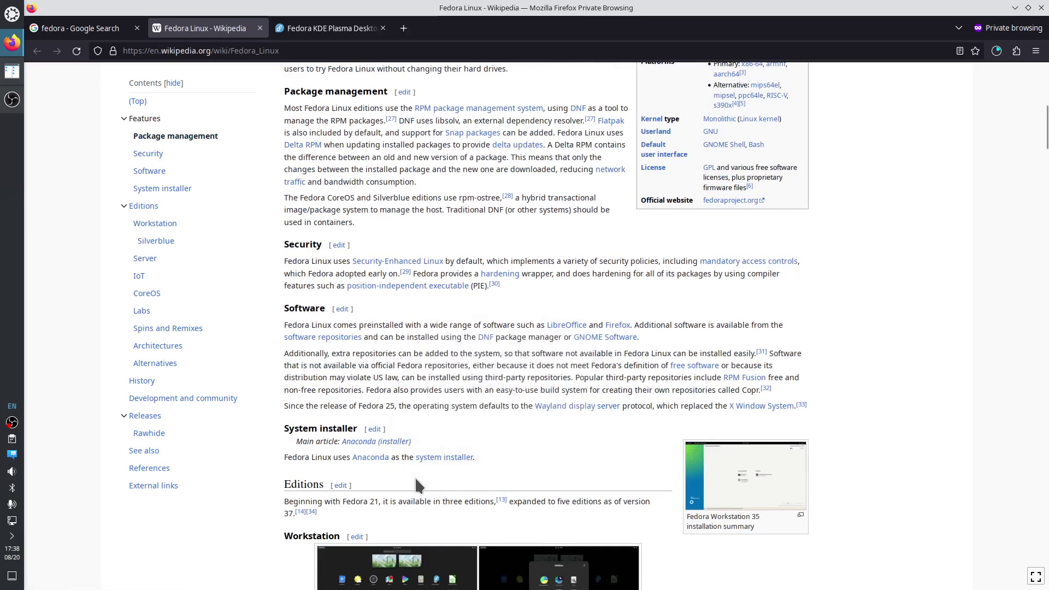
pyautogui.scroll(4, 416, 480)
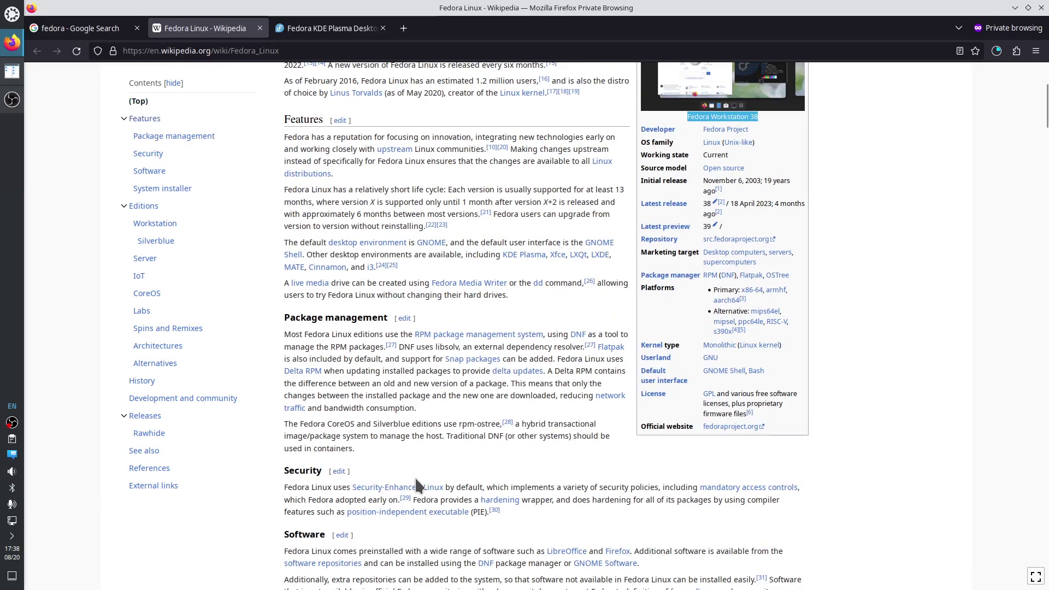
pyautogui.scroll(4, 416, 480)
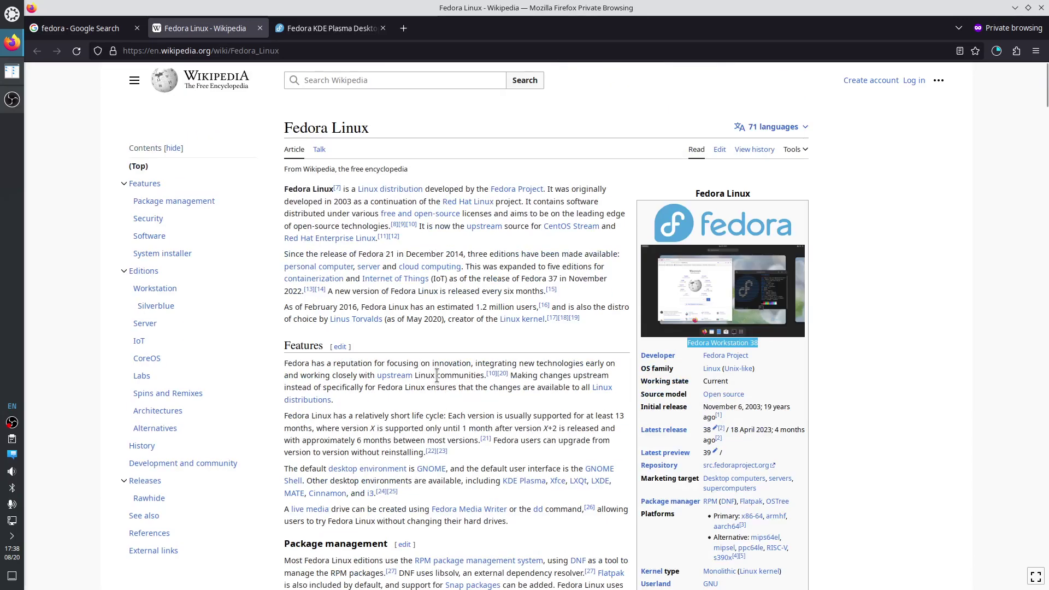
pyautogui.click(12, 99)
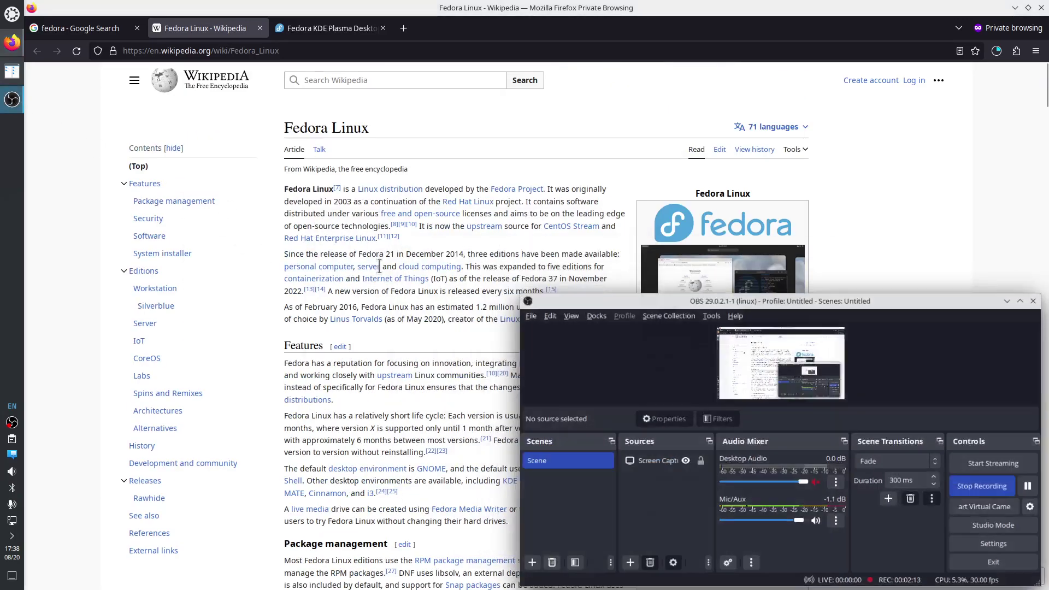
# Check the Fedora ISO download status in Firefox's downloads list.
pyautogui.click(1036, 490)
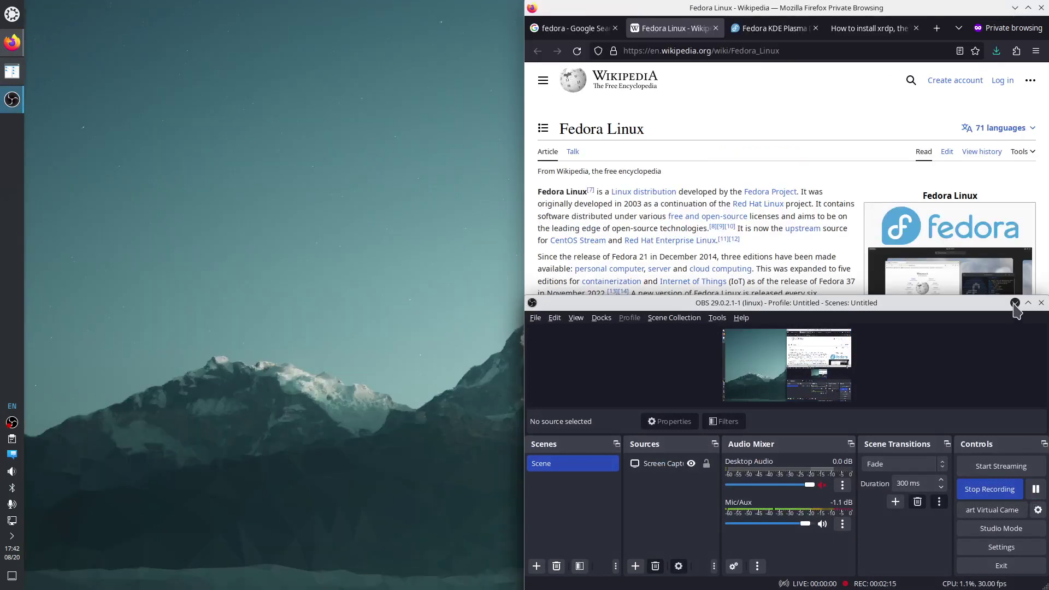
pyautogui.click(1015, 302)
pyautogui.click(996, 50)
pyautogui.click(996, 50)
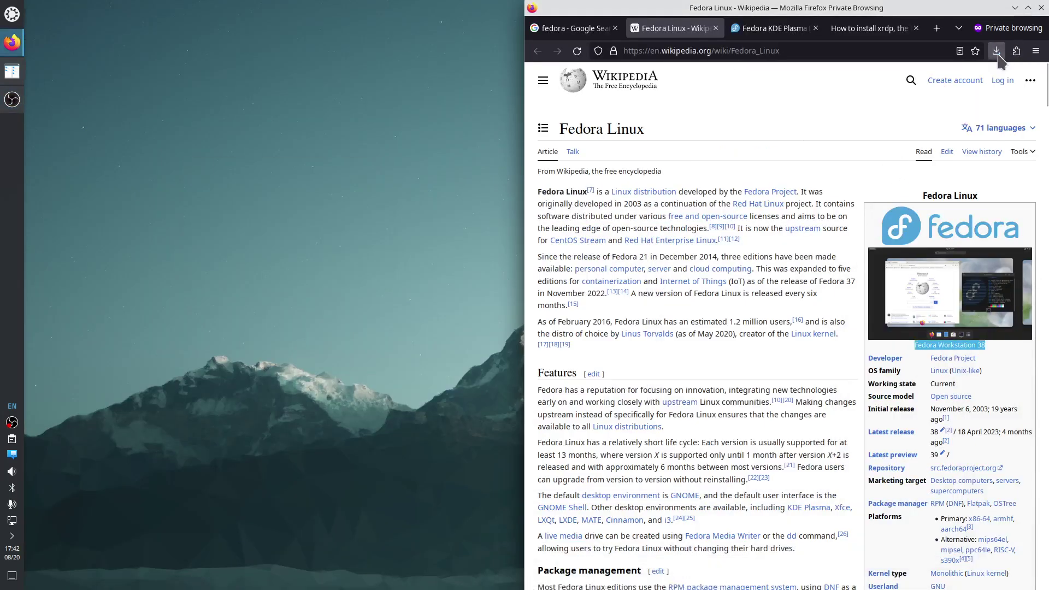
# Launch Virtual Machine Manager by searching 'vir' and tile its window to the top-left quarter.
pyautogui.click(11, 23)
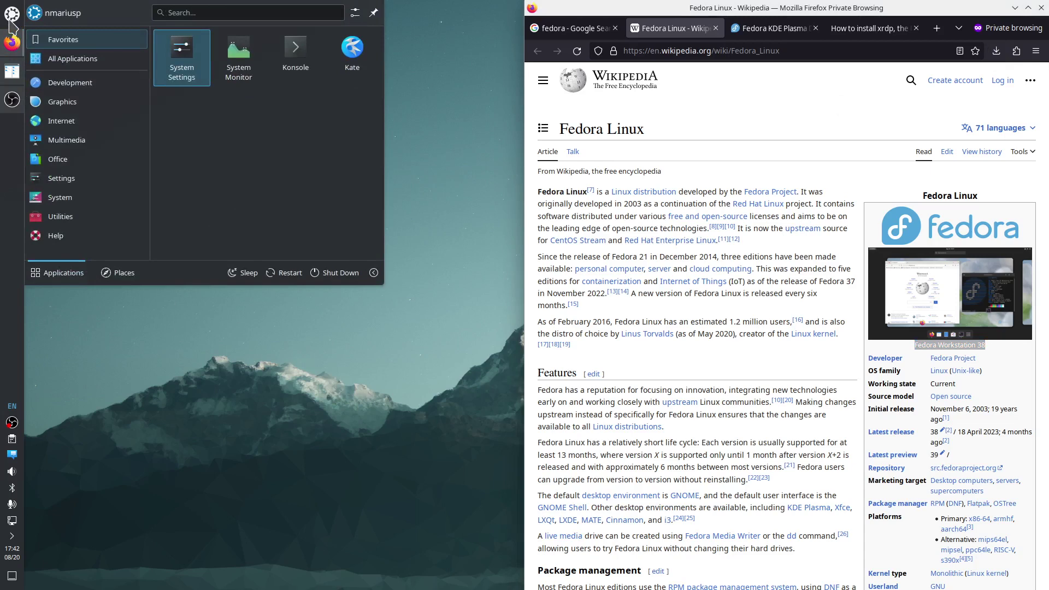
pyautogui.write('vir')
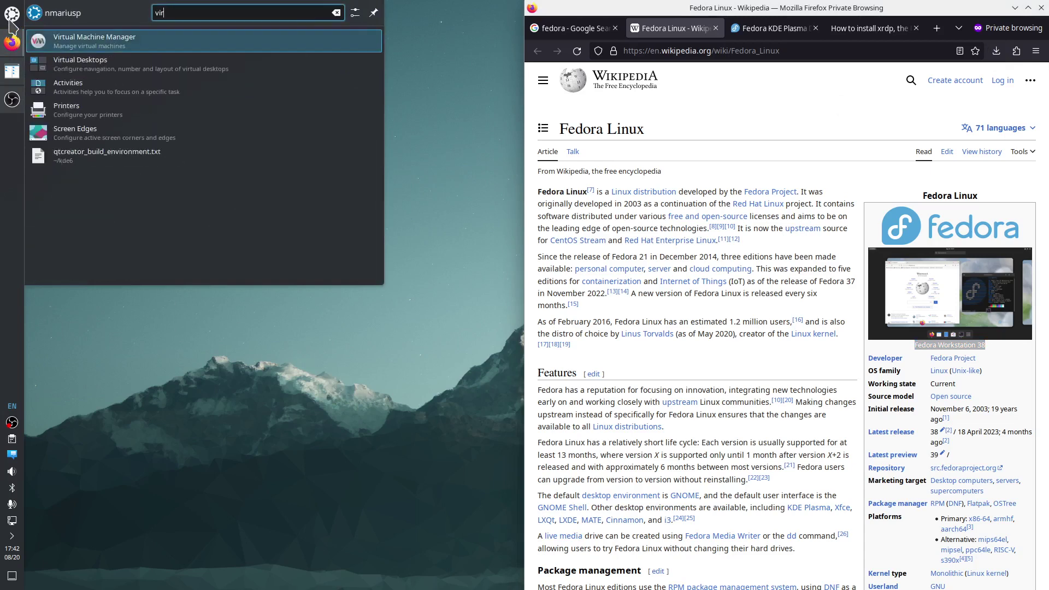
pyautogui.press('Return')
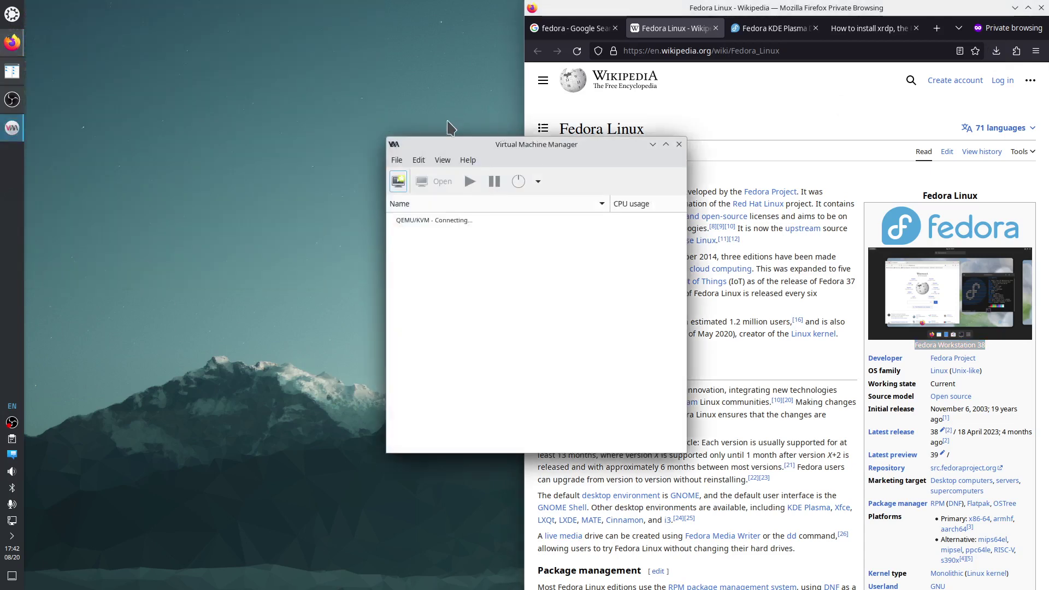
pyautogui.moveTo(454, 141); pyautogui.dragTo(31, 19)
# Start a new local-media VM using the Fedora-KDE-Live-x86_64-38-1.6.iso image.
pyautogui.click(33, 23)
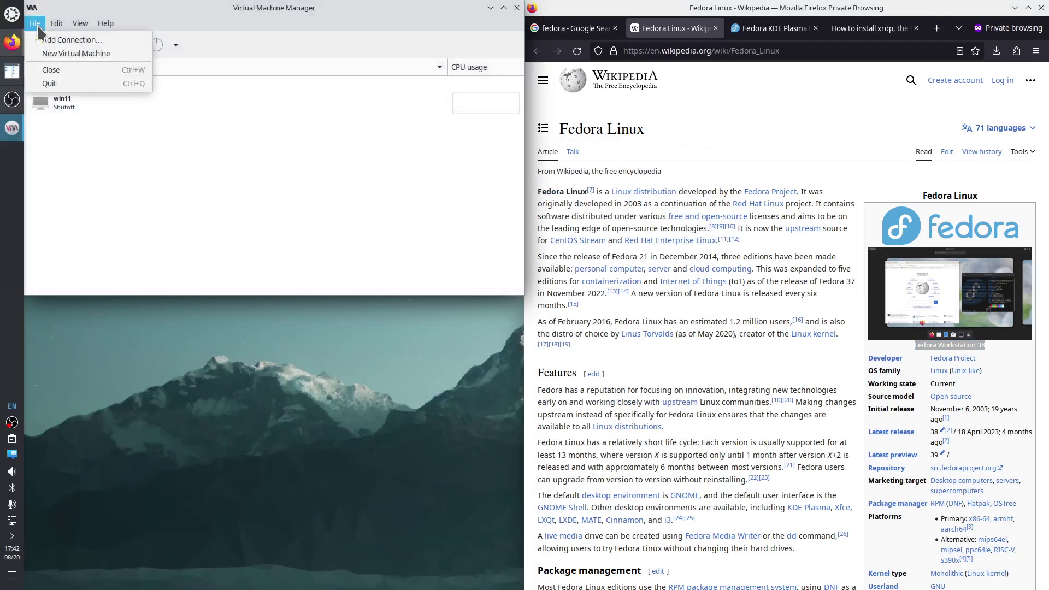
pyautogui.click(63, 55)
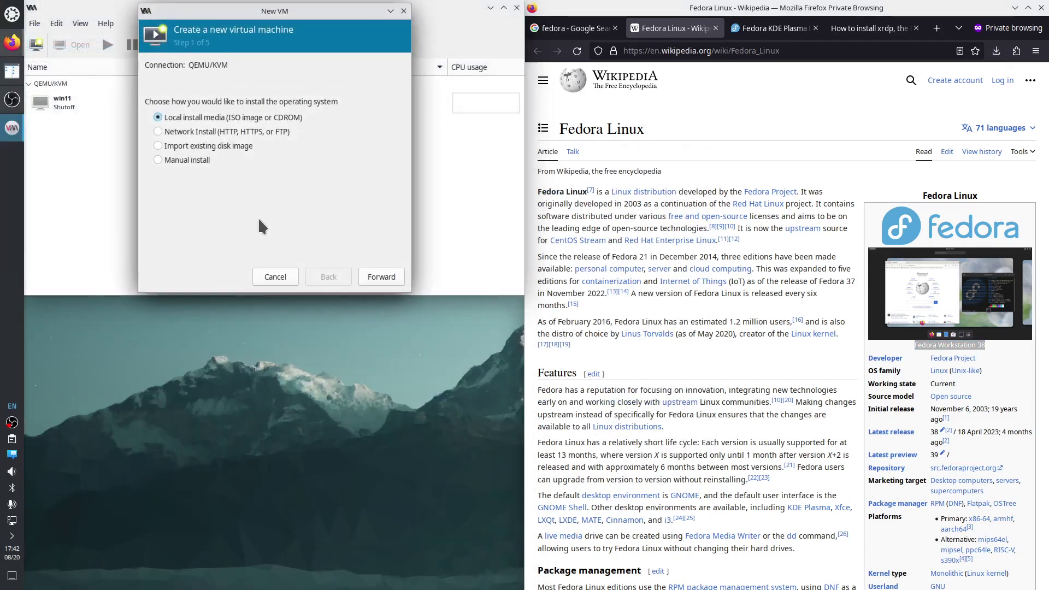
pyautogui.click(381, 277)
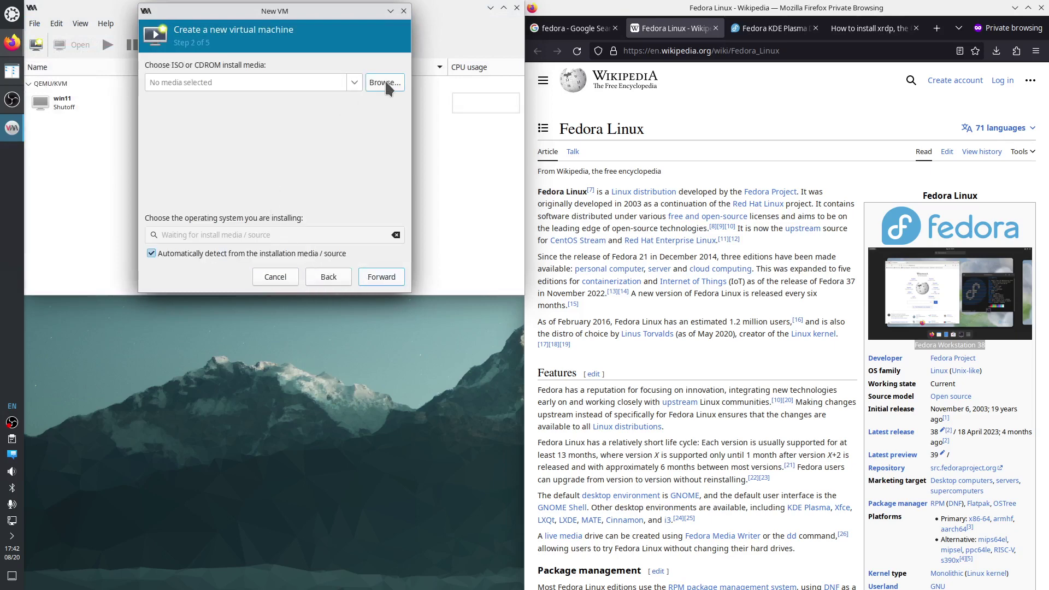
pyautogui.click(385, 82)
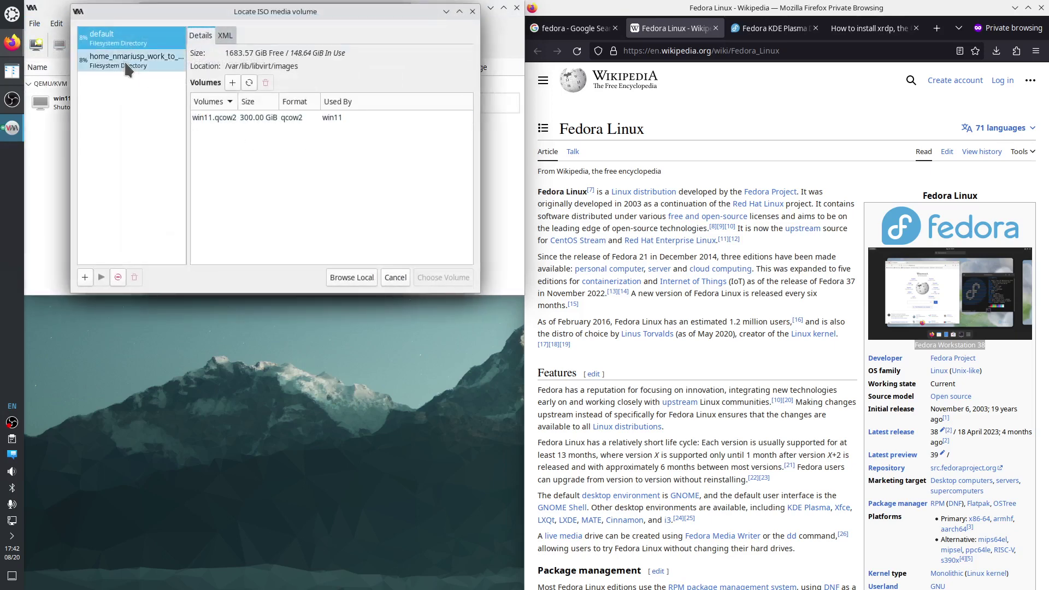
pyautogui.click(126, 67)
pyautogui.click(251, 135)
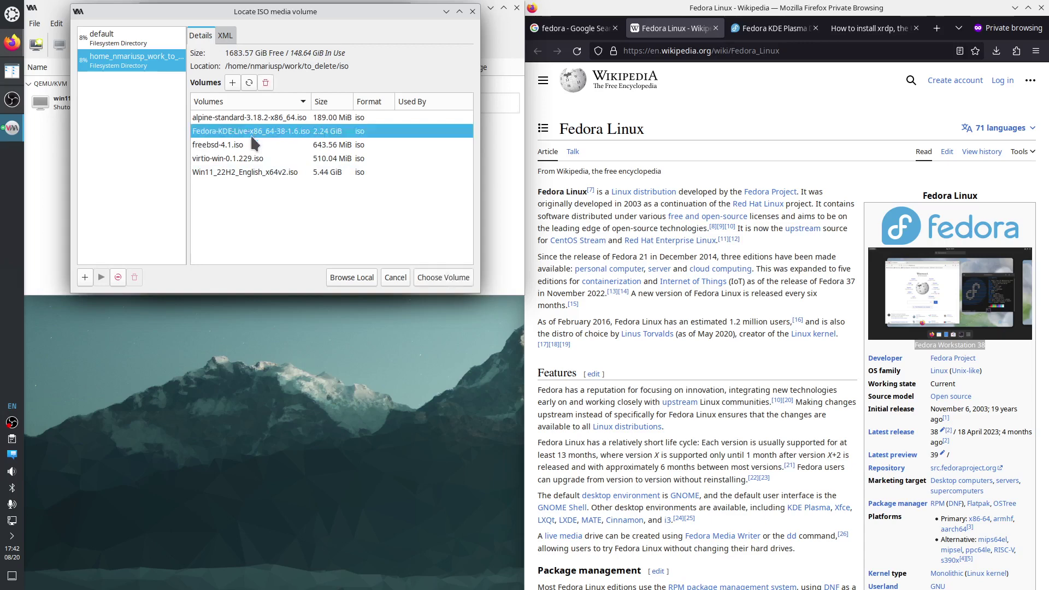
pyautogui.click(441, 280)
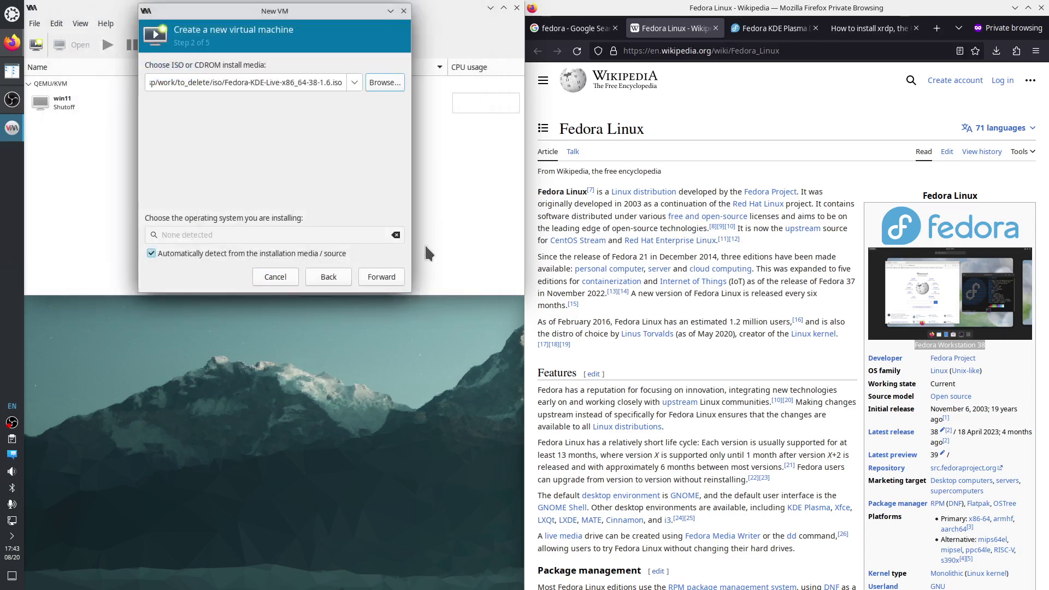
# Turn off automatic detection and set the operating system to Fedora Linux 38.
pyautogui.click(151, 253)
pyautogui.click(192, 236)
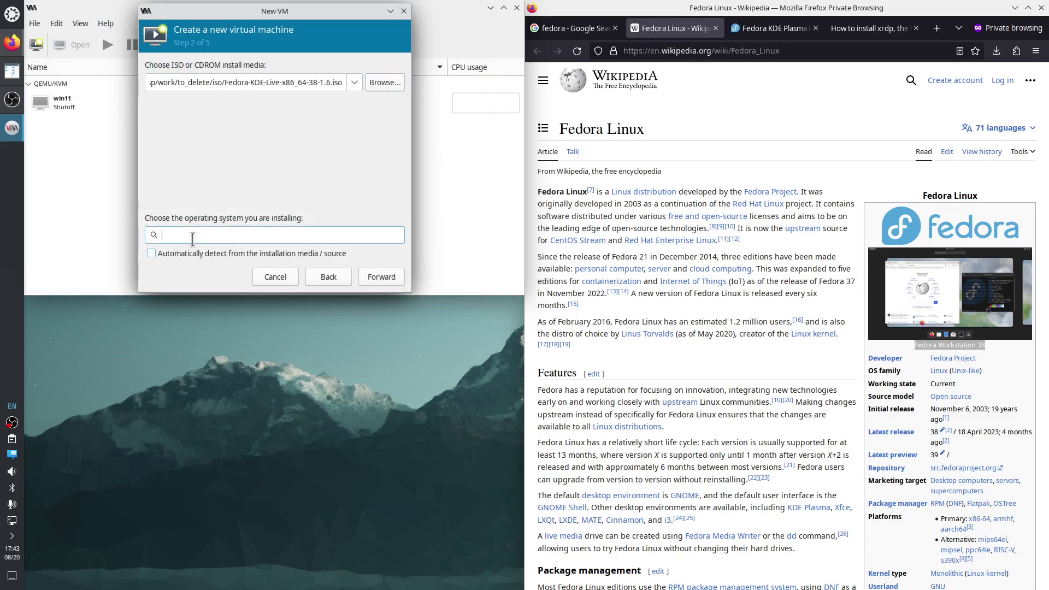
pyautogui.write('Fedora')
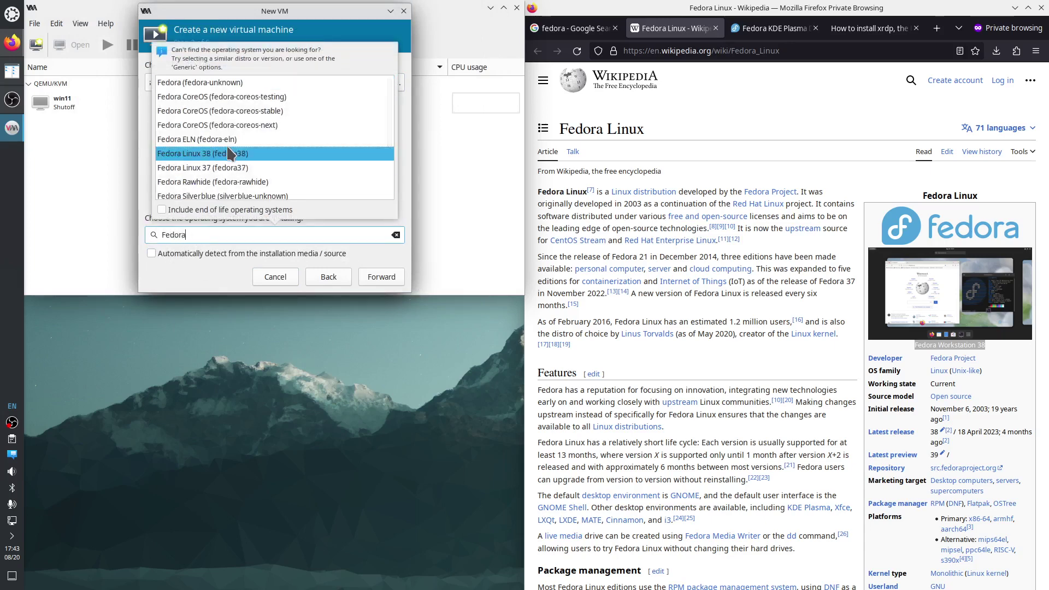
pyautogui.click(236, 154)
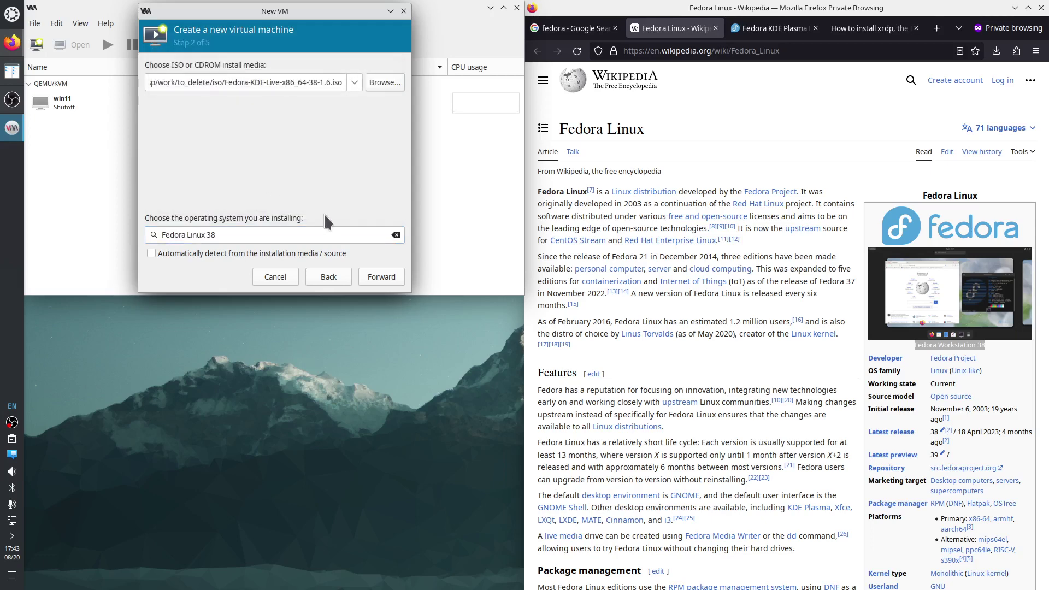
pyautogui.click(381, 277)
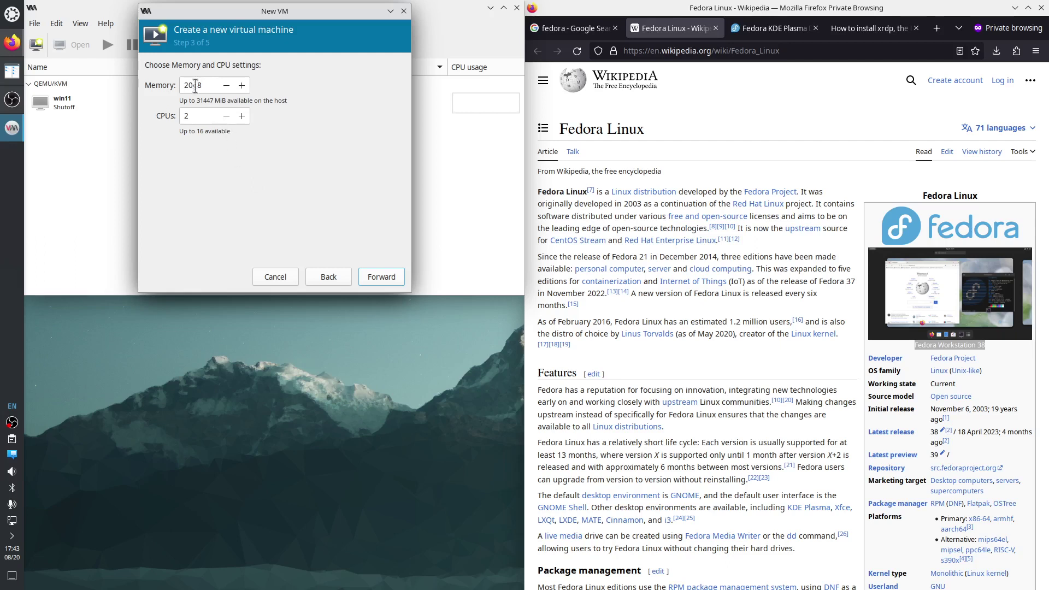
# Give the VM 10240 MiB of memory and 14 CPUs.
pyautogui.doubleClick(205, 85)
pyautogui.write('10240')
pyautogui.doubleClick(192, 115)
pyautogui.write('1')
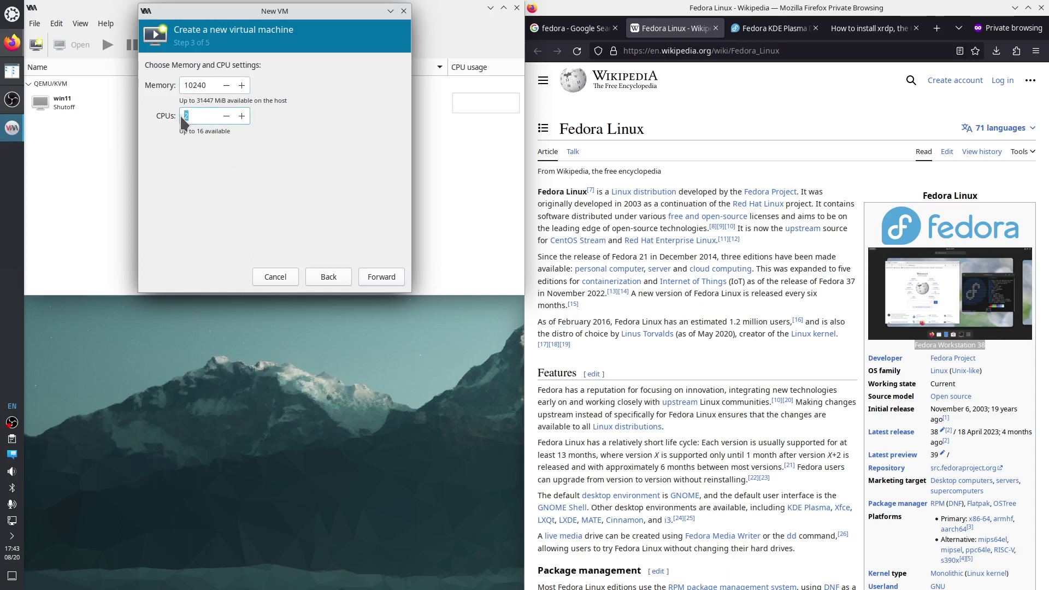
pyautogui.write('4')
pyautogui.click(381, 277)
# Use a 250 GiB disk, name the VM 'fedora', and choose to customize before installing.
pyautogui.moveTo(178, 100); pyautogui.dragTo(154, 99)
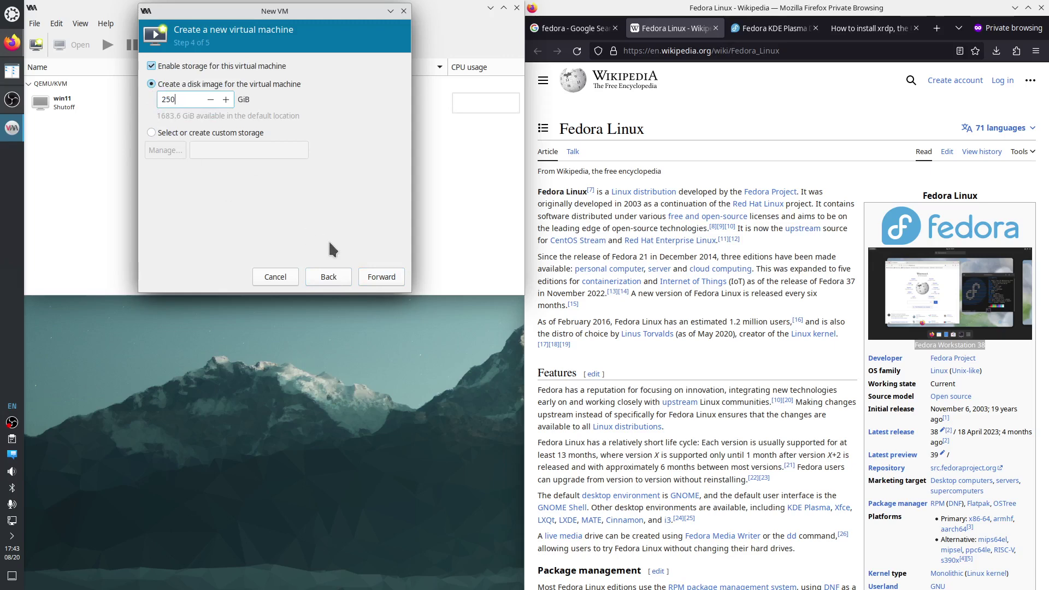
pyautogui.click(382, 277)
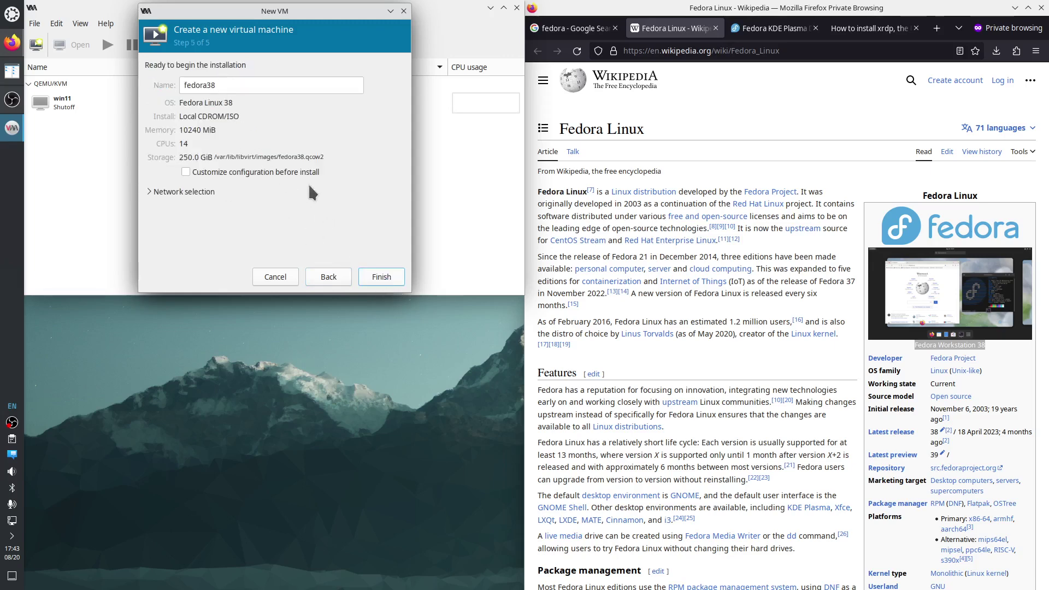
pyautogui.click(228, 86)
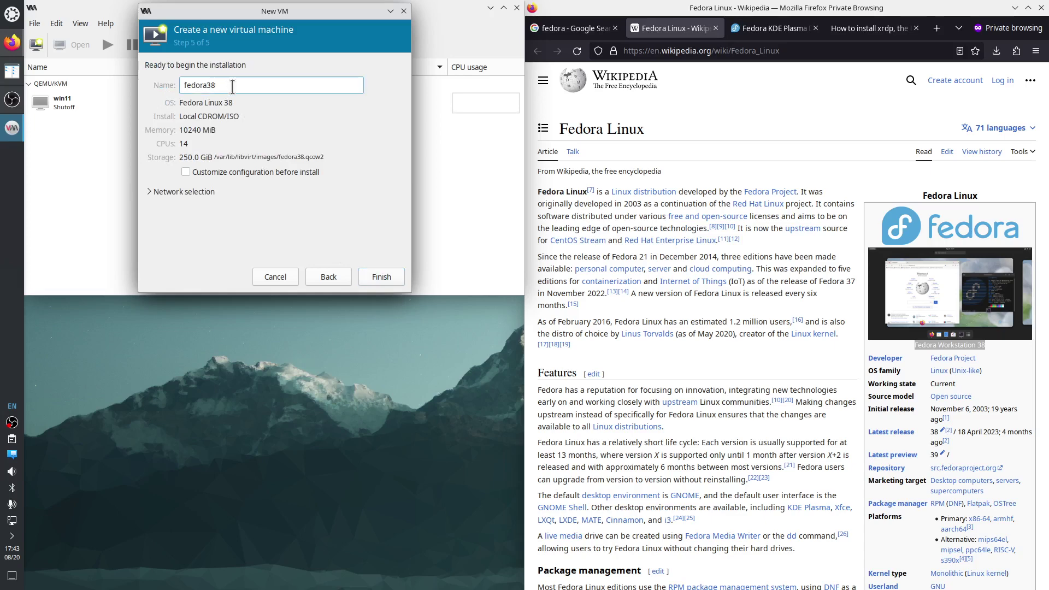
pyautogui.press('BackSpace')
pyautogui.press('BackSpace')
pyautogui.click(185, 171)
# Finish the wizard, keeping BIOS firmware, and review chipset and OS information settings.
pyautogui.click(379, 273)
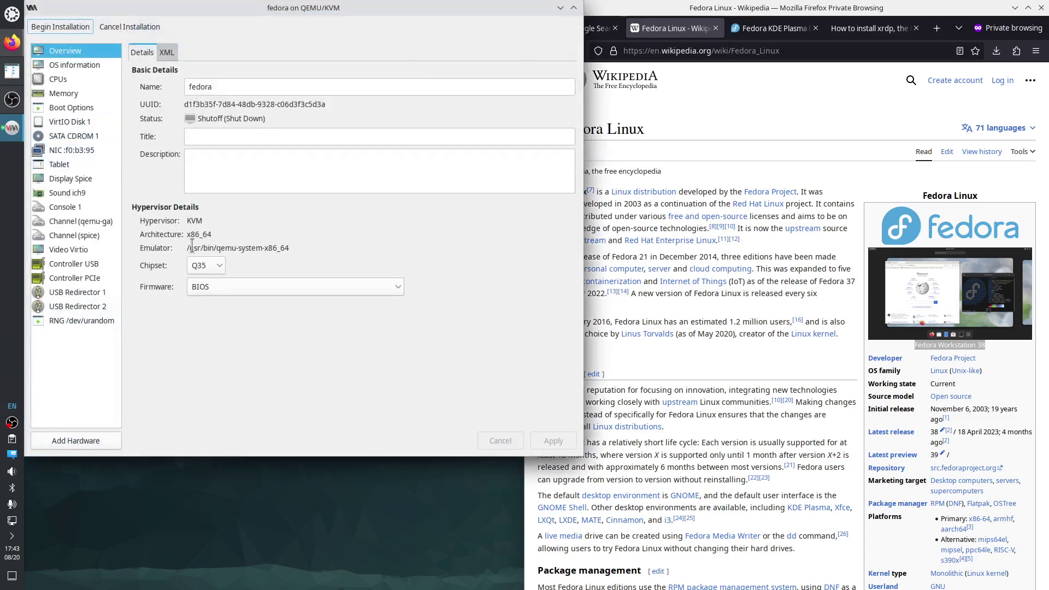
pyautogui.click(235, 287)
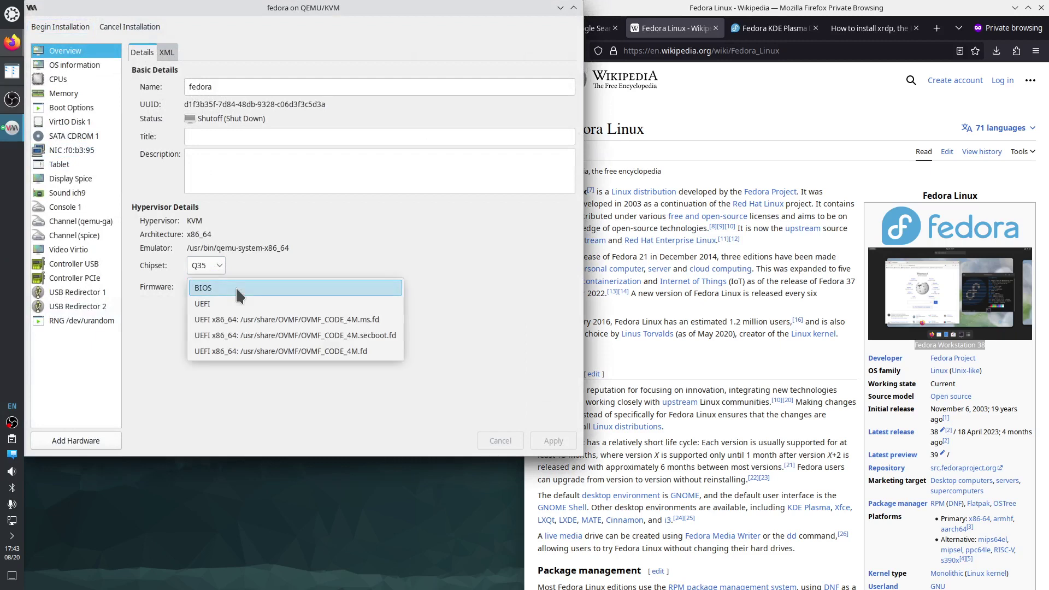
pyautogui.click(240, 286)
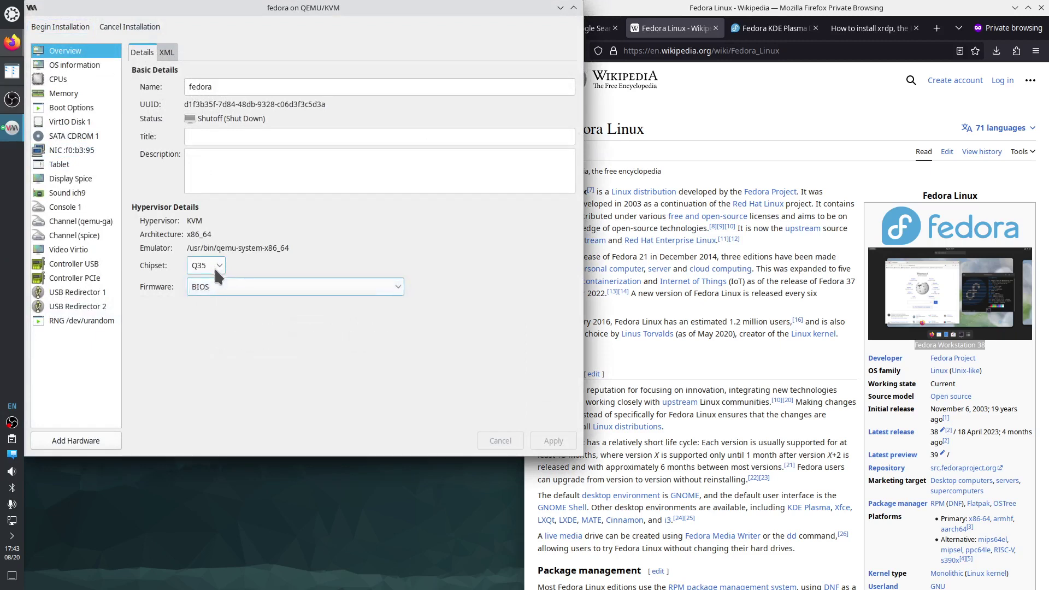
pyautogui.click(214, 266)
pyautogui.click(68, 66)
# Set a manual CPU topology of 1 socket and 14 cores and apply it.
pyautogui.click(62, 81)
pyautogui.click(143, 155)
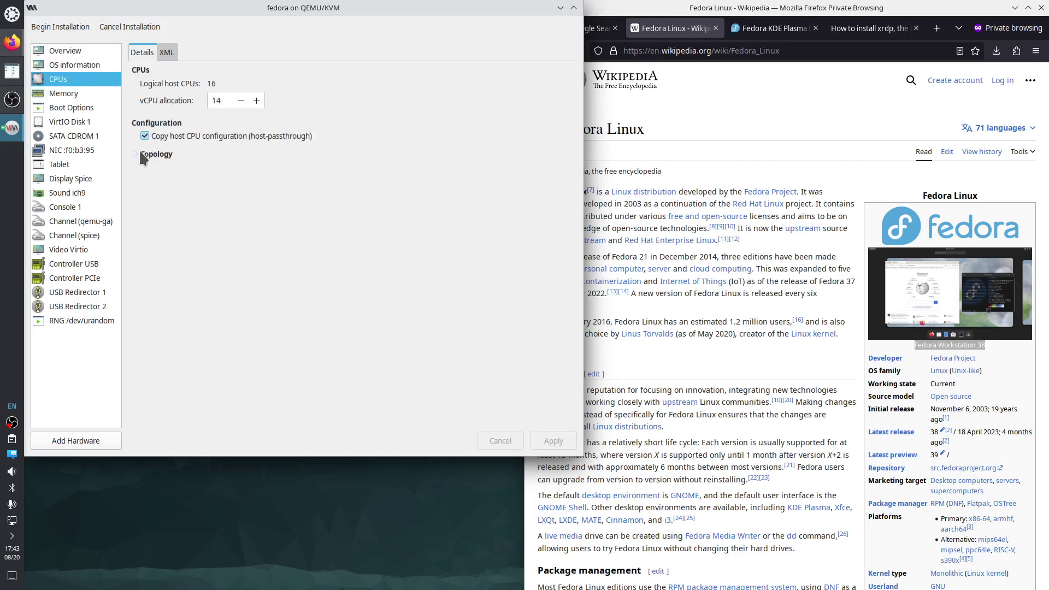
pyautogui.click(151, 165)
pyautogui.doubleClick(187, 183)
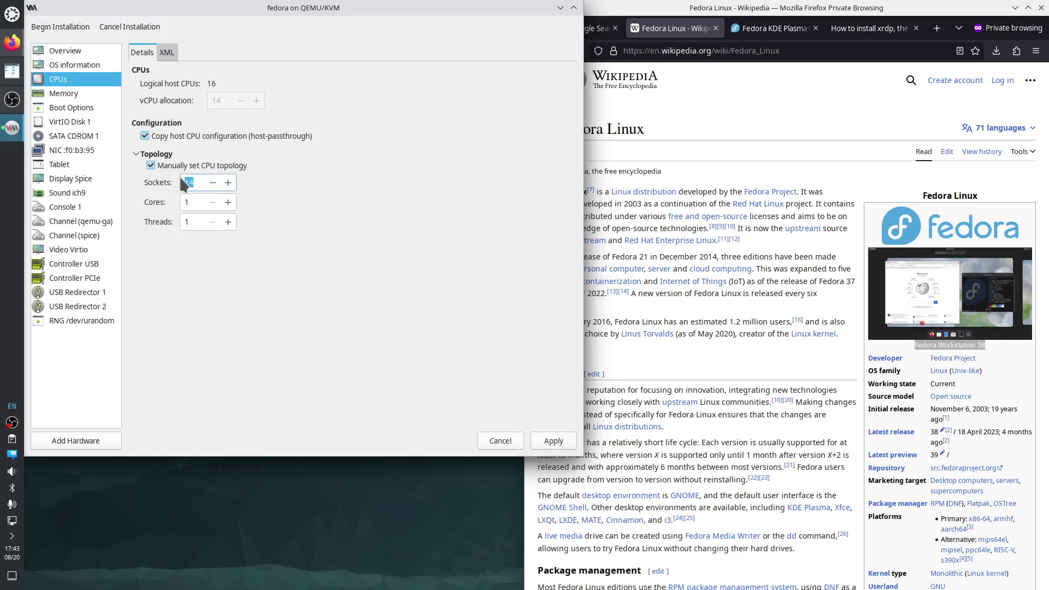
pyautogui.write('1')
pyautogui.click(198, 202)
pyautogui.write('4')
pyautogui.click(554, 441)
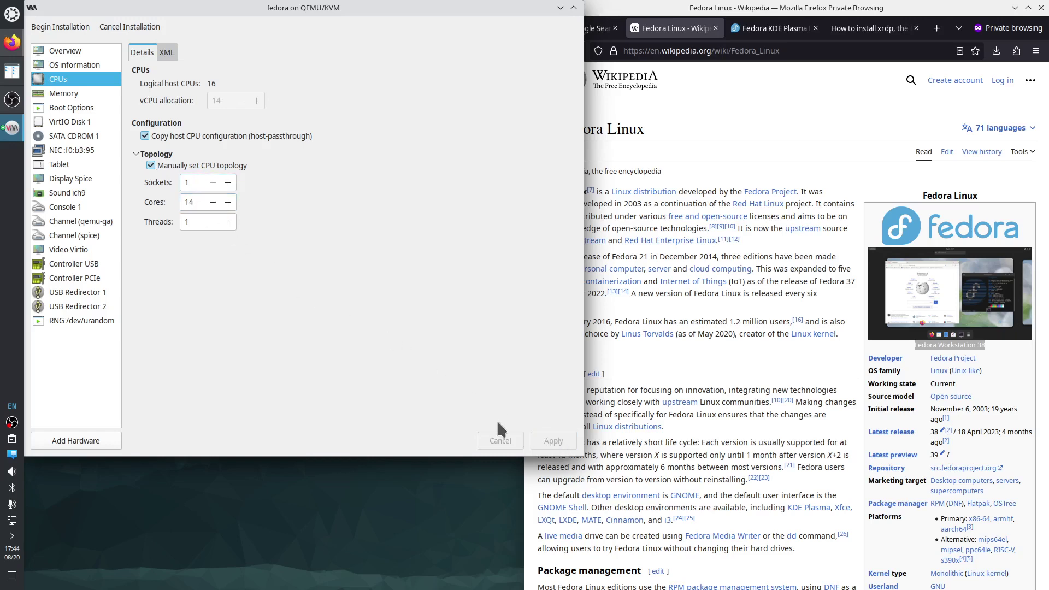
# Review memory, boot, VirtIO disk, CD-ROM, virtio network and tablet settings, then begin installation.
pyautogui.click(83, 101)
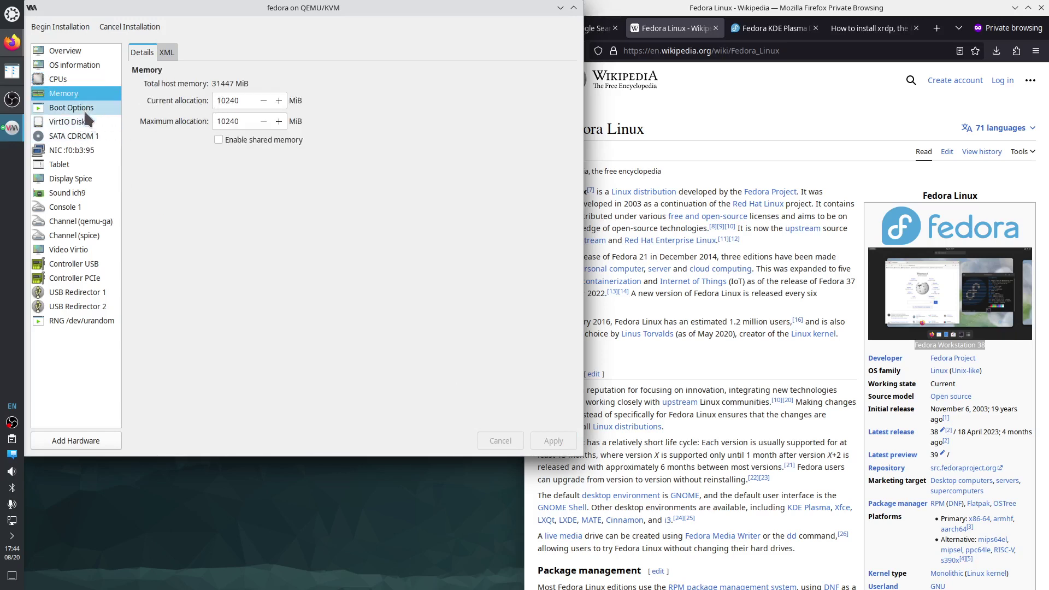
pyautogui.click(84, 108)
pyautogui.click(87, 123)
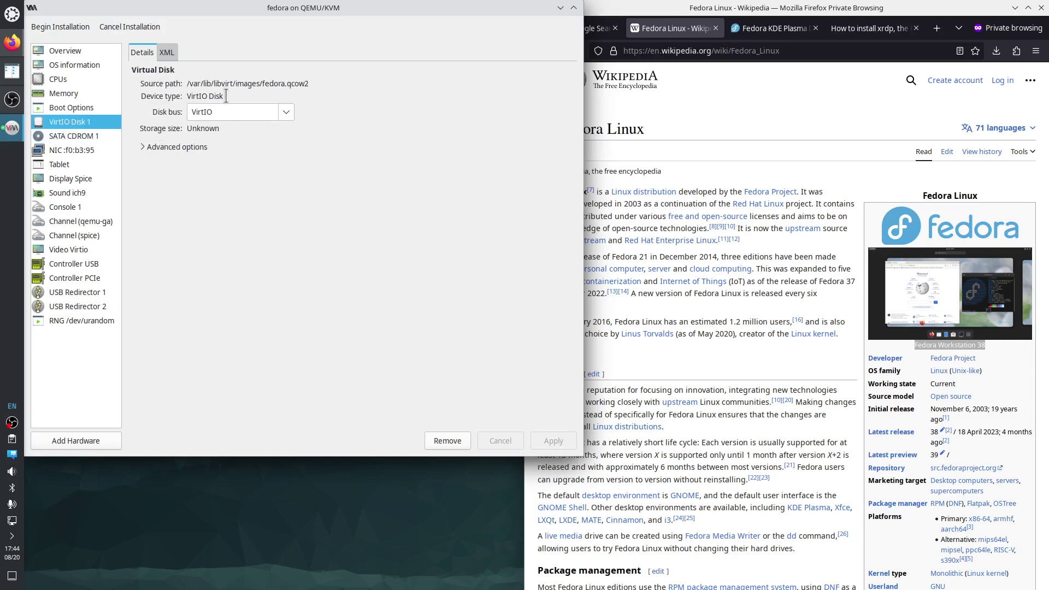
pyautogui.click(283, 111)
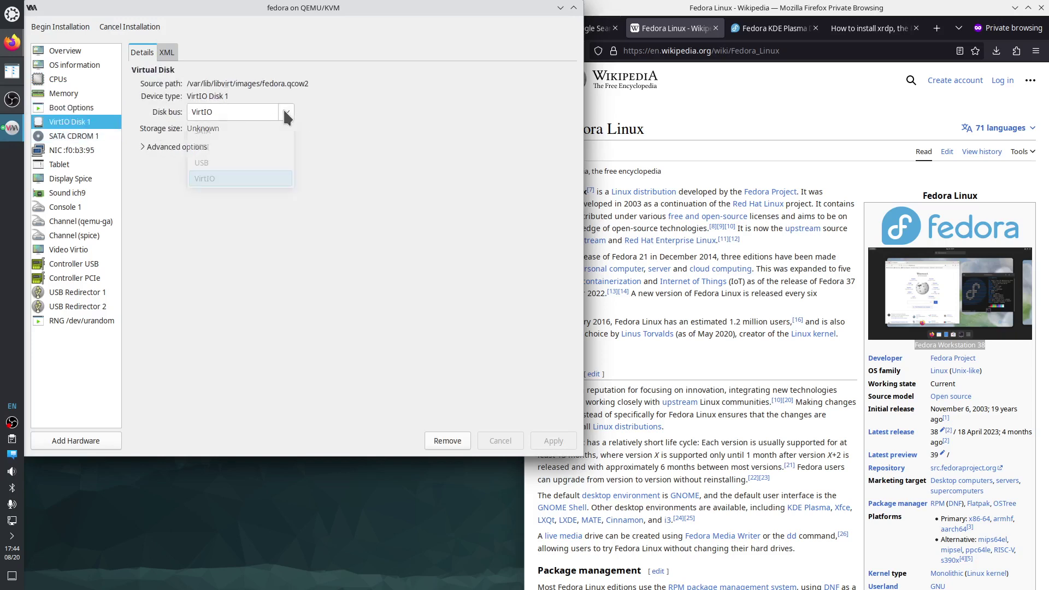
pyautogui.click(359, 103)
pyautogui.click(81, 138)
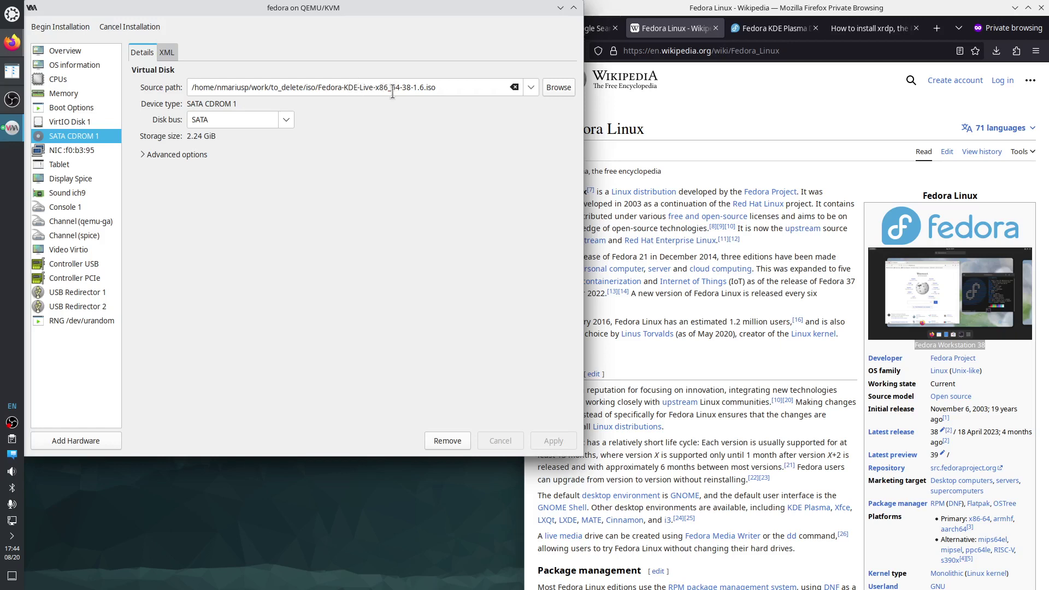
pyautogui.click(92, 150)
pyautogui.click(300, 108)
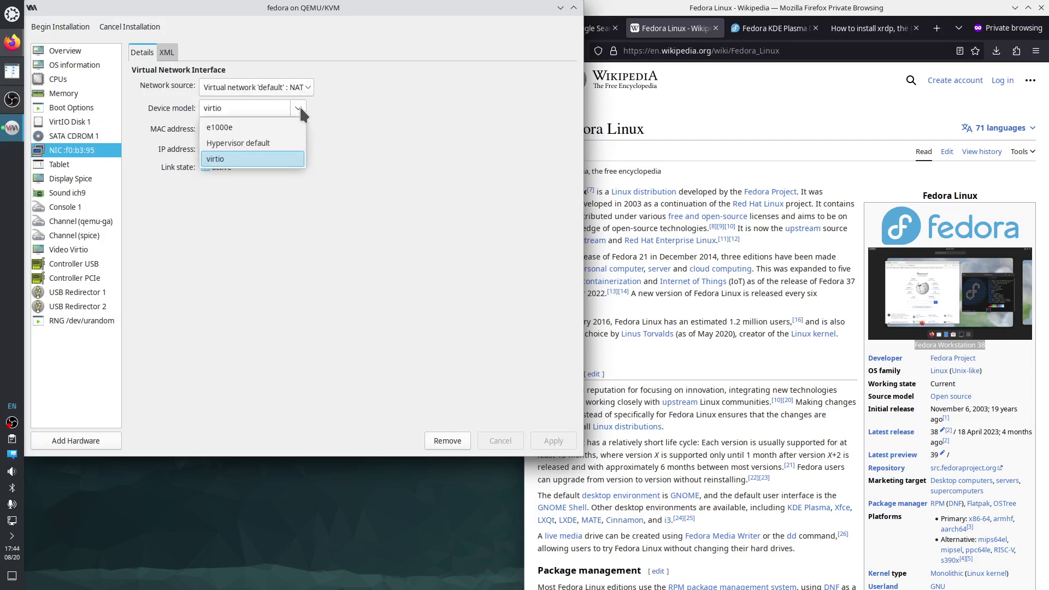
pyautogui.click(330, 105)
pyautogui.click(71, 163)
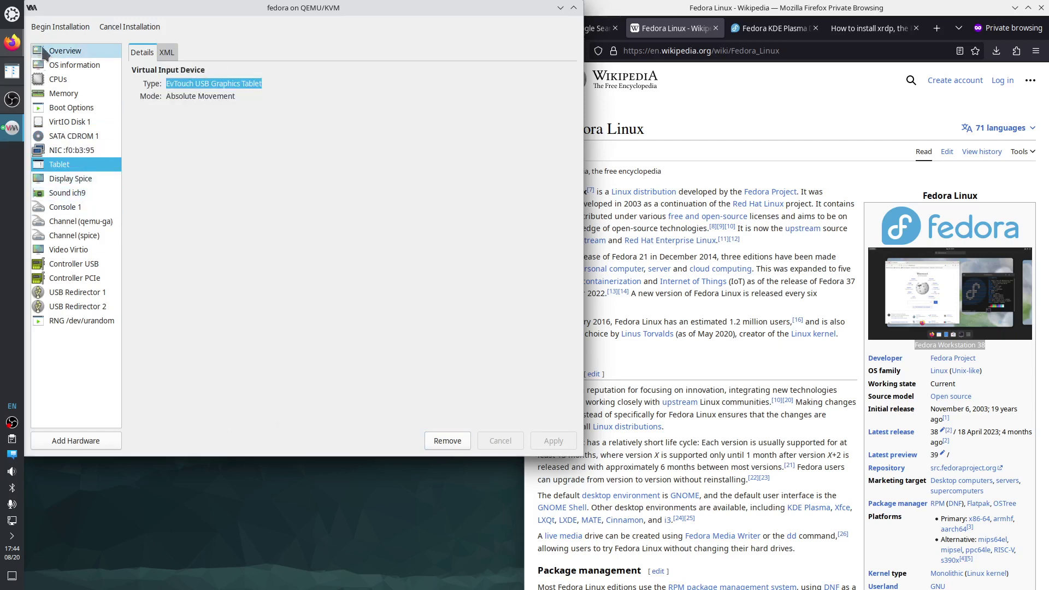
pyautogui.click(53, 28)
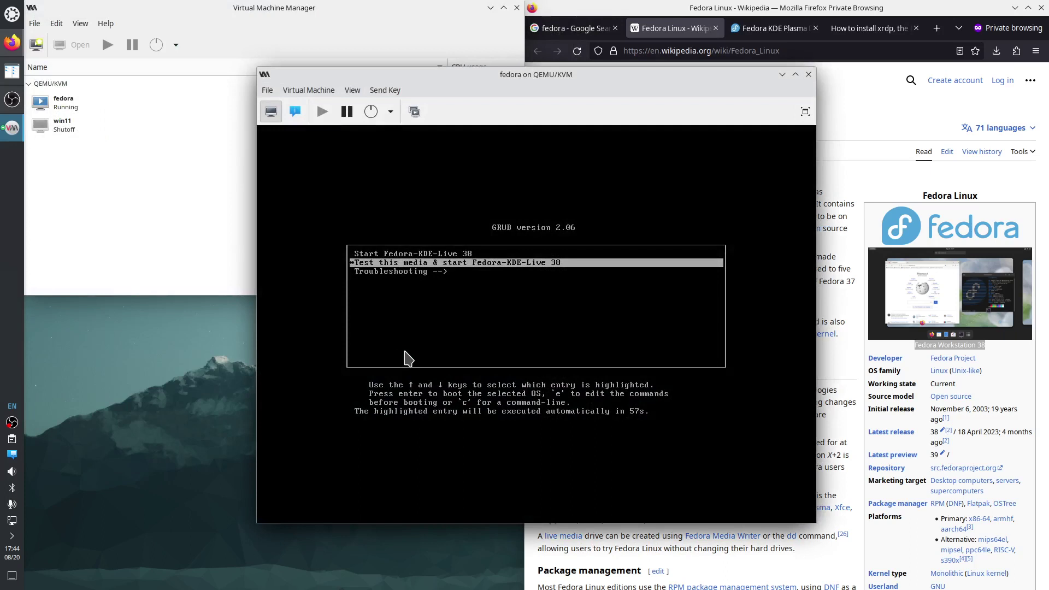
# Boot the Fedora-KDE-Live 38 media and move and enlarge the VM console window.
pyautogui.press('Return')
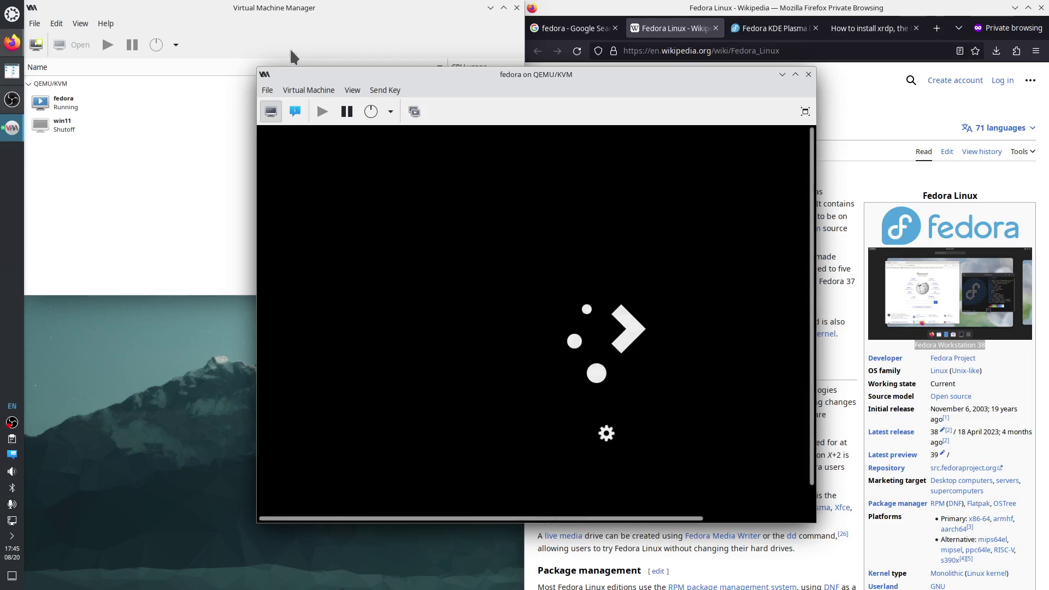
pyautogui.moveTo(315, 74); pyautogui.dragTo(117, 52)
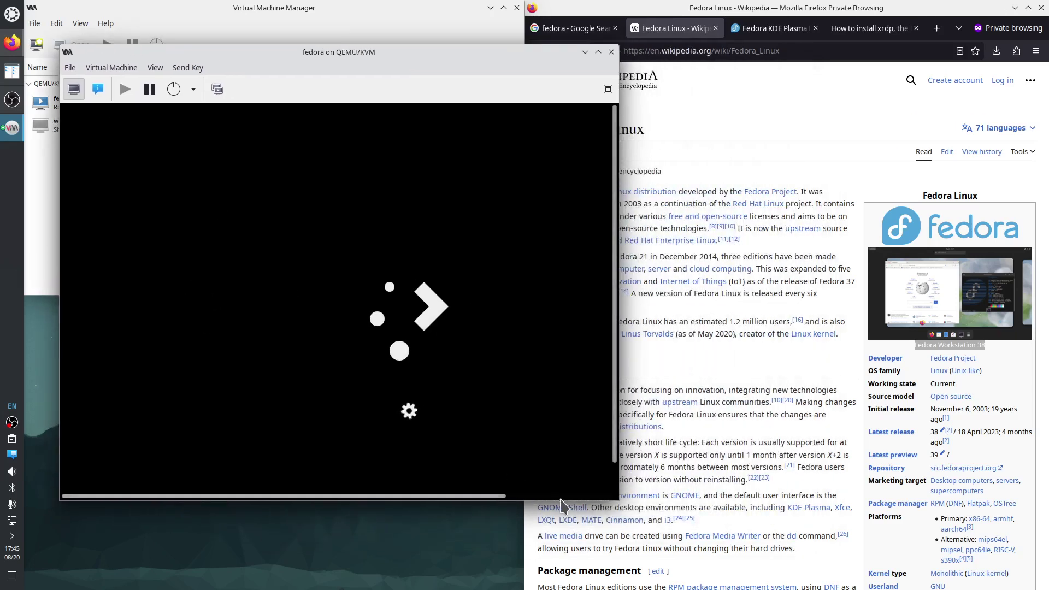
pyautogui.moveTo(618, 500); pyautogui.dragTo(774, 559)
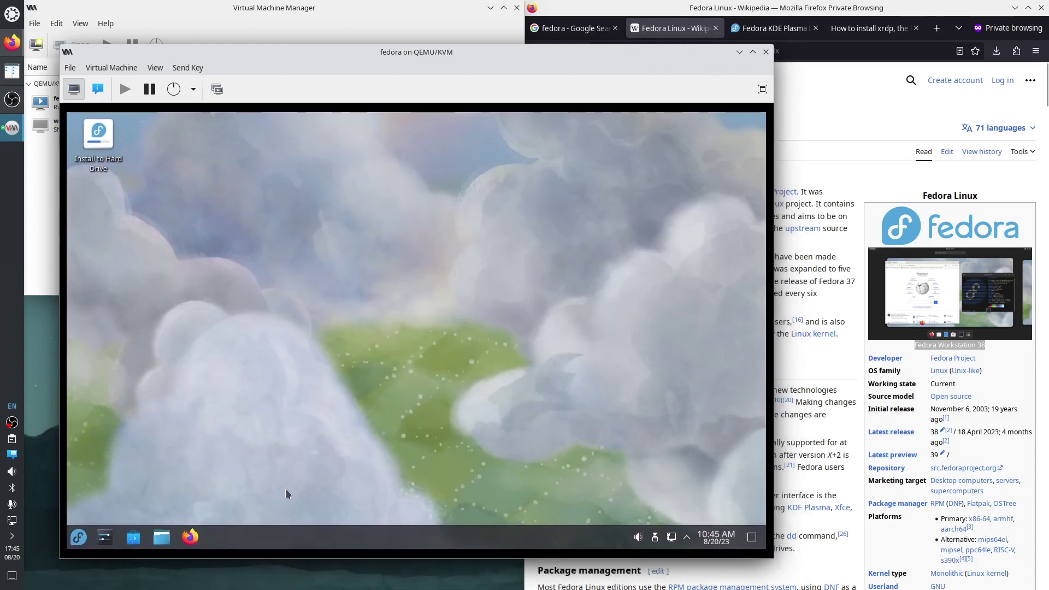
# Run Install to Hard Drive from the live desktop and continue with English (United States).
pyautogui.moveTo(415, 56); pyautogui.dragTo(380, 56)
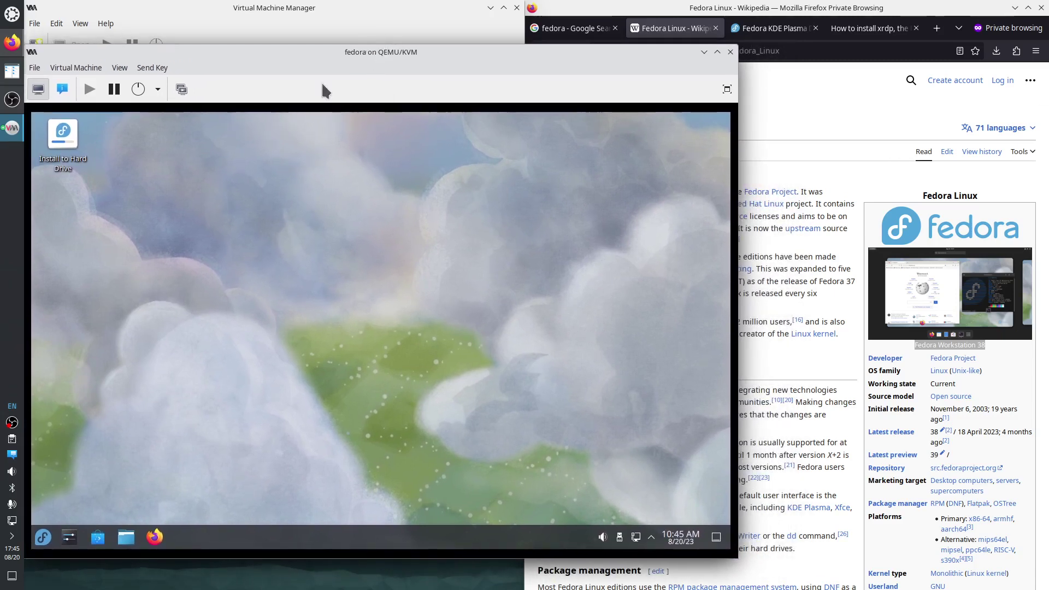
pyautogui.doubleClick(65, 137)
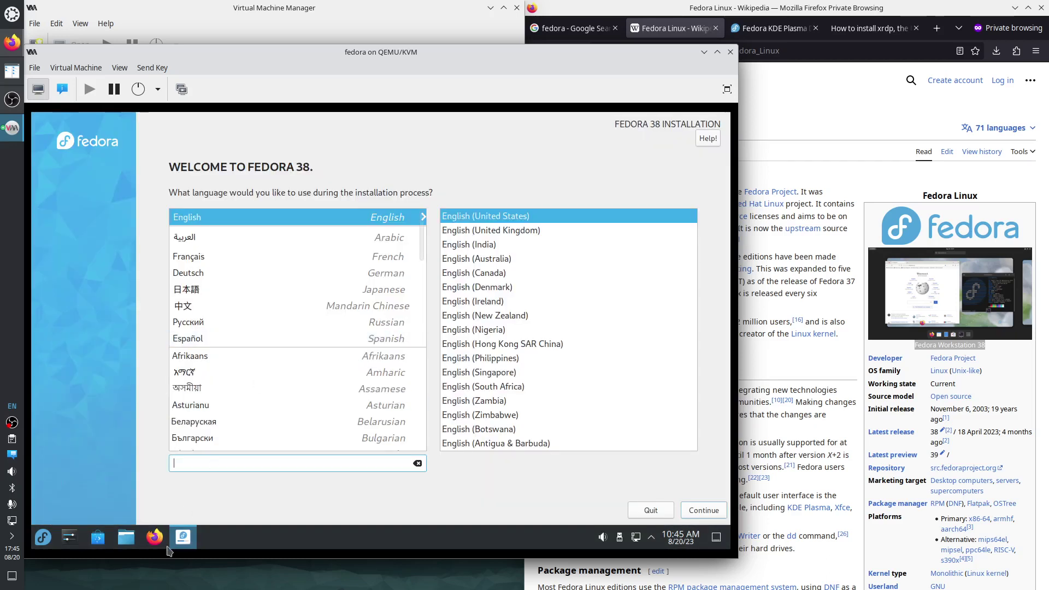
pyautogui.moveTo(190, 547)
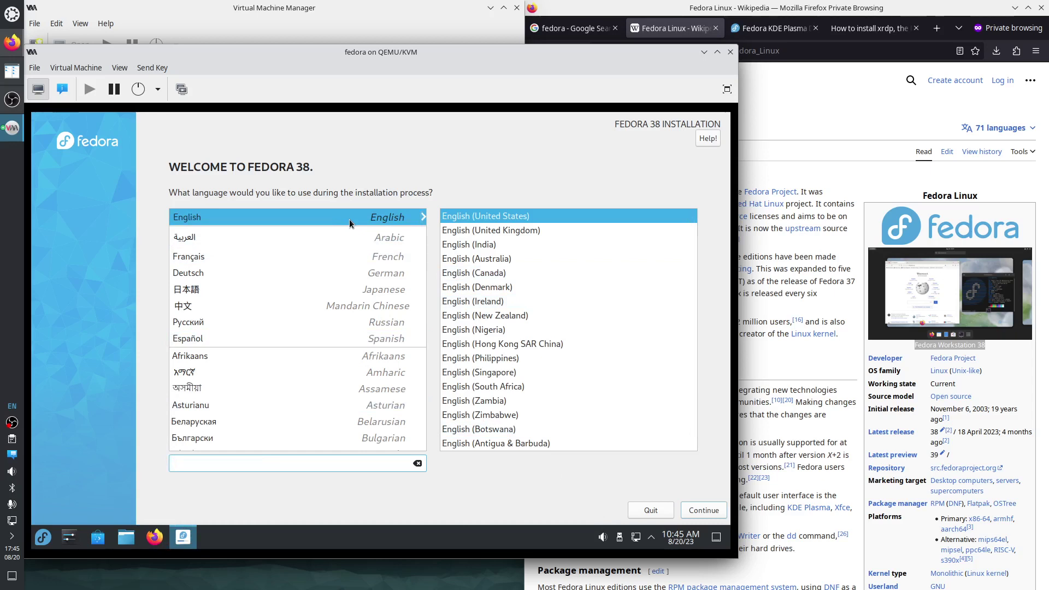
pyautogui.click(691, 515)
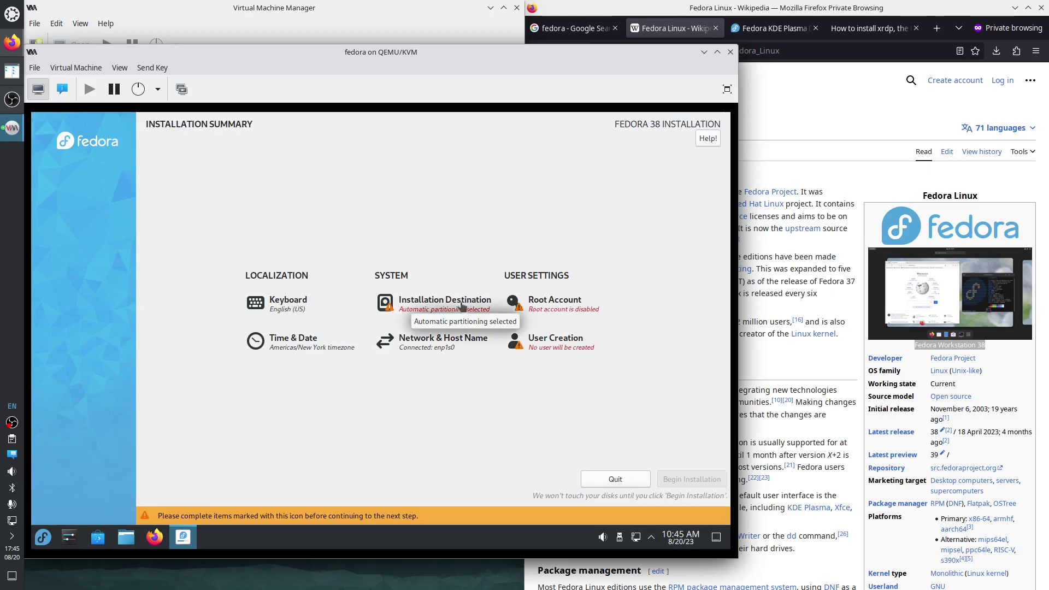
# Leave the root account disabled and enter 'administrator' as the new user's full name.
pyautogui.click(549, 305)
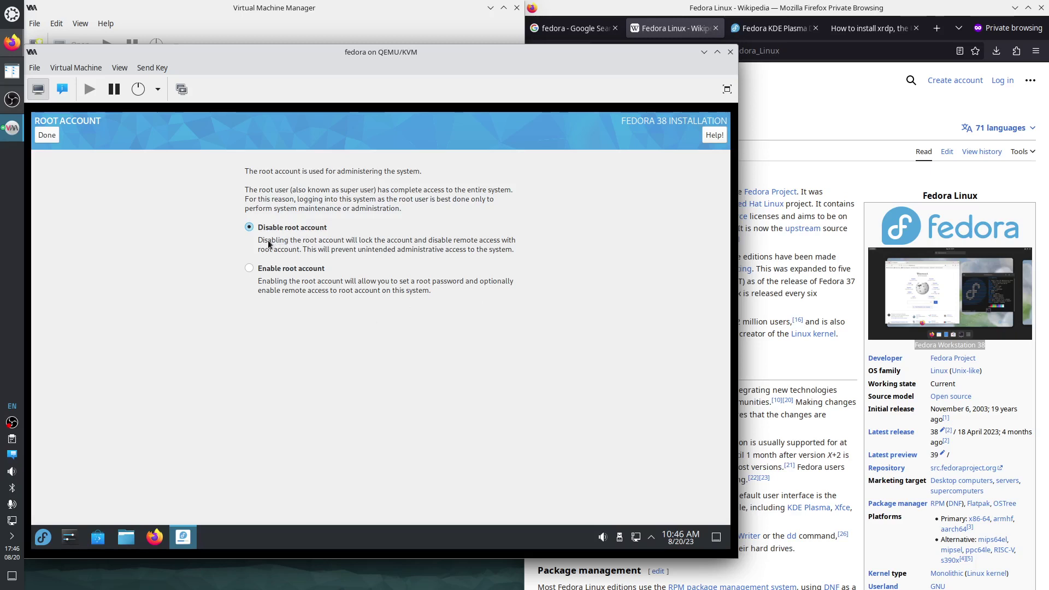
pyautogui.click(47, 136)
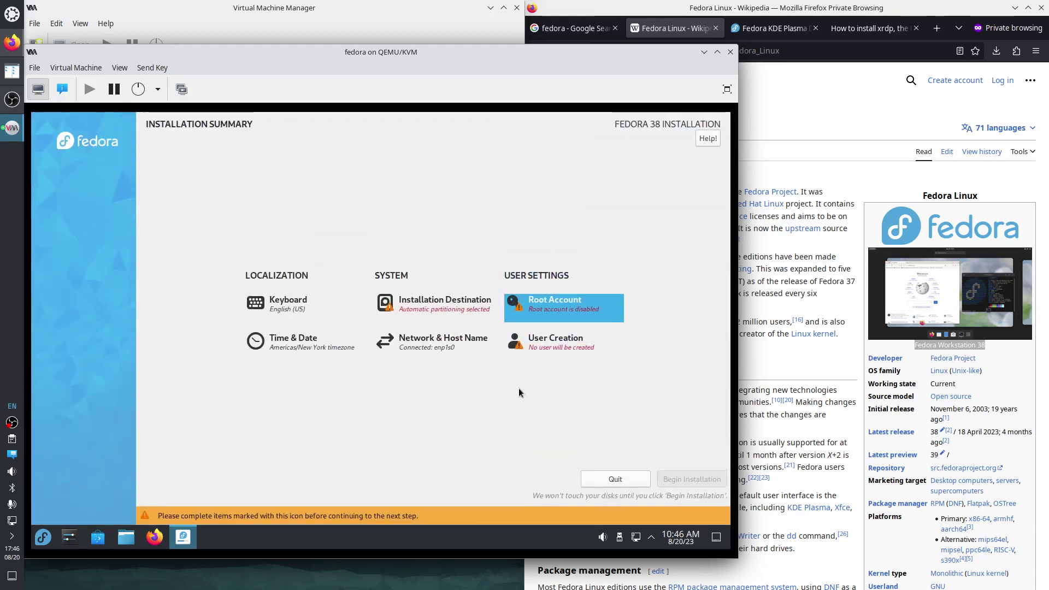
pyautogui.click(536, 350)
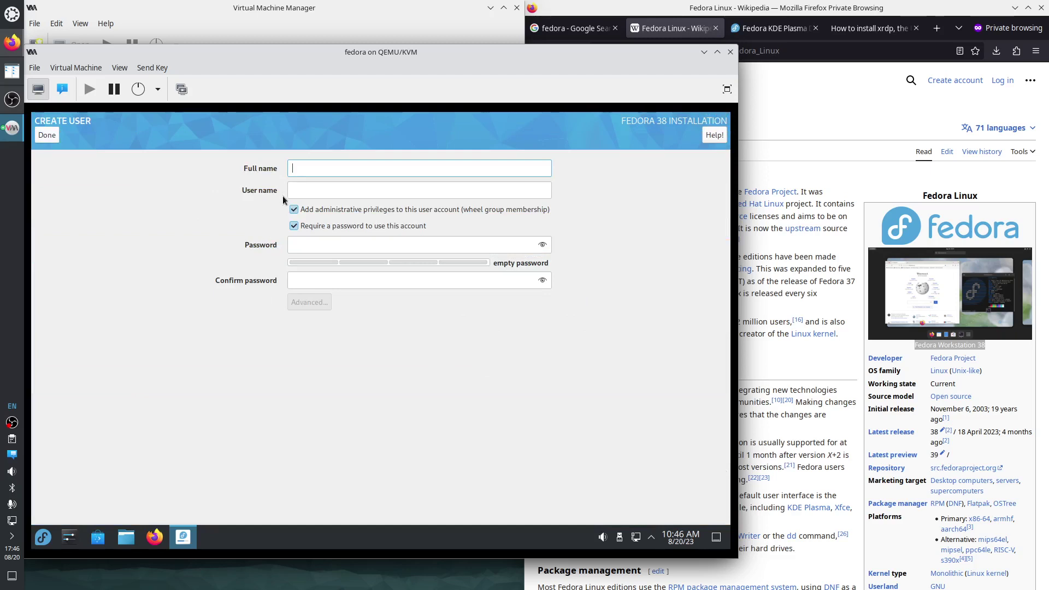
pyautogui.write('admini')
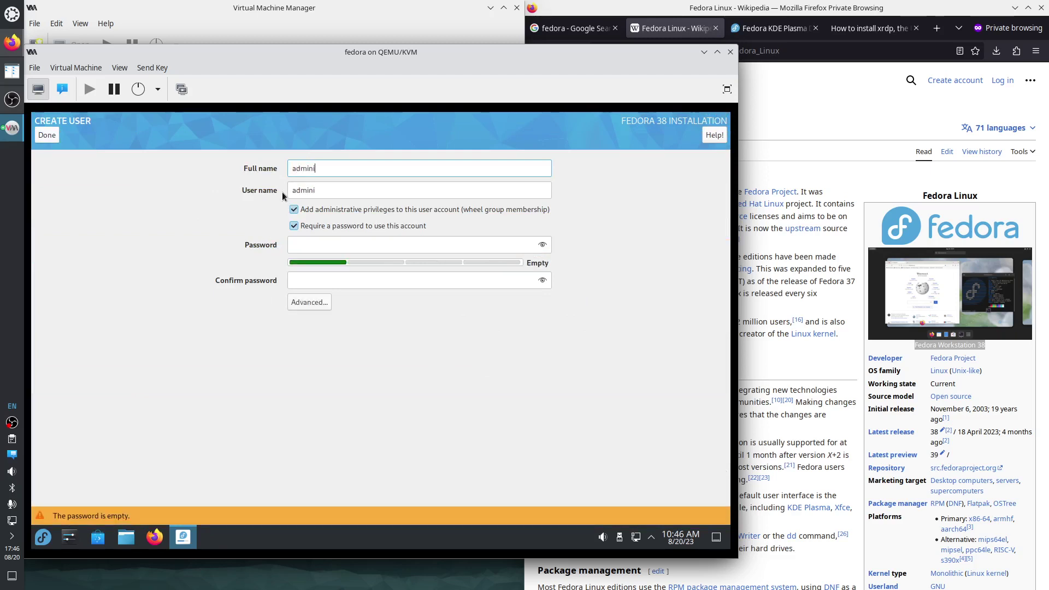
pyautogui.write('strator')
# Enter and confirm the user's password, accepting the short-password warning.
pyautogui.click(300, 244)
pyautogui.write('ad')
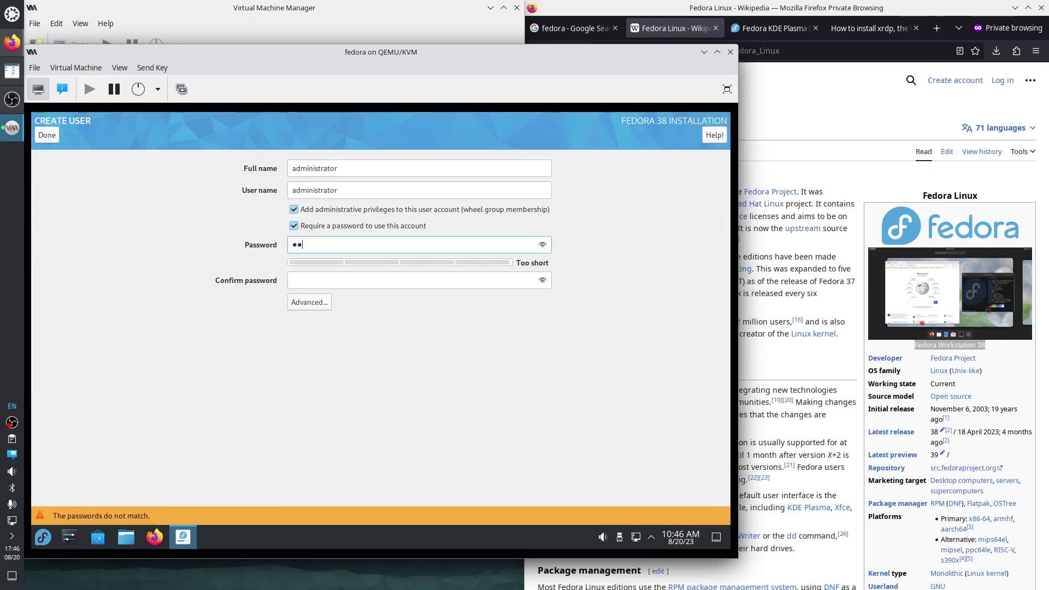
pyautogui.write('mi')
pyautogui.press('Tab')
pyautogui.write('adm')
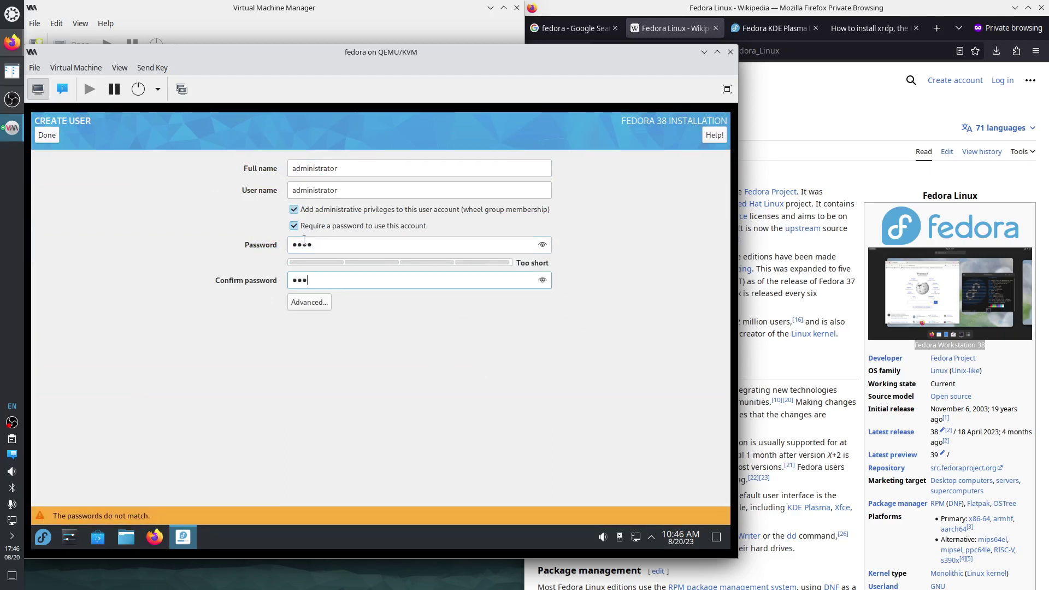
pyautogui.write('i')
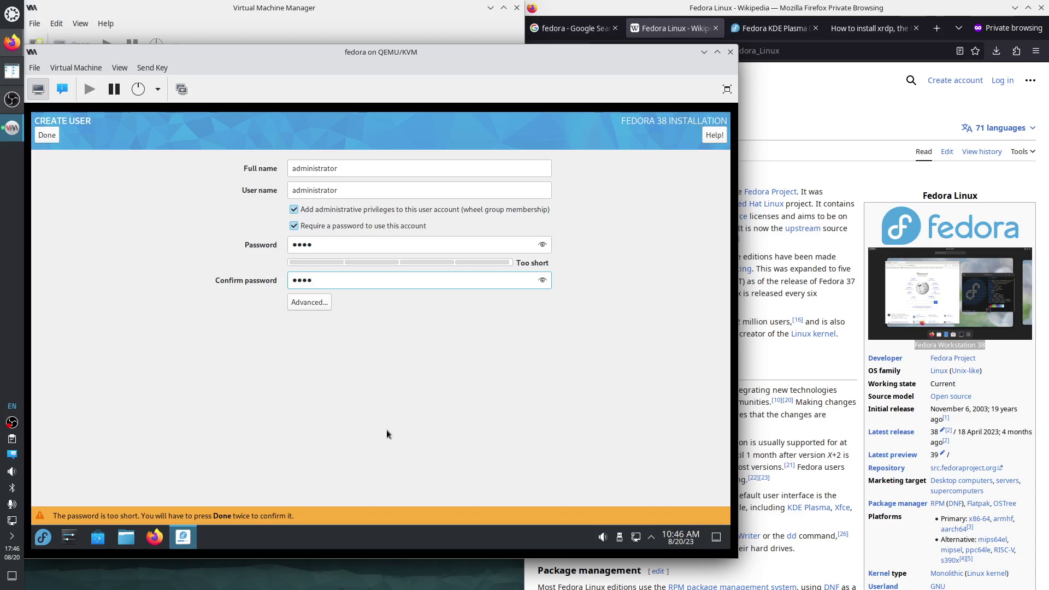
pyautogui.click(51, 140)
pyautogui.click(52, 141)
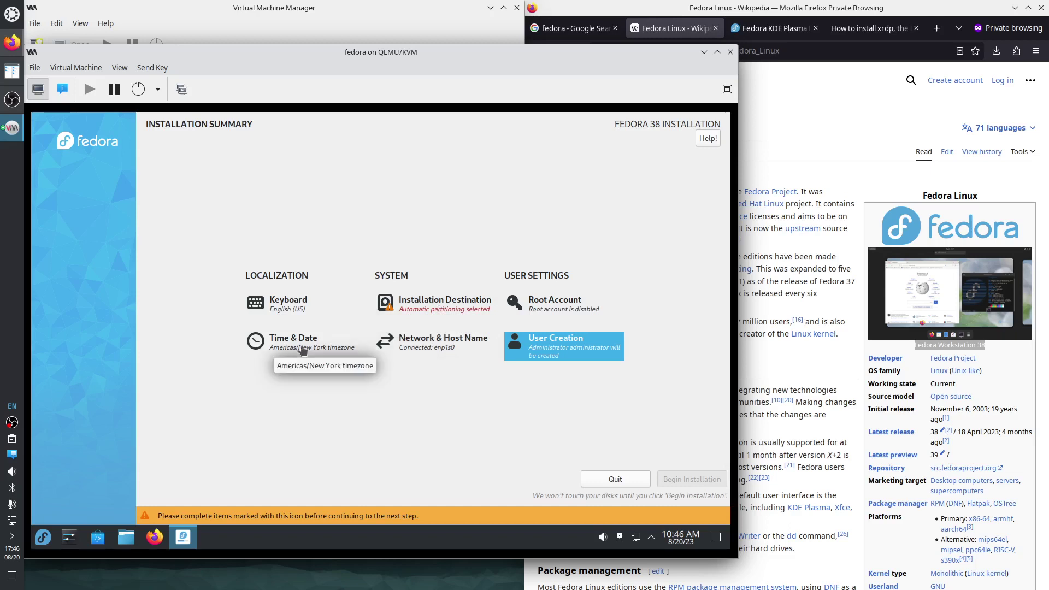
# Select the 250 GiB vda disk as the install target and review its full disk summary.
pyautogui.click(443, 304)
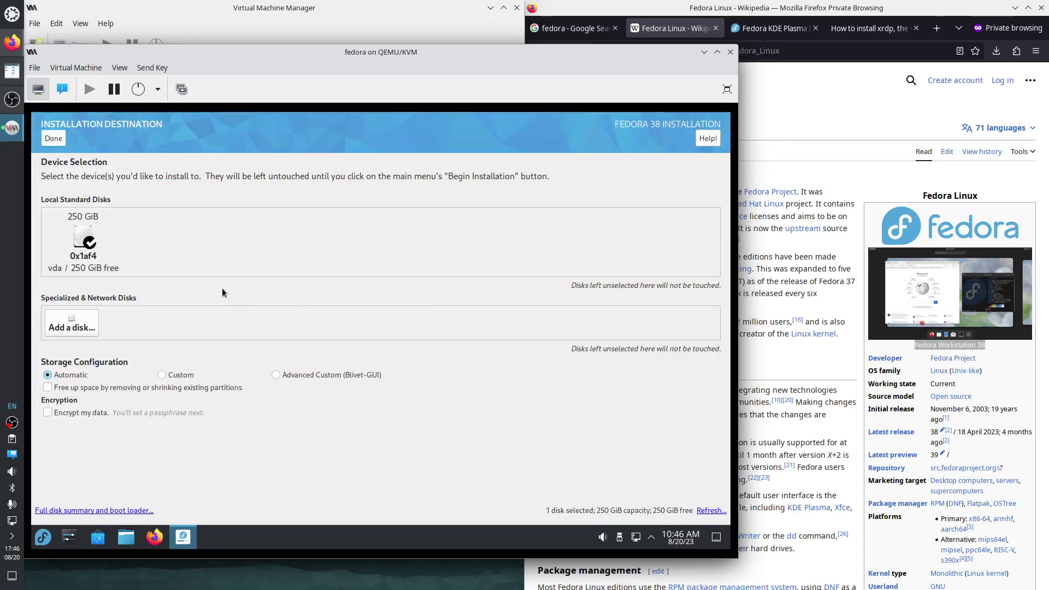
pyautogui.click(87, 243)
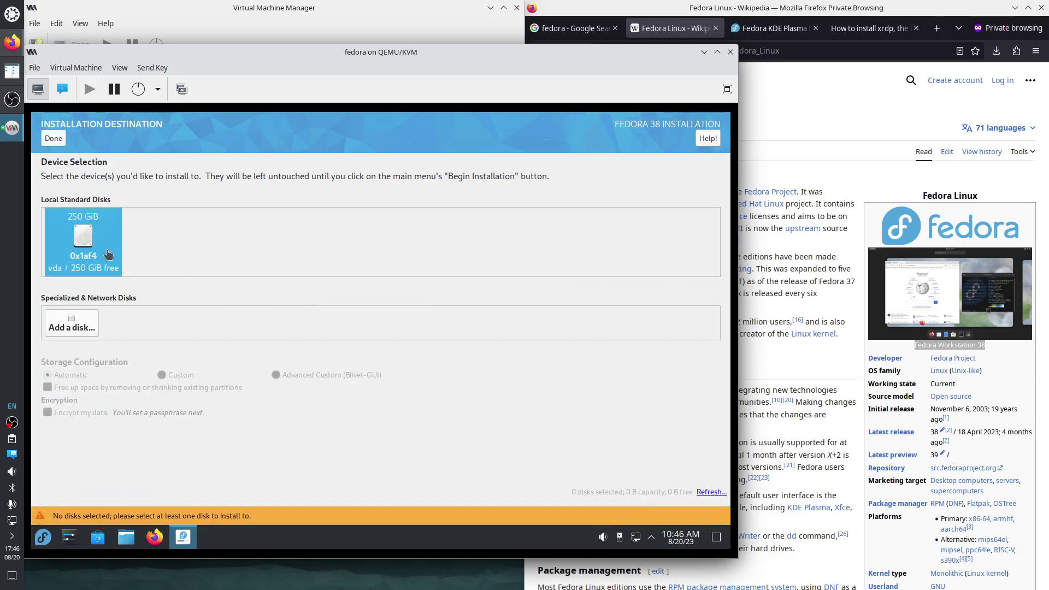
pyautogui.click(99, 241)
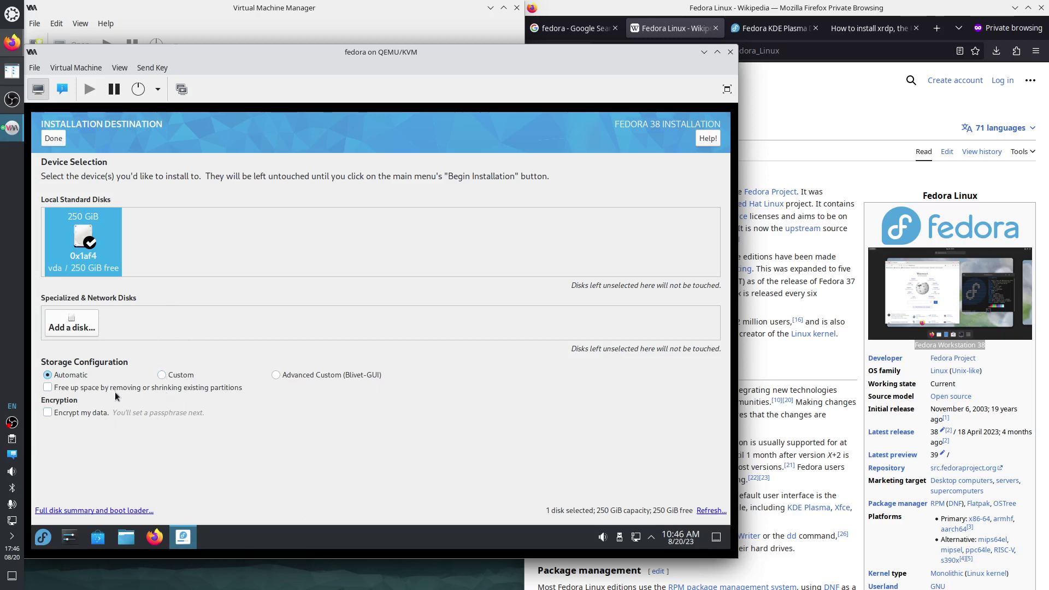
pyautogui.click(132, 511)
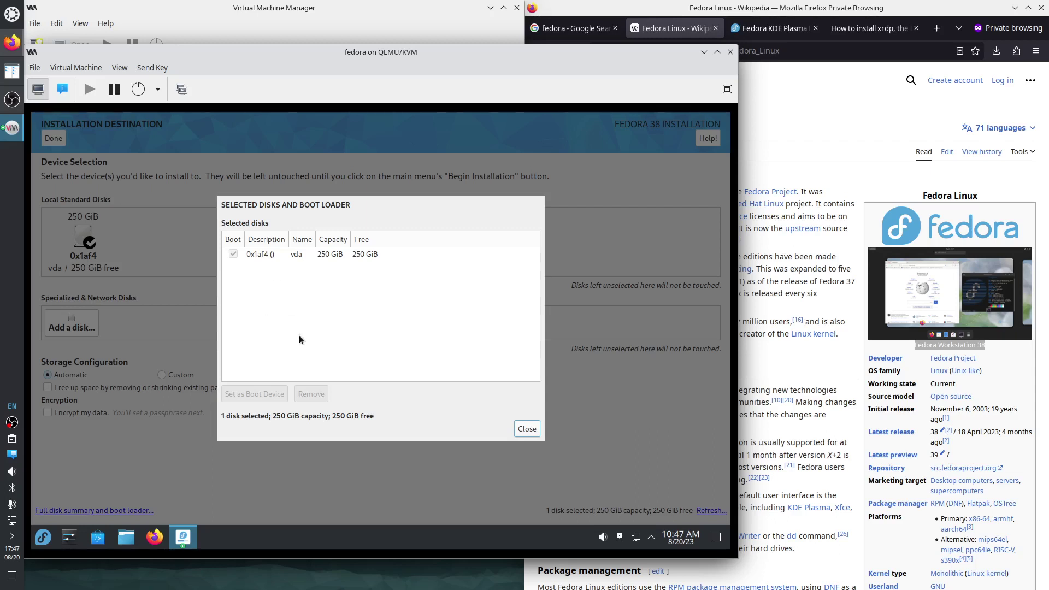
pyautogui.click(527, 428)
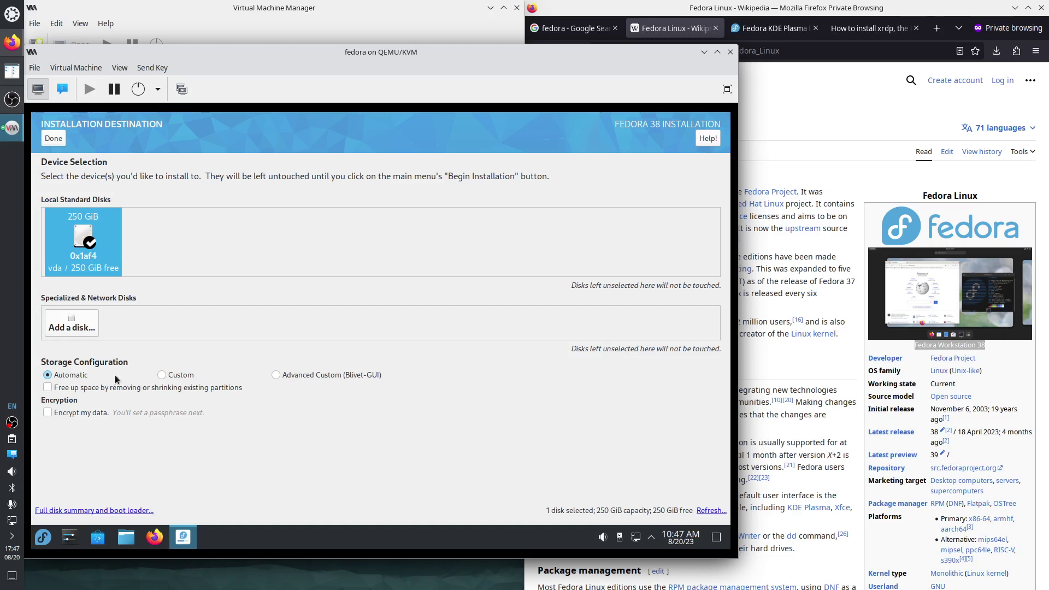
# Choose Custom storage configuration for the disk and proceed to manual partitioning.
pyautogui.click(176, 376)
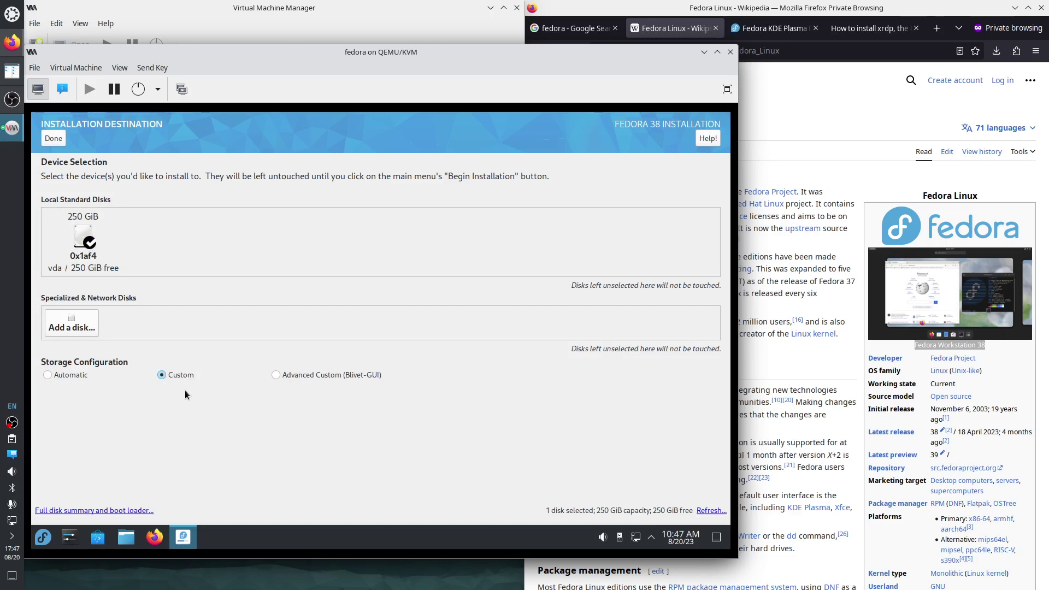
pyautogui.click(102, 268)
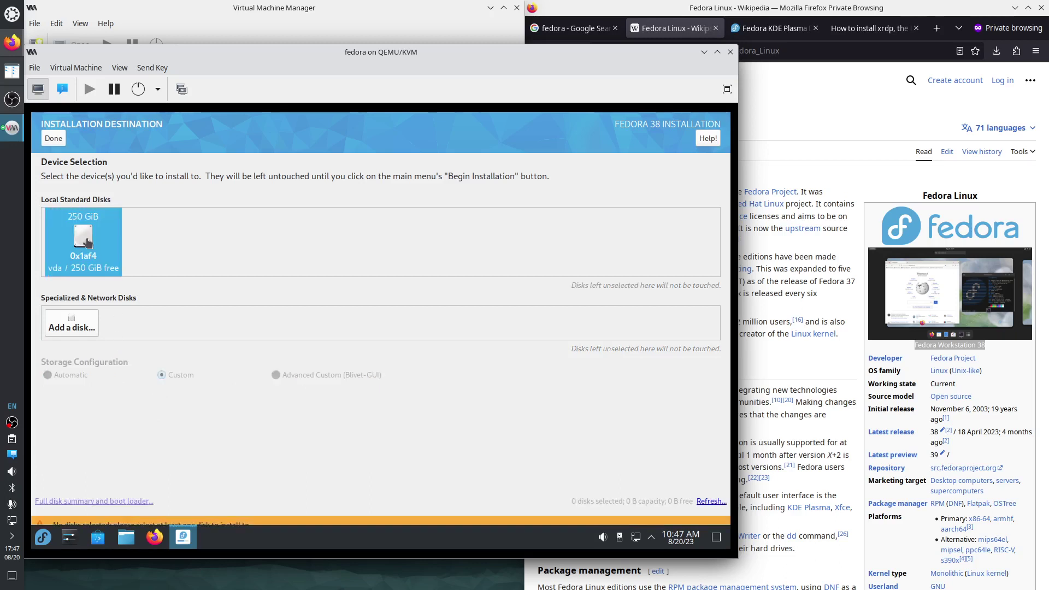
pyautogui.click(103, 268)
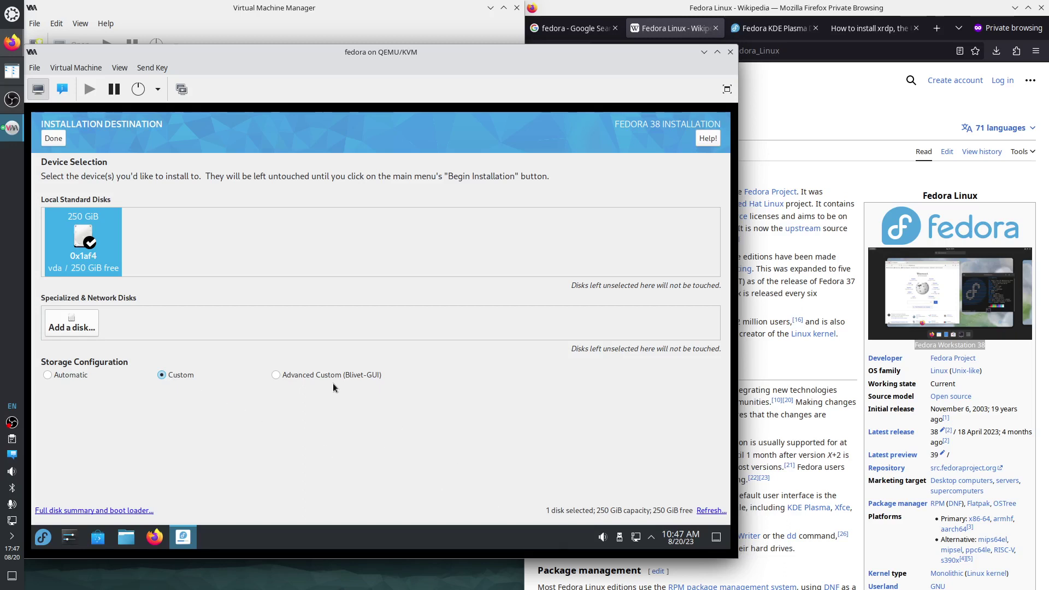
pyautogui.click(53, 138)
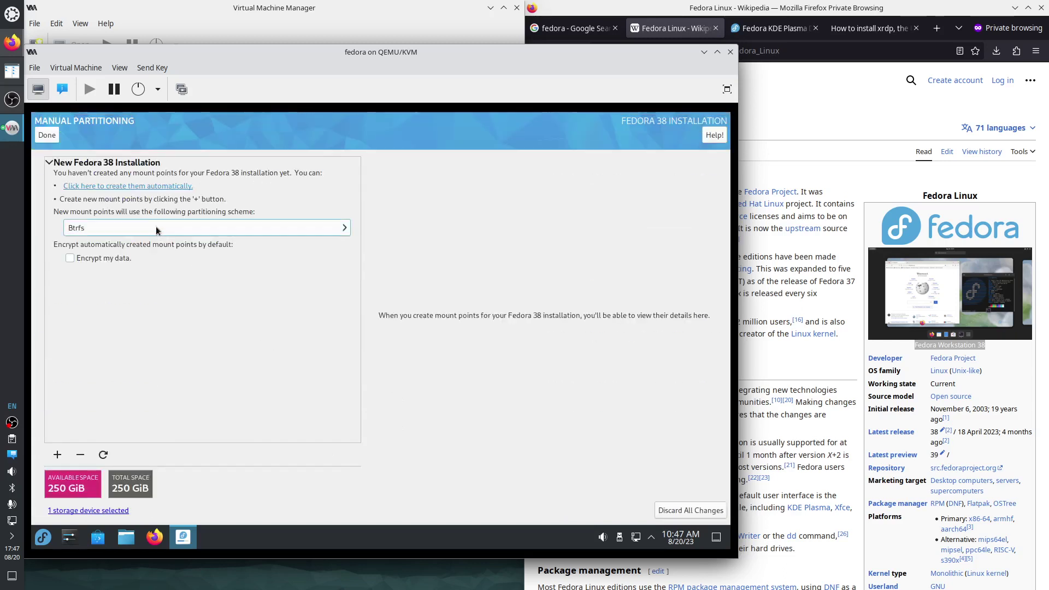
# Auto-create Standard Partition mount points: /home 179 GiB, /boot 1024 MiB, / 70 GiB, BIOS Boot.
pyautogui.click(159, 229)
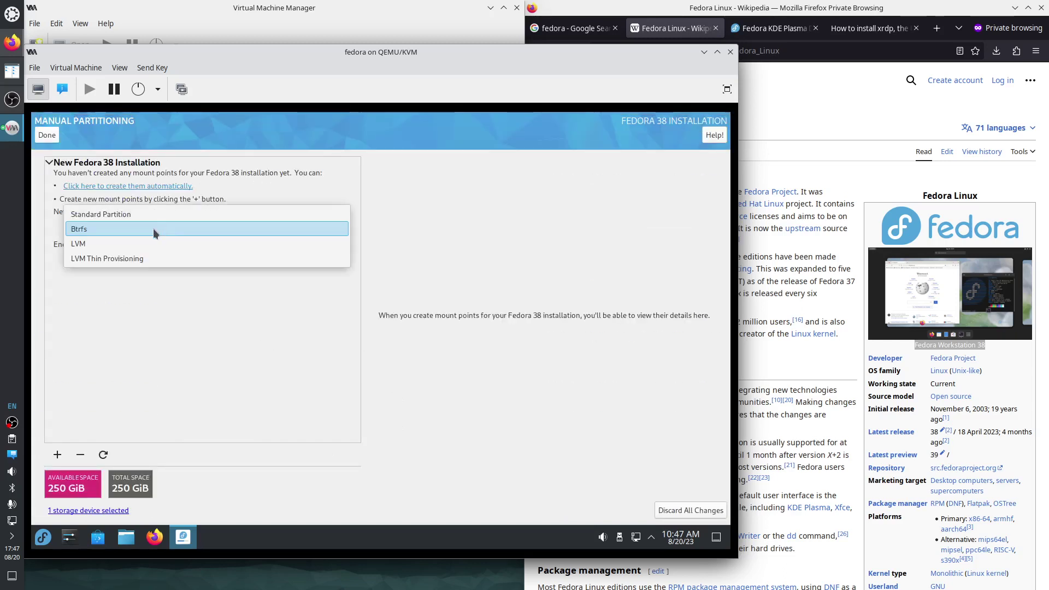
pyautogui.click(143, 214)
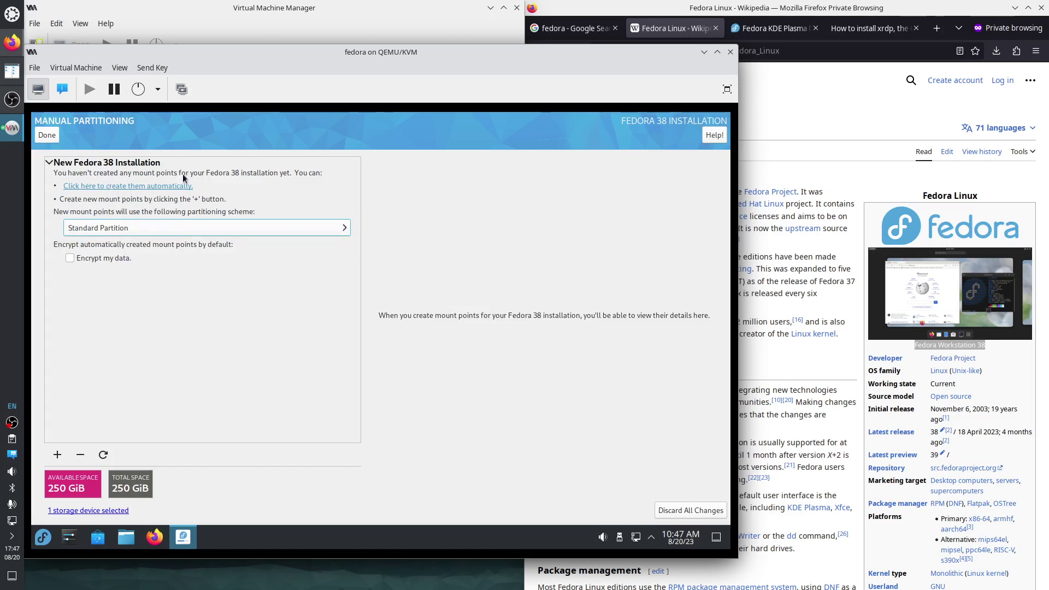
pyautogui.click(124, 186)
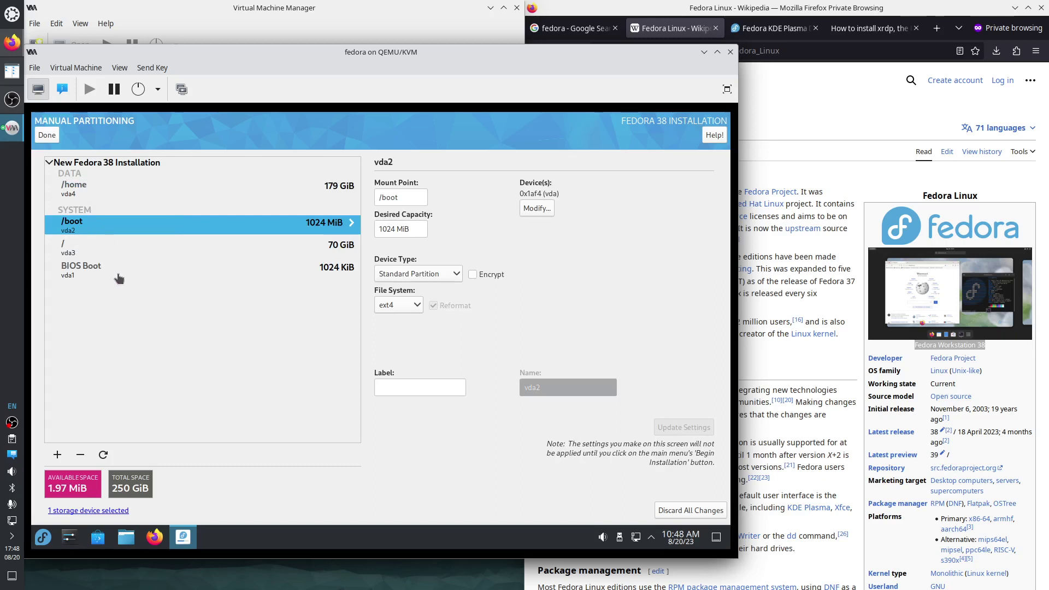
pyautogui.click(92, 187)
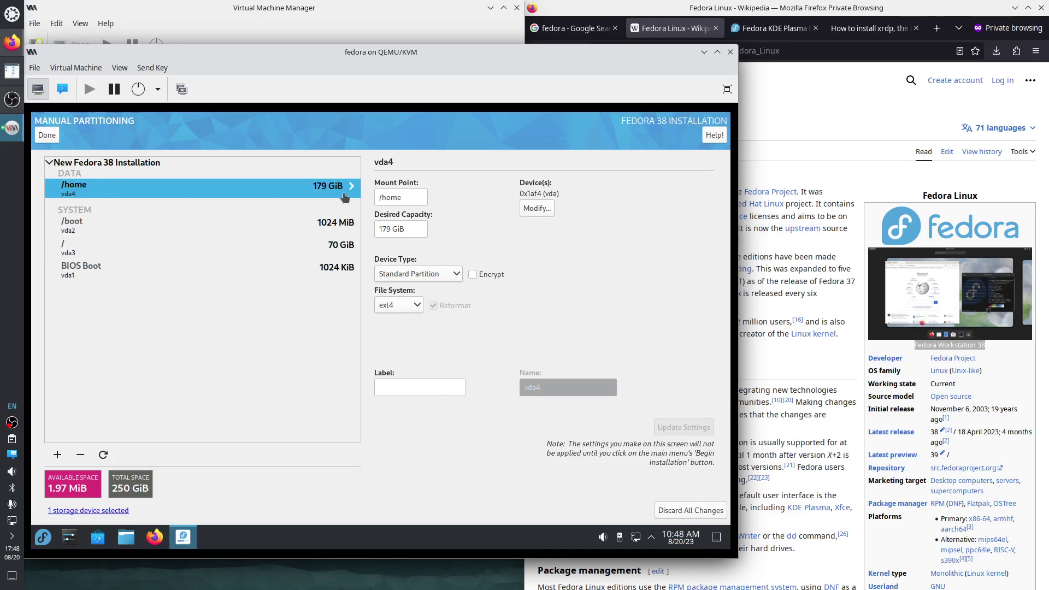
# Delete the /home partition to free 179 GiB, declining the disk rescan.
pyautogui.click(80, 455)
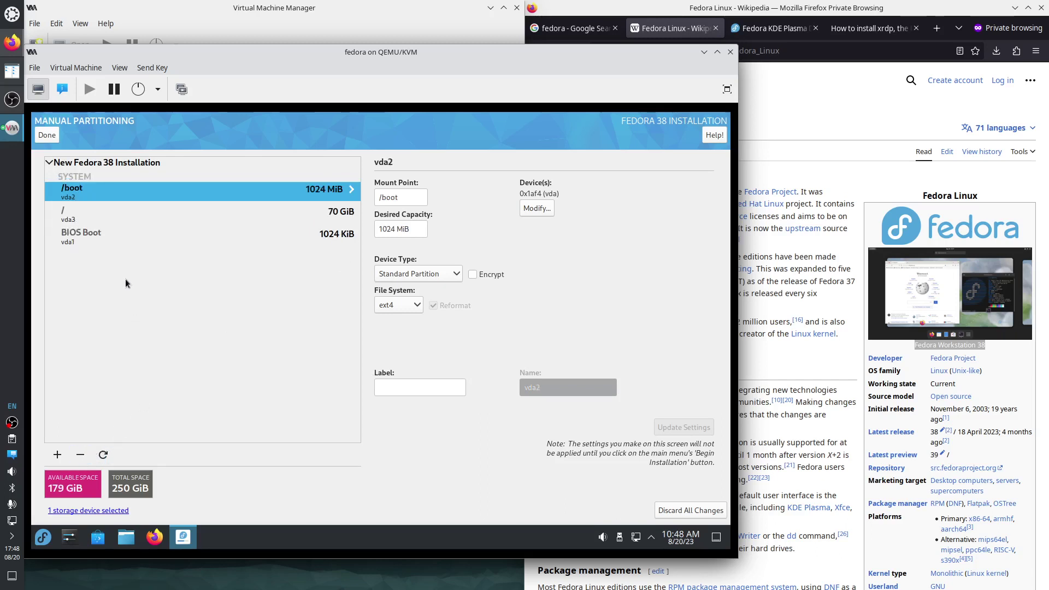
pyautogui.click(88, 218)
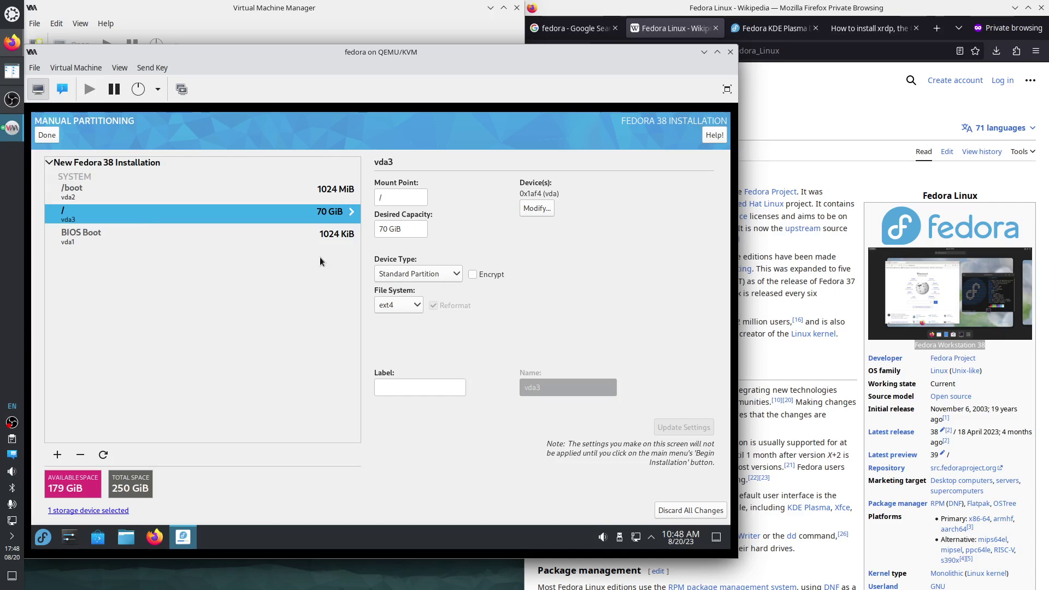
pyautogui.click(102, 455)
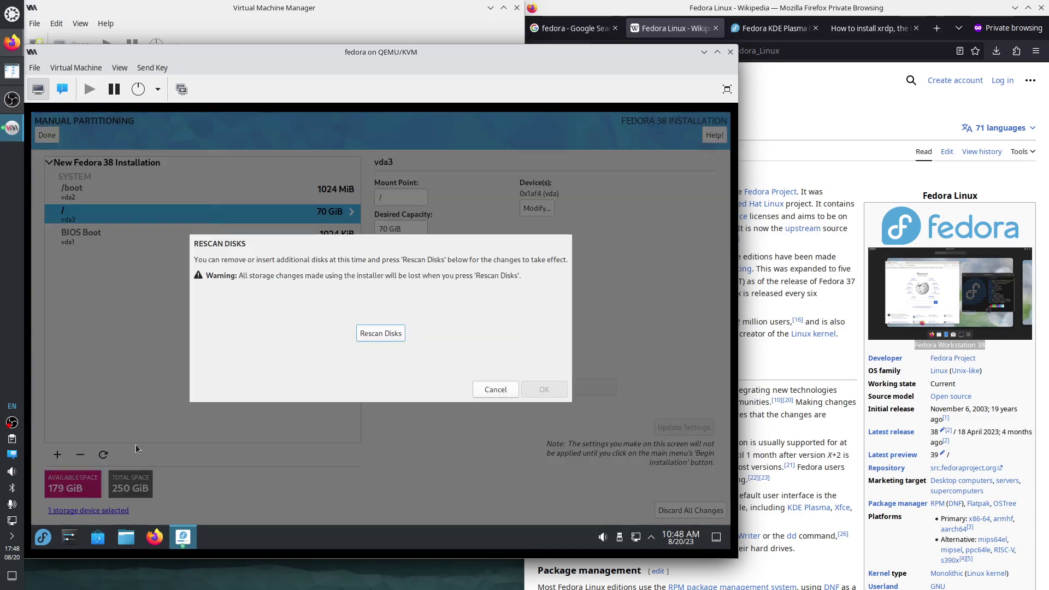
pyautogui.click(494, 389)
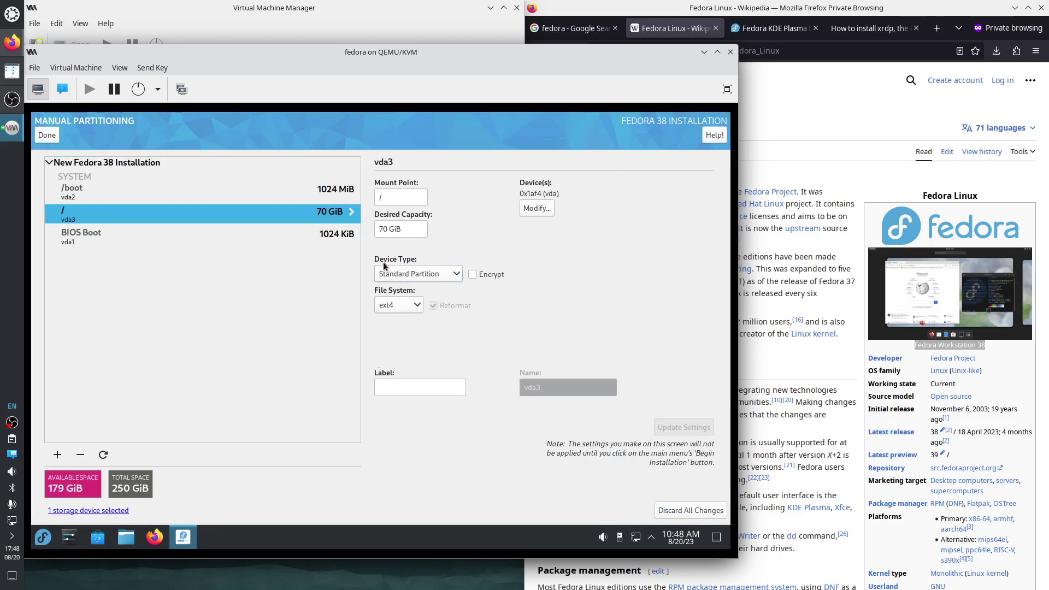
# Open the root / partition's settings (vda3, 70 GiB) to edit its desired capacity.
pyautogui.click(144, 196)
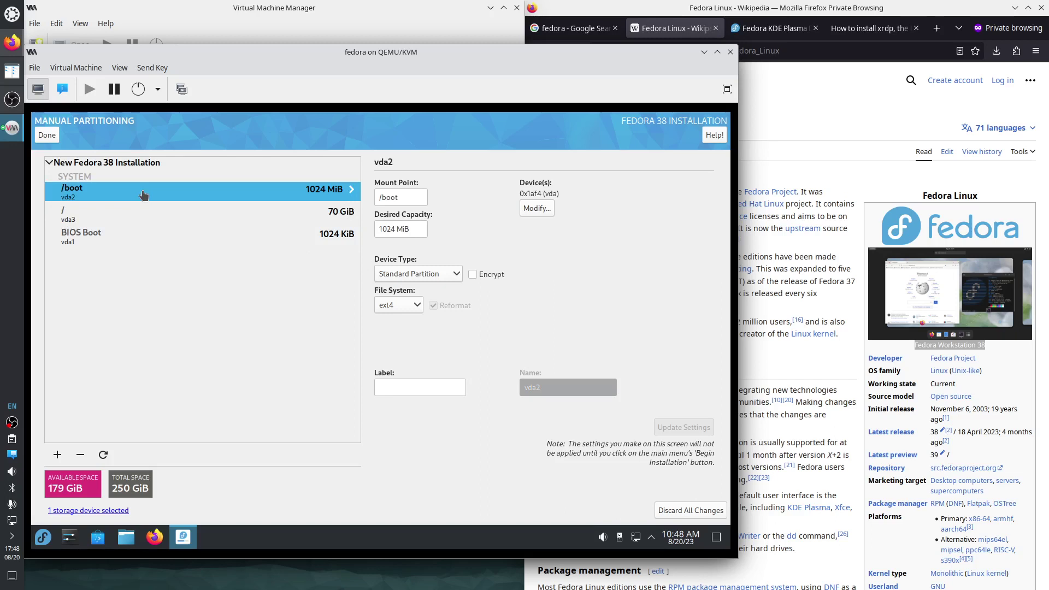
pyautogui.click(138, 215)
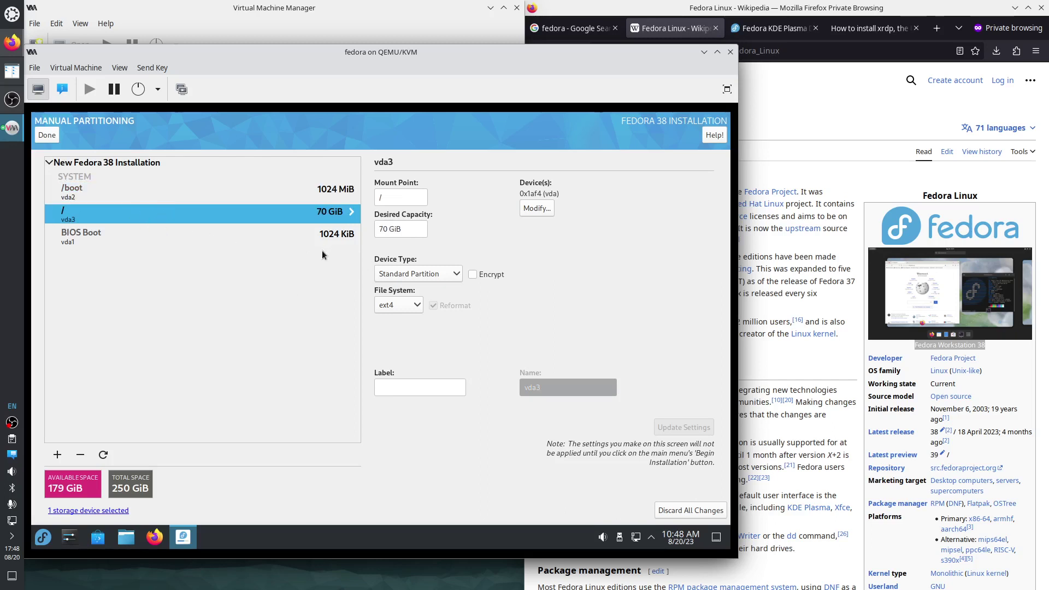
pyautogui.click(410, 227)
# Set the root / partition's desired capacity to 179 GiB.
pyautogui.press('Left')
pyautogui.press('Left')
pyautogui.press('Left')
pyautogui.press('Left')
pyautogui.press('BackSpace')
pyautogui.press('BackSpace')
pyautogui.write('179')
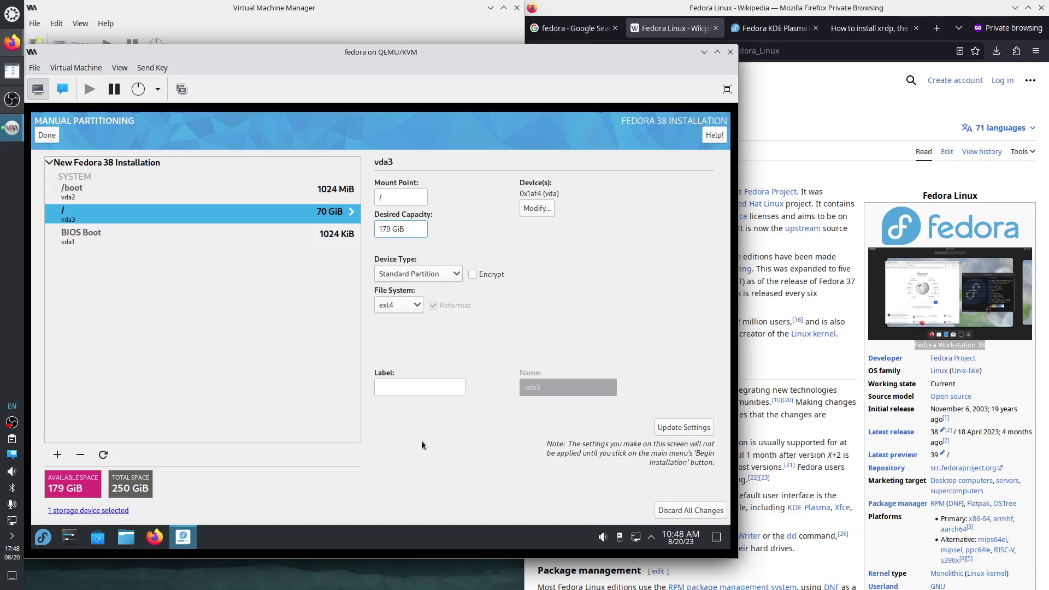
pyautogui.press('Return')
# Review the /boot, / and BIOS Boot partitions, then finish to see the change summary.
pyautogui.click(76, 195)
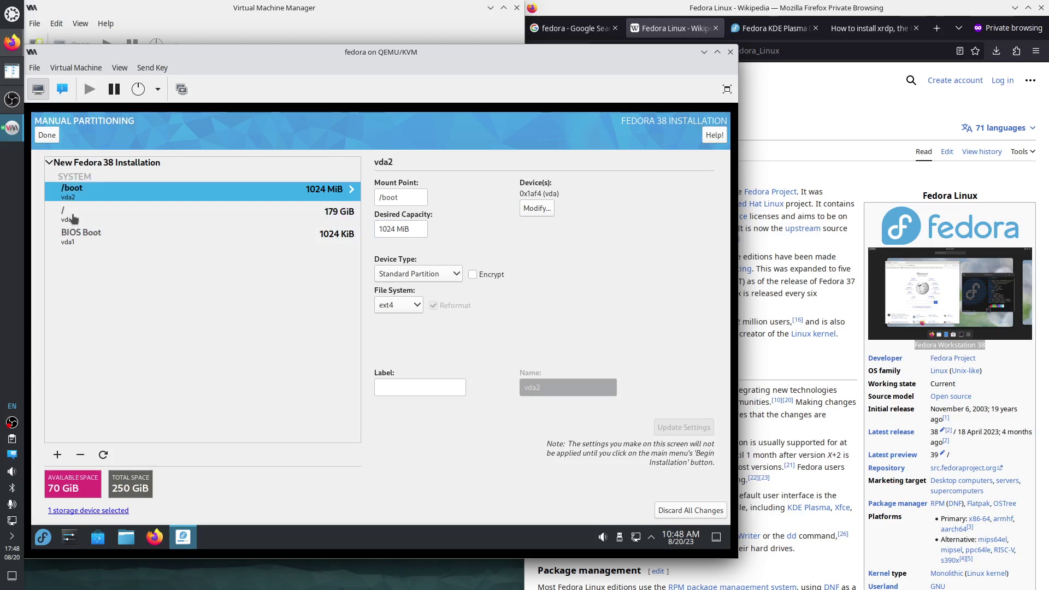
pyautogui.click(72, 219)
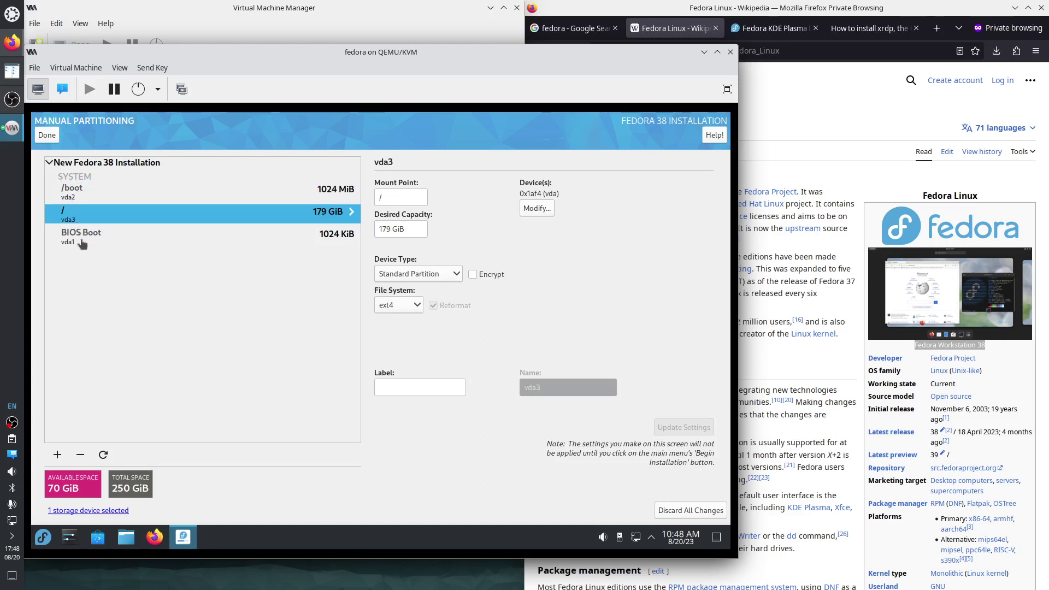
pyautogui.click(82, 244)
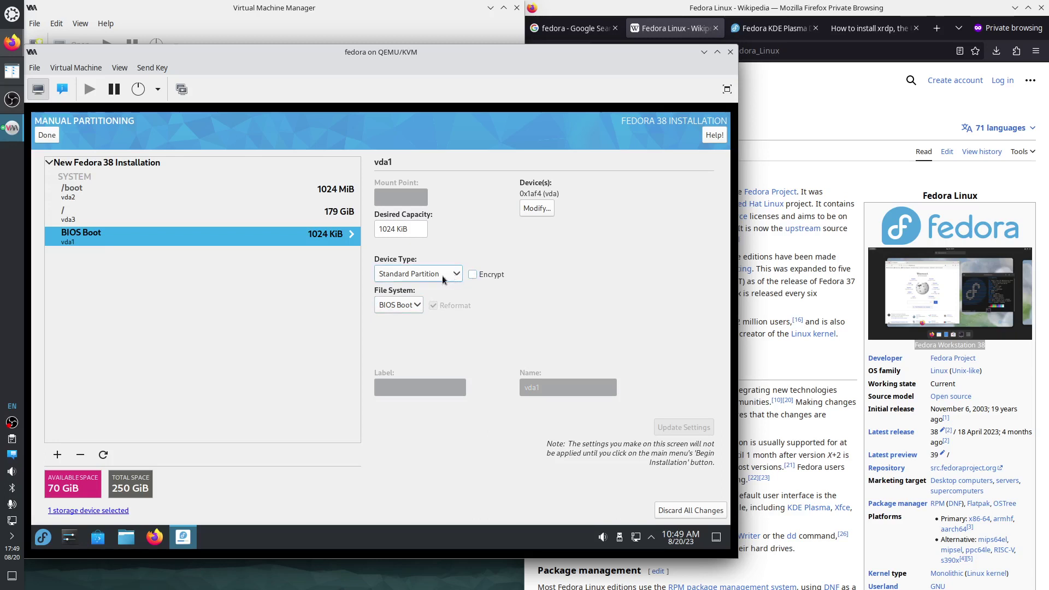
pyautogui.click(79, 194)
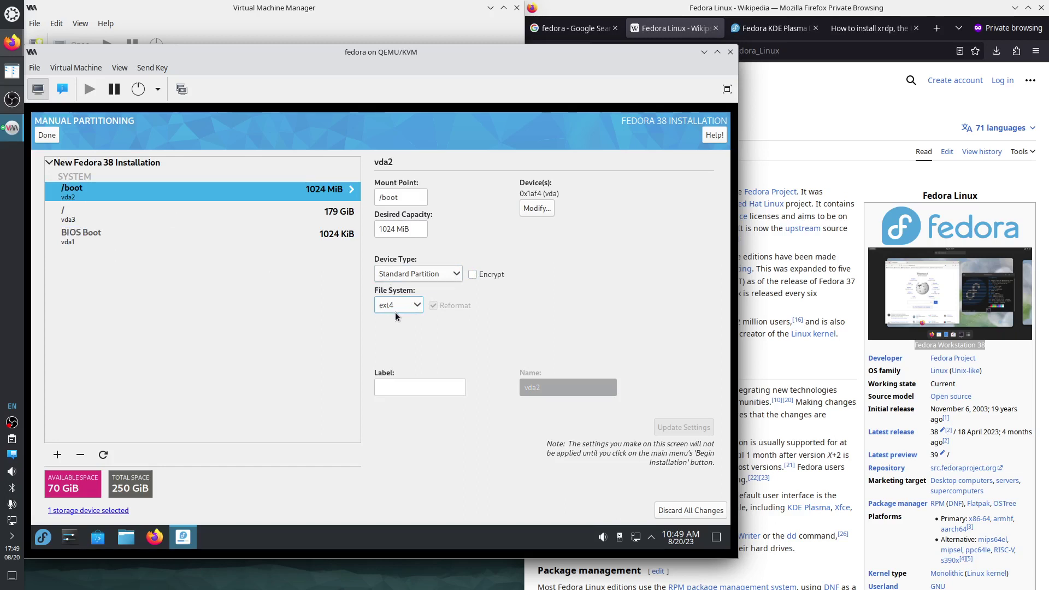
pyautogui.click(76, 215)
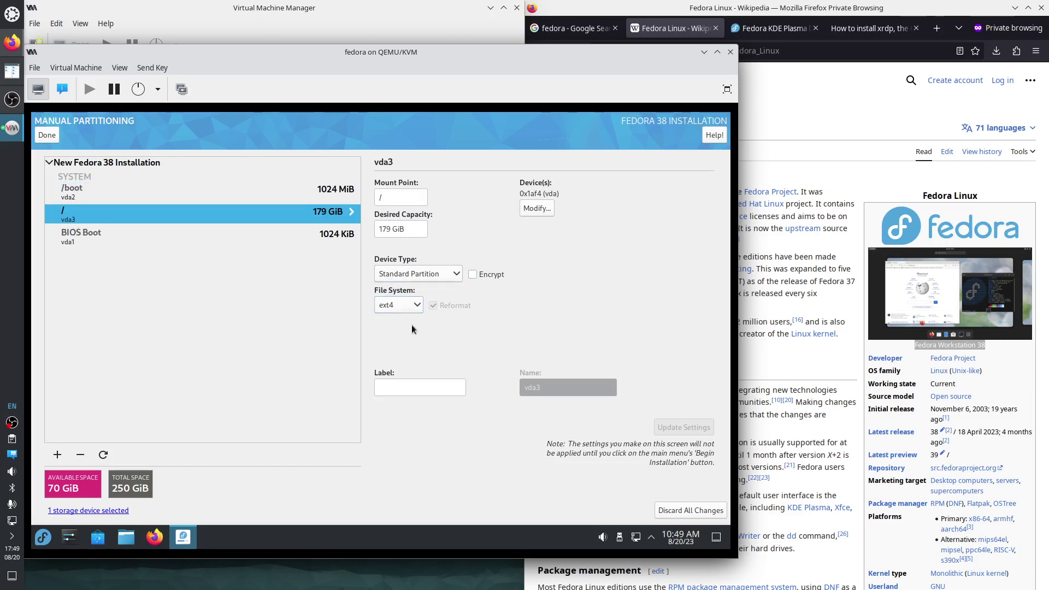
pyautogui.click(67, 196)
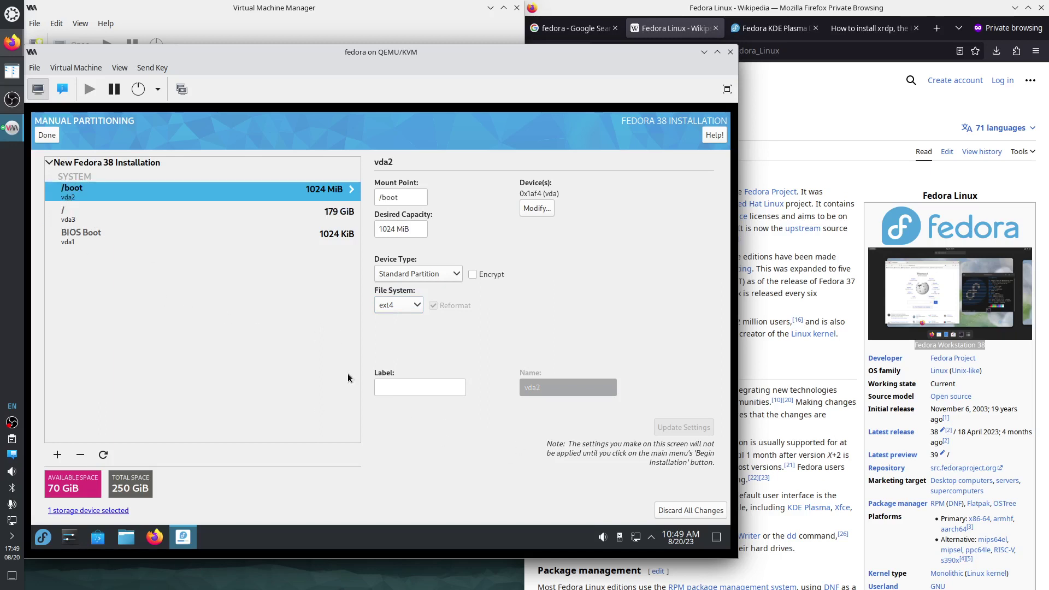
pyautogui.click(46, 135)
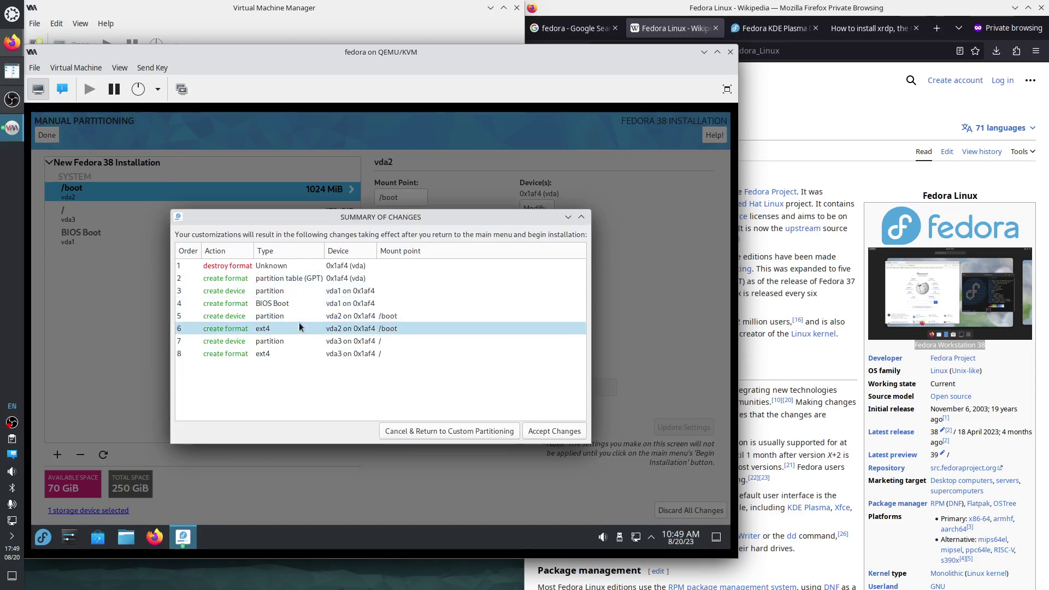
# Accept the partitioning changes and begin the Fedora 38 installation.
pyautogui.click(553, 432)
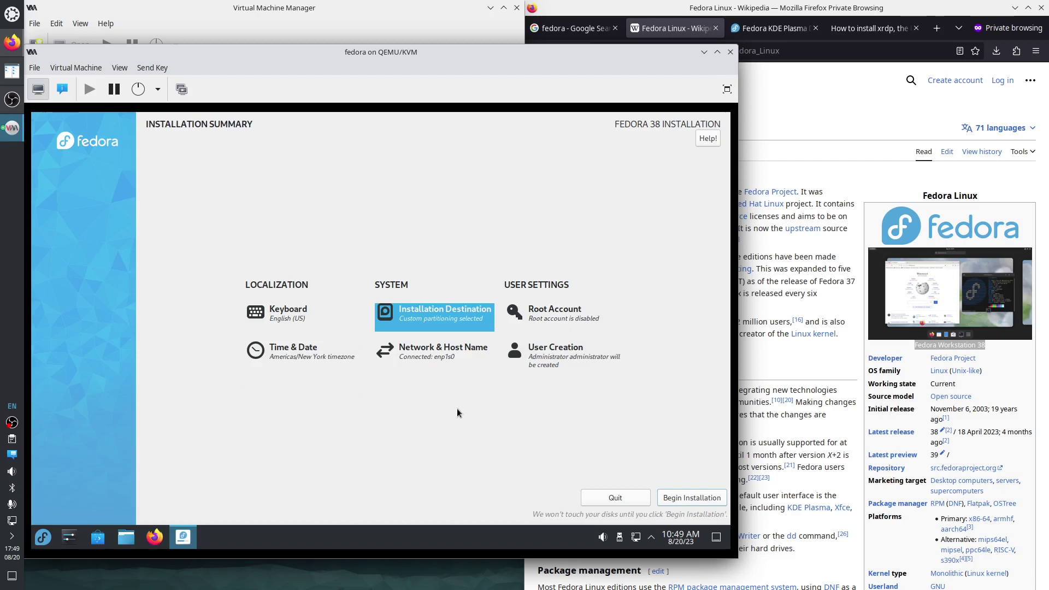
pyautogui.click(704, 500)
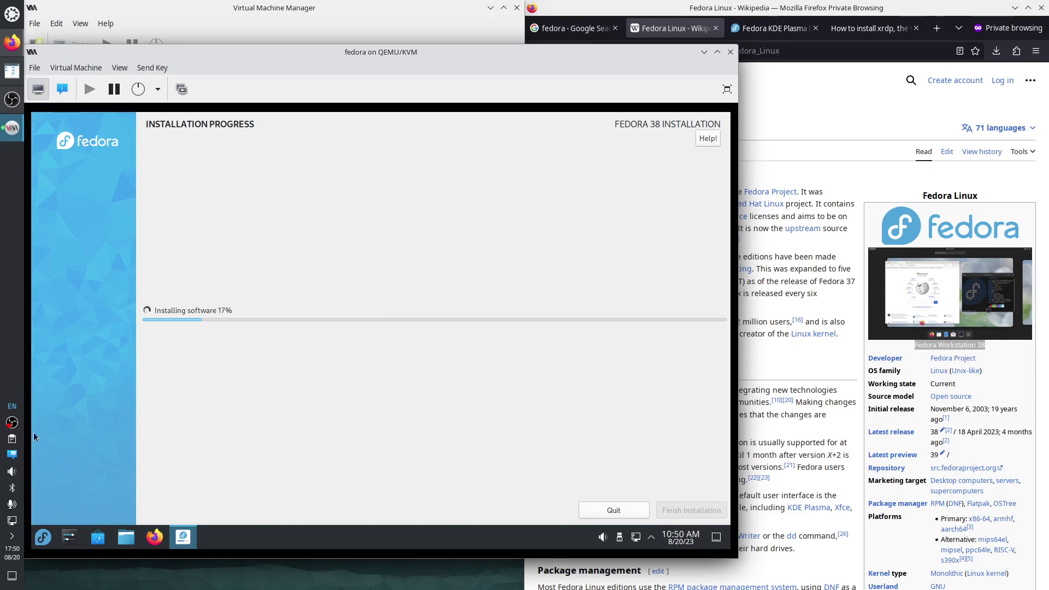
# Bring the 'fedora on QEMU/KVM' window to the front above Firefox.
pyautogui.click(12, 422)
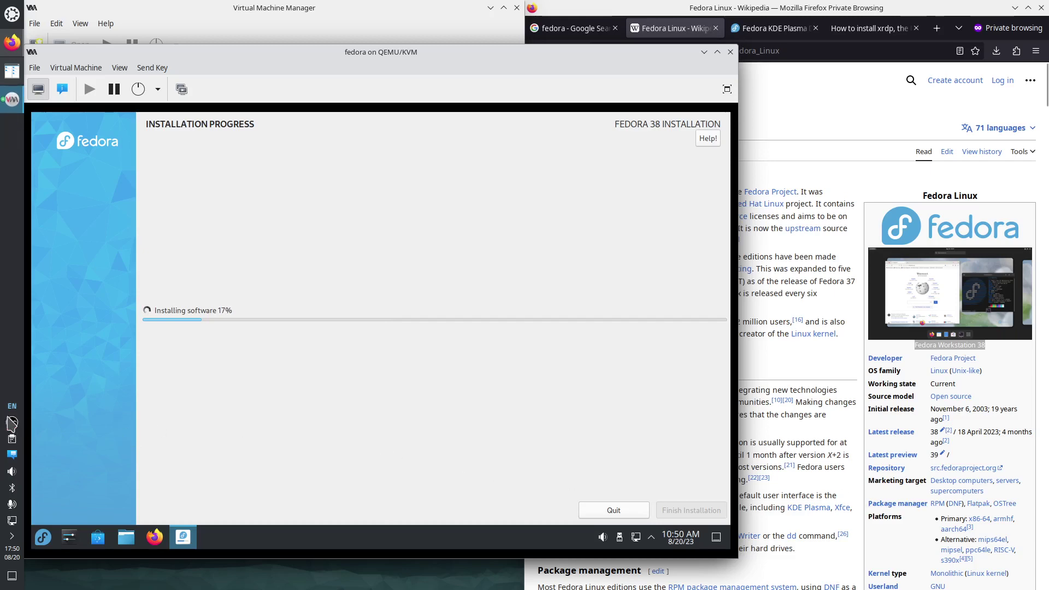
pyautogui.click(12, 422)
pyautogui.click(1036, 490)
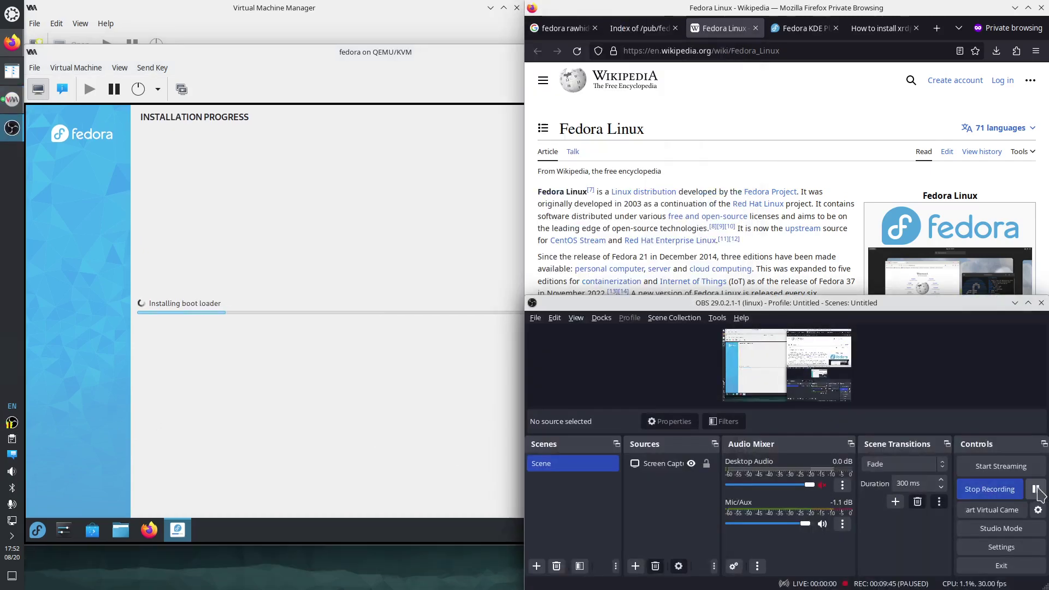
pyautogui.click(1036, 490)
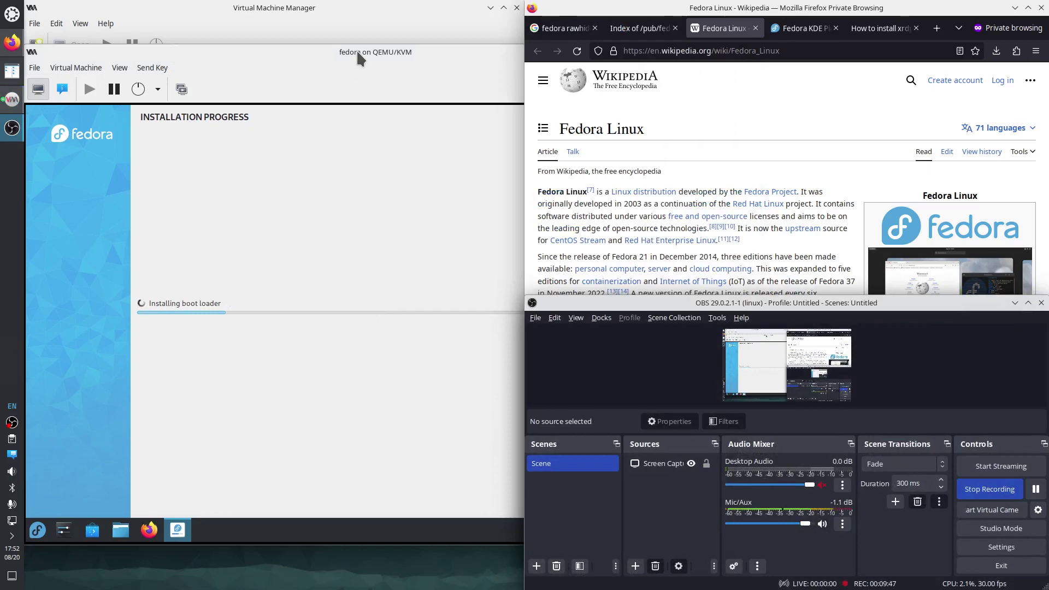
pyautogui.click(1015, 302)
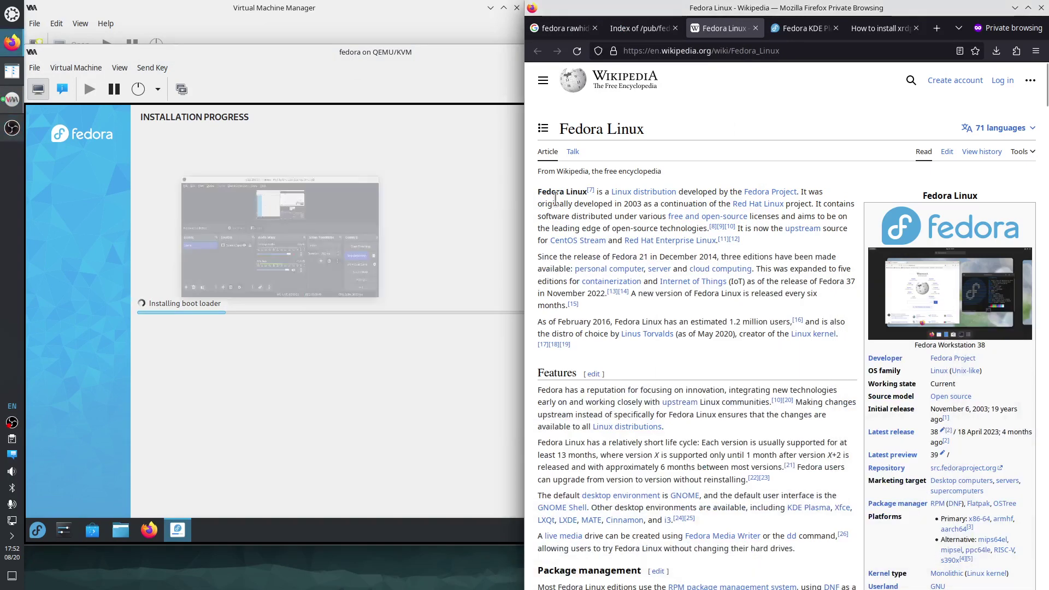
pyautogui.click(387, 54)
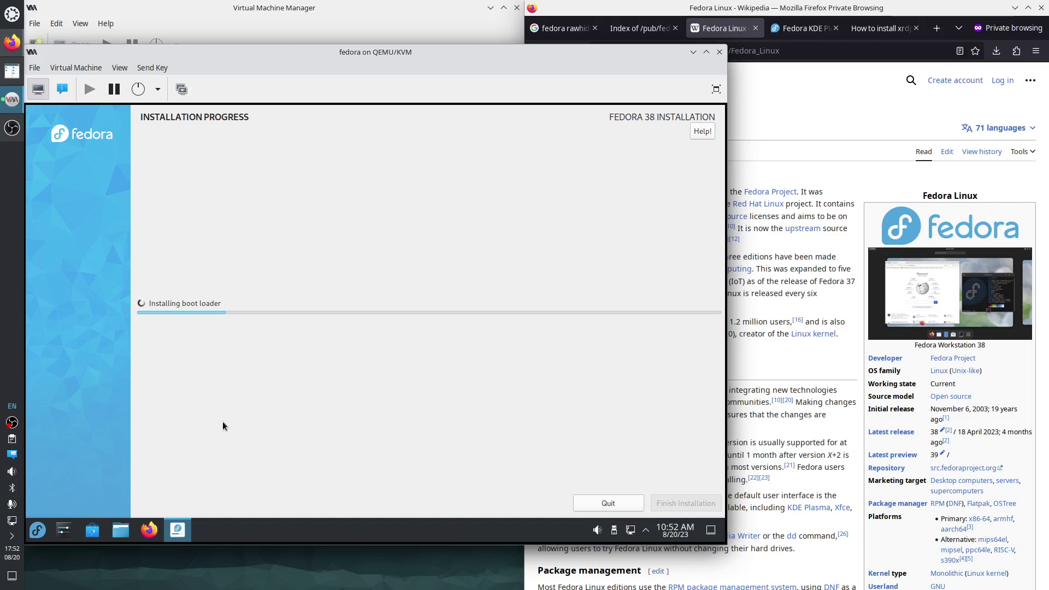
# Switch the VM view to the Serial 1 console, then back to Graphical Console Spice.
pyautogui.click(119, 67)
pyautogui.moveTo(149, 174)
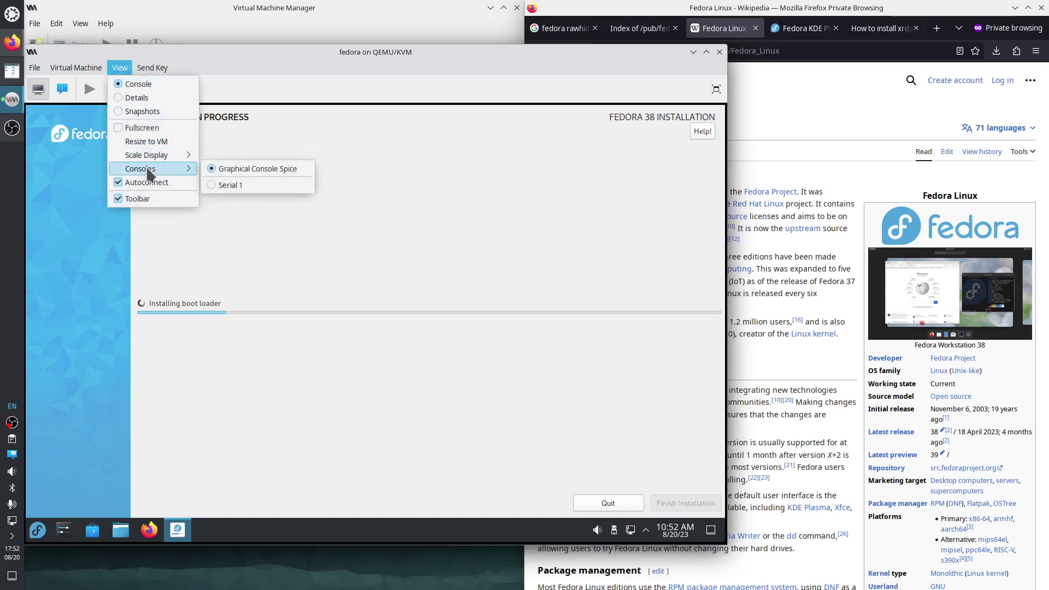
pyautogui.click(230, 184)
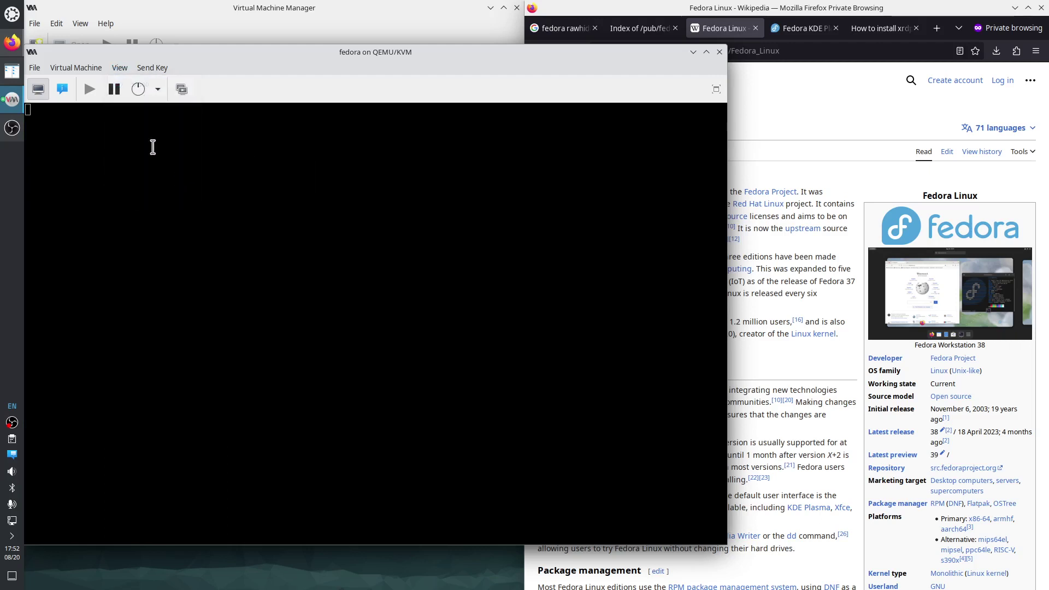
pyautogui.click(120, 66)
pyautogui.moveTo(162, 166)
pyautogui.click(230, 167)
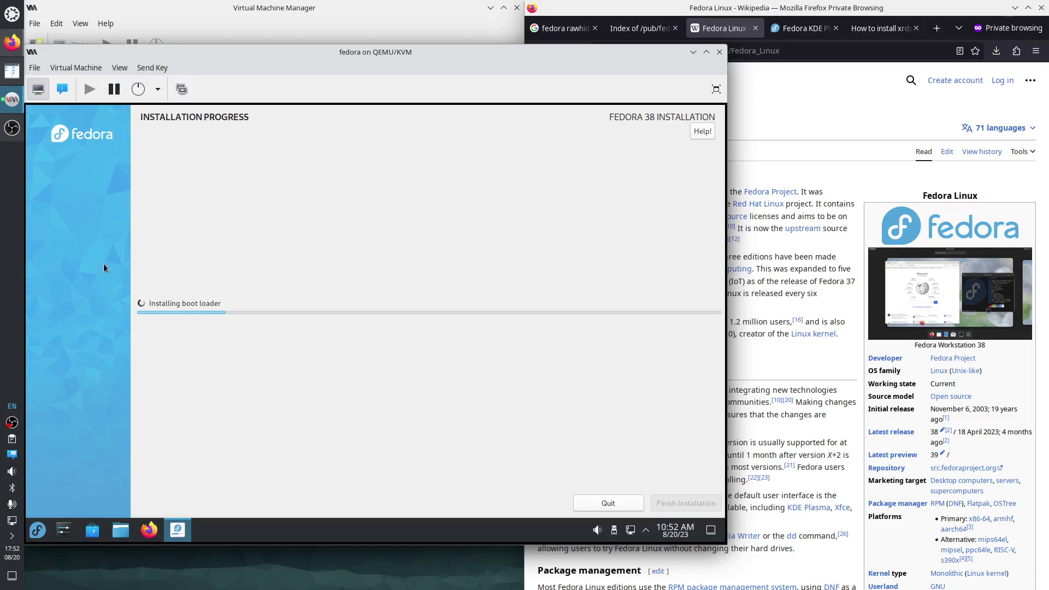
pyautogui.click(12, 128)
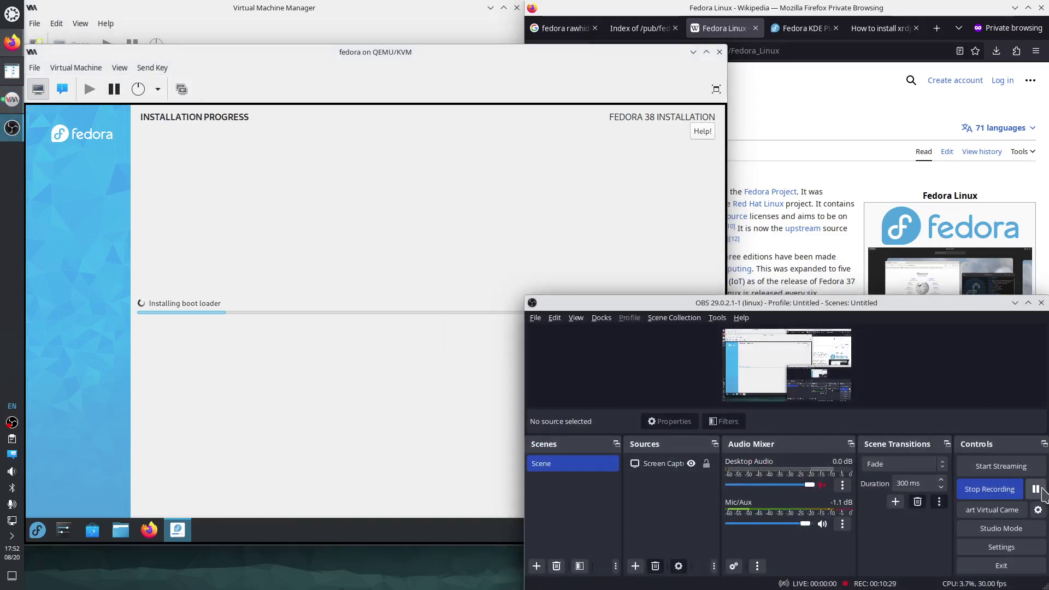
pyautogui.click(1015, 303)
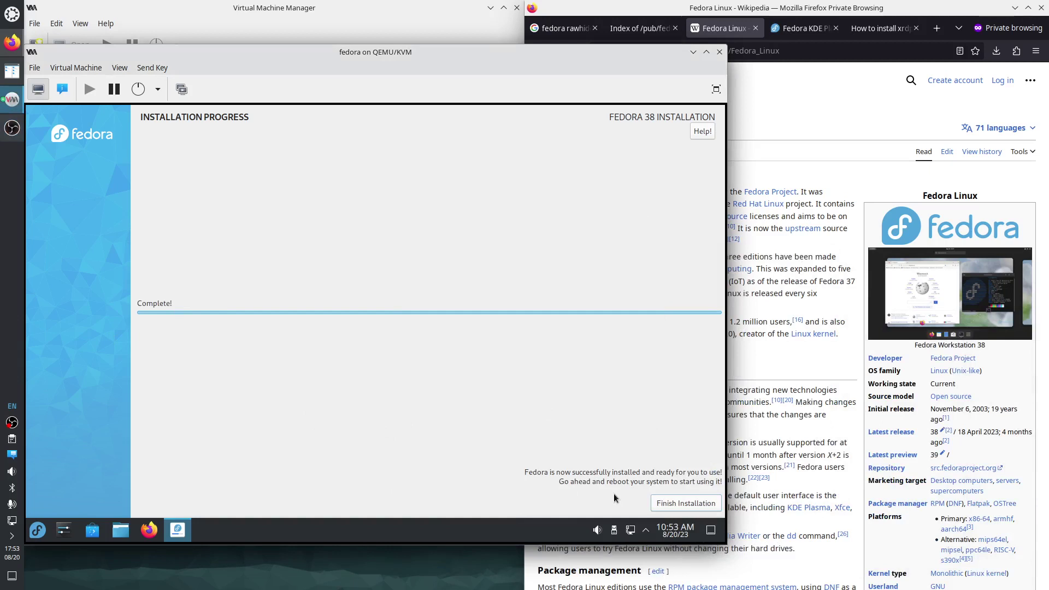
# Close the finished installer and restart the live system from the KDE launcher.
pyautogui.click(680, 501)
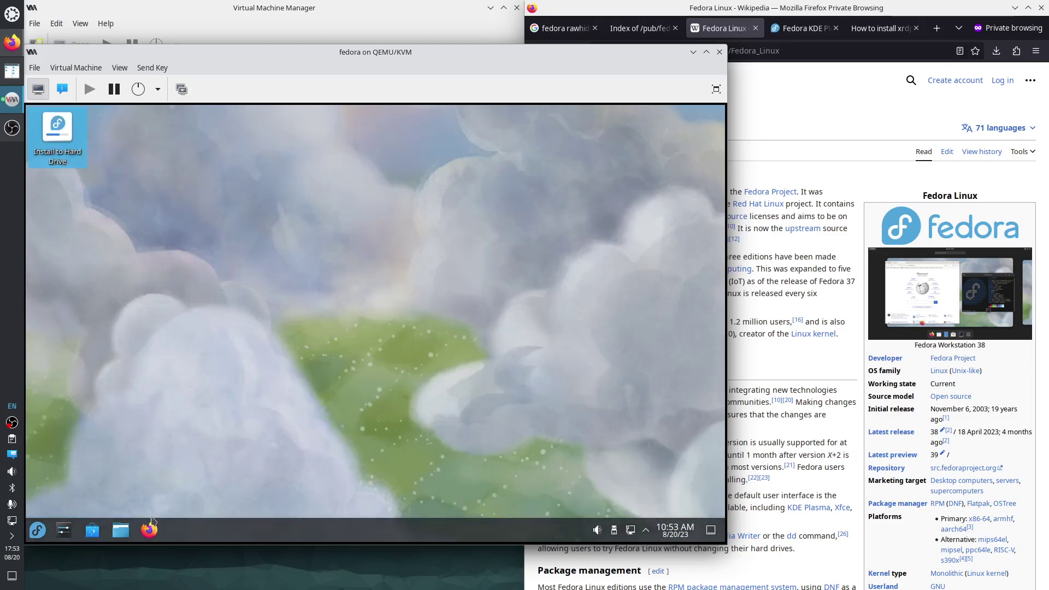
pyautogui.click(36, 531)
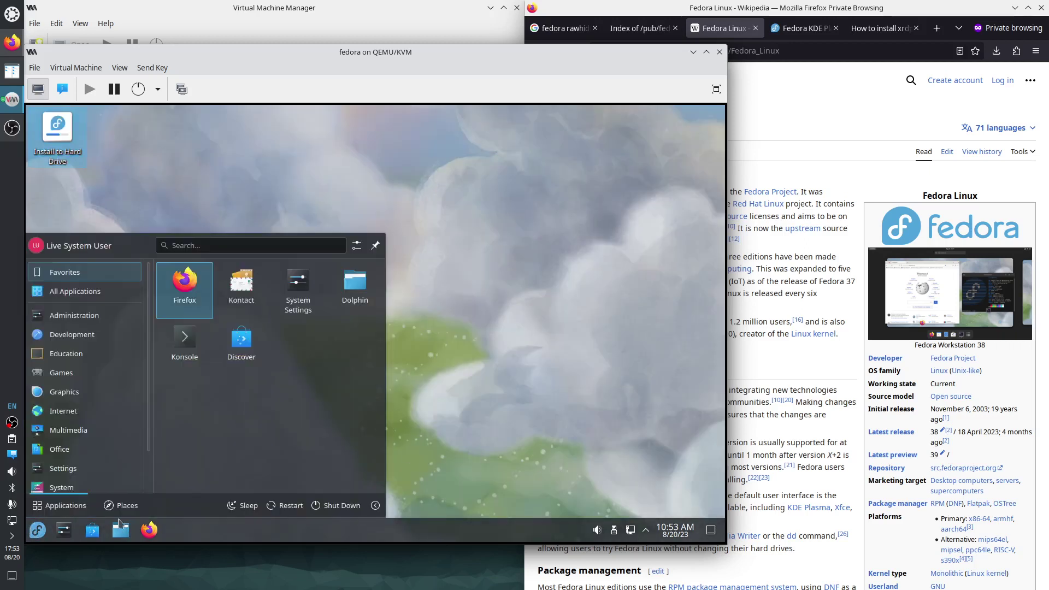
pyautogui.click(284, 506)
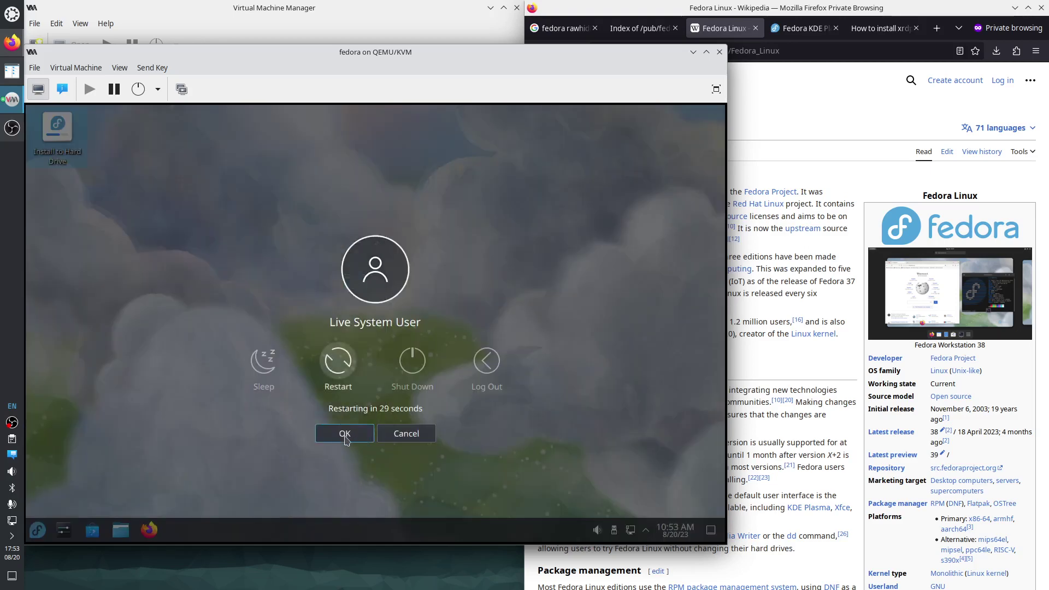
pyautogui.click(345, 437)
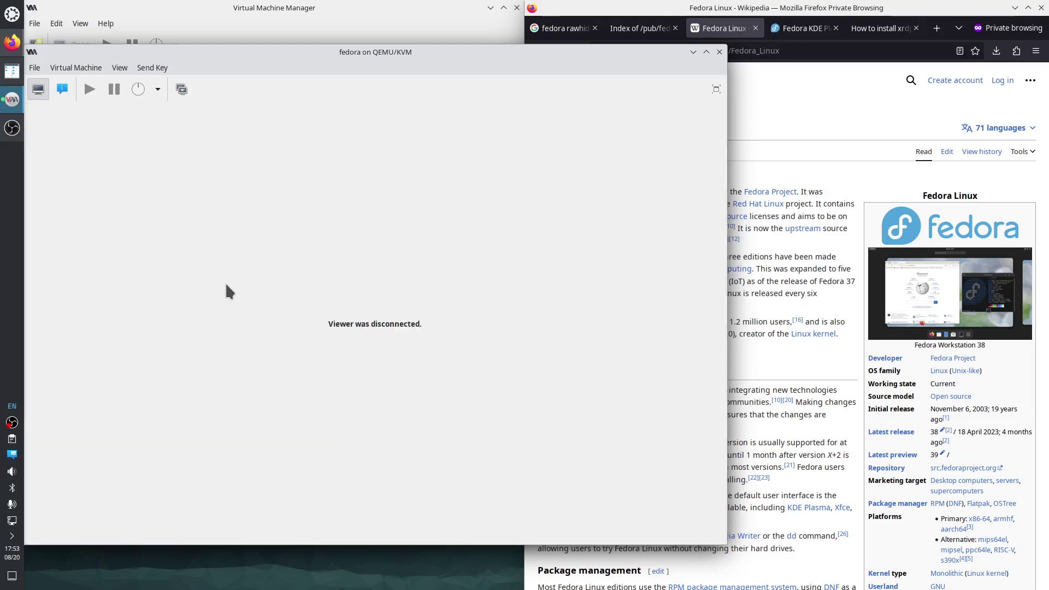
# Check VirtIO Disk 1 and SATA CDROM 1 for attached media, then return to the graphical console.
pyautogui.click(61, 91)
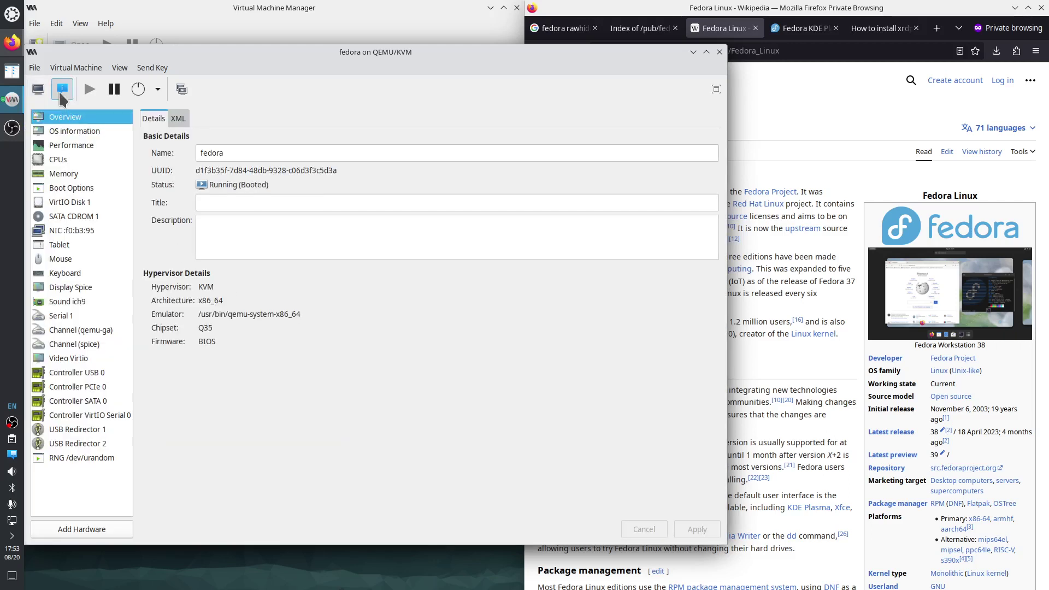
pyautogui.click(80, 204)
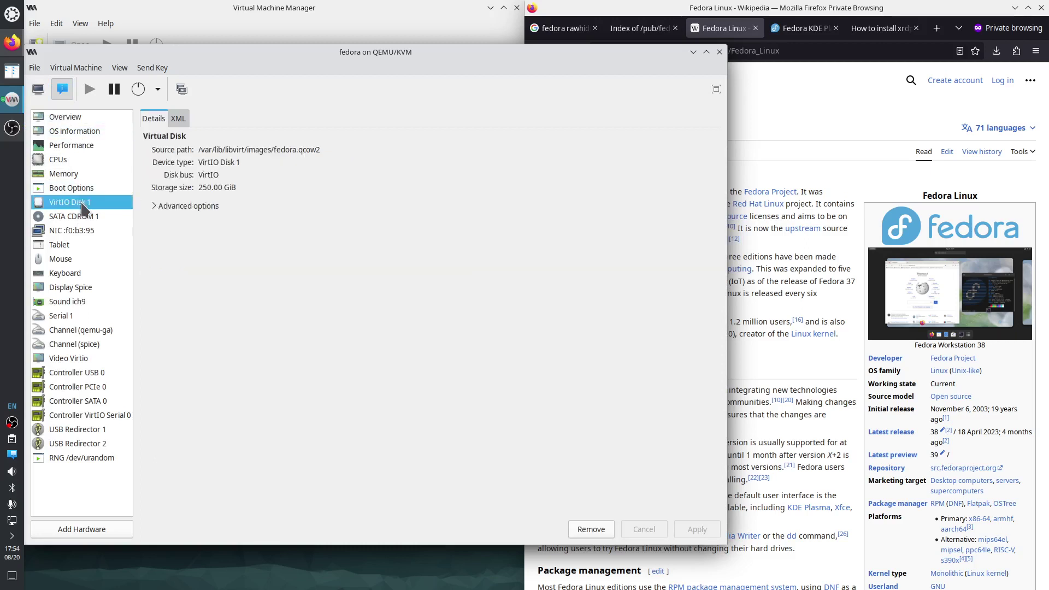
pyautogui.click(85, 217)
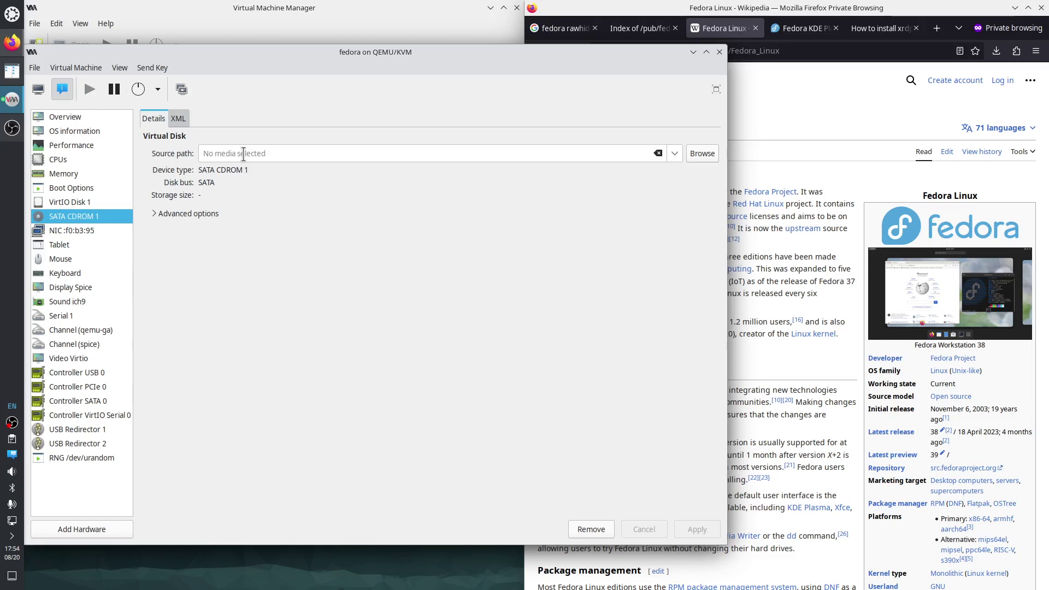
pyautogui.click(40, 89)
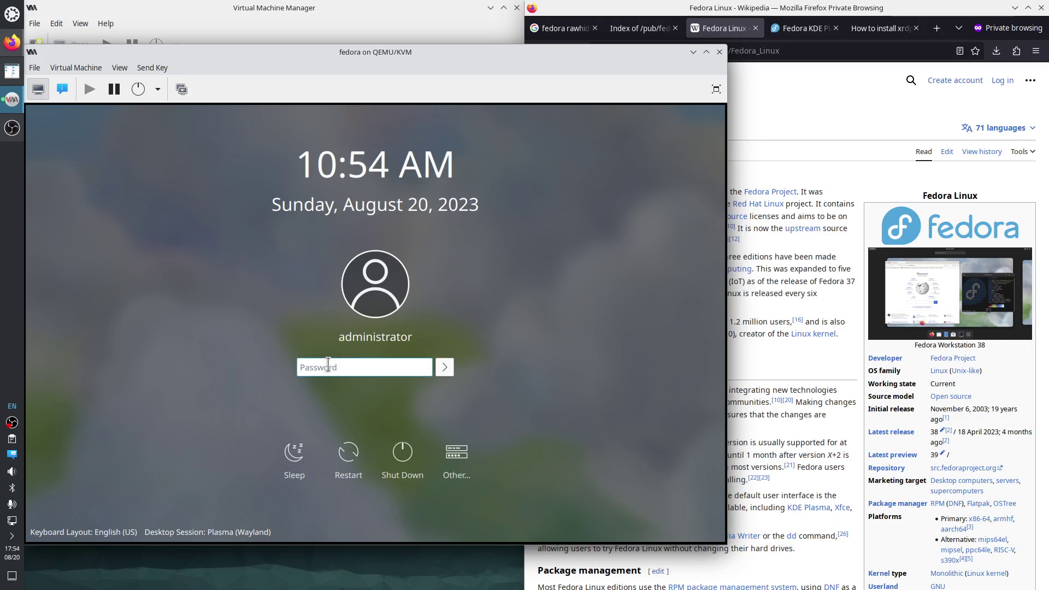
# Log in to the installed Fedora with the account password.
pyautogui.write('••')
pyautogui.press('Return')
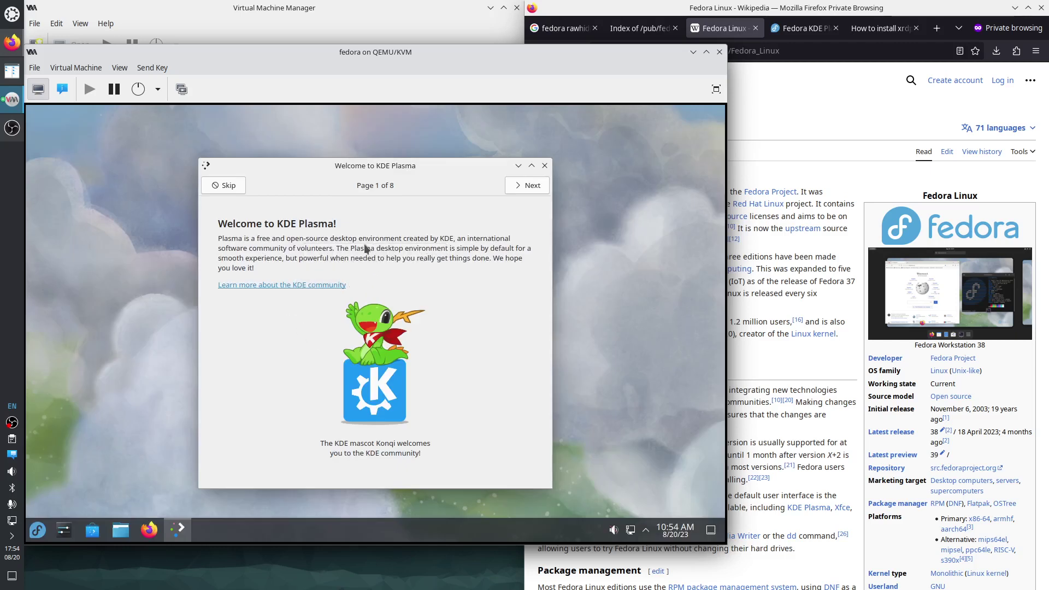
# Page through every KDE Plasma welcome tour page to Finish, minimizing the Firefox window it launches.
pyautogui.click(528, 186)
pyautogui.click(525, 188)
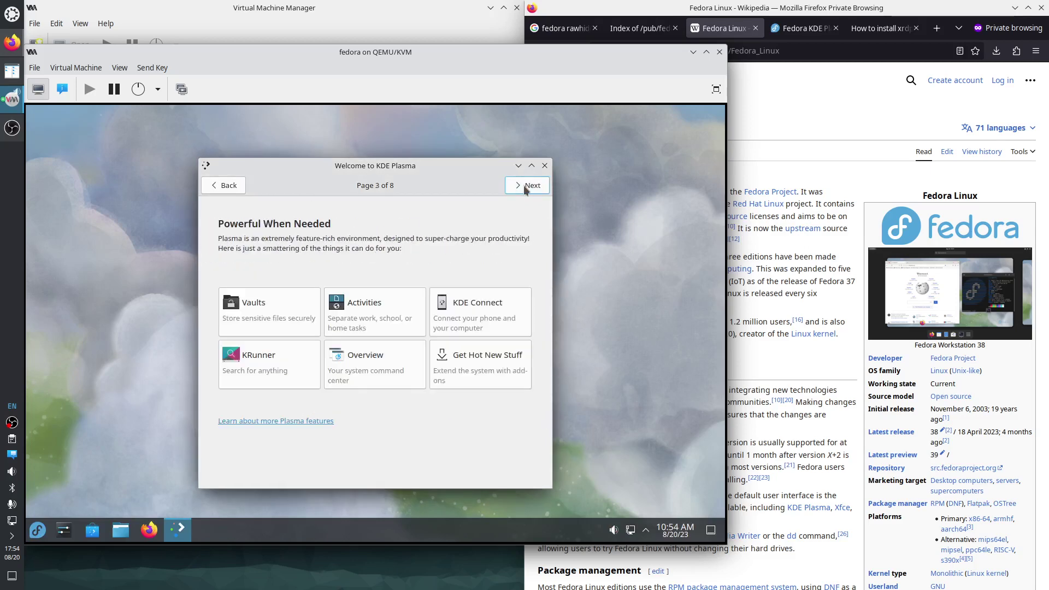
pyautogui.click(526, 186)
pyautogui.click(526, 186)
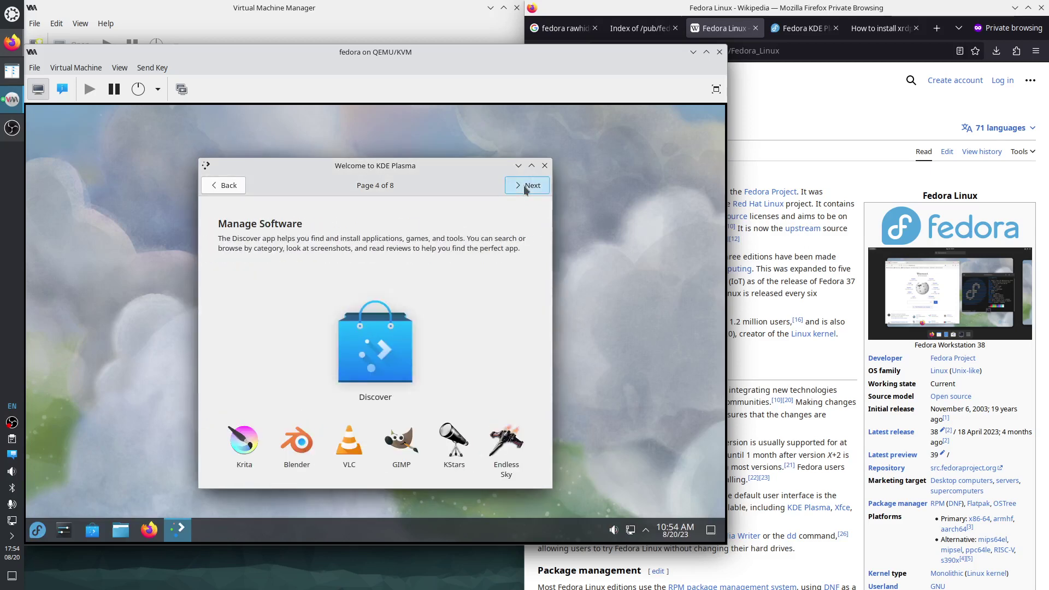
pyautogui.click(525, 187)
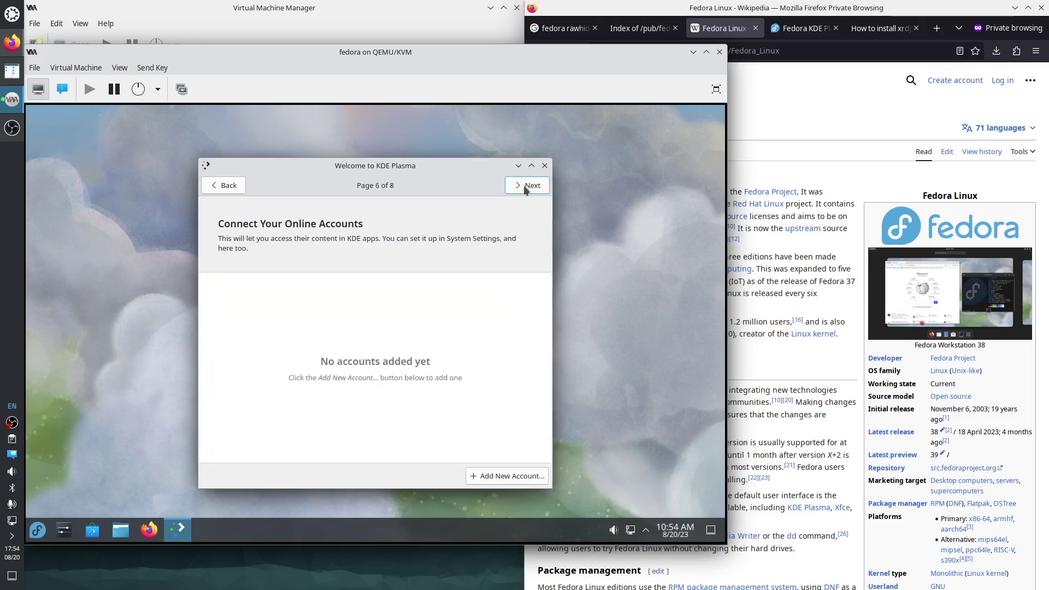
pyautogui.click(525, 187)
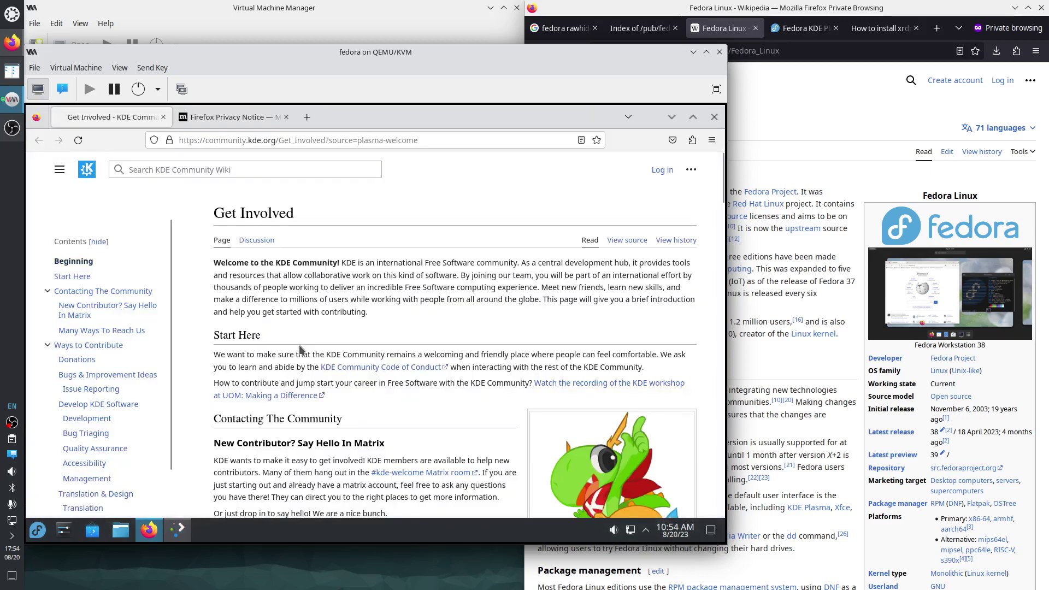
pyautogui.click(672, 117)
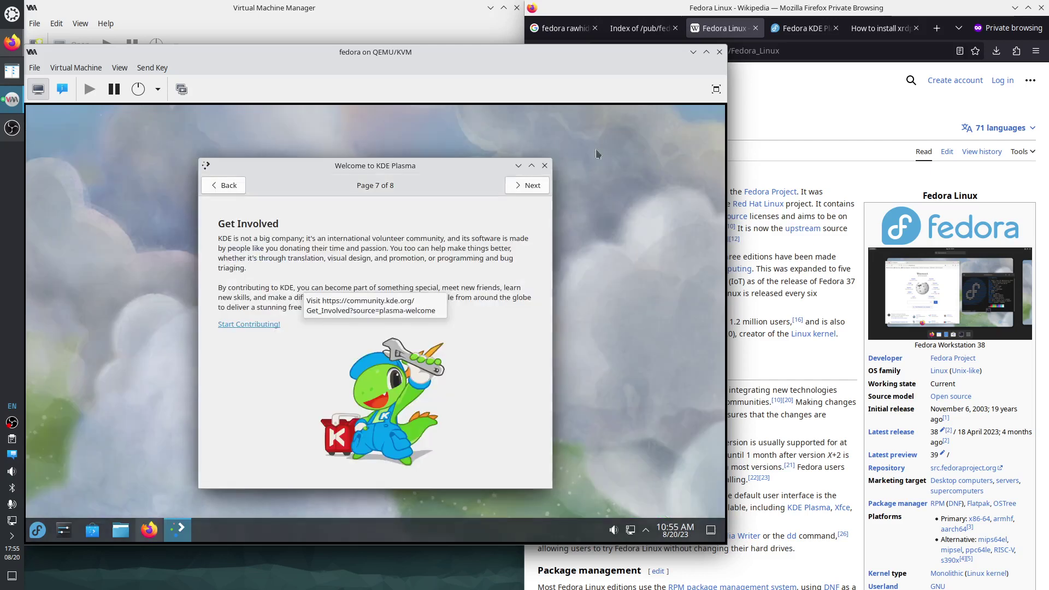
pyautogui.click(526, 186)
pyautogui.click(525, 186)
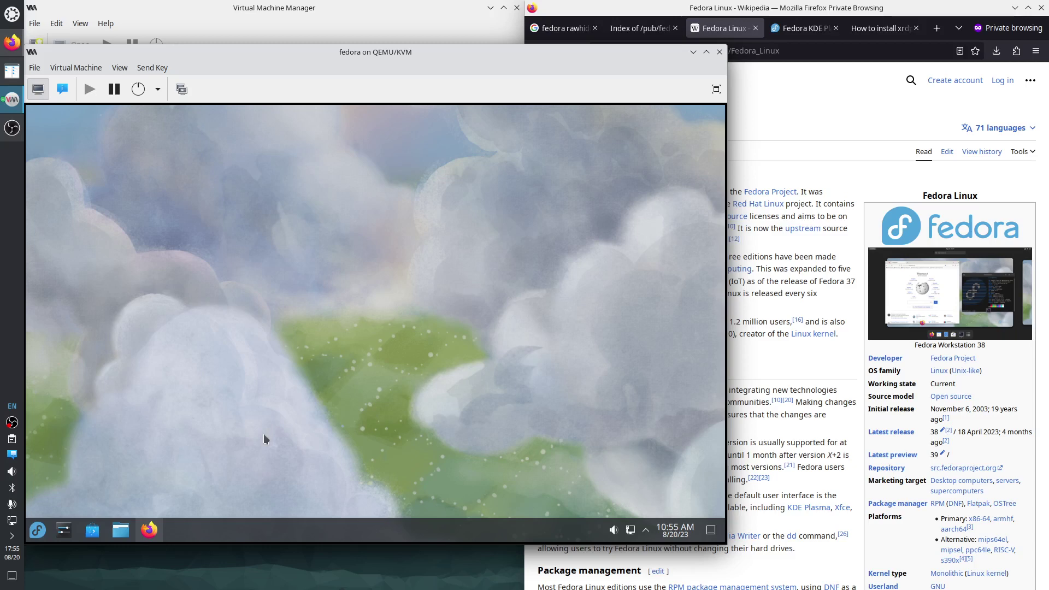
# Copy the VM's IP address 192.168.122.107 from its NIC hardware details.
pyautogui.click(62, 89)
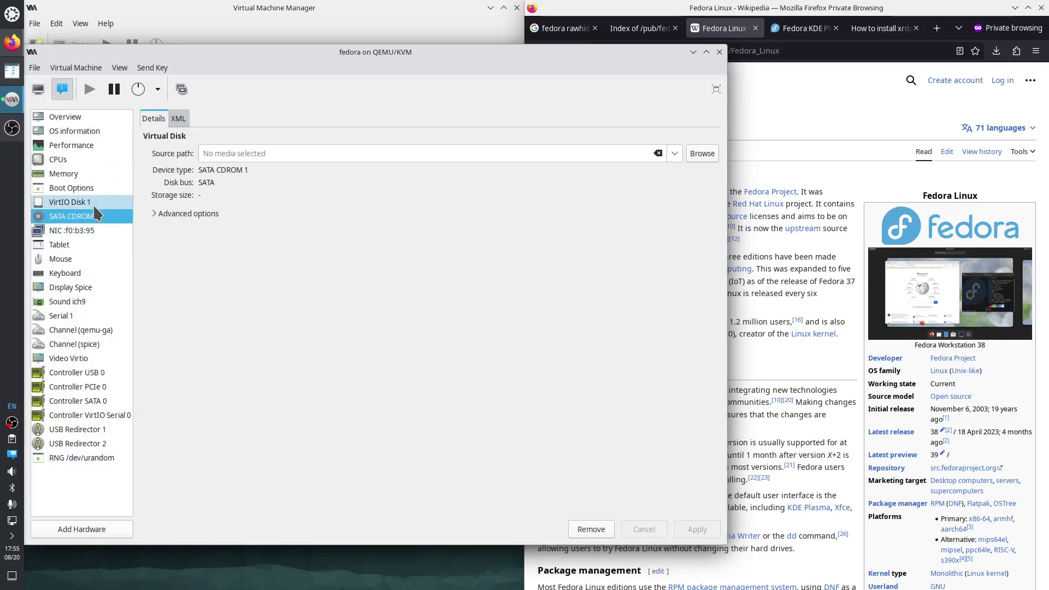
pyautogui.click(94, 231)
pyautogui.moveTo(270, 208); pyautogui.dragTo(217, 205)
pyautogui.rightClick(217, 205)
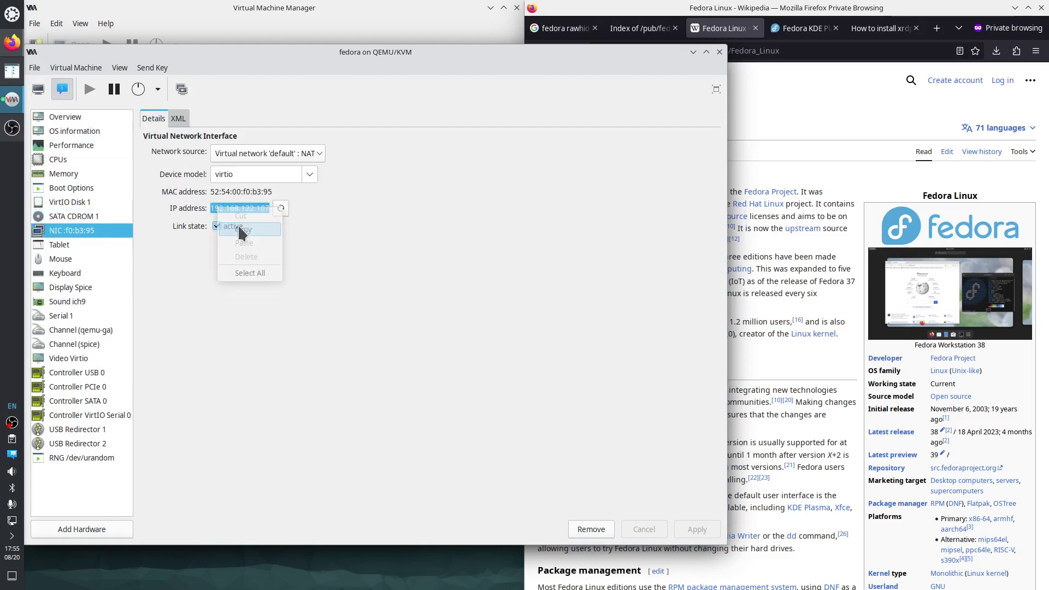
pyautogui.click(241, 221)
pyautogui.click(12, 15)
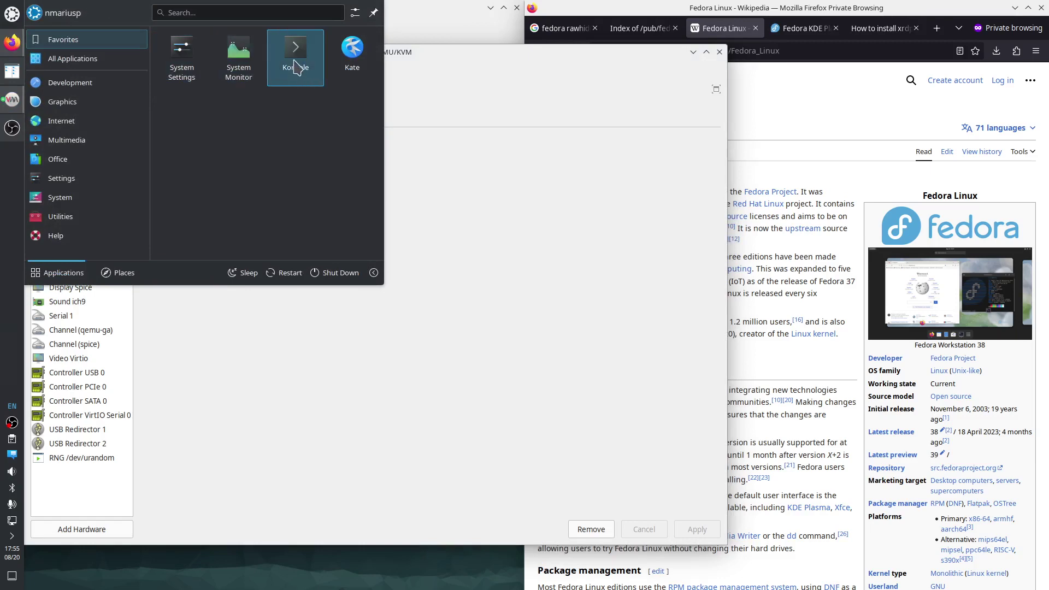
pyautogui.click(296, 54)
pyautogui.write('ssh ')
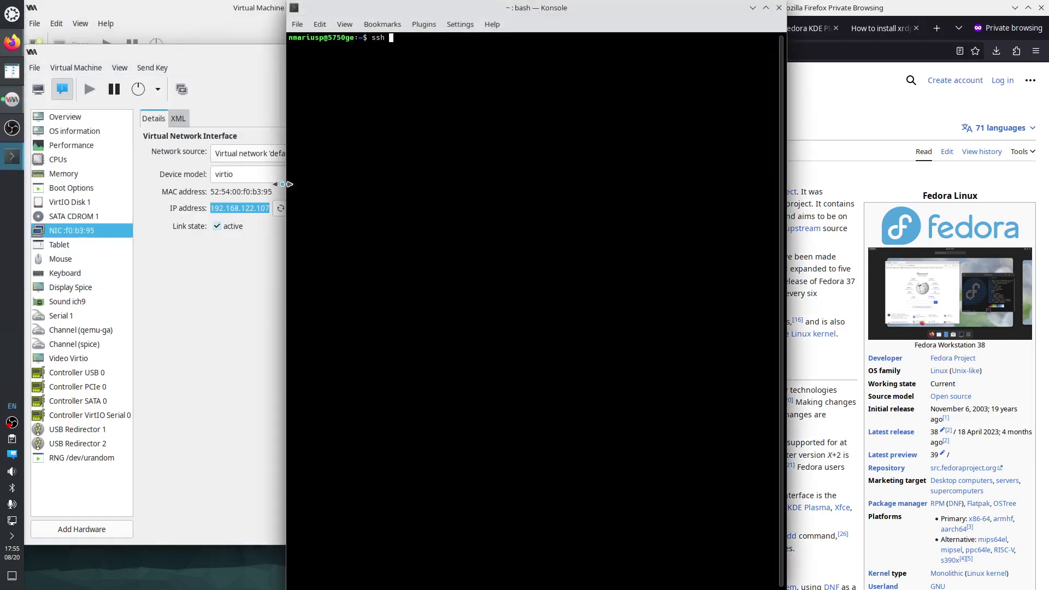
pyautogui.write('admioni')
pyautogui.press('BackSpace')
pyautogui.press('BackSpace')
pyautogui.press('BackSpace')
pyautogui.write('nistrator@')
pyautogui.hotkey('ctrl', 'shift', 'v')
pyautogui.press('Return')
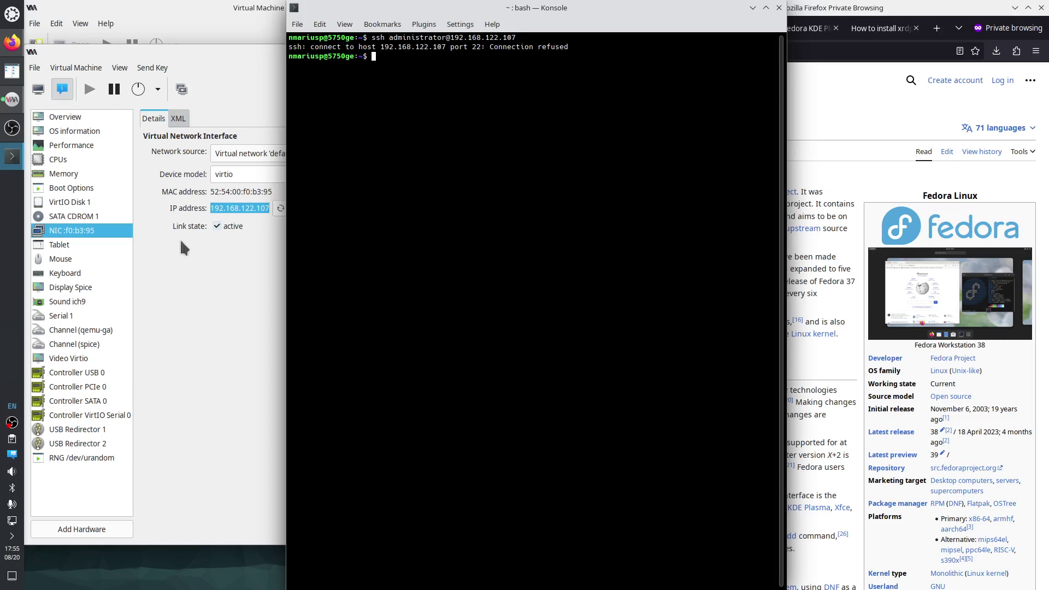
pyautogui.click(38, 89)
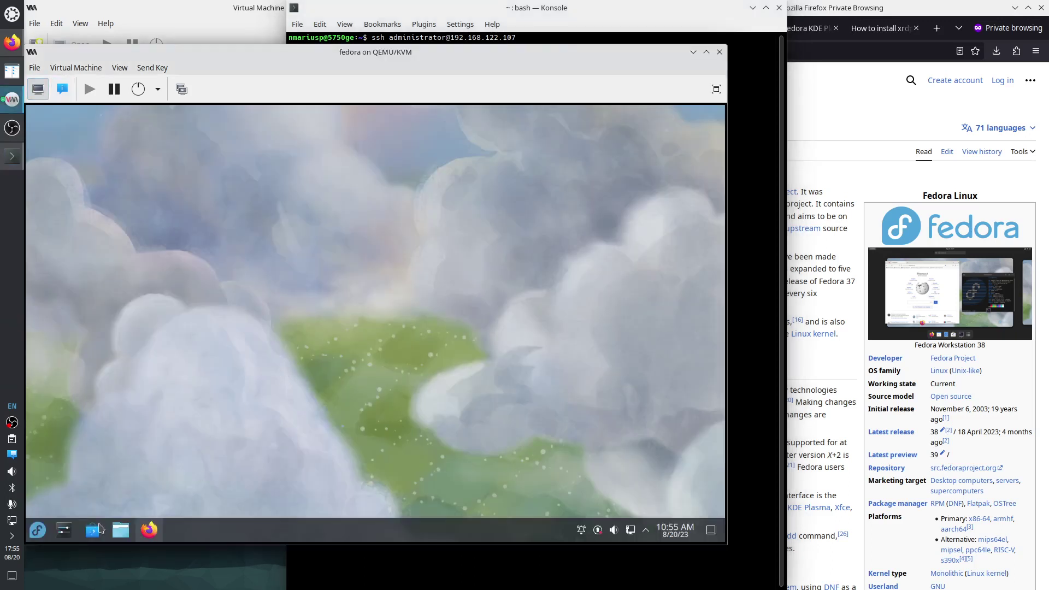
# Start Konsole from the VM's application menu and become root with sudo su.
pyautogui.click(35, 535)
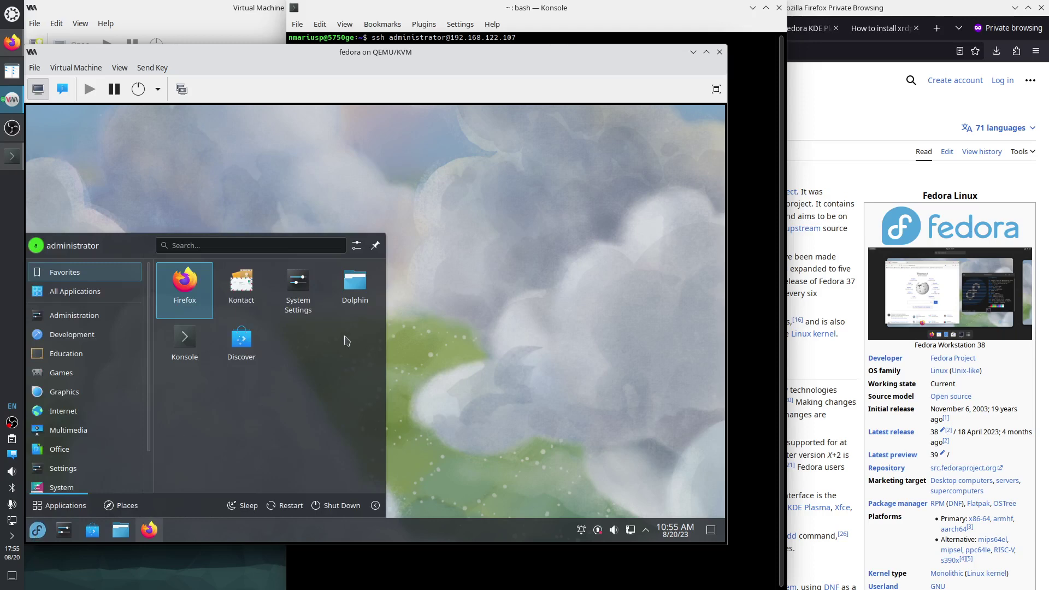
pyautogui.click(188, 342)
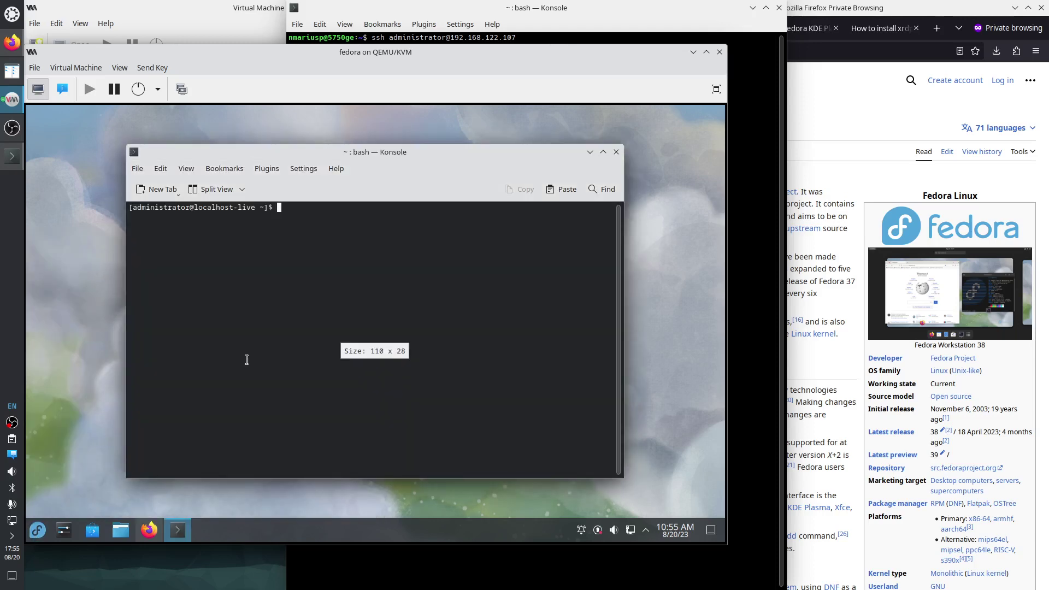
pyautogui.write('sudo ')
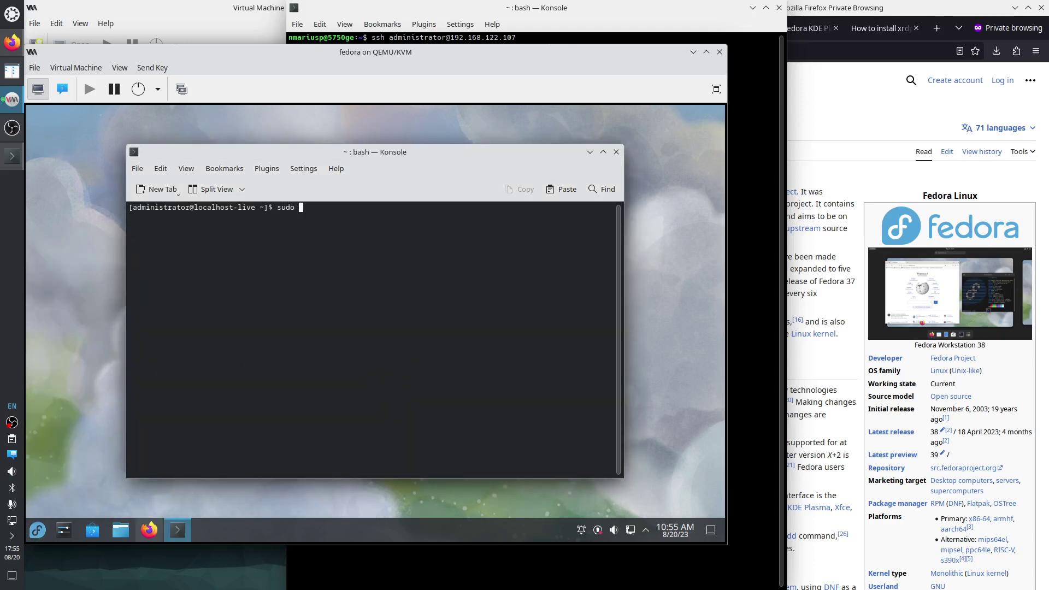
pyautogui.write('su')
pyautogui.press('Return')
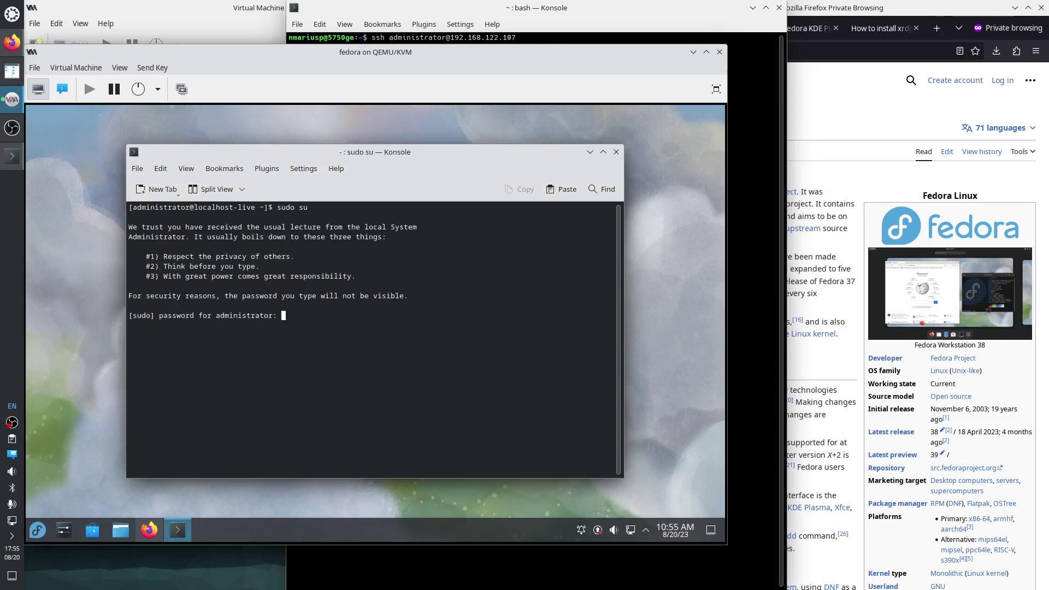
pyautogui.press('Return')
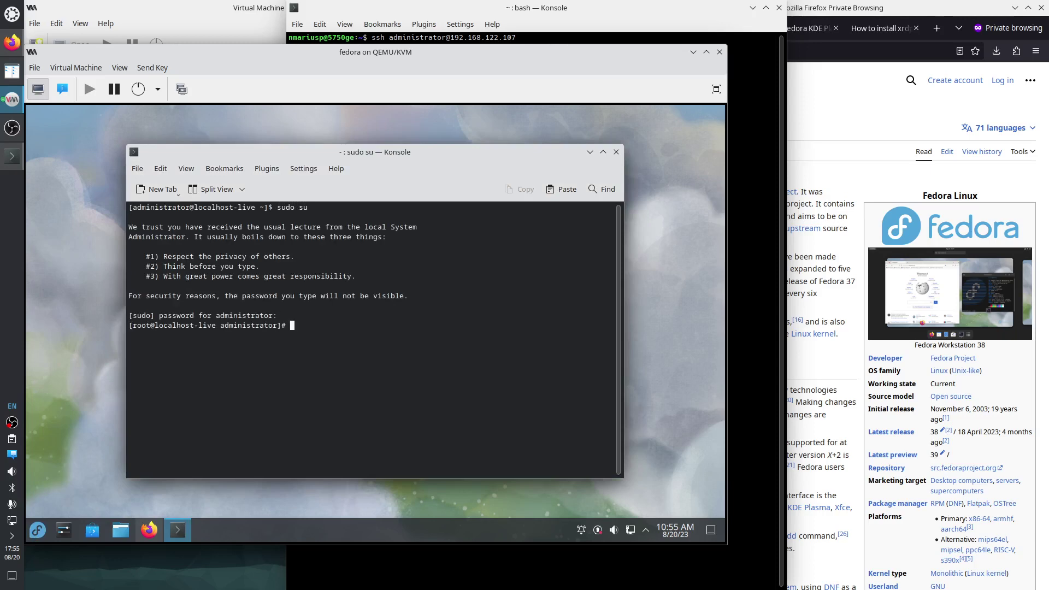
pyautogui.click(889, 102)
# Google 'dnf search' and open the Fedora Docs and DNF Command Reference results in new tabs.
pyautogui.hotkey('ctrl', 't')
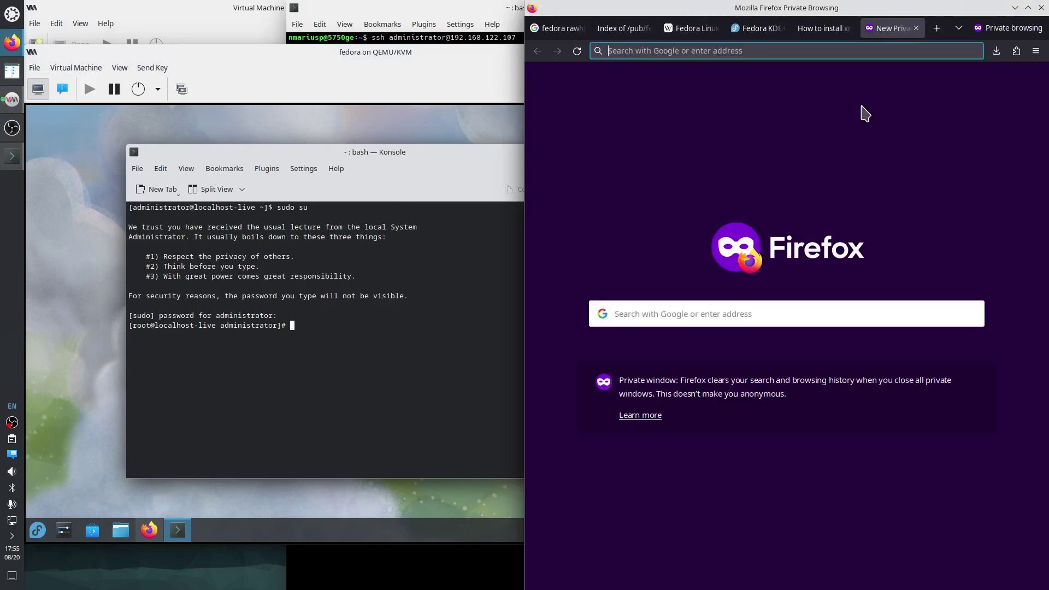
pyautogui.write('dnf search')
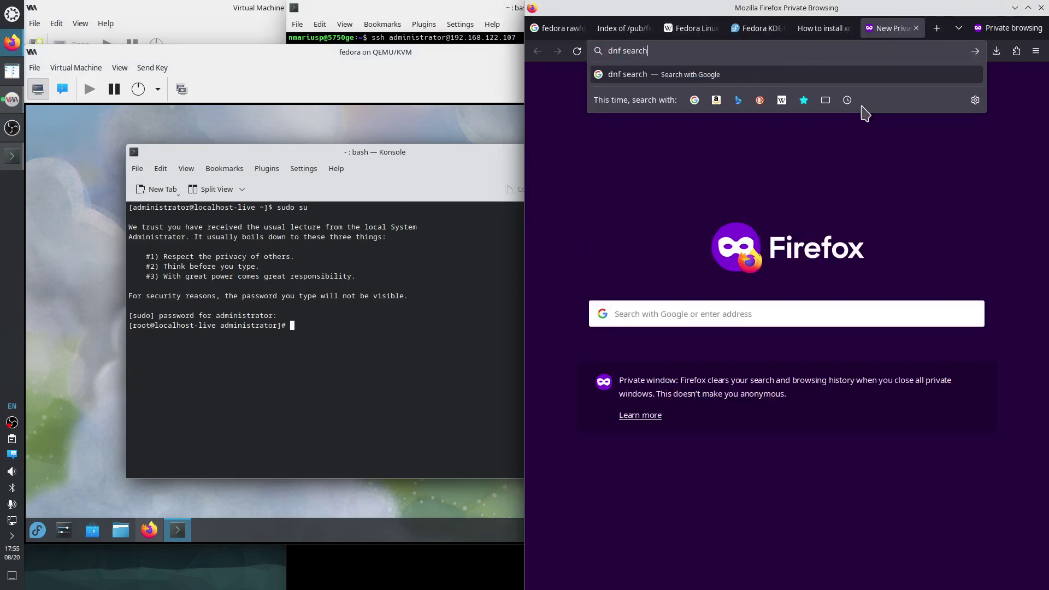
pyautogui.press('Return')
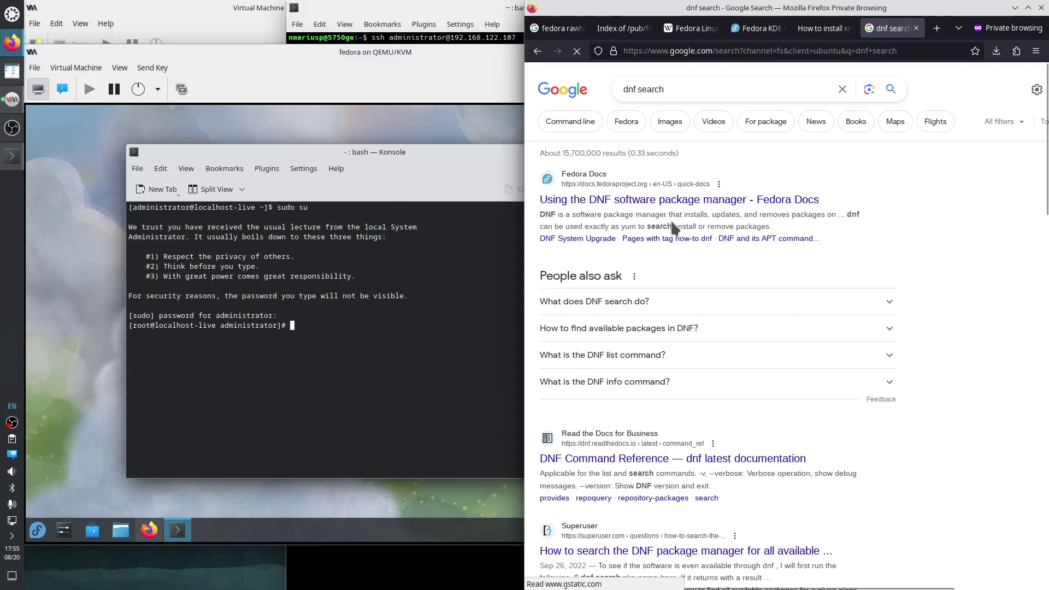
pyautogui.rightClick(664, 203)
pyautogui.click(683, 206)
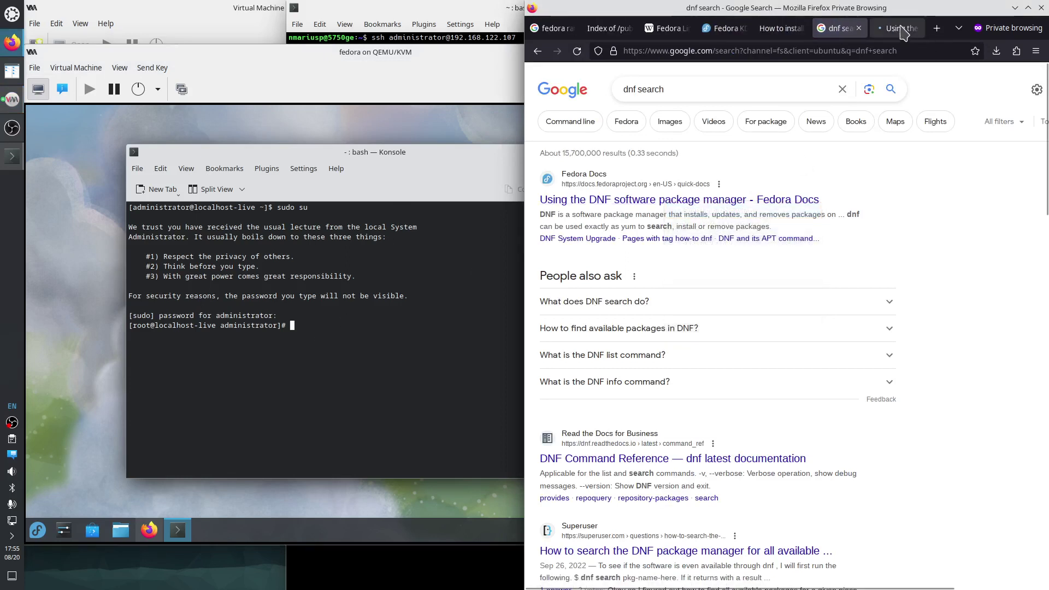
pyautogui.rightClick(710, 466)
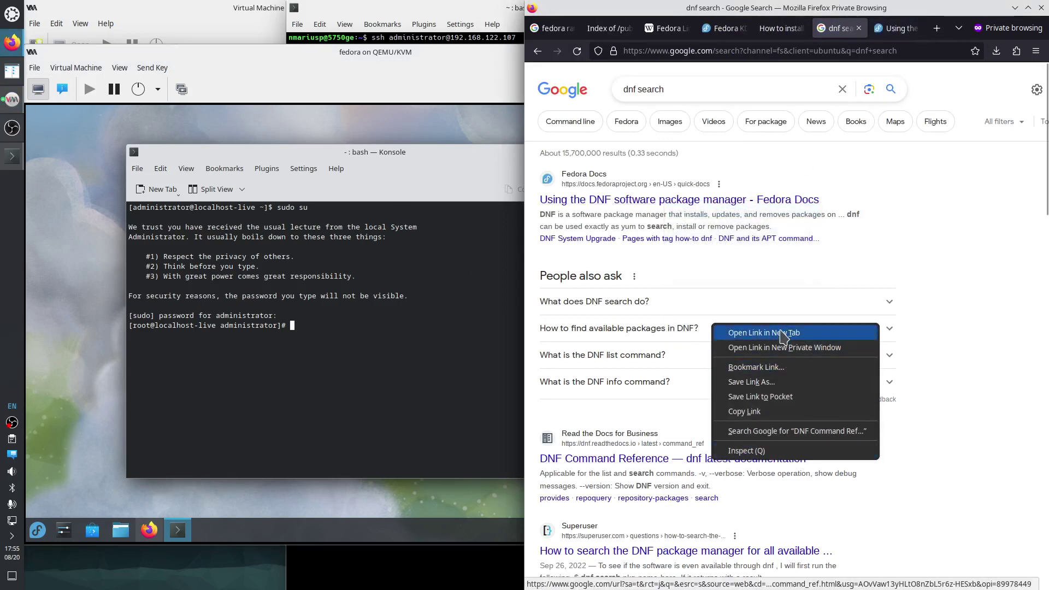
pyautogui.click(765, 331)
# Go to the Search Command section of the DNF Command Reference.
pyautogui.click(901, 28)
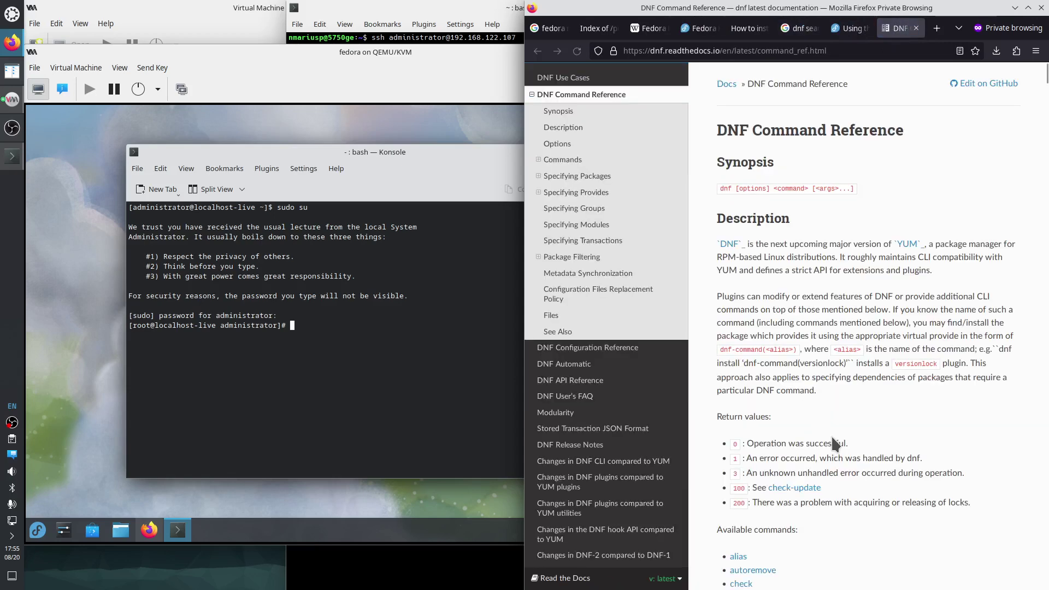
pyautogui.scroll(-8, 835, 440)
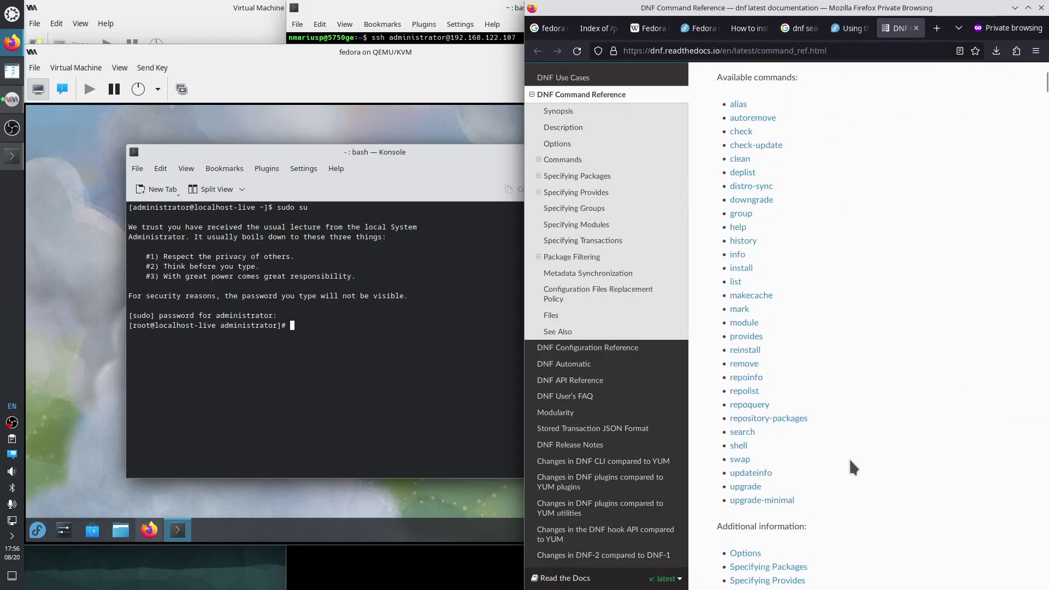
pyautogui.click(744, 433)
pyautogui.click(296, 361)
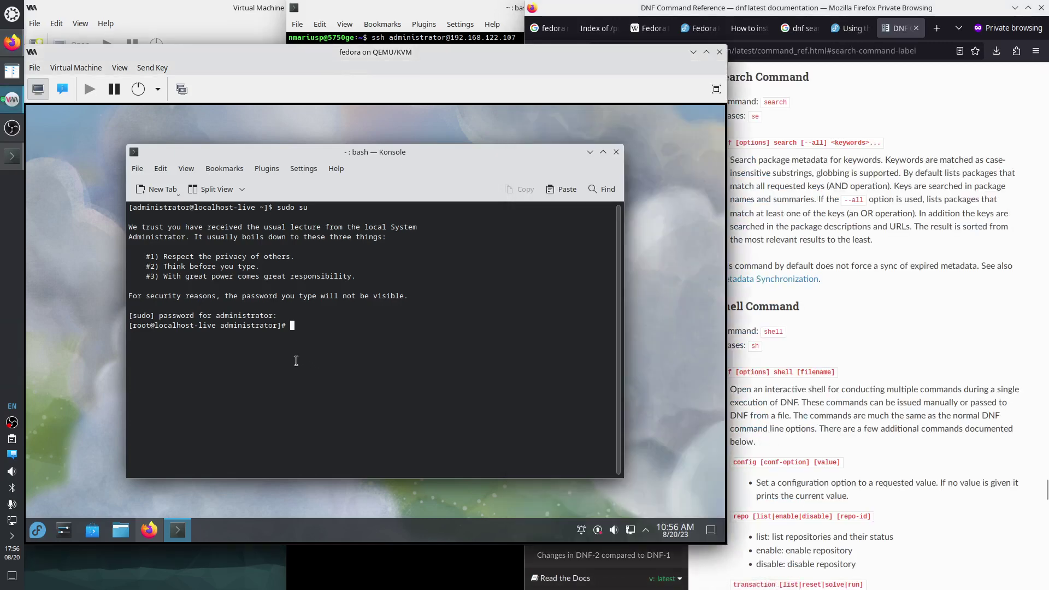
# Run dnf search openssh as root in the VM's terminal.
pyautogui.write('dnf search openssh')
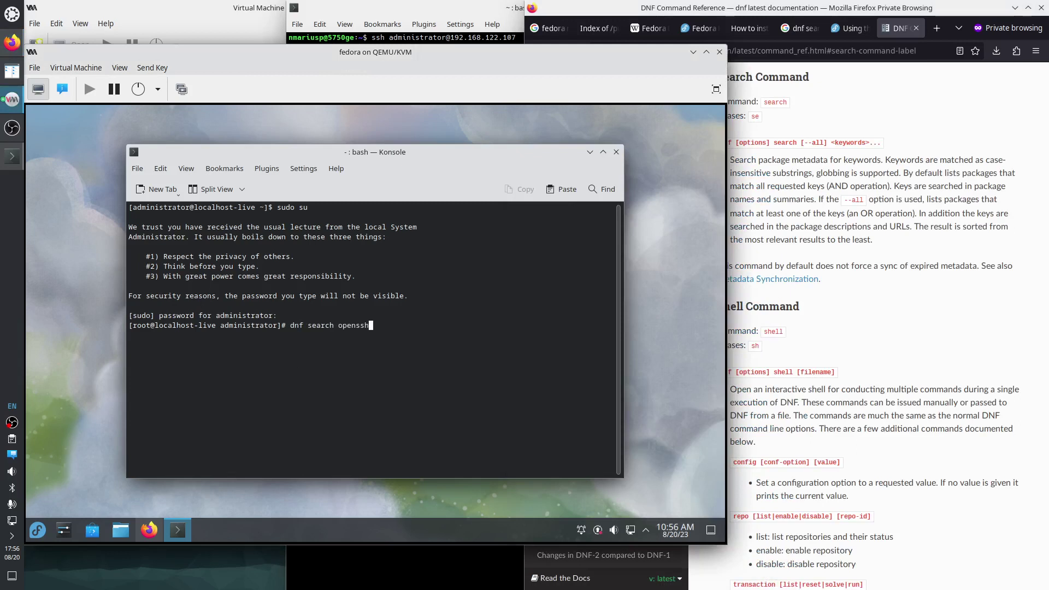
pyautogui.press('Return')
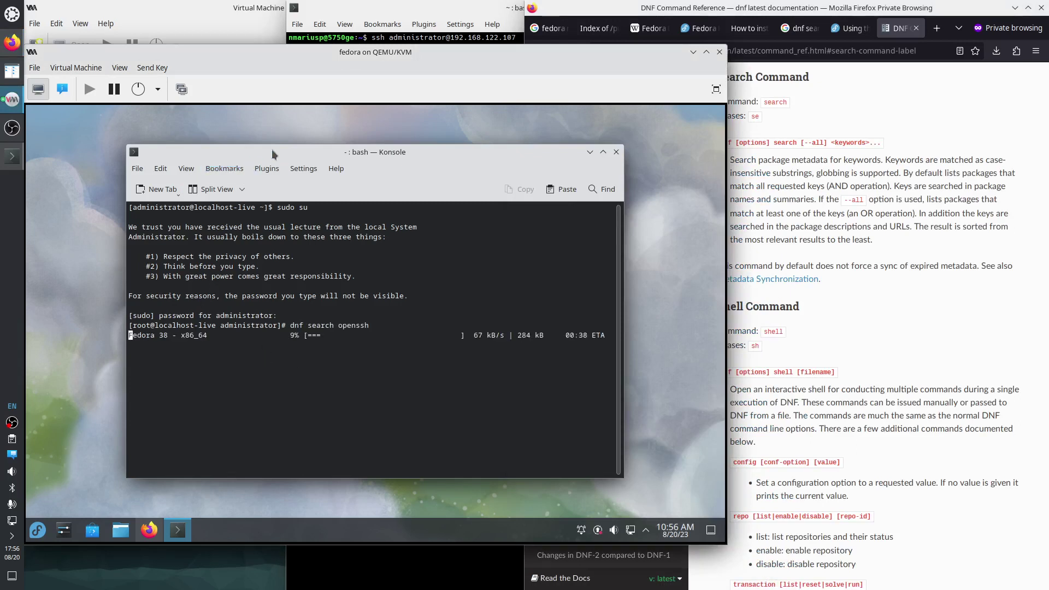
pyautogui.moveTo(271, 149); pyautogui.dragTo(175, 142)
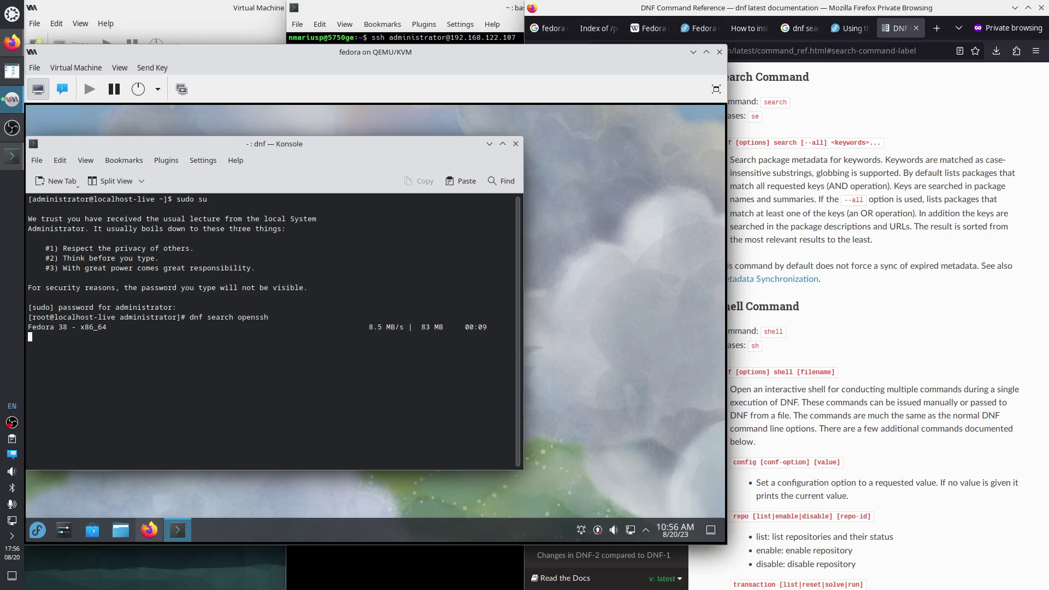
pyautogui.click(871, 334)
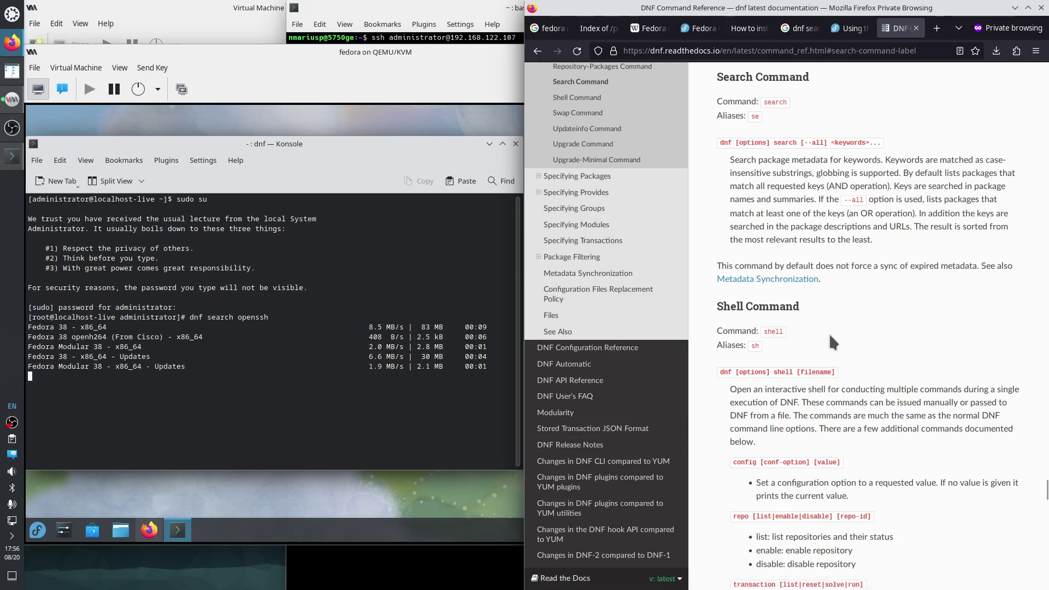
pyautogui.hotkey('ctrl', 't')
# Google 'fedora package search openssh' in a new Firefox tab.
pyautogui.write('fedor')
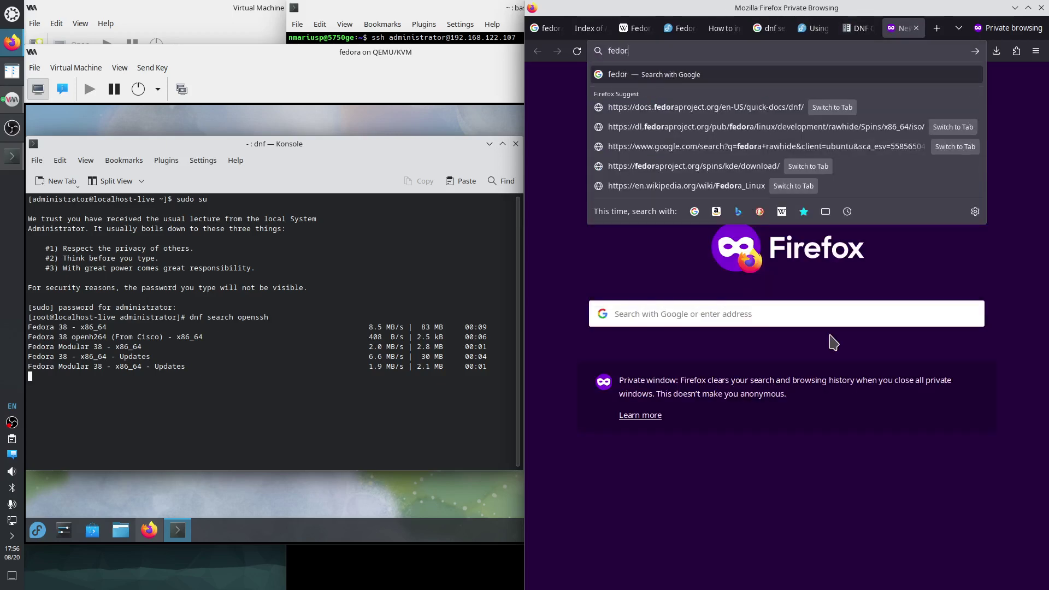
pyautogui.write('a package sea')
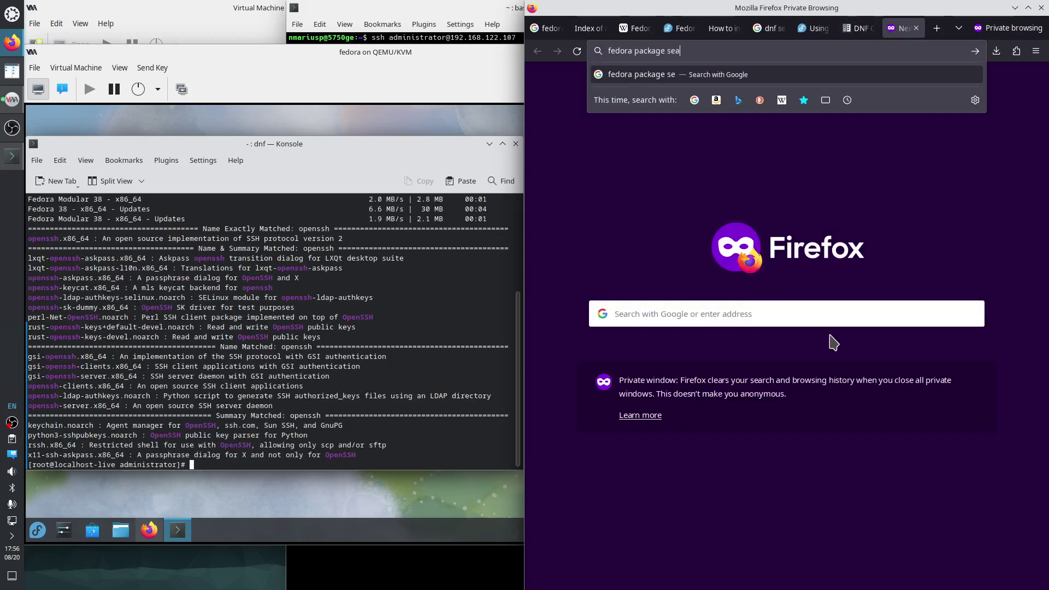
pyautogui.write('rch ')
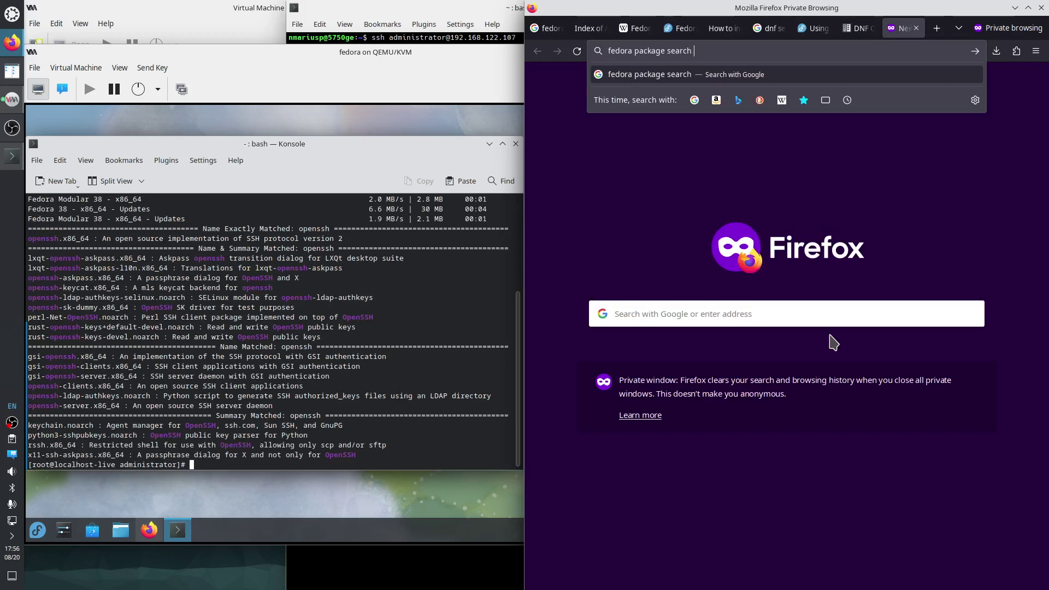
pyautogui.write('openssh')
pyautogui.press('Return')
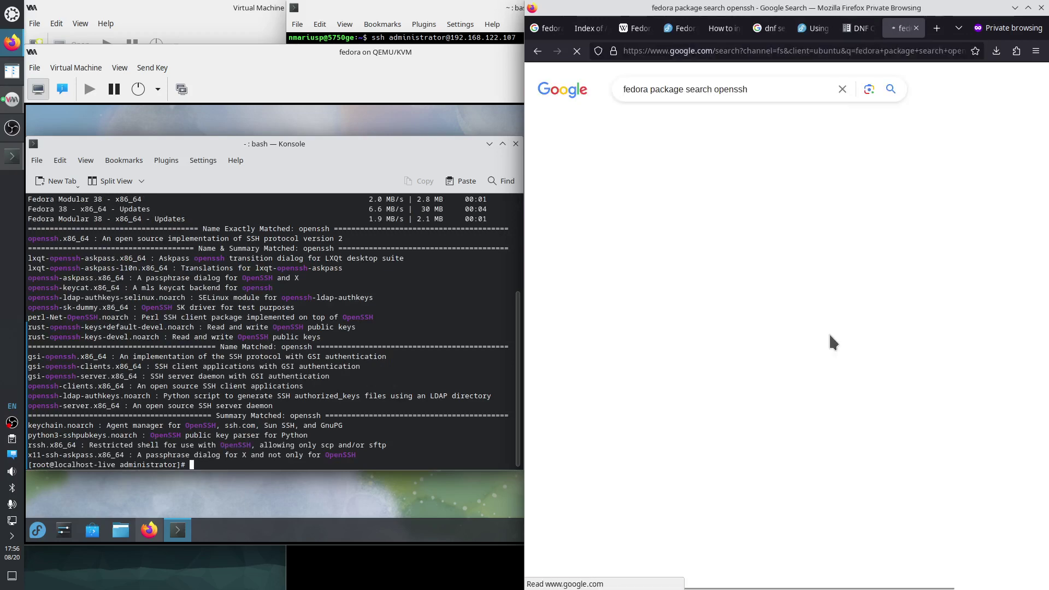
pyautogui.click(329, 420)
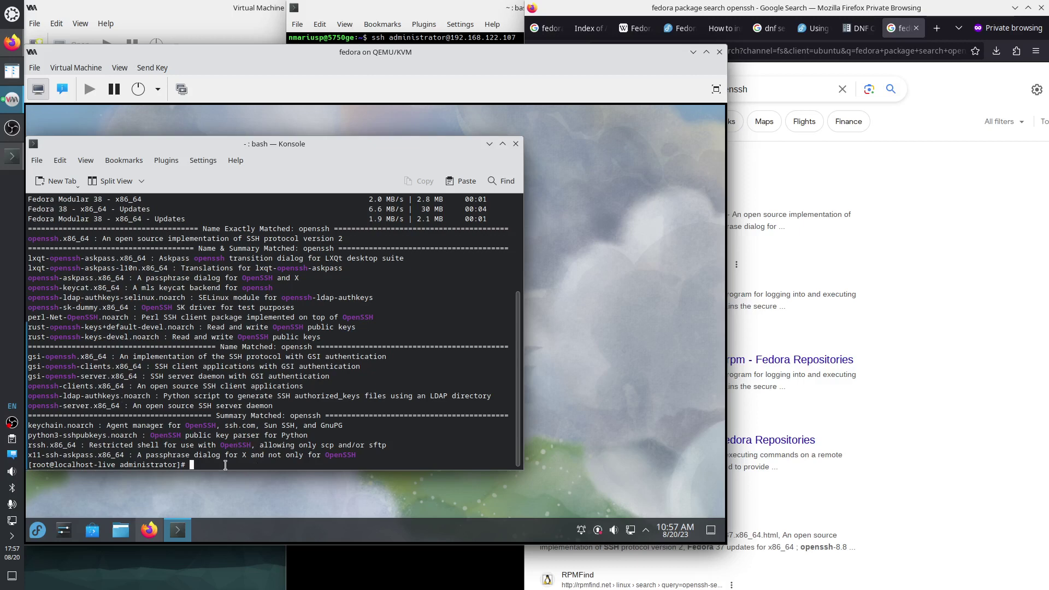
# Run dnf install openssh and openssh-server, both already installed, then systemctl | grep ssh.
pyautogui.write('dnf install openssh')
pyautogui.press('Return')
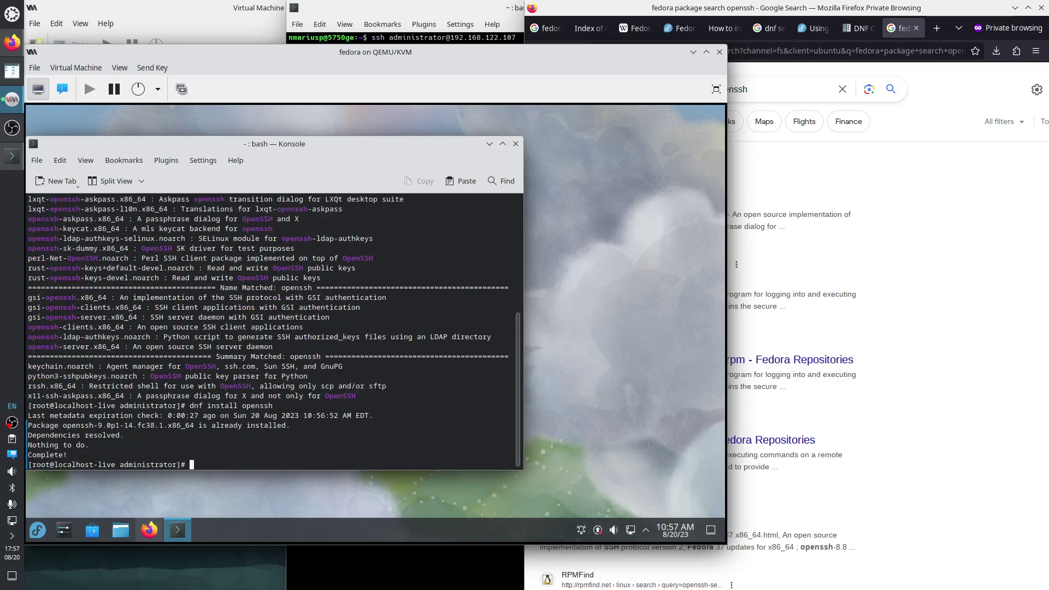
pyautogui.press('Up')
pyautogui.write('-server')
pyautogui.press('Return')
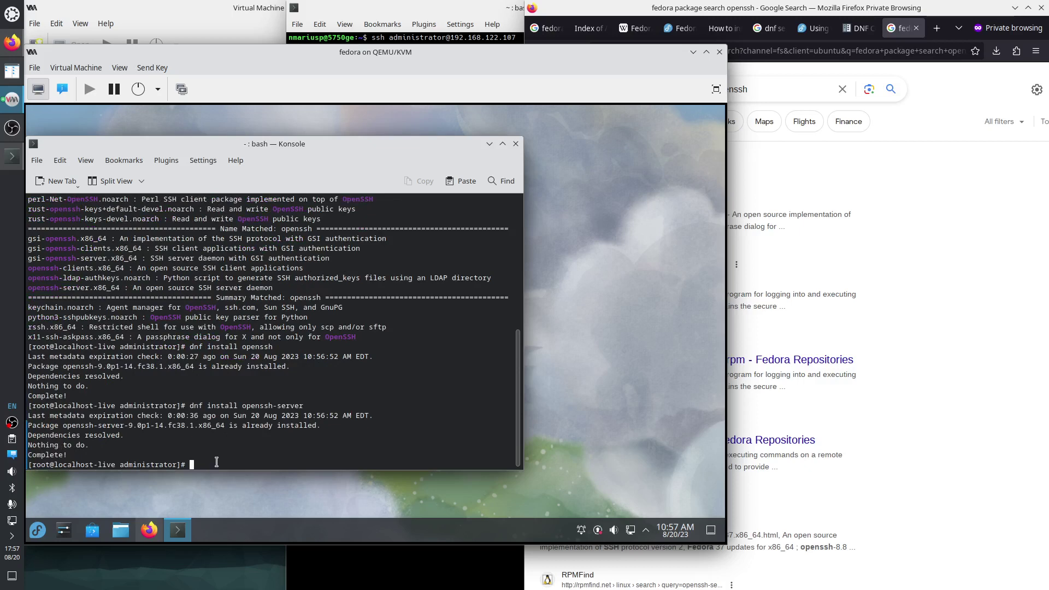
pyautogui.write('systemctl | grep ssh')
pyautogui.press('Return')
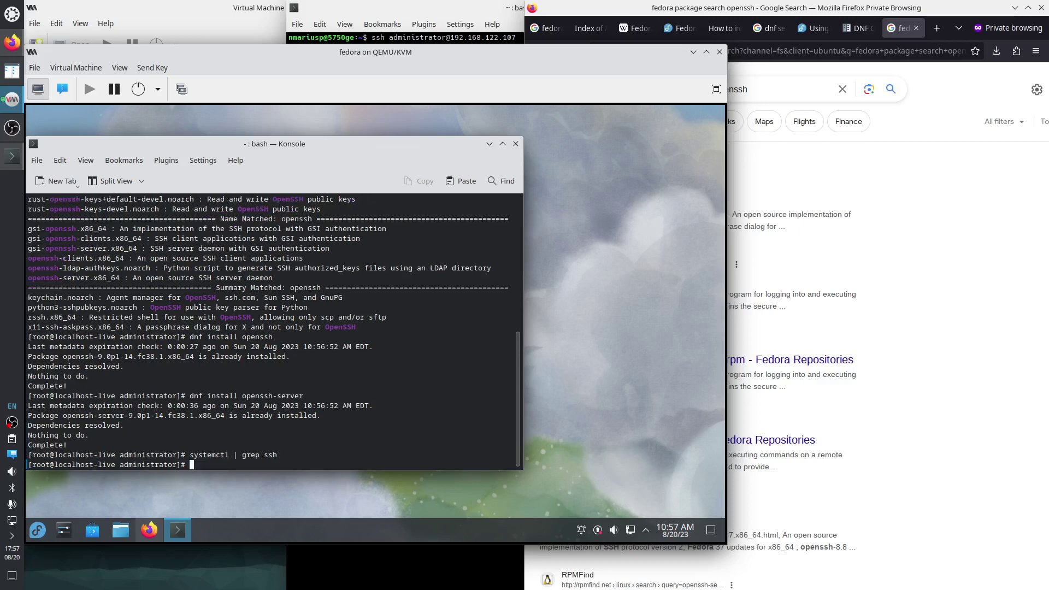
# Run plain systemctl to list all units, and maximize the guest terminal.
pyautogui.press('Up')
pyautogui.hotkey('ctrl', 'Left')
pyautogui.hotkey('ctrl', 'Left')
pyautogui.press('Left')
pyautogui.press('BackSpace')
pyautogui.hotkey('ctrl', 'k')
pyautogui.press('Return')
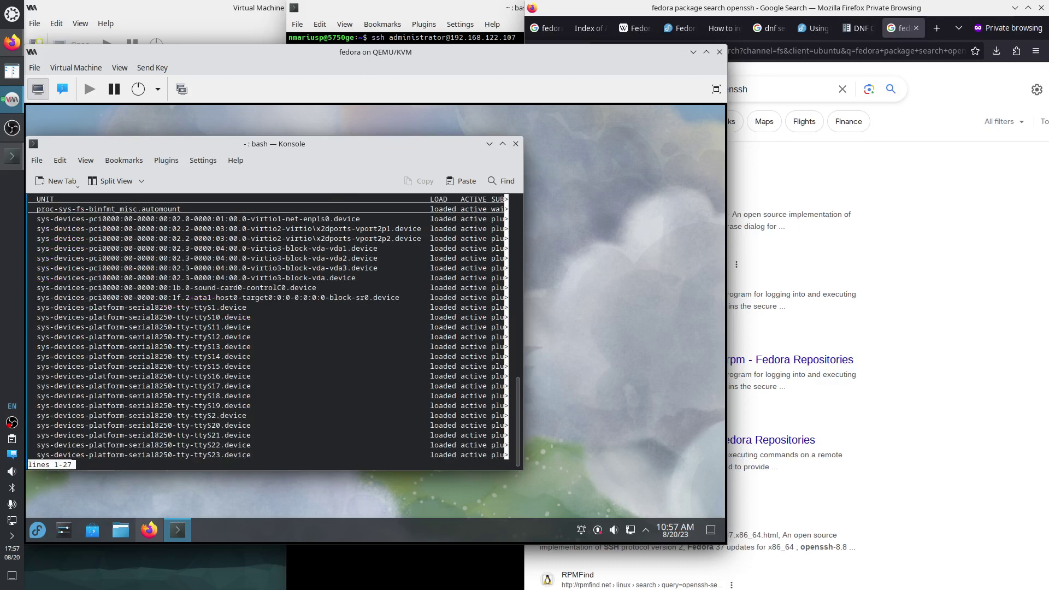
pyautogui.click(502, 143)
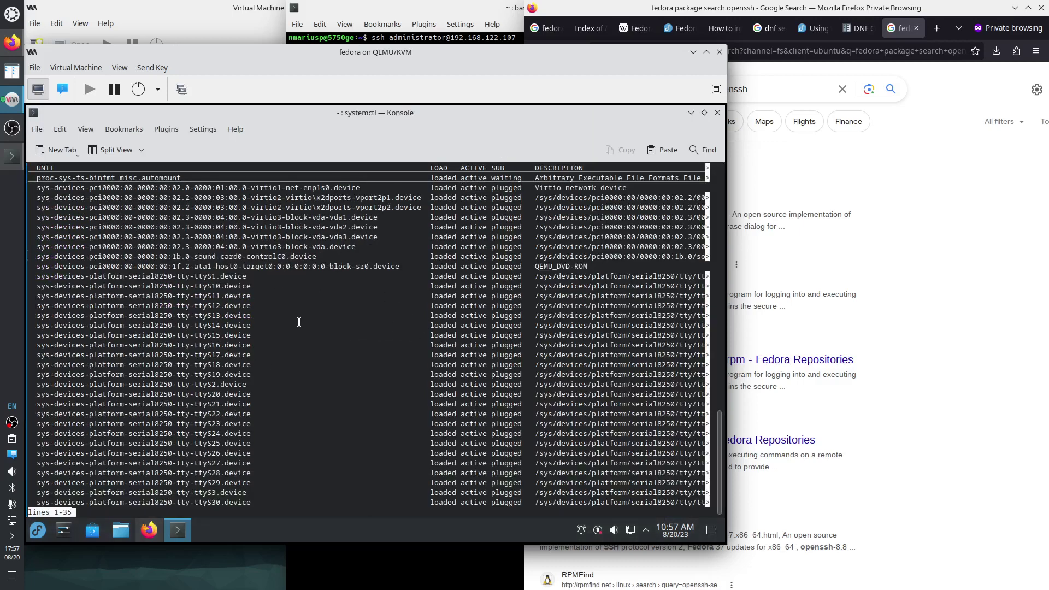
# Page through the full unit list with systemctl | less to the end, then quit.
pyautogui.scroll(8, 302, 318)
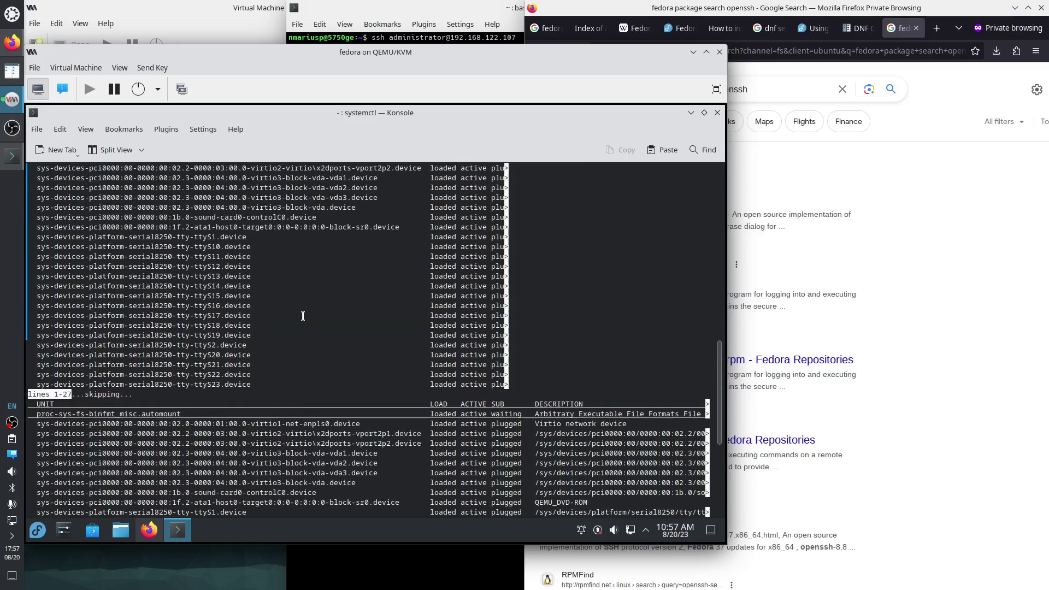
pyautogui.write('| l')
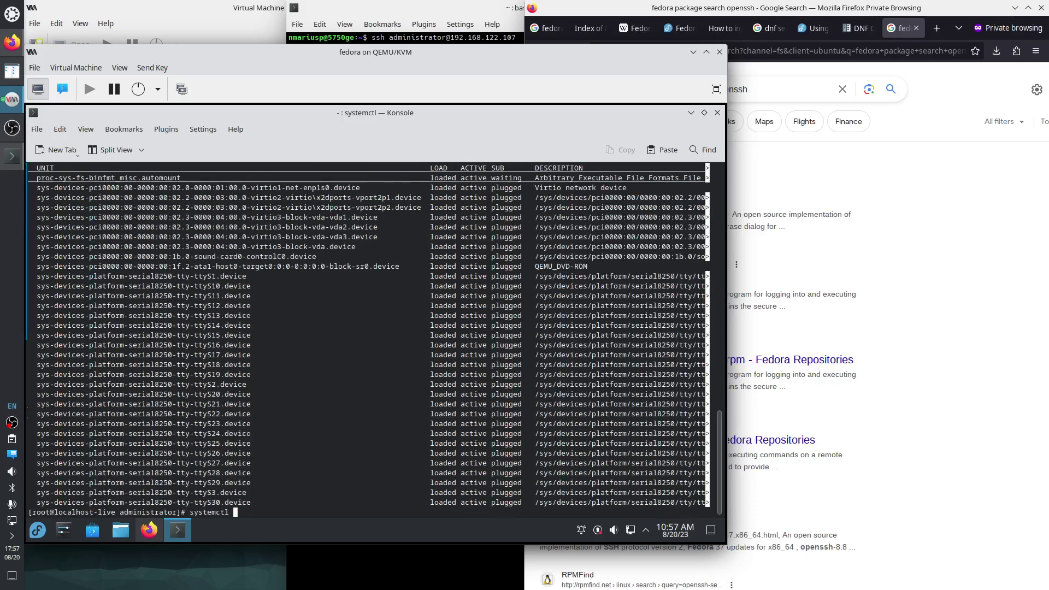
pyautogui.write('ess')
pyautogui.press('Return')
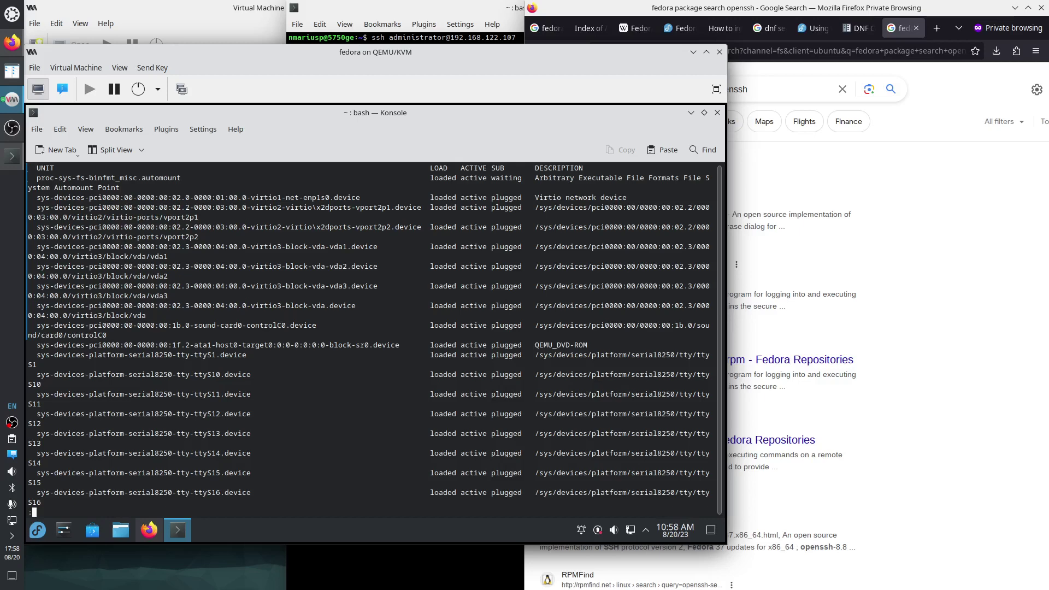
pyautogui.press('space')
pyautogui.press('space')
pyautogui.press('space')
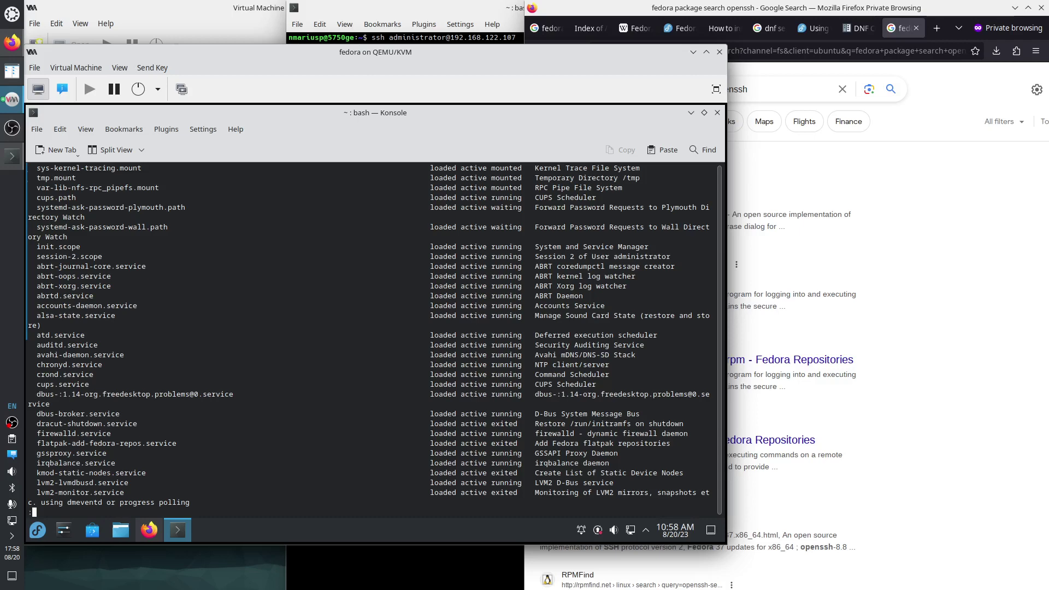
pyautogui.press('Down')
pyautogui.press('Down')
pyautogui.press('Down')
pyautogui.press('Down')
pyautogui.press('Down')
pyautogui.press('Down')
pyautogui.press('Down')
pyautogui.press('Down')
pyautogui.press('Down')
pyautogui.press('Down')
pyautogui.press('Down')
pyautogui.press('Down')
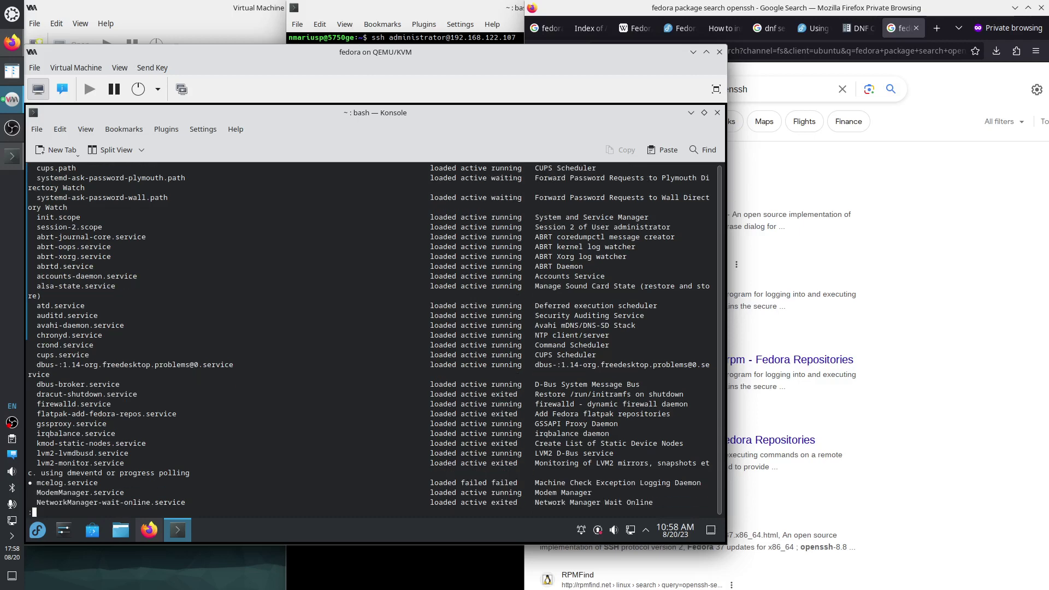
pyautogui.press('Down')
pyautogui.press('Down')
pyautogui.press('Down')
pyautogui.press('Down')
pyautogui.press('Down')
pyautogui.press('Down')
pyautogui.press('Down')
pyautogui.press('Down')
pyautogui.press('Down')
pyautogui.press('Down')
pyautogui.press('Down')
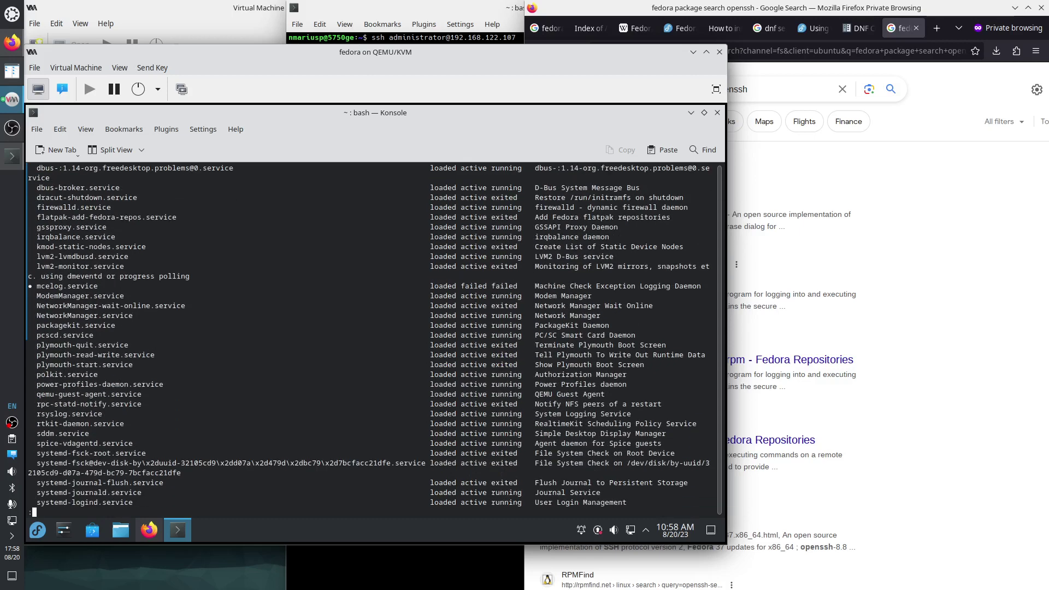
pyautogui.press('Down')
pyautogui.press('Down')
pyautogui.press('Down')
pyautogui.press('Down')
pyautogui.press('Down')
pyautogui.press('Down')
pyautogui.press('Down')
pyautogui.press('Down')
pyautogui.press('Down')
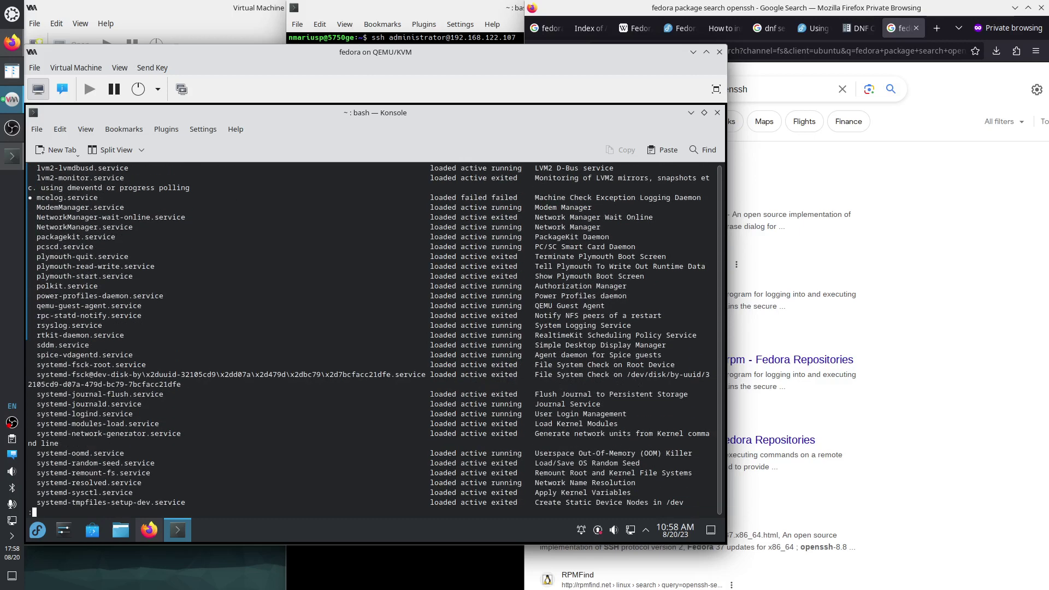
pyautogui.press('Down')
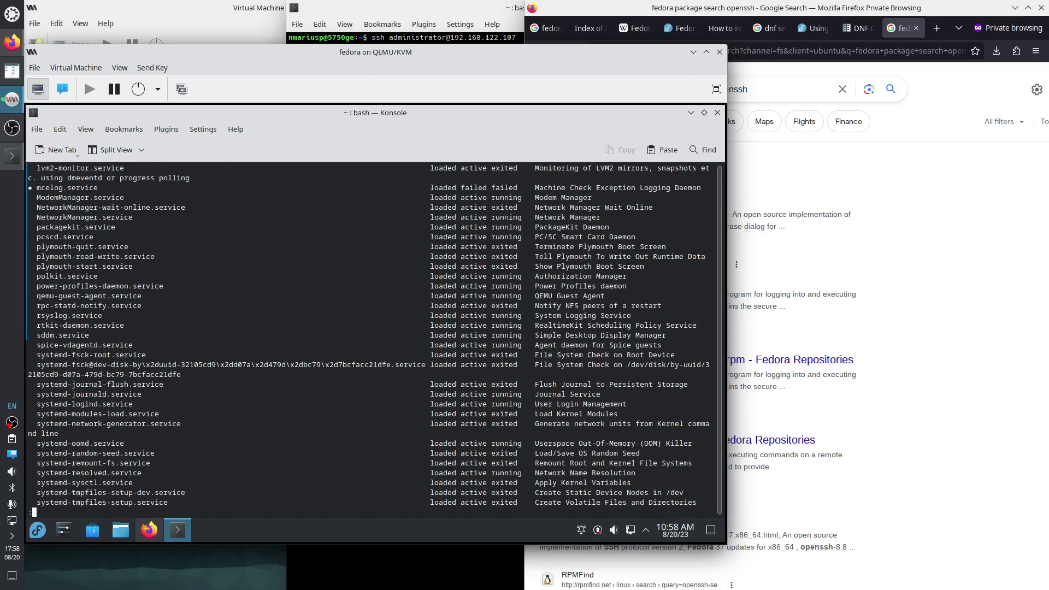
pyautogui.press('Down')
pyautogui.press('Down')
pyautogui.press('Down')
pyautogui.press('Down')
pyautogui.press('Down')
pyautogui.press('Down')
pyautogui.press('Down')
pyautogui.press('Down')
pyautogui.press('Down')
pyautogui.press('Down')
pyautogui.press('Down')
pyautogui.press('Down')
pyautogui.press('Down')
pyautogui.press('Down')
pyautogui.press('Down')
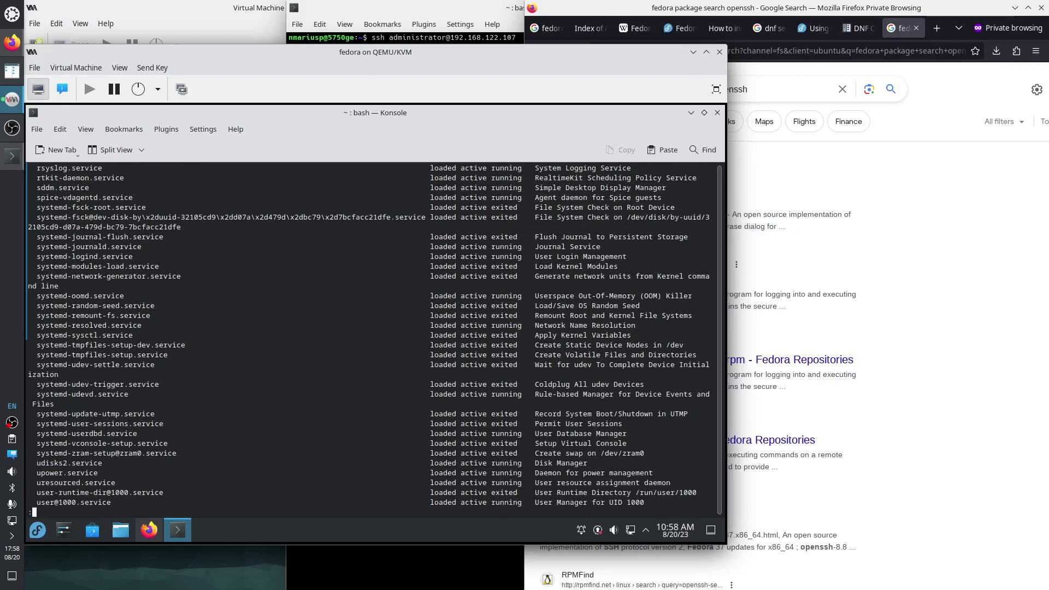
pyautogui.press('Down')
pyautogui.press('Down')
pyautogui.press('Down')
pyautogui.press('Down')
pyautogui.press('Down')
pyautogui.press('Down')
pyautogui.press('Down')
pyautogui.press('Down')
pyautogui.press('Down')
pyautogui.press('Down')
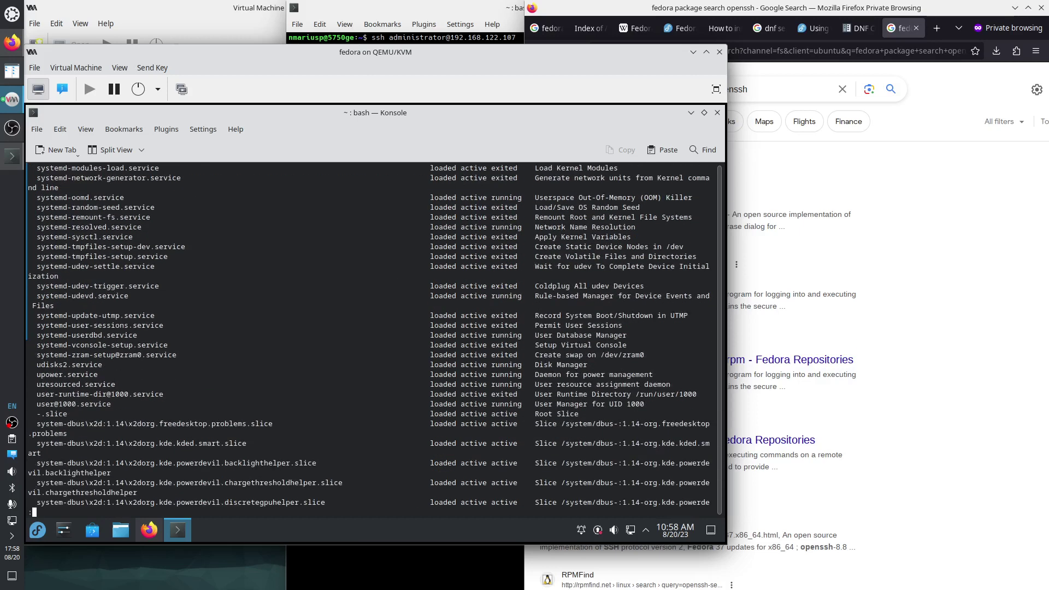
pyautogui.press('Down')
pyautogui.press('Down')
pyautogui.press('Down')
pyautogui.press('Down')
pyautogui.press('Down')
pyautogui.press('Down')
pyautogui.press('Down')
pyautogui.press('Down')
pyautogui.press('Down')
pyautogui.press('Down')
pyautogui.press('Down')
pyautogui.press('Down')
pyautogui.press('Down')
pyautogui.press('Down')
pyautogui.press('Down')
pyautogui.press('Down')
pyautogui.press('Down')
pyautogui.press('Down')
pyautogui.press('Down')
pyautogui.press('Down')
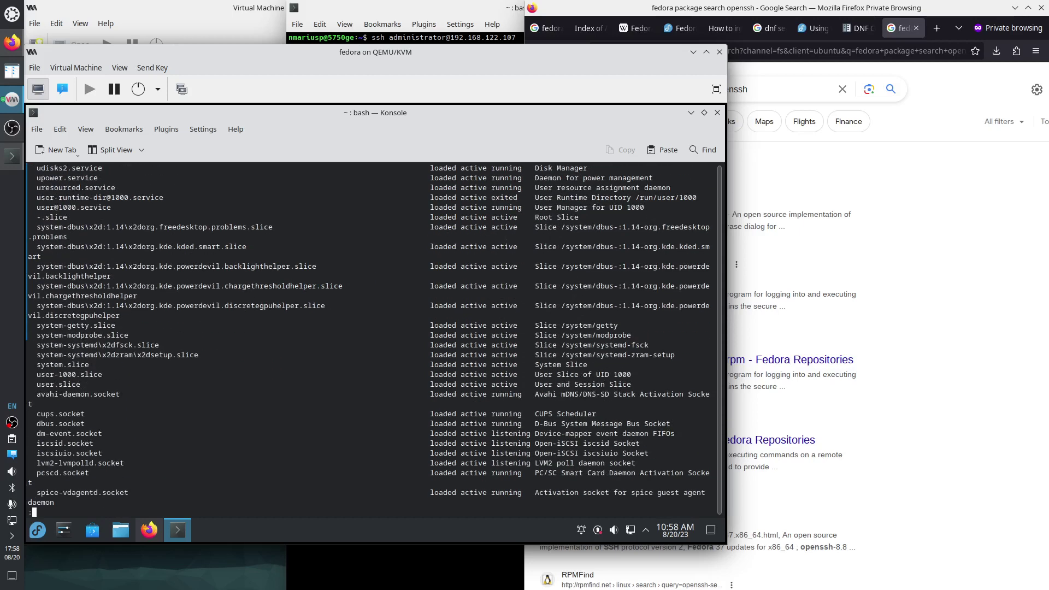
pyautogui.press('Down')
pyautogui.press('Down')
pyautogui.press('Down')
pyautogui.press('Down')
pyautogui.press('Down')
pyautogui.press('Down')
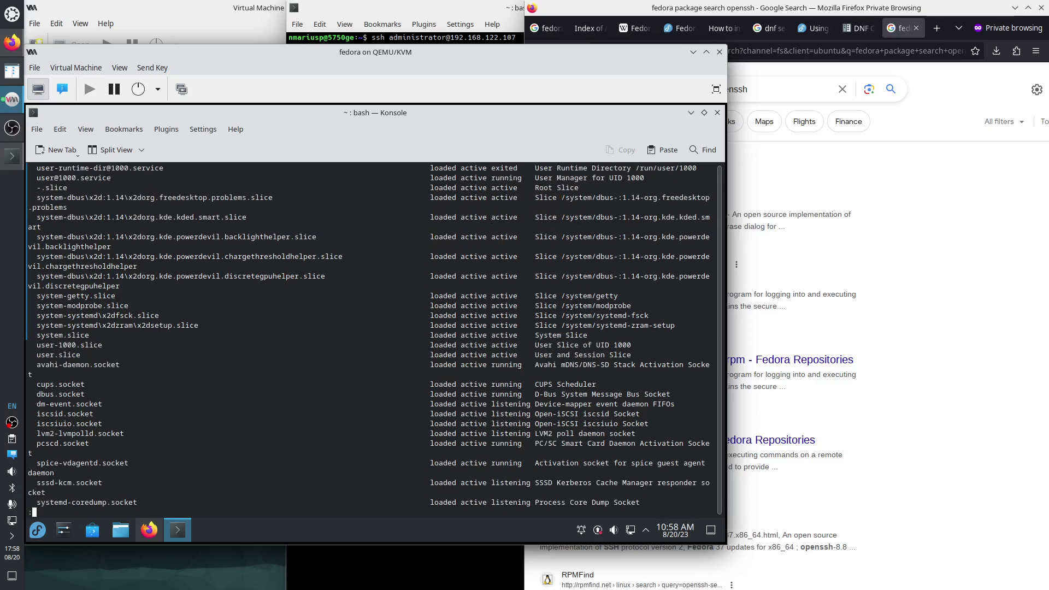
pyautogui.press('Down')
pyautogui.press('Down')
pyautogui.press('Down')
pyautogui.press('Down')
pyautogui.press('Down')
pyautogui.press('Down')
pyautogui.press('Down')
pyautogui.press('Down')
pyautogui.press('Down')
pyautogui.press('Down')
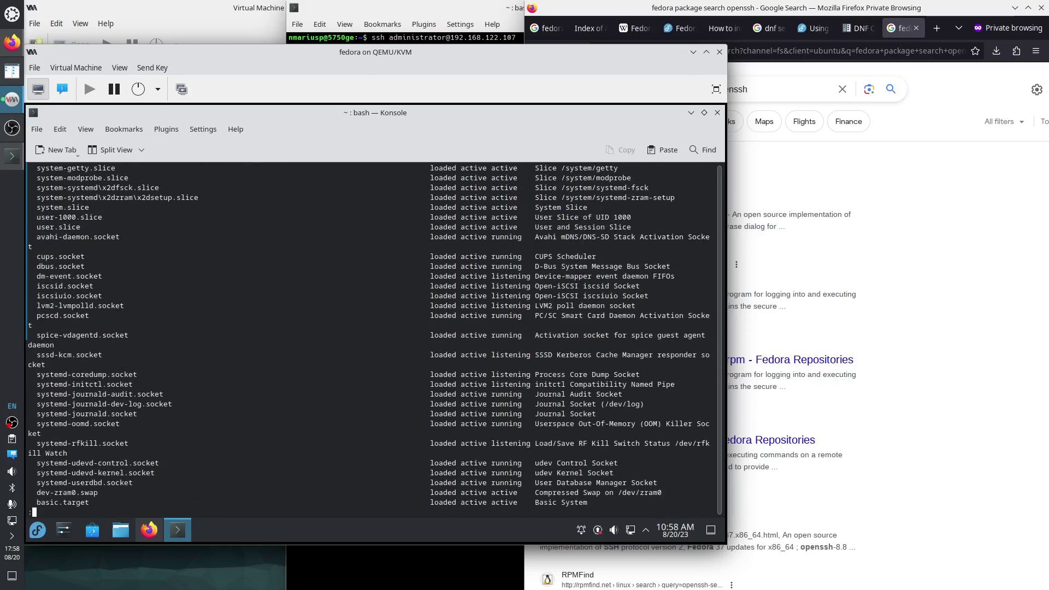
pyautogui.press('q')
pyautogui.press('Up')
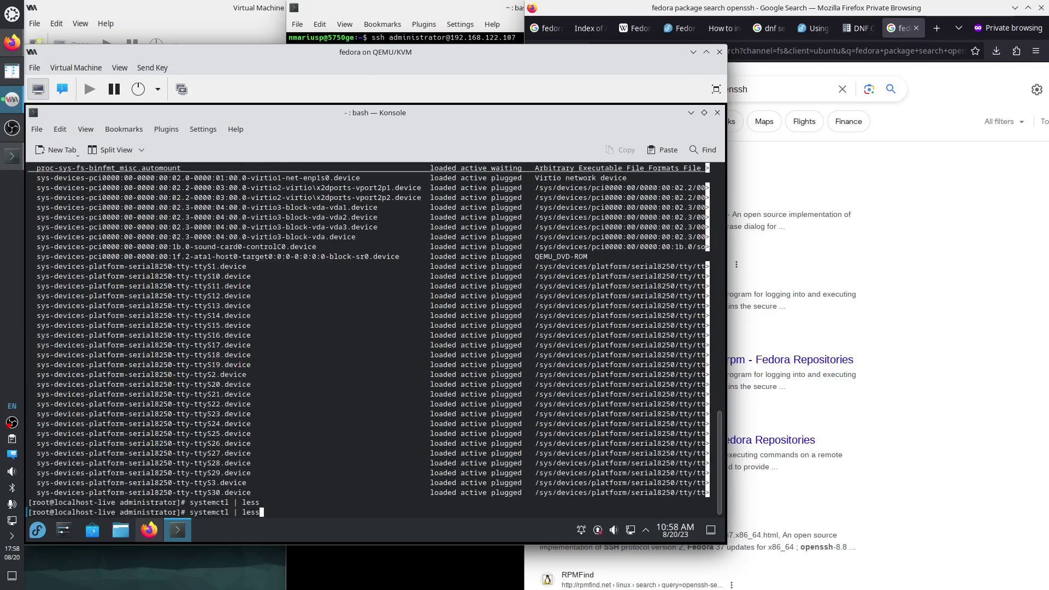
# Save the systemctl unit list to ~/a.txt.
pyautogui.press('BackSpace')
pyautogui.press('BackSpace')
pyautogui.press('BackSpace')
pyautogui.press('BackSpace')
pyautogui.press('BackSpace')
pyautogui.write('> ~/a.txt')
pyautogui.press('Return')
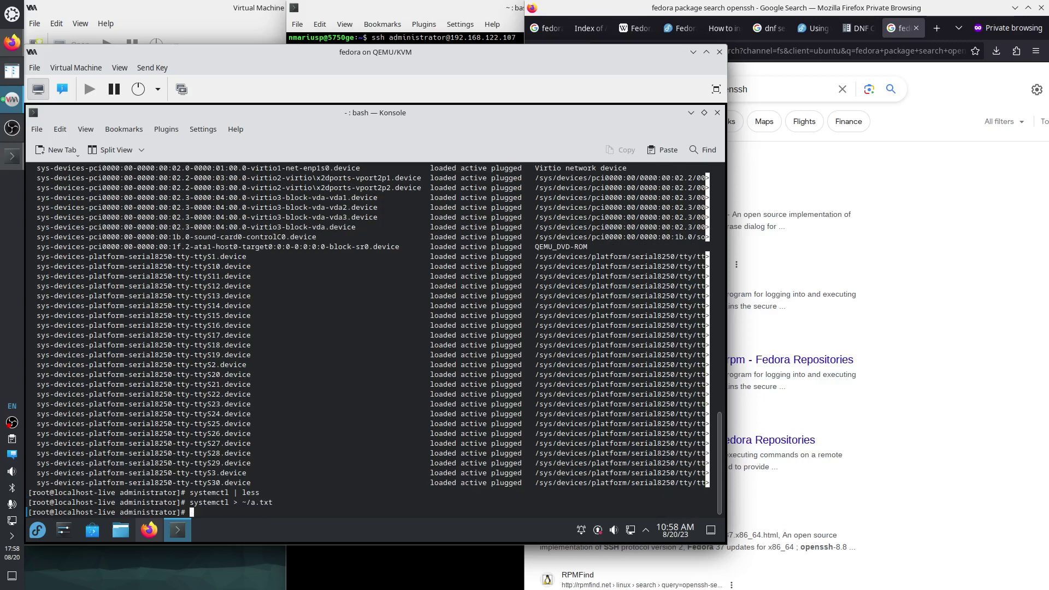
# Search the repositories for the emacs-nox package with dnf search.
pyautogui.write('dnf search emacs-nox')
pyautogui.press('Return')
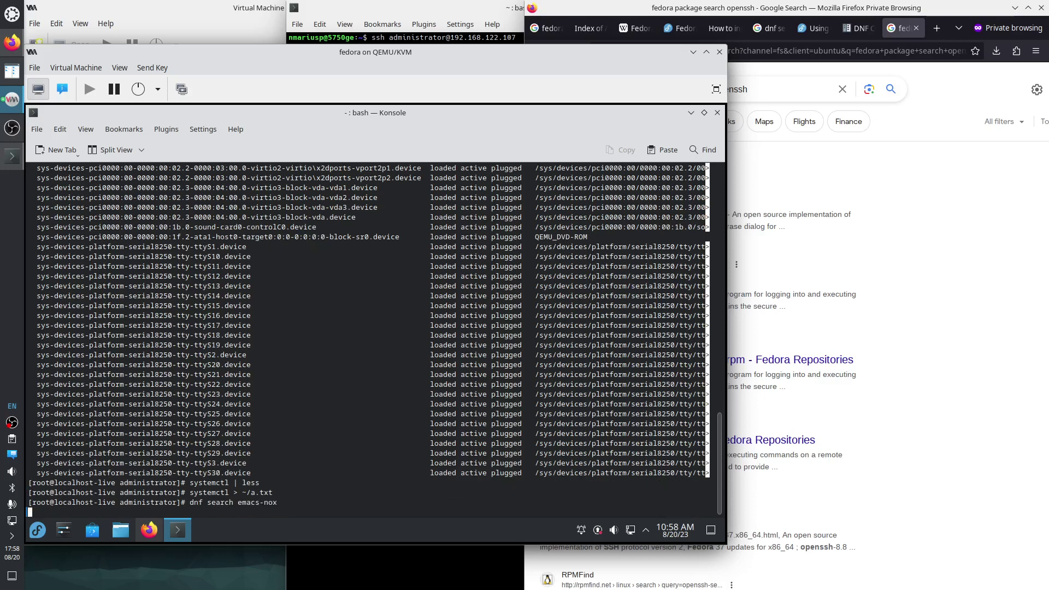
pyautogui.write('a')
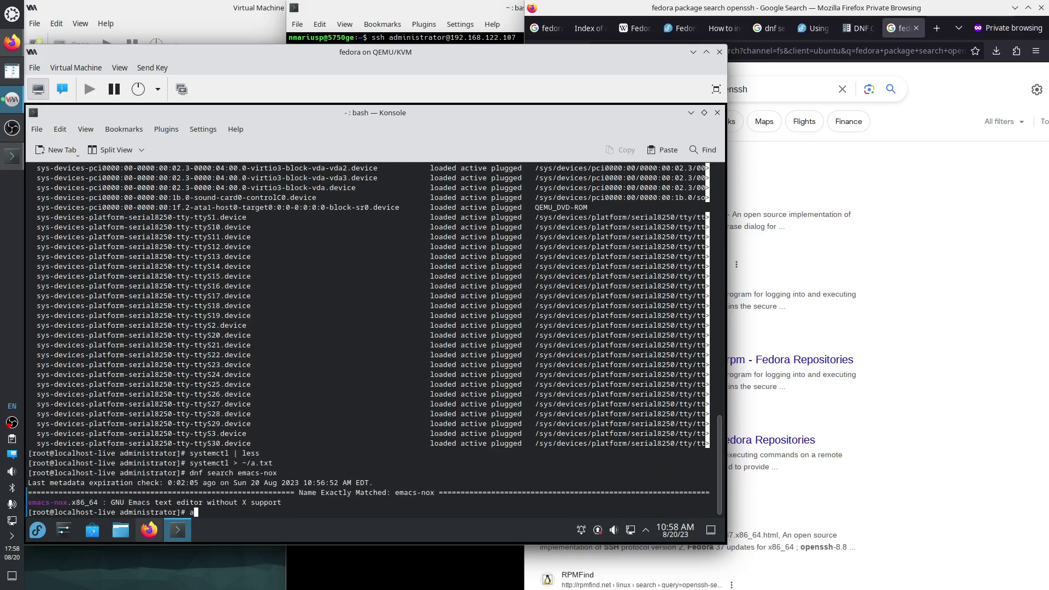
pyautogui.press('BackSpace')
# Install emacs-nox, git and mc with dnf, confirming the transaction and accepting the Fedora 38 GPG key.
pyautogui.write('dnf install emacs-nox git mc')
pyautogui.press('Return')
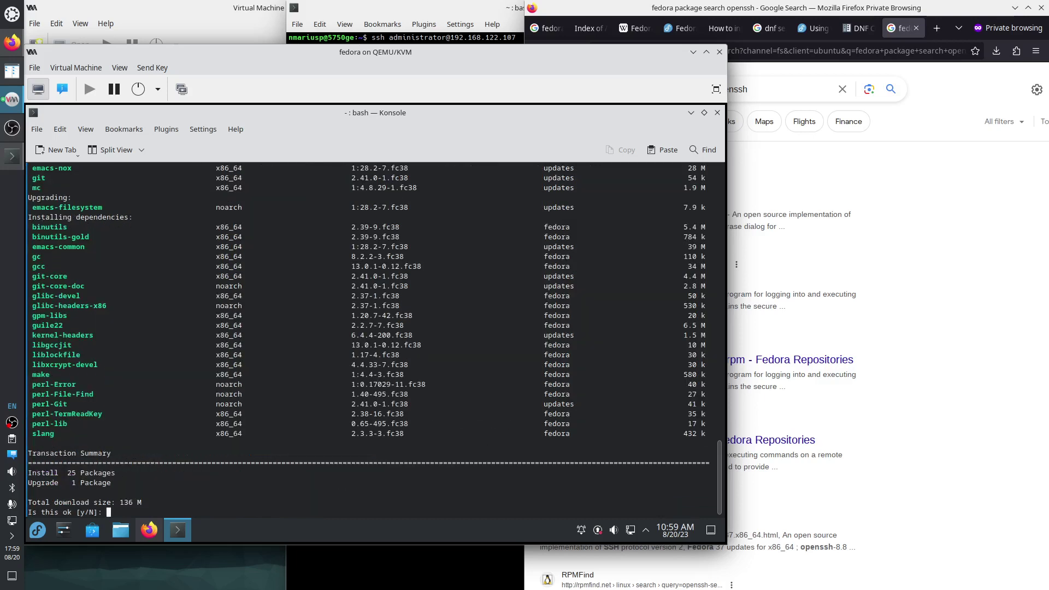
pyautogui.write('y')
pyautogui.press('Return')
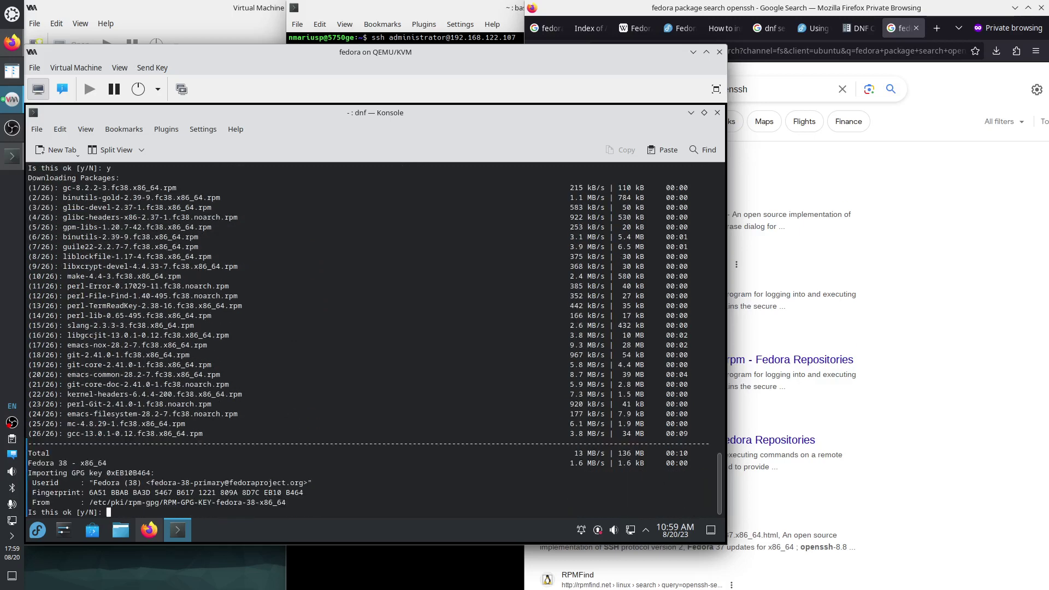
pyautogui.write('y')
pyautogui.press('Return')
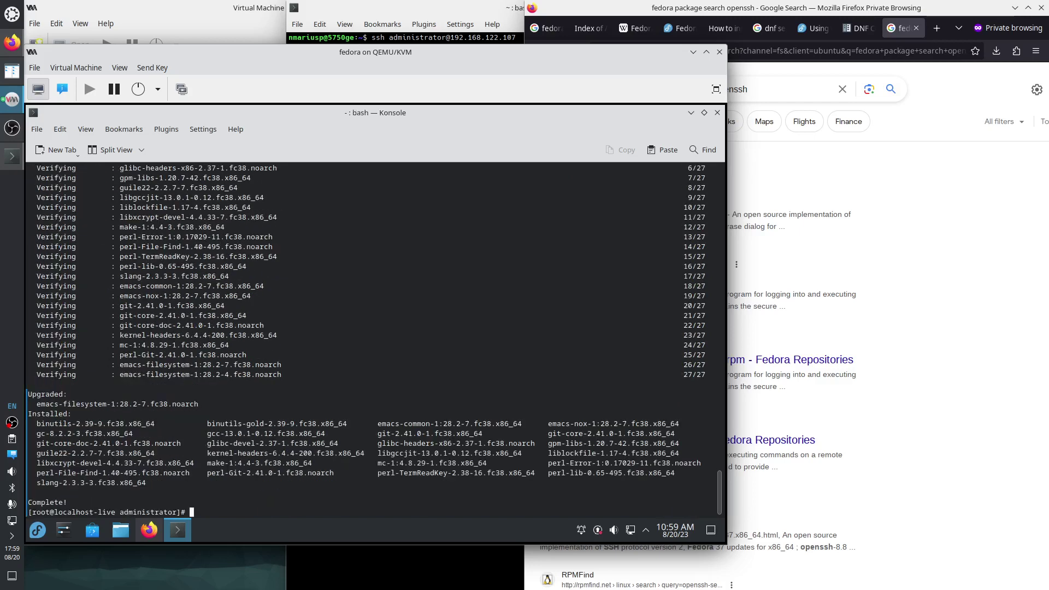
# Recall the earlier command that saved the unit list to a.txt from shell history.
pyautogui.press('Up')
pyautogui.press('Up')
pyautogui.press('Up')
pyautogui.press('Down')
pyautogui.press('Home')
# Edit the recalled line into 'emacs ~/a.txt' to open the saved unit list in Emacs.
pyautogui.press('Delete')
pyautogui.press('Delete')
pyautogui.press('Delete')
pyautogui.press('Delete')
pyautogui.press('Delete')
pyautogui.press('Delete')
pyautogui.press('Delete')
pyautogui.press('Delete')
pyautogui.press('Delete')
pyautogui.press('Delete')
pyautogui.press('Delete')
pyautogui.press('Delete')
pyautogui.write('emacs')
pyautogui.press('Return')
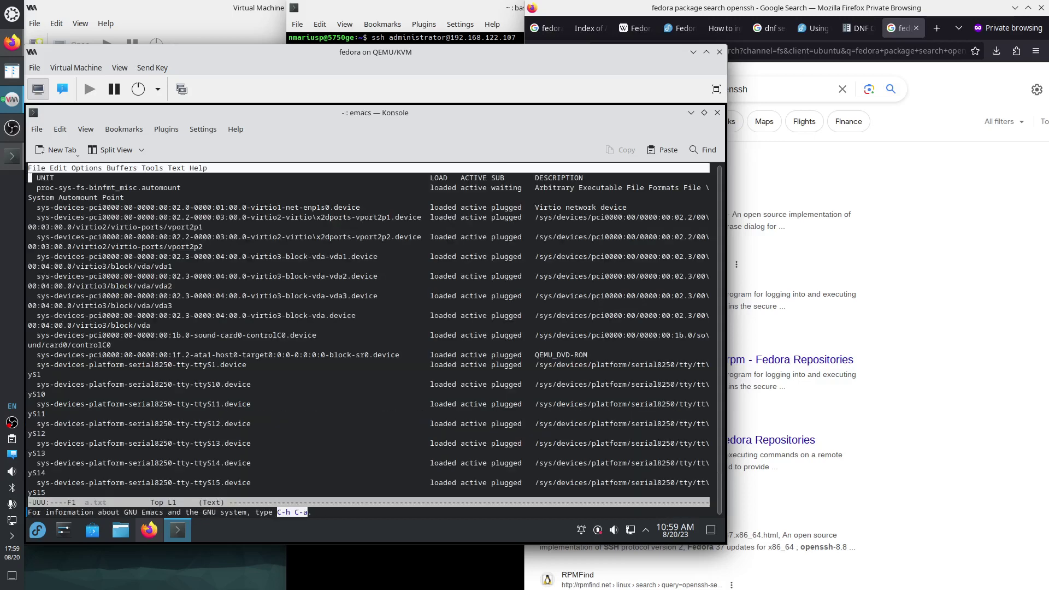
# Incrementally search a.txt for 'ss', repeating the search to wrap to the top.
pyautogui.hotkey('ctrl', 's')
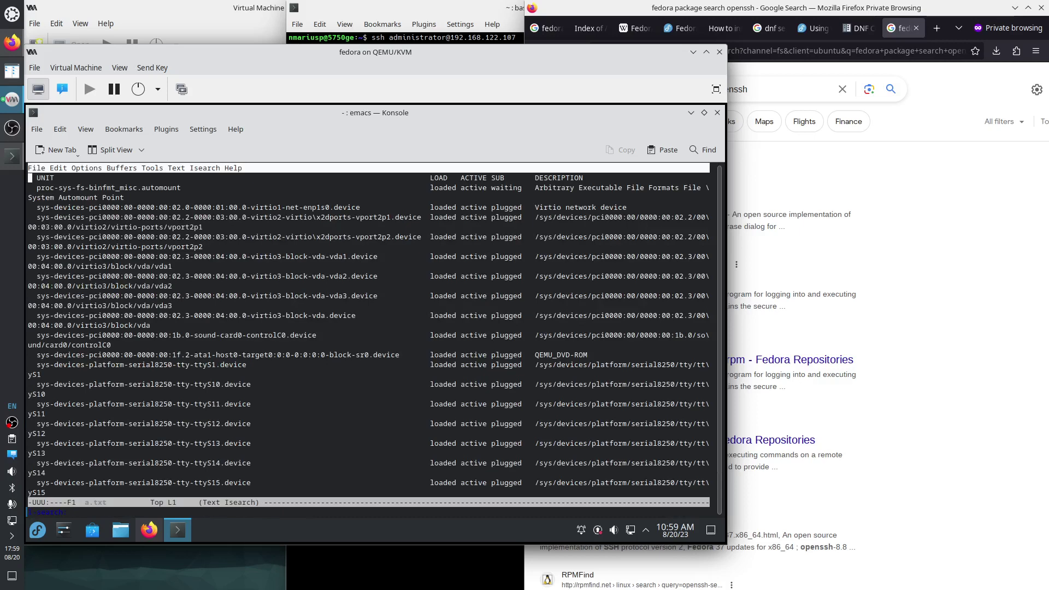
pyautogui.write('ss')
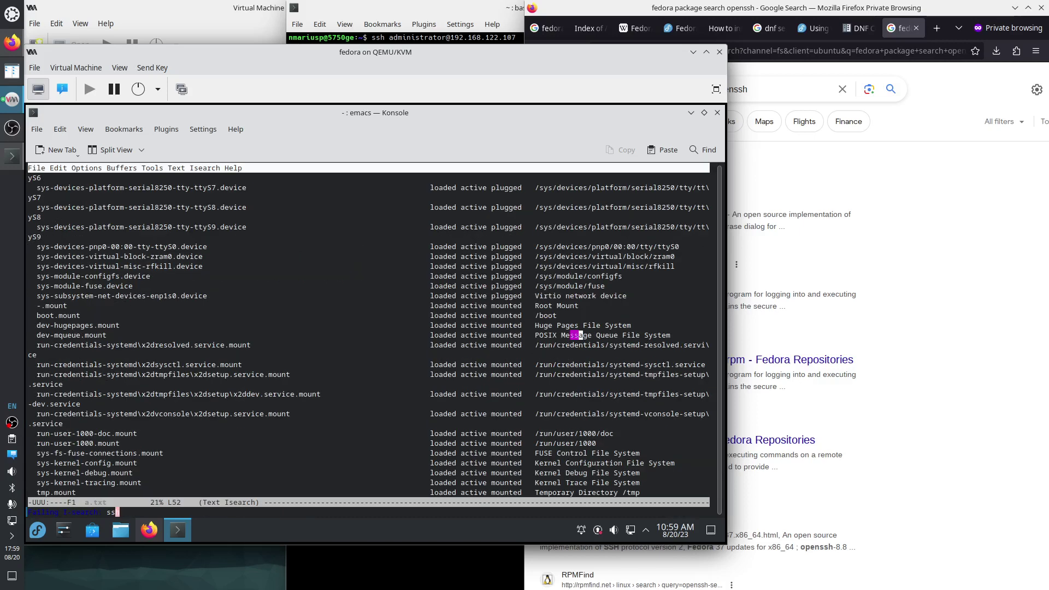
pyautogui.hotkey('ctrl', 's')
# Open the openssh package and openssh-server search results in new tabs.
pyautogui.press('Escape')
pyautogui.click(765, 164)
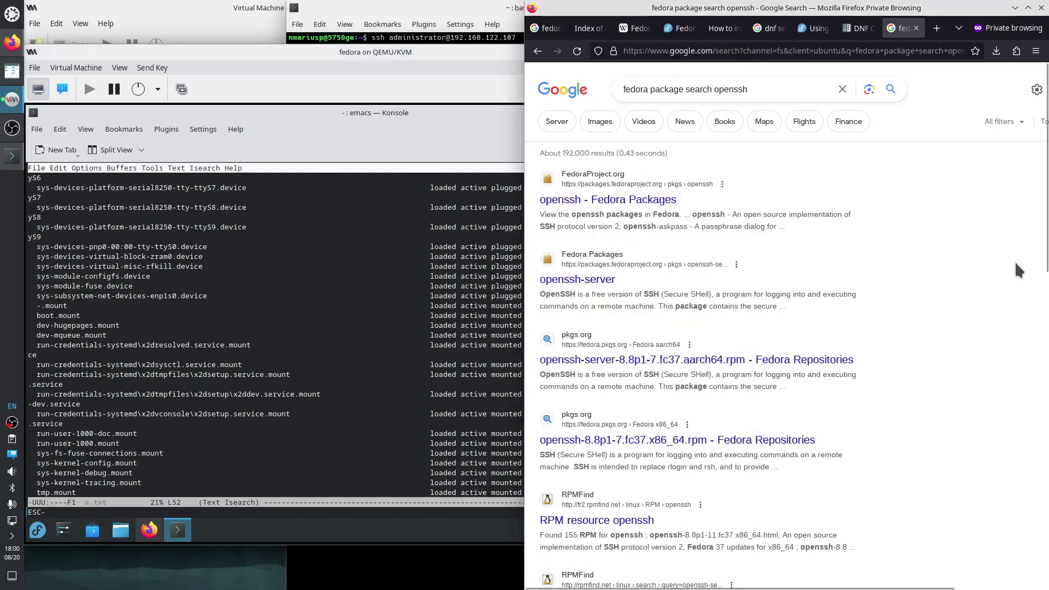
pyautogui.rightClick(623, 198)
pyautogui.click(644, 207)
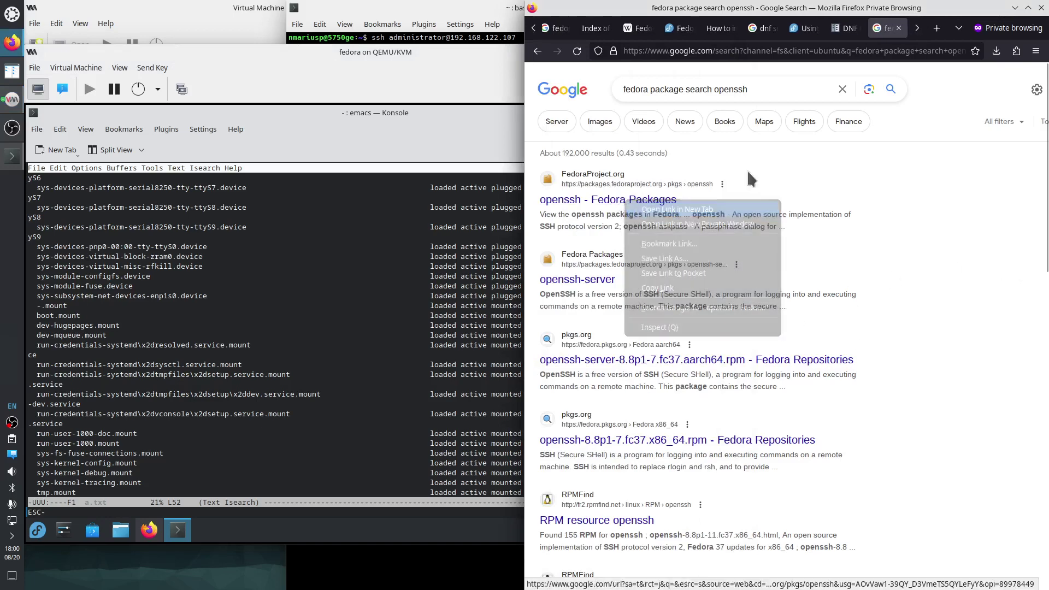
pyautogui.rightClick(593, 280)
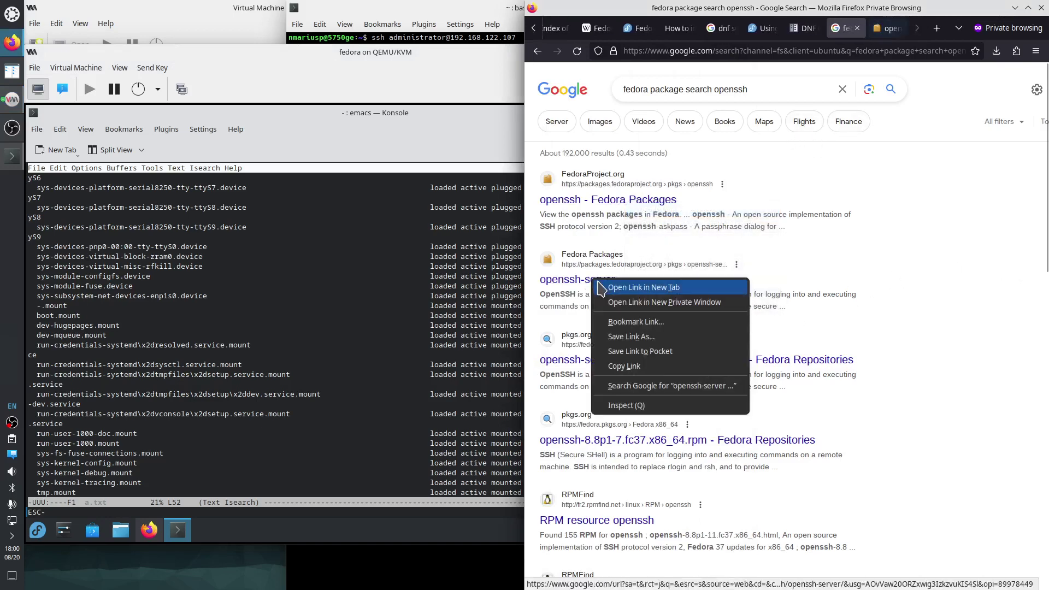
pyautogui.click(606, 289)
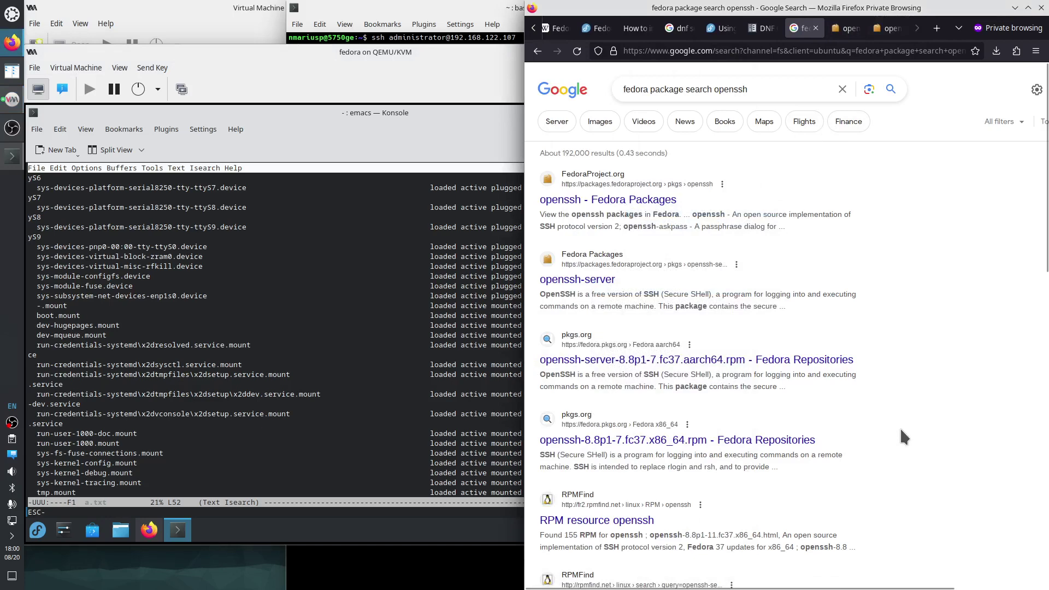
# Search Google in a new tab for 'fedora how to install openssh'.
pyautogui.hotkey('ctrl', 't')
pyautogui.write('fedi')
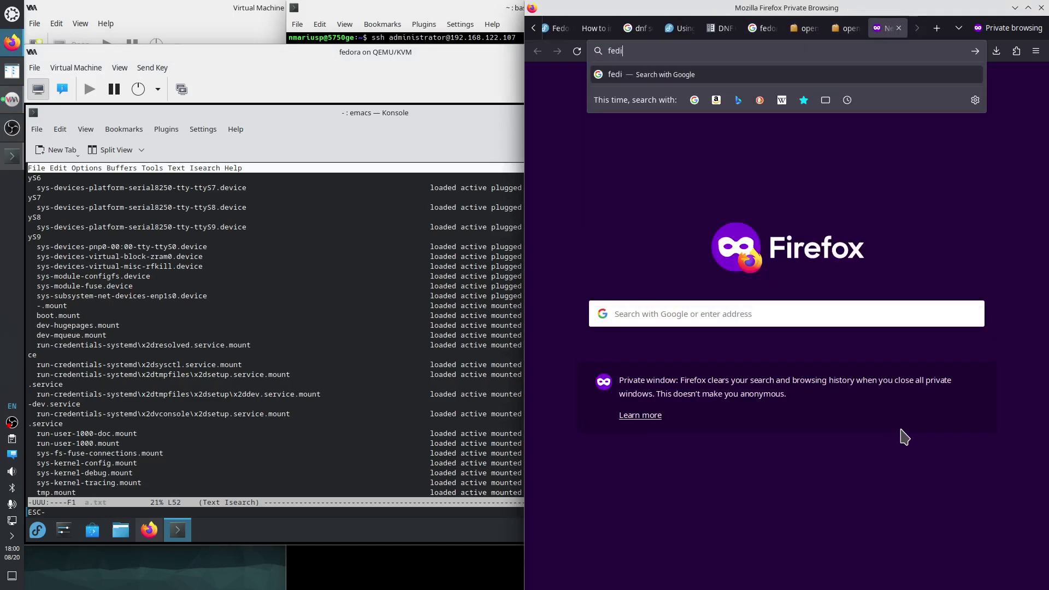
pyautogui.press('BackSpace')
pyautogui.write('ora h')
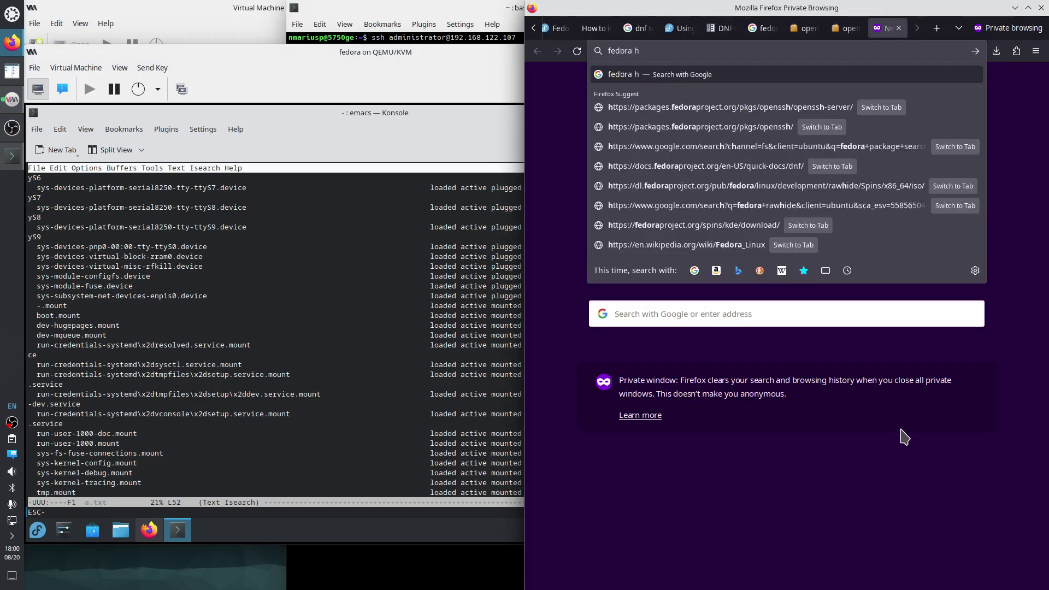
pyautogui.write('ow to instal')
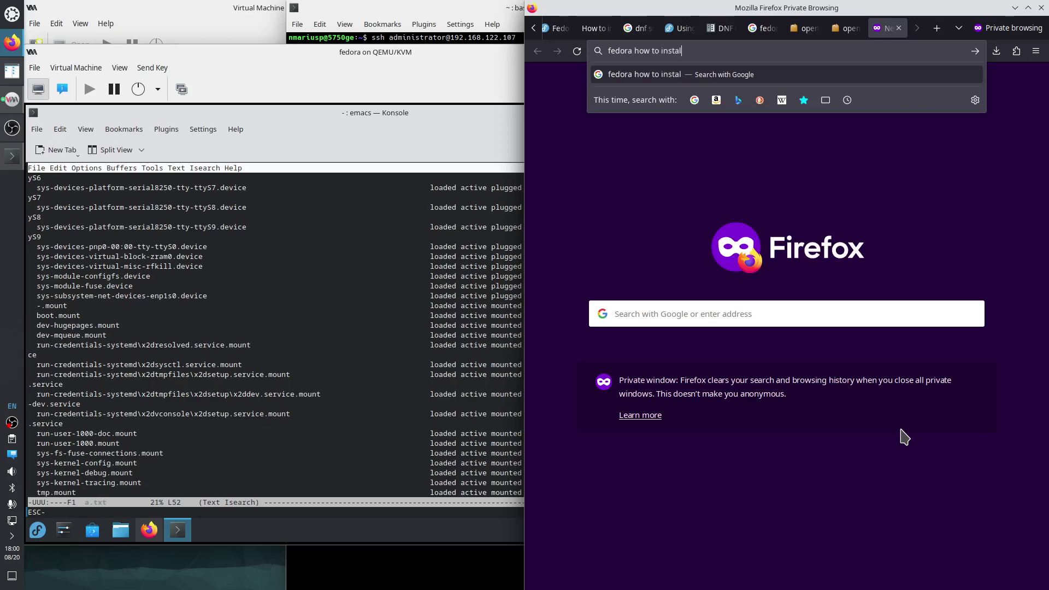
pyautogui.write('l openssh')
pyautogui.press('Return')
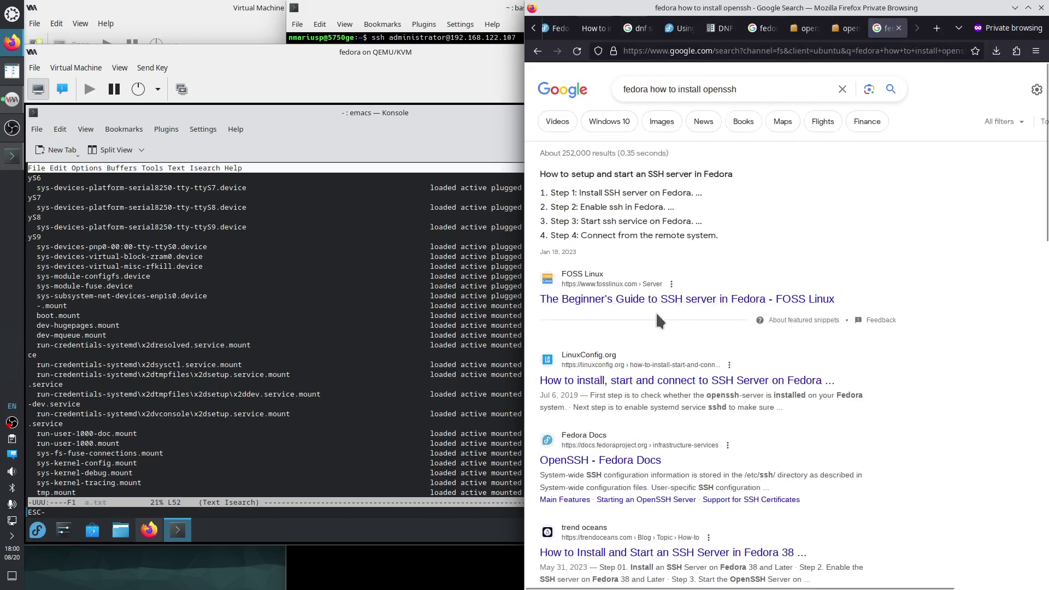
# Open the FOSS Linux, LinuxConfig and Fedora Docs OpenSSH guides in new tabs.
pyautogui.rightClick(656, 300)
pyautogui.click(690, 309)
pyautogui.rightClick(662, 382)
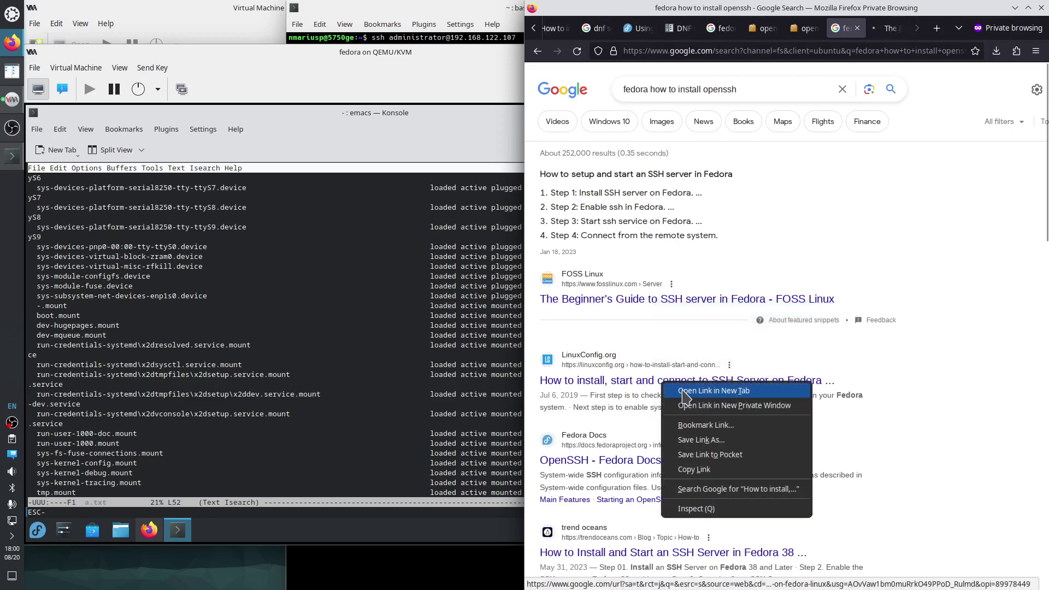
pyautogui.click(686, 392)
pyautogui.rightClick(642, 459)
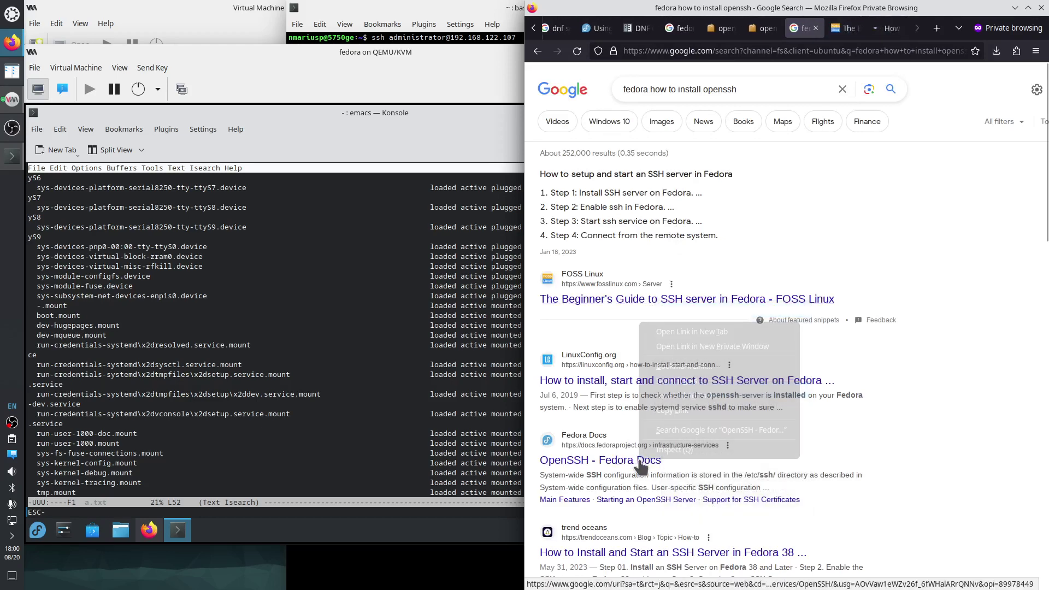
pyautogui.click(695, 338)
# Read through the Fedora Docs OpenSSH page covering the openssh, openssh-server and openssh-clients packages.
pyautogui.click(886, 28)
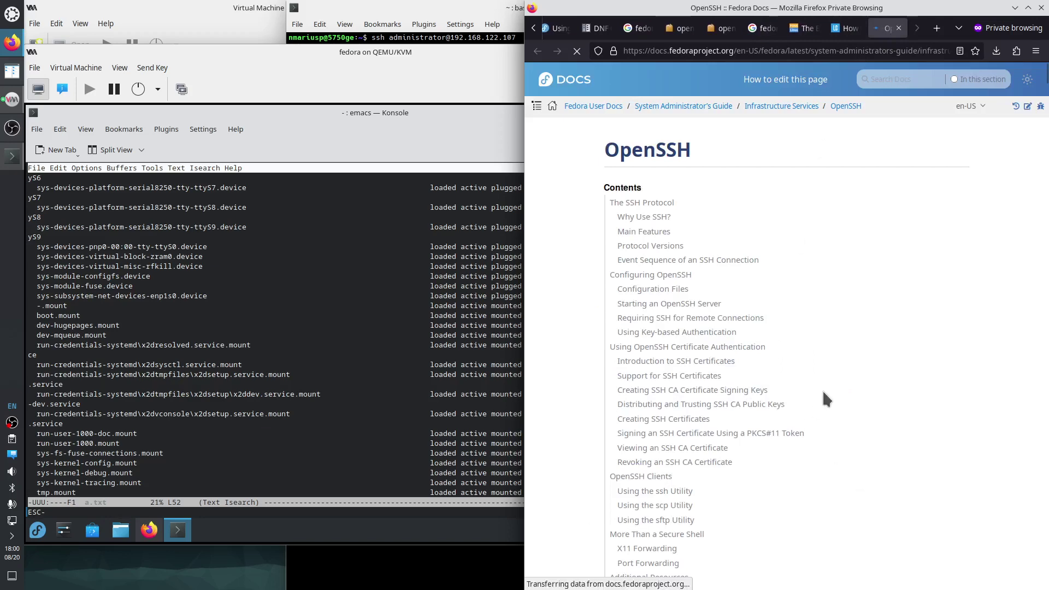
pyautogui.scroll(-5, 819, 300)
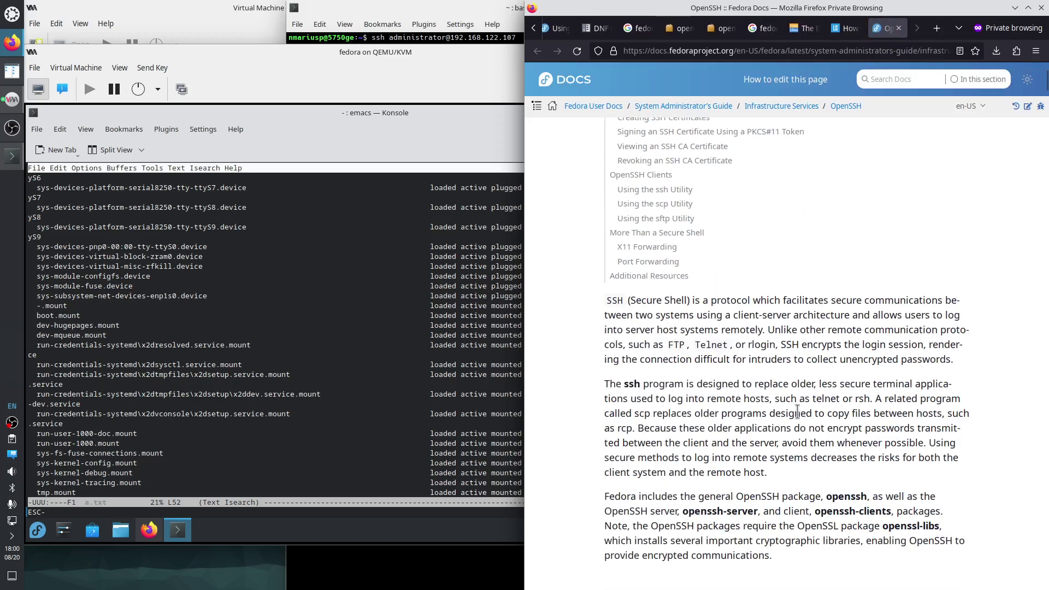
pyautogui.scroll(-8, 797, 411)
pyautogui.scroll(5, 797, 411)
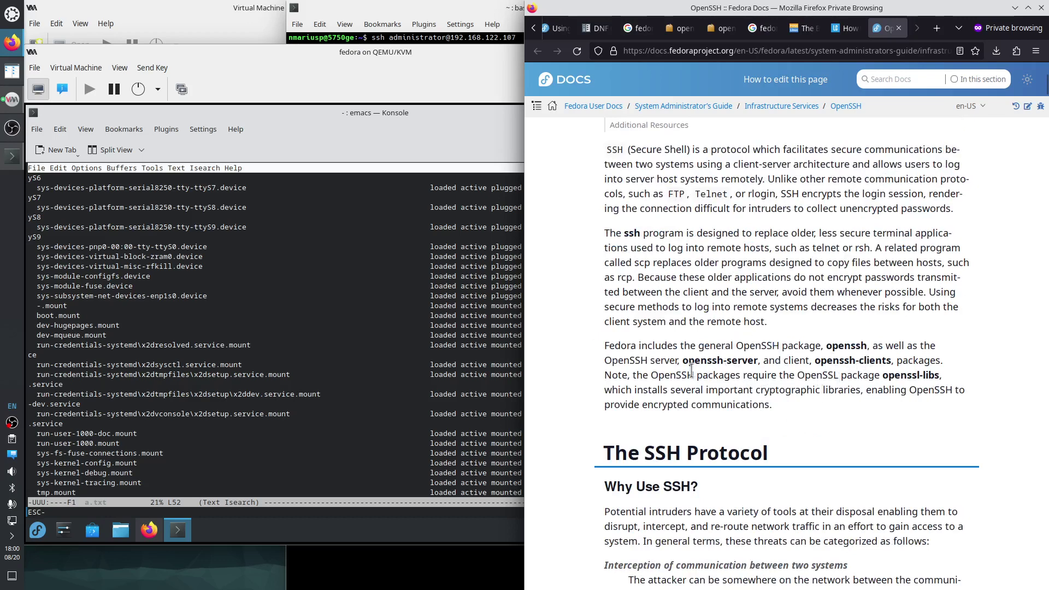
pyautogui.scroll(-9, 689, 372)
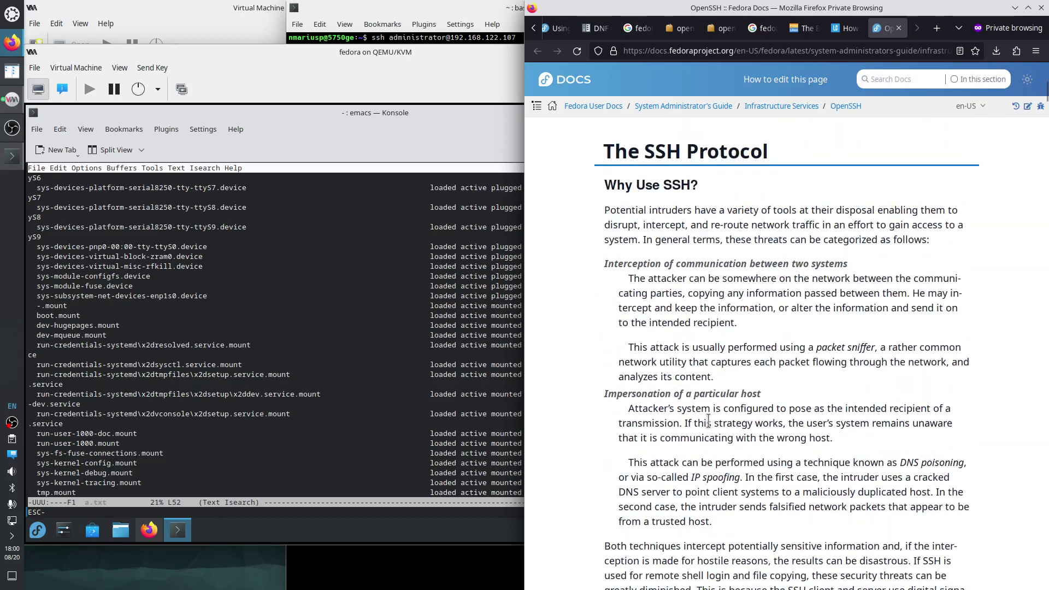
pyautogui.scroll(-9, 719, 437)
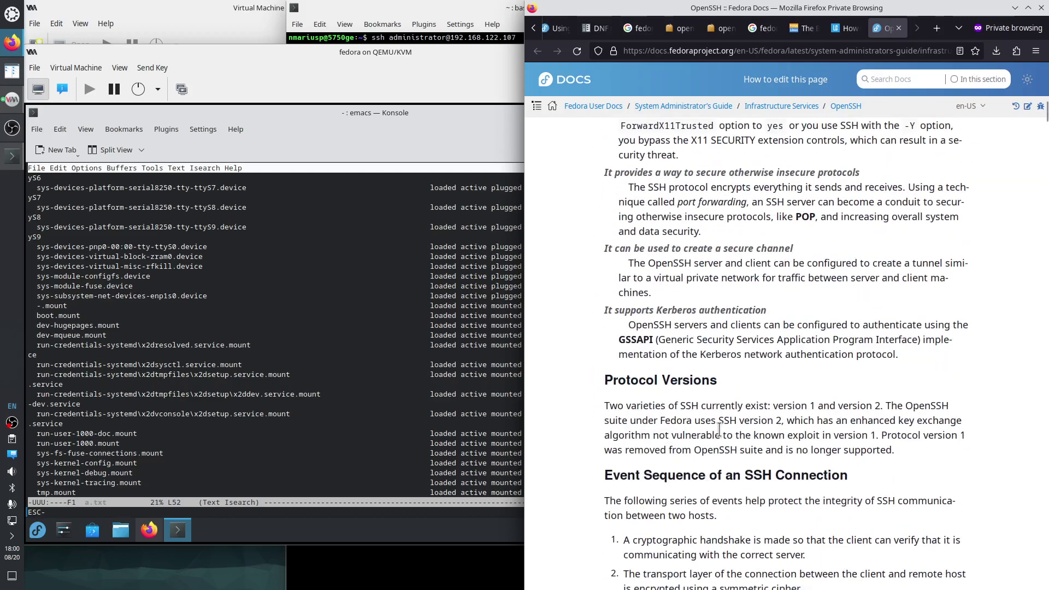
# View LinuxConfig's full-size screenshot of systemctl enable and start sshd, then return to Emacs in the VM.
pyautogui.click(845, 28)
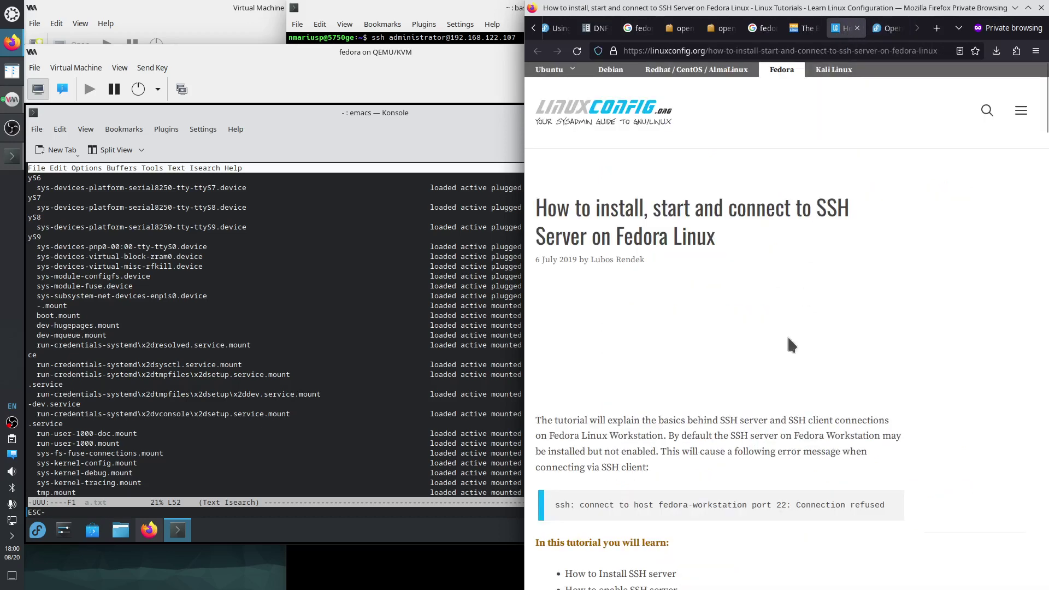
pyautogui.scroll(-5, 785, 362)
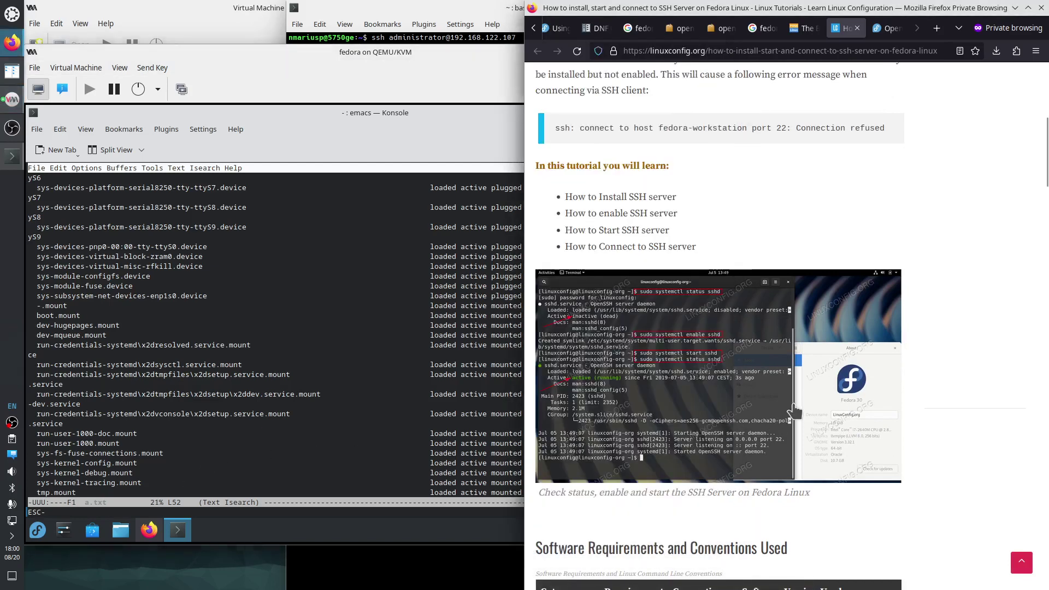
pyautogui.click(727, 388)
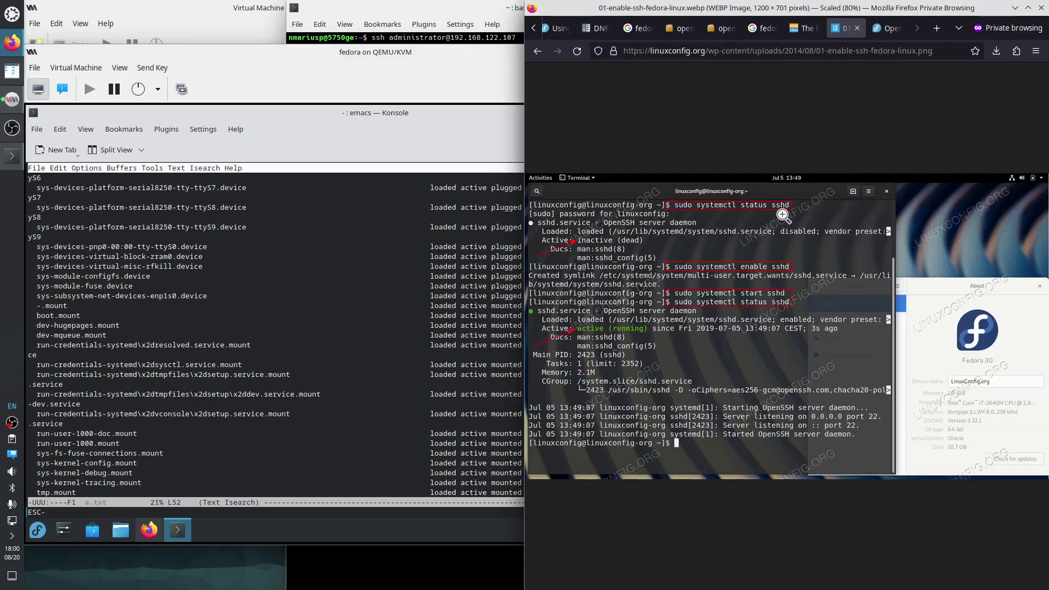
pyautogui.click(268, 432)
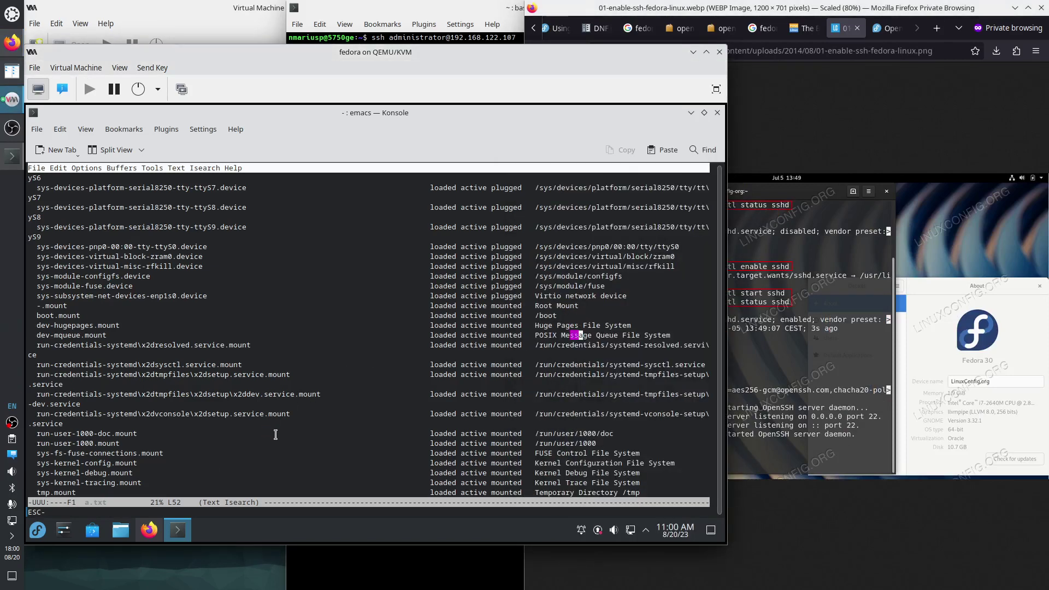
pyautogui.press('Down')
# Page through a.txt's systemd unit listing, then quit Emacs with C-x C-c.
pyautogui.press('pagedown')
pyautogui.press('pagedown')
pyautogui.press('pagedown')
pyautogui.press('pagedown')
pyautogui.press('pagedown')
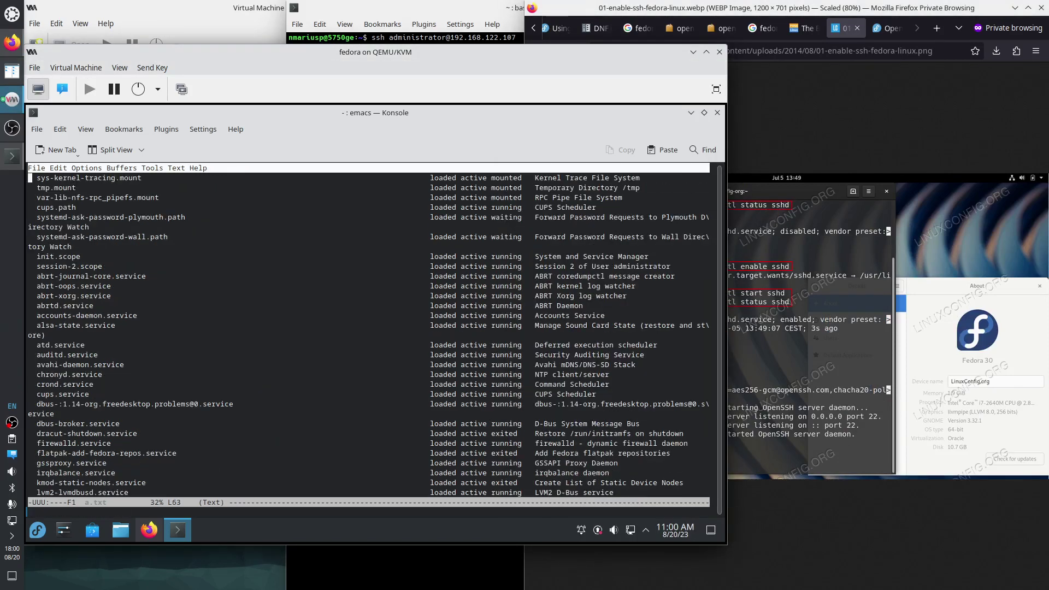
pyautogui.press('Up')
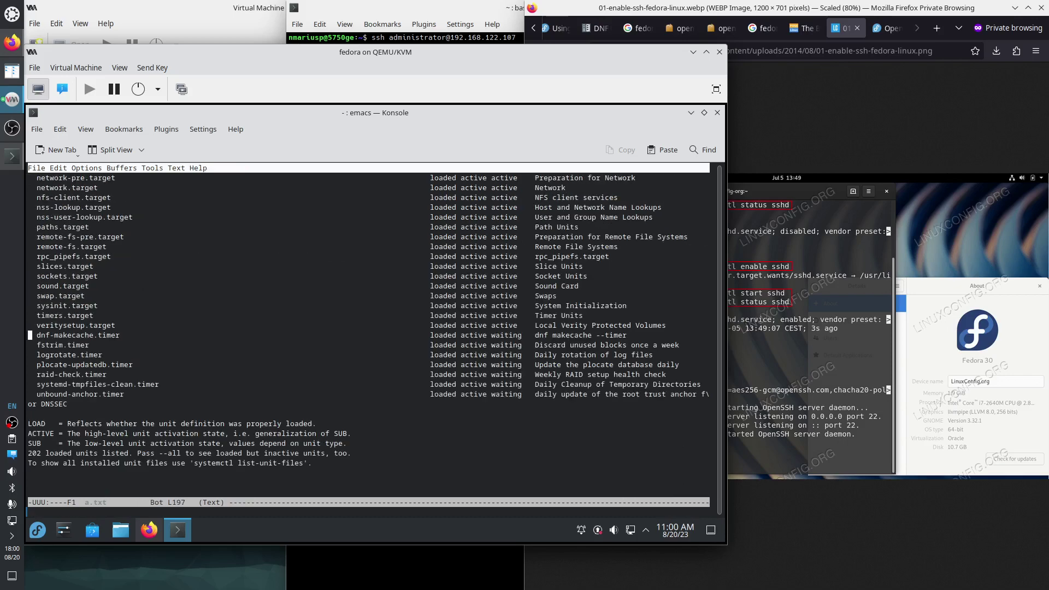
pyautogui.press('Up')
pyautogui.press('Up')
pyautogui.press('Up')
pyautogui.press('Up')
pyautogui.press('Up')
pyautogui.press('Up')
pyautogui.press('Up')
pyautogui.press('Up')
pyautogui.press('Up')
pyautogui.press('Up')
pyautogui.press('Up')
pyautogui.press('Up')
pyautogui.press('Up')
pyautogui.press('Up')
pyautogui.press('Up')
pyautogui.press('Up')
pyautogui.press('Up')
pyautogui.press('Up')
pyautogui.press('Up')
pyautogui.press('Up')
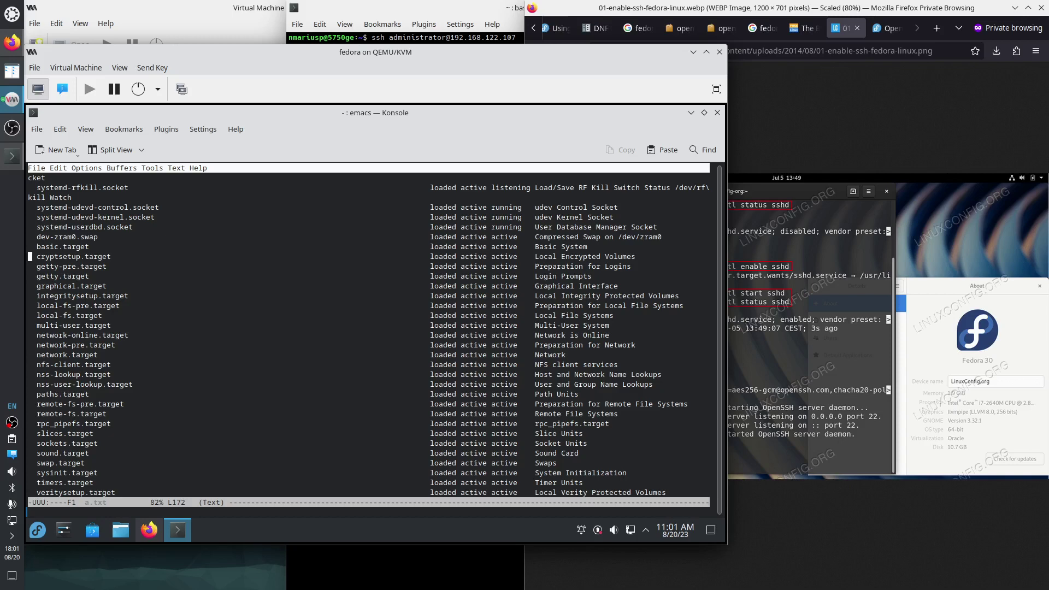
pyautogui.press('Up')
pyautogui.press('Up')
pyautogui.press('Up')
pyautogui.press('Up')
pyautogui.press('Up')
pyautogui.press('Up')
pyautogui.press('Up')
pyautogui.press('Up')
pyautogui.press('Up')
pyautogui.press('Up')
pyautogui.press('Up')
pyautogui.press('Up')
pyautogui.press('Up')
pyautogui.press('Up')
pyautogui.press('Up')
pyautogui.press('Up')
pyautogui.press('Up')
pyautogui.press('Up')
pyautogui.press('Up')
pyautogui.press('Up')
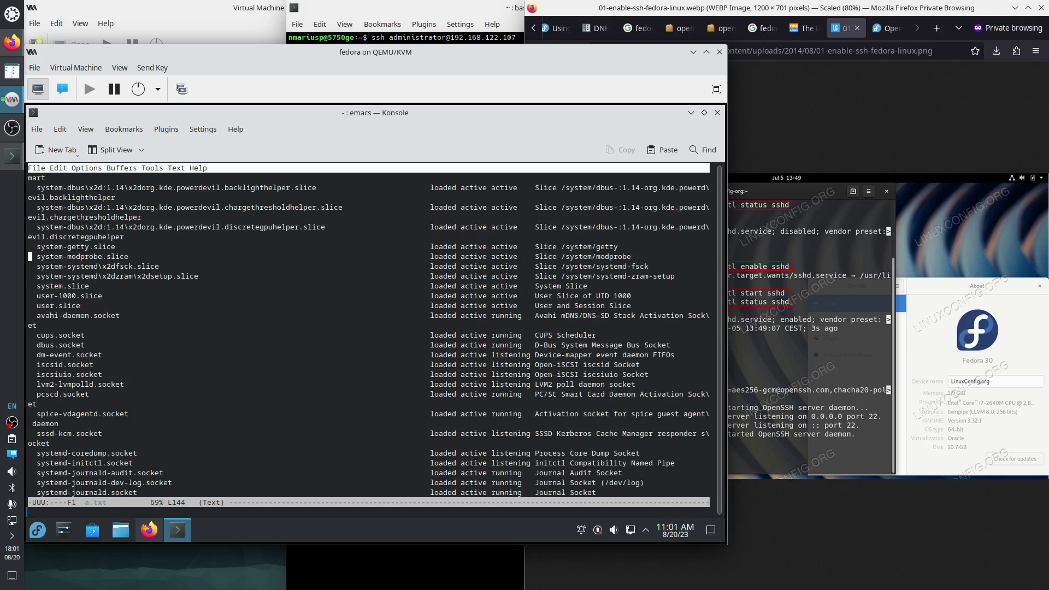
pyautogui.press('Up')
pyautogui.press('Up')
pyautogui.press('Up')
pyautogui.press('Up')
pyautogui.press('Up')
pyautogui.press('Up')
pyautogui.press('Up')
pyautogui.press('Up')
pyautogui.press('Up')
pyautogui.press('Up')
pyautogui.press('Up')
pyautogui.press('Up')
pyautogui.press('Up')
pyautogui.press('Up')
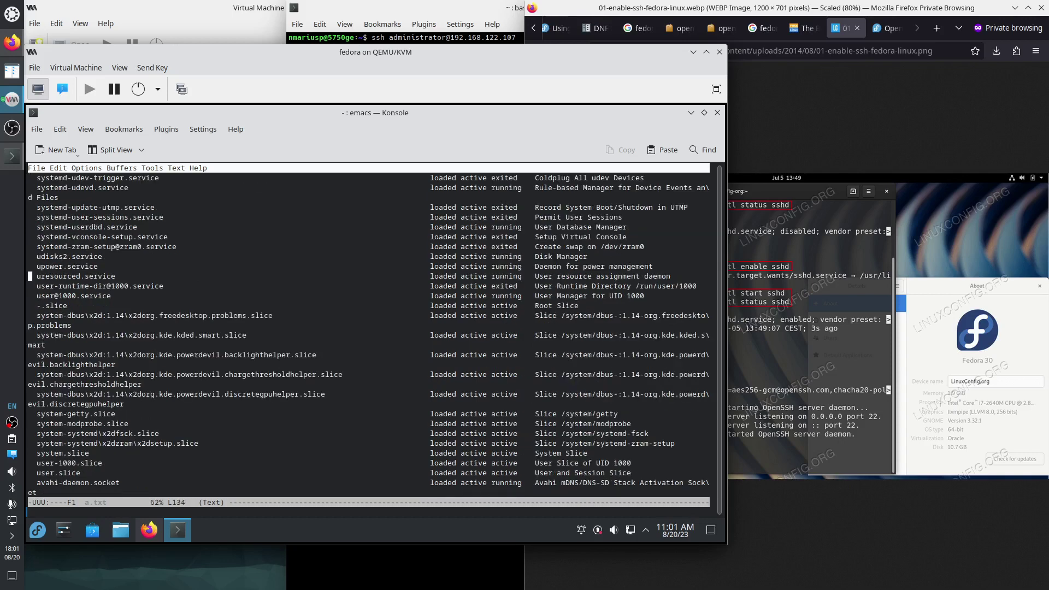
pyautogui.press('Up')
pyautogui.press('Up')
pyautogui.press('Up')
pyautogui.press('Up')
pyautogui.press('Up')
pyautogui.press('Up')
pyautogui.press('Up')
pyautogui.press('Up')
pyautogui.press('Up')
pyautogui.press('Up')
pyautogui.press('Up')
pyautogui.press('Up')
pyautogui.press('Up')
pyautogui.press('Up')
pyautogui.press('Up')
pyautogui.press('Up')
pyautogui.press('Up')
pyautogui.press('Up')
pyautogui.press('Up')
pyautogui.press('Up')
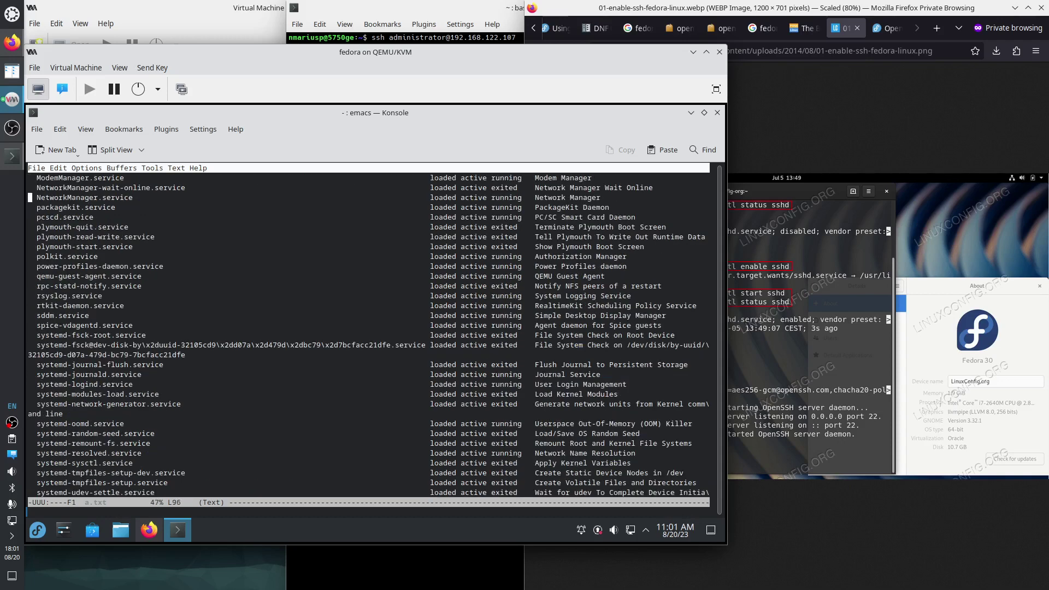
pyautogui.press('Up')
pyautogui.press('Up')
pyautogui.press('Up')
pyautogui.press('Up')
pyautogui.press('Up')
pyautogui.press('Up')
pyautogui.press('Up')
pyautogui.press('Up')
pyautogui.press('Up')
pyautogui.press('Up')
pyautogui.press('Up')
pyautogui.press('Up')
pyautogui.press('Up')
pyautogui.press('Up')
pyautogui.press('Up')
pyautogui.press('Up')
pyautogui.press('Up')
pyautogui.press('Up')
pyautogui.press('Up')
pyautogui.press('Up')
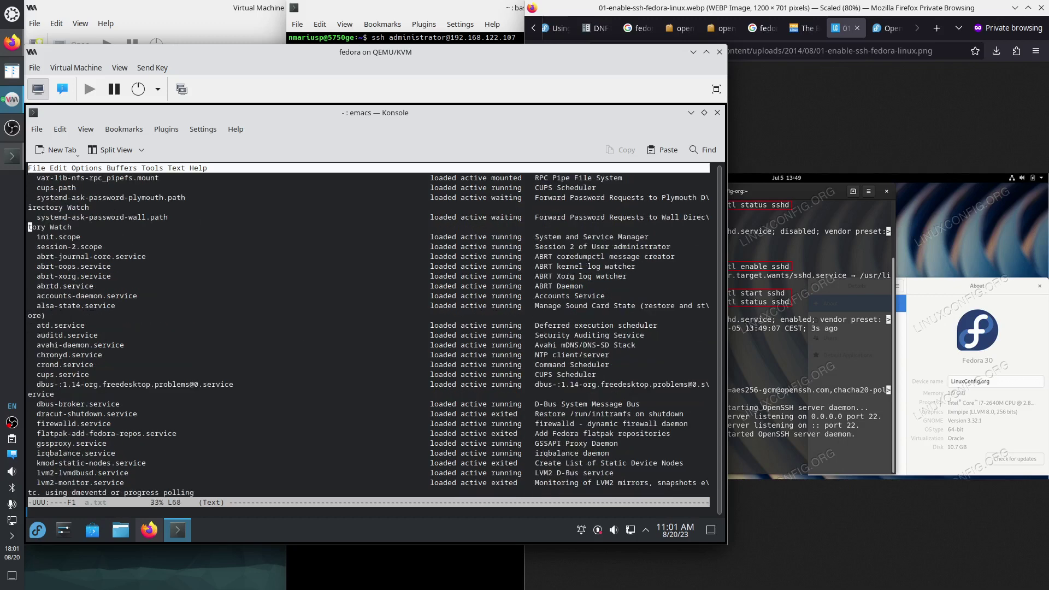
pyautogui.hotkey('ctrl', 'x')
pyautogui.hotkey('ctrl', 'c')
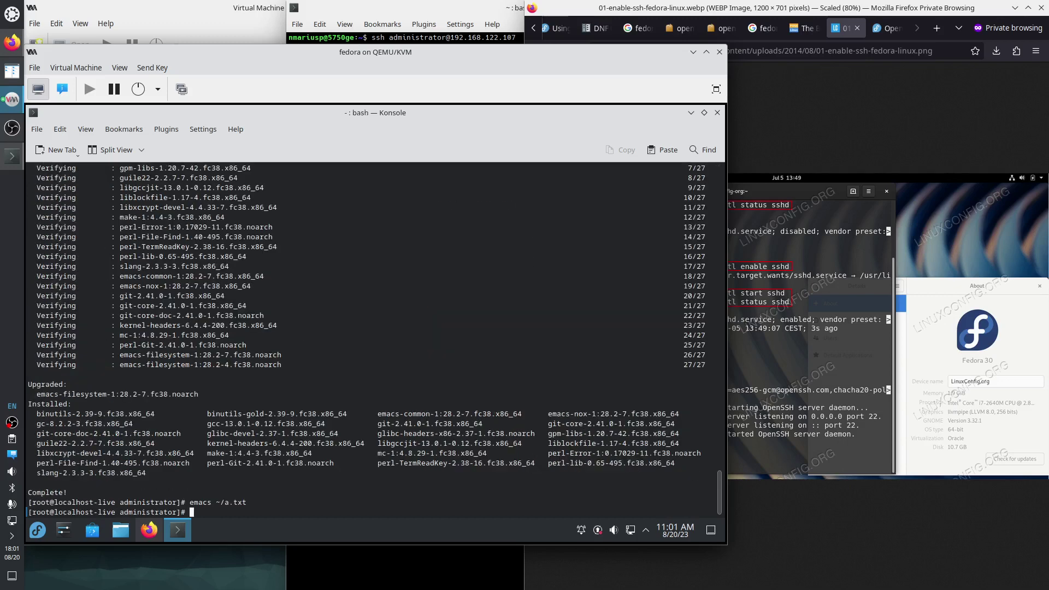
# Tile Firefox top-right and run 'systemctl status sshd' in the guest, showing it inactive and disabled.
pyautogui.moveTo(824, 9); pyautogui.dragTo(1048, 41)
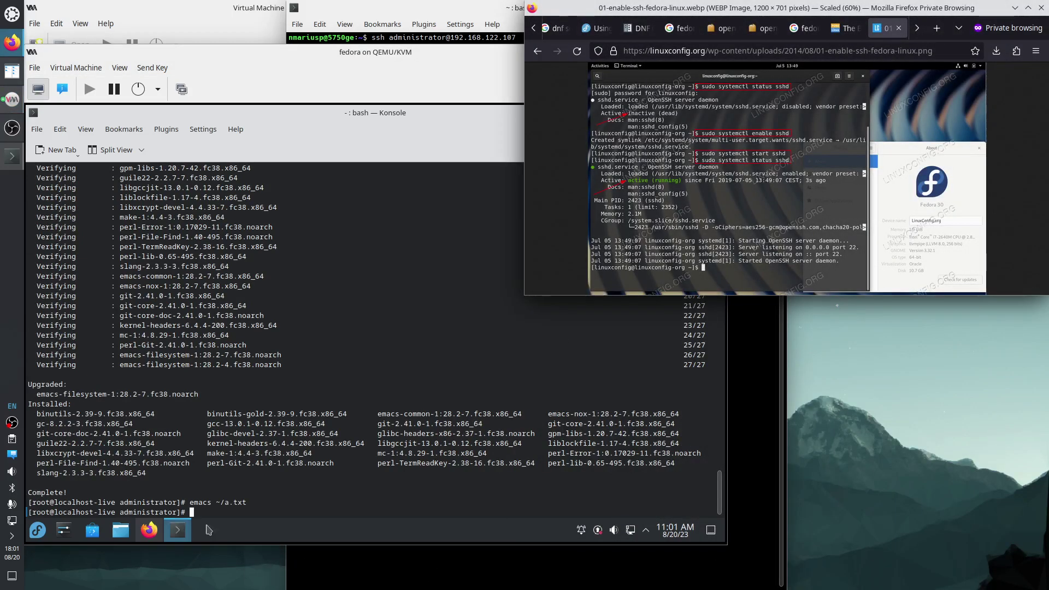
pyautogui.click(226, 512)
pyautogui.write('systemc')
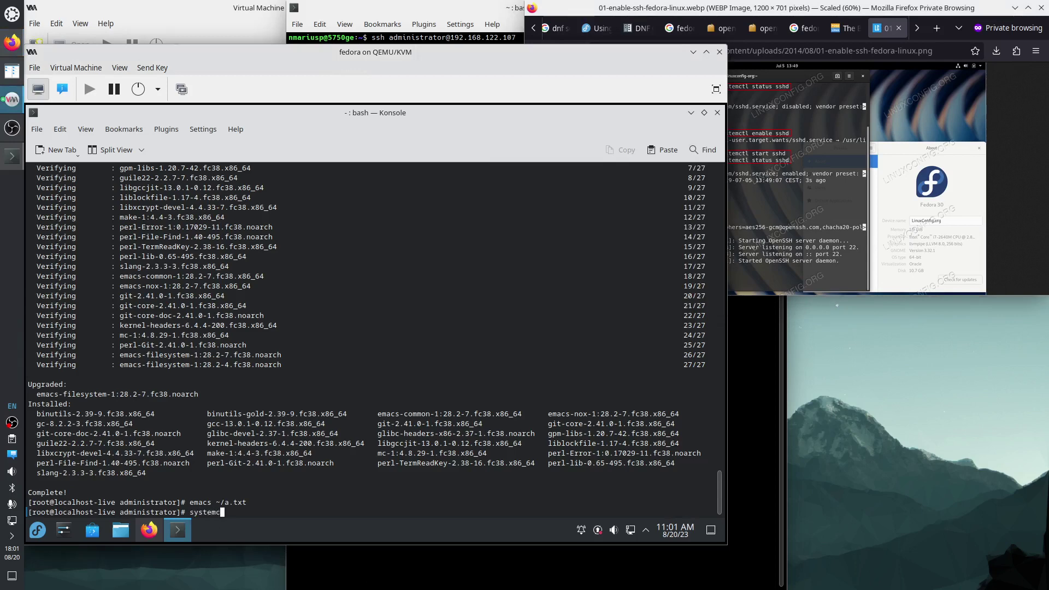
pyautogui.write('tl status sshd')
pyautogui.press('Return')
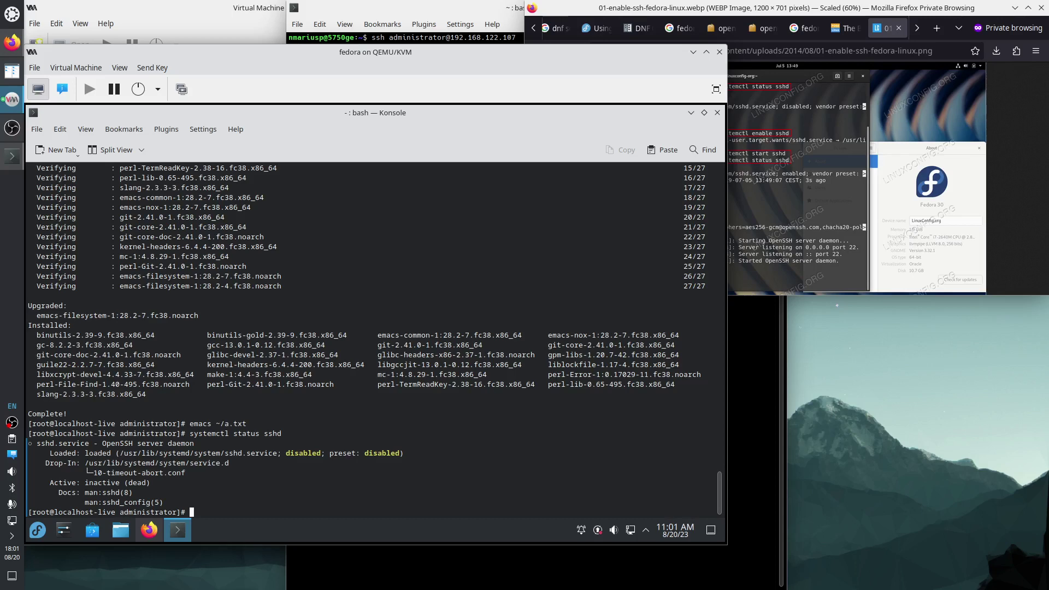
pyautogui.scroll(3, 296, 353)
pyautogui.scroll(-3, 296, 354)
# Display the 'systemctl --help' text in the guest terminal.
pyautogui.press('Up')
pyautogui.press('BackSpace')
pyautogui.press('BackSpace')
pyautogui.press('BackSpace')
pyautogui.press('BackSpace')
pyautogui.press('BackSpace')
pyautogui.press('BackSpace')
pyautogui.press('BackSpace')
pyautogui.press('BackSpace')
pyautogui.press('BackSpace')
pyautogui.press('BackSpace')
pyautogui.press('BackSpace')
pyautogui.press('BackSpace')
pyautogui.write('--help')
pyautogui.press('Return')
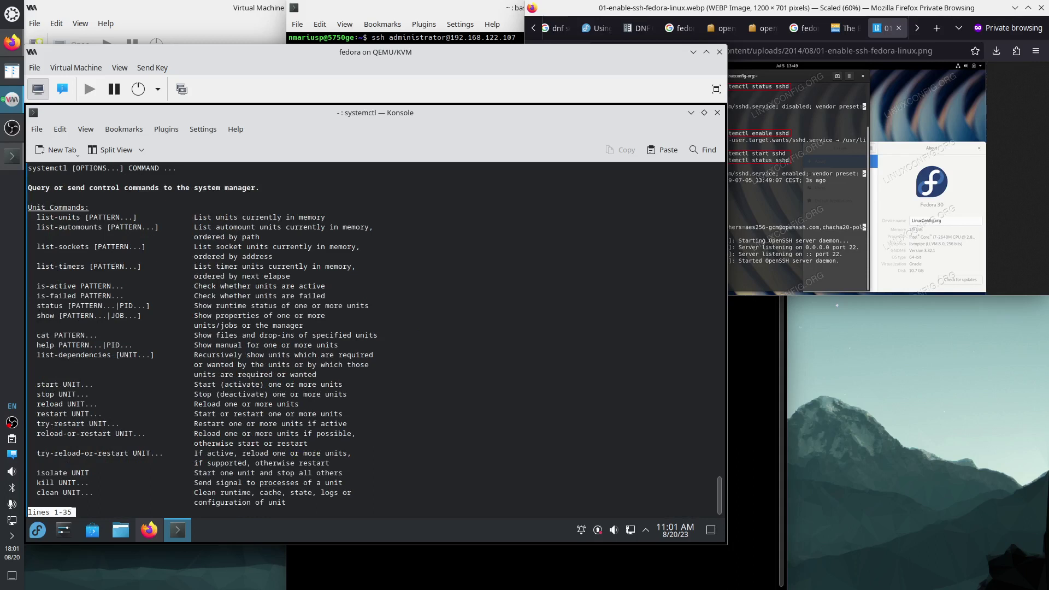
# Leave the systemctl help pager and recheck 'systemctl status sshd'.
pyautogui.press('Down')
pyautogui.press('Down')
pyautogui.press('Down')
pyautogui.press('Down')
pyautogui.press('Down')
pyautogui.press('Down')
pyautogui.press('Down')
pyautogui.press('Down')
pyautogui.press('Down')
pyautogui.press('Down')
pyautogui.press('Down')
pyautogui.press('Down')
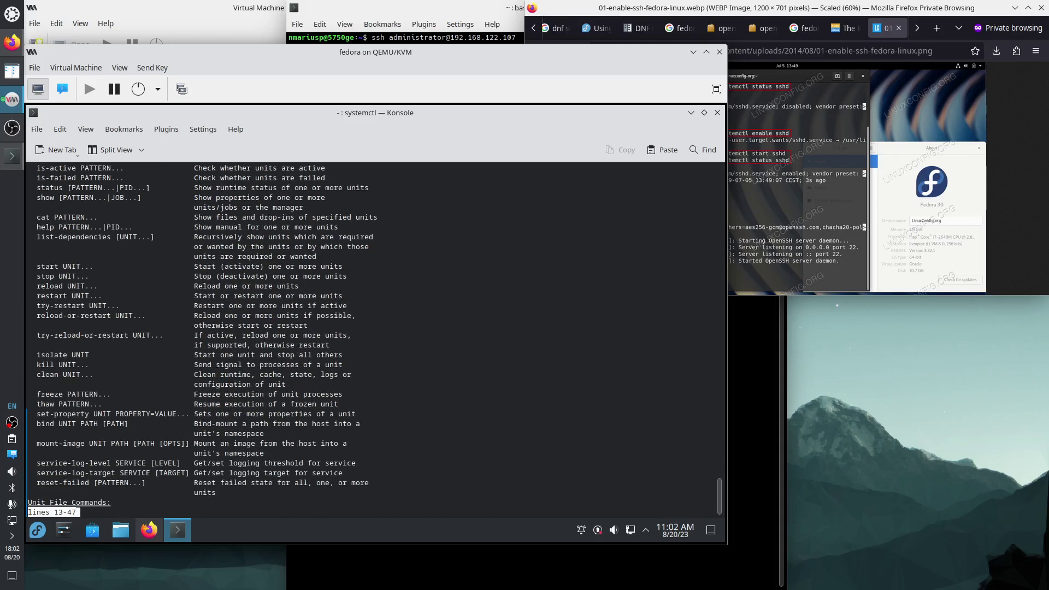
pyautogui.press('Down')
pyautogui.press('Down')
pyautogui.press('Down')
pyautogui.press('Down')
pyautogui.press('Down')
pyautogui.press('Down')
pyautogui.press('Down')
pyautogui.press('Down')
pyautogui.press('Down')
pyautogui.press('Down')
pyautogui.press('Down')
pyautogui.press('Down')
pyautogui.press('Down')
pyautogui.press('Down')
pyautogui.press('Down')
pyautogui.press('Down')
pyautogui.press('Down')
pyautogui.press('Down')
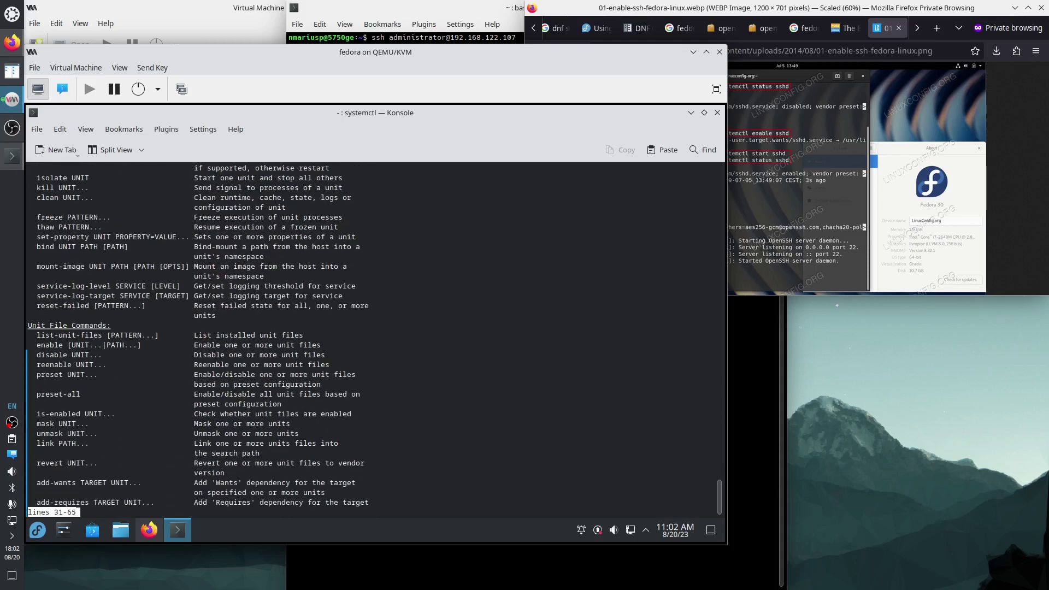
pyautogui.write('q')
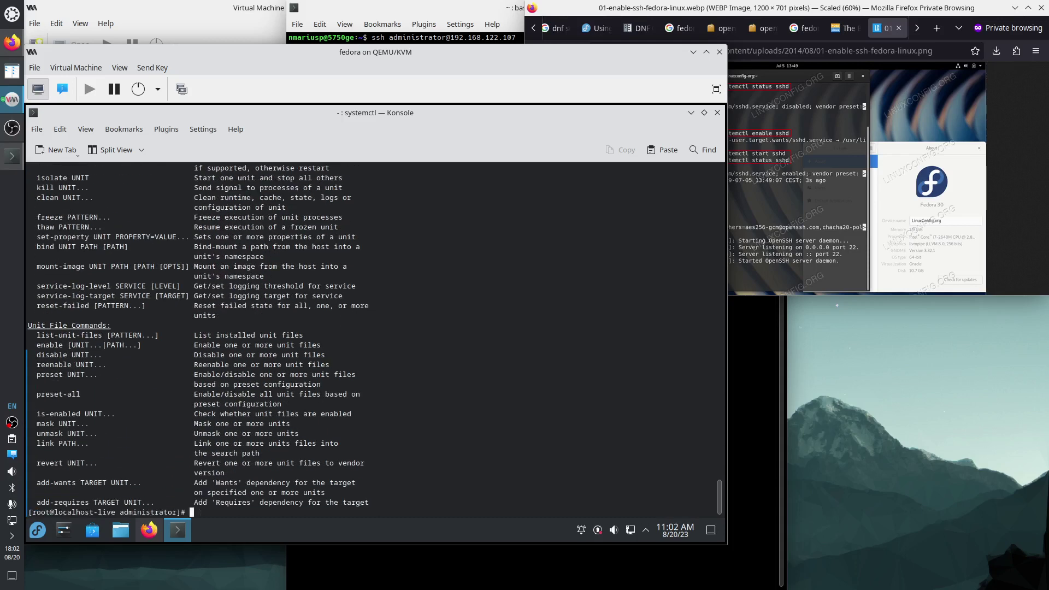
pyautogui.write('systemctl status sshd')
pyautogui.press('Return')
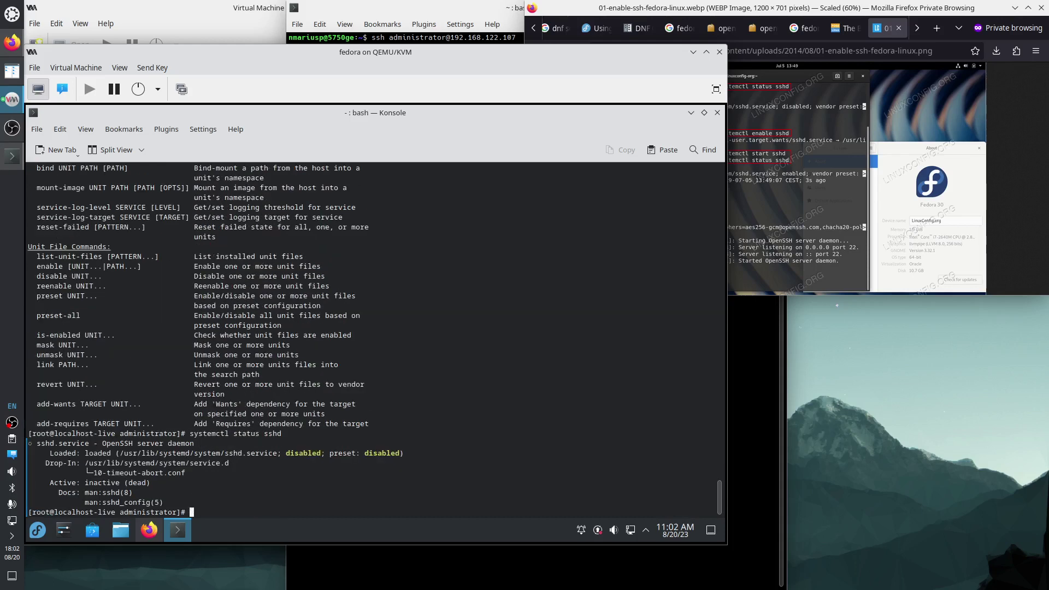
# Run 'systemctl enable --now sshd' and confirm sshd is active and listening on port 22.
pyautogui.press('Up')
pyautogui.press('Left')
pyautogui.press('Left')
pyautogui.press('Left')
pyautogui.press('Left')
pyautogui.press('Left')
pyautogui.press('BackSpace')
pyautogui.press('BackSpace')
pyautogui.press('BackSpace')
pyautogui.press('BackSpace')
pyautogui.press('BackSpace')
pyautogui.press('BackSpace')
pyautogui.write('enable =')
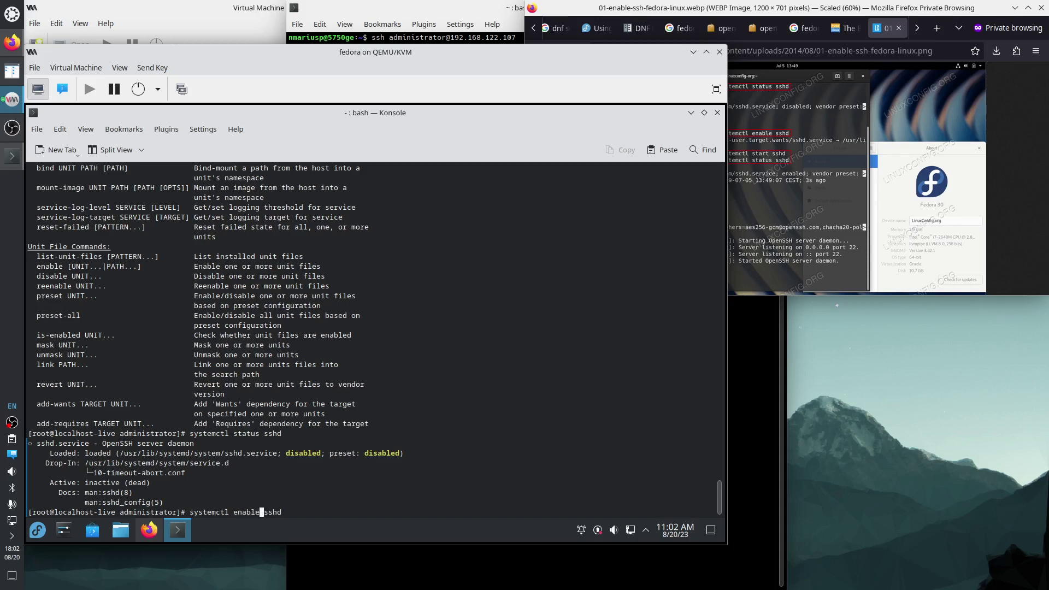
pyautogui.press('BackSpace')
pyautogui.write('--now')
pyautogui.press('Return')
pyautogui.press('Up')
pyautogui.press('Up')
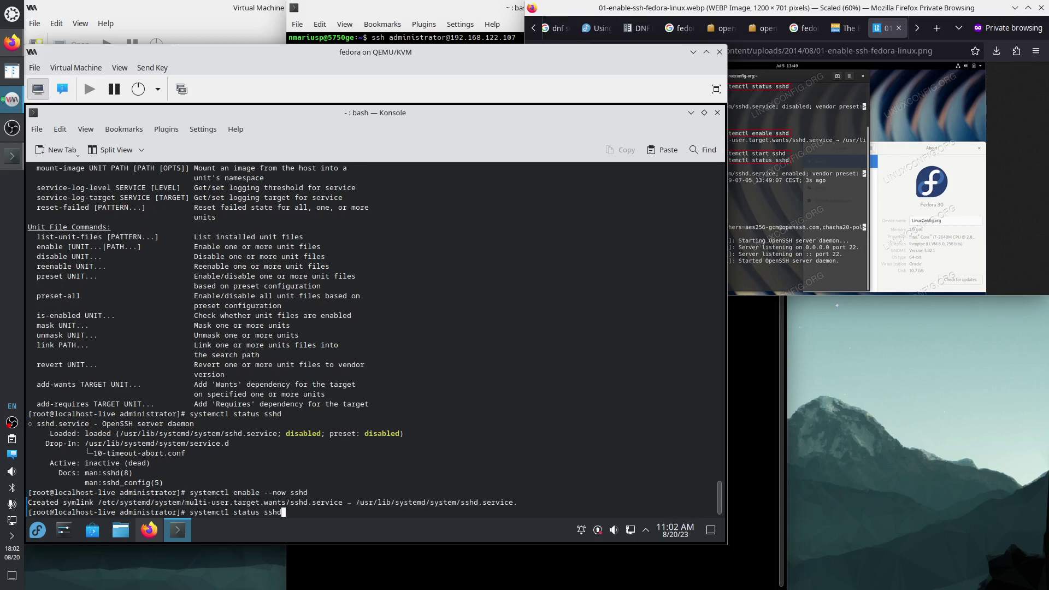
pyautogui.press('Return')
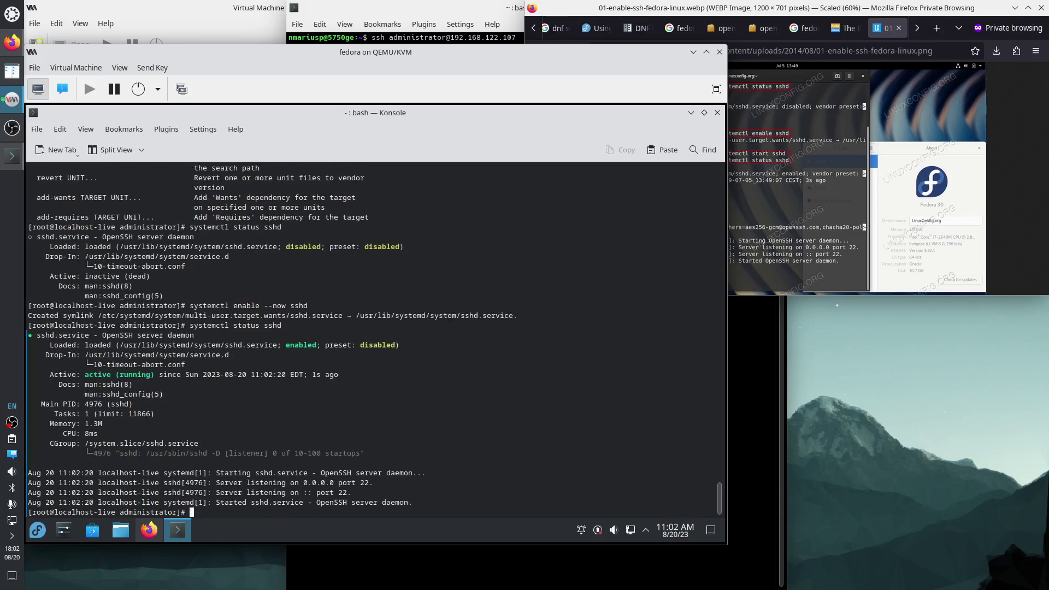
pyautogui.click(306, 9)
# SSH from the host into the VM at 192.168.122.107, accepting its host key and logging in.
pyautogui.press('Up')
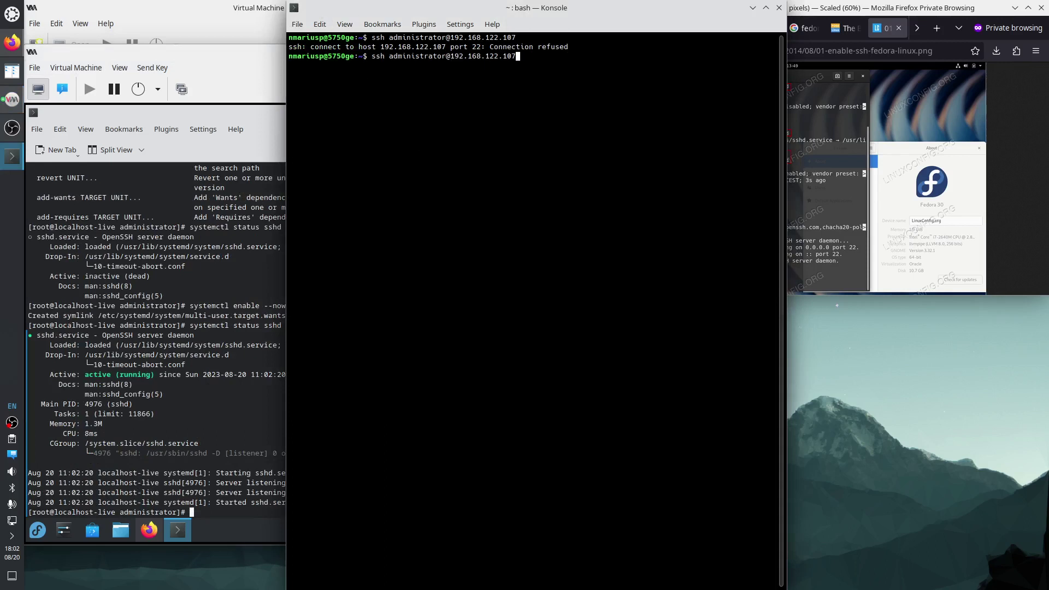
pyautogui.press('Return')
pyautogui.write('yes')
pyautogui.press('Return')
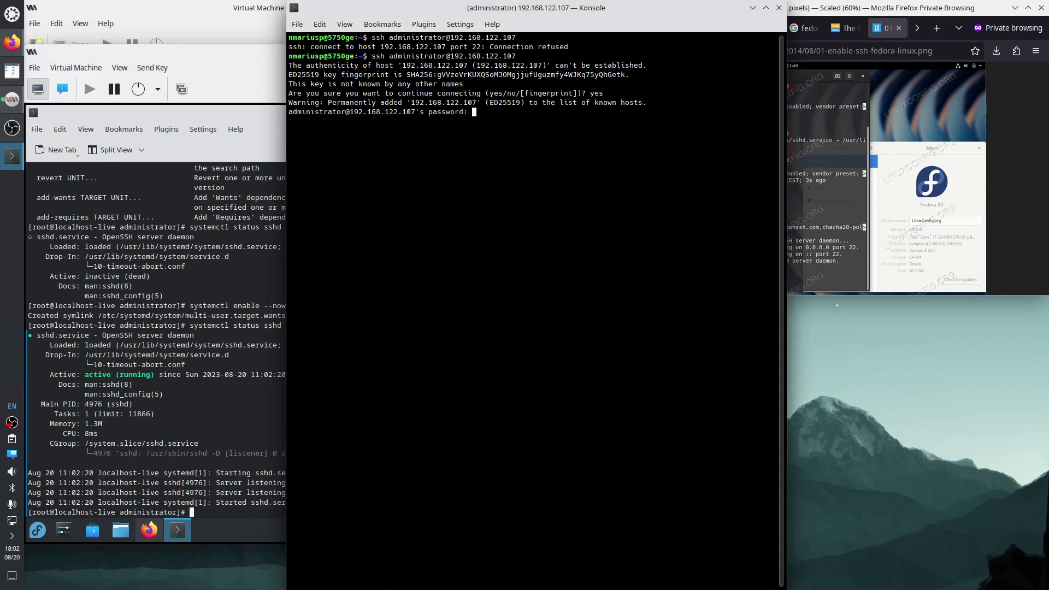
pyautogui.press('Return')
# Become root on the VM with 'sudo su' and tile the Konsole window to the left half.
pyautogui.write('su')
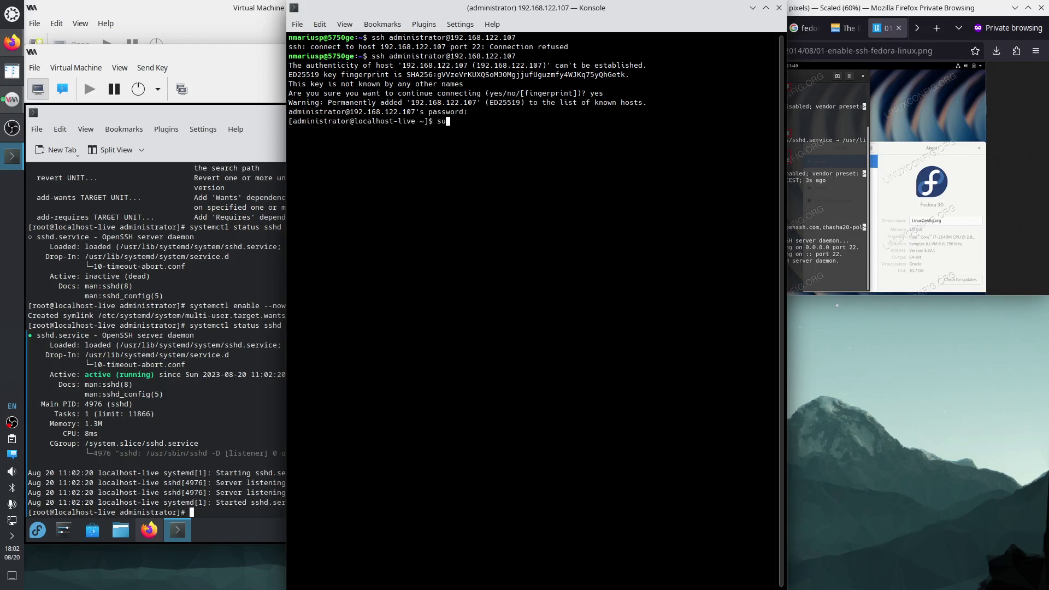
pyautogui.write('do su')
pyautogui.press('Return')
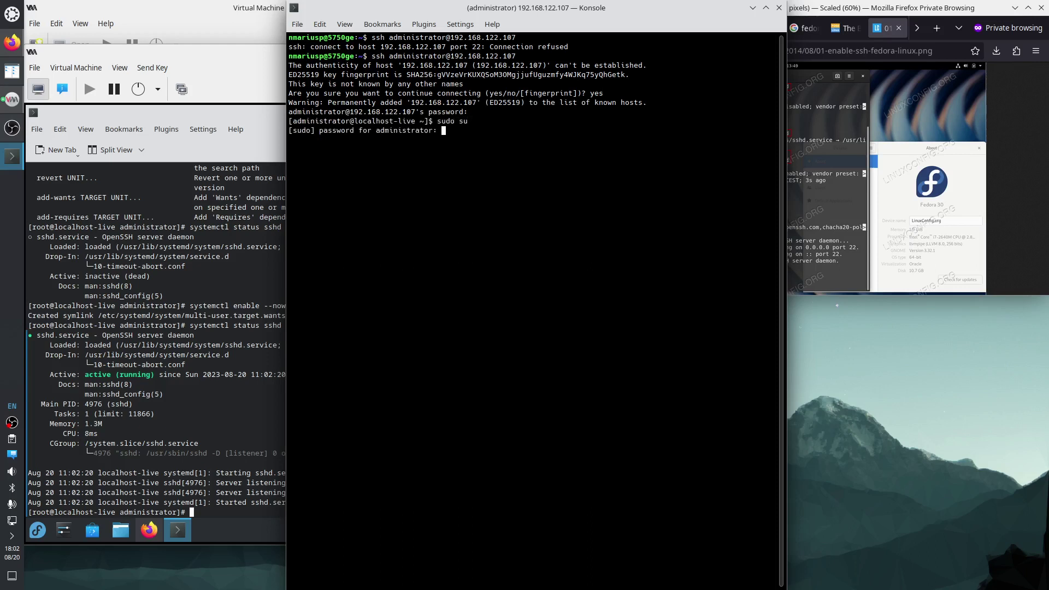
pyautogui.press('Return')
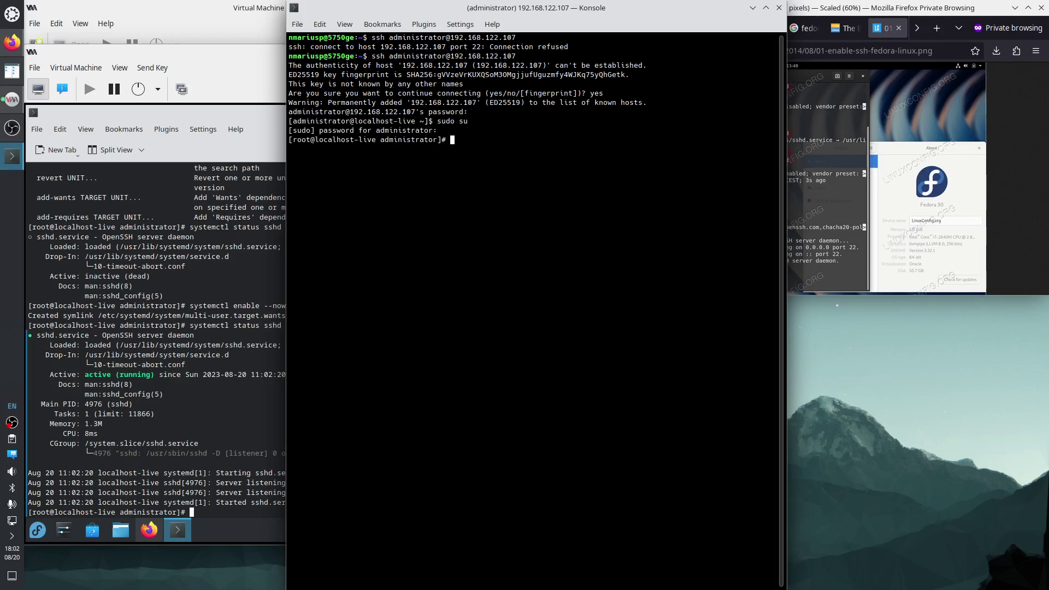
pyautogui.press('super+Left')
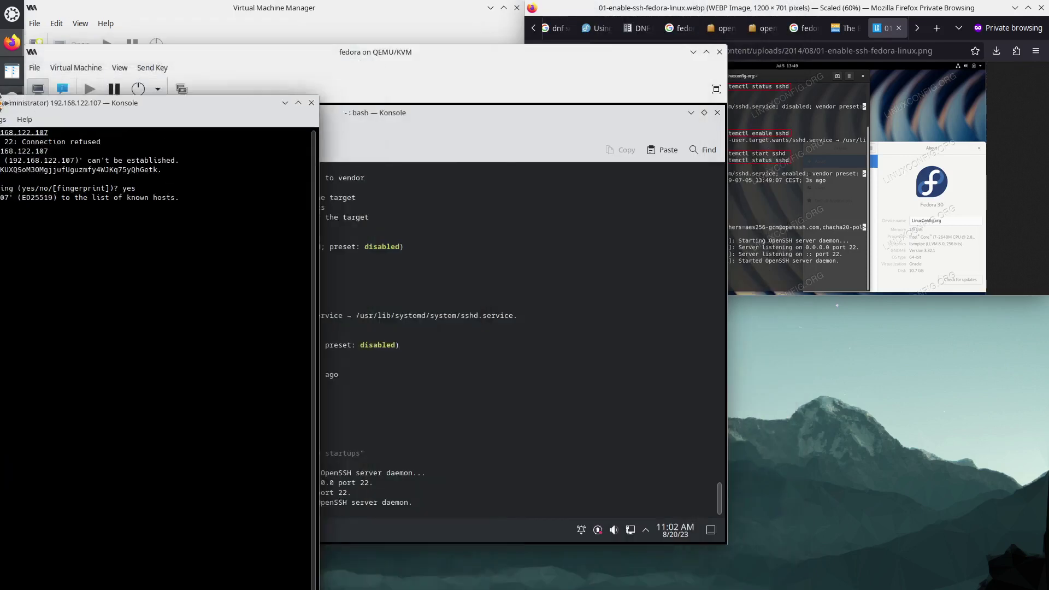
# Close the sshd screenshot, DNF, xrdp and Fedora KDE tabs in Firefox.
pyautogui.click(1035, 189)
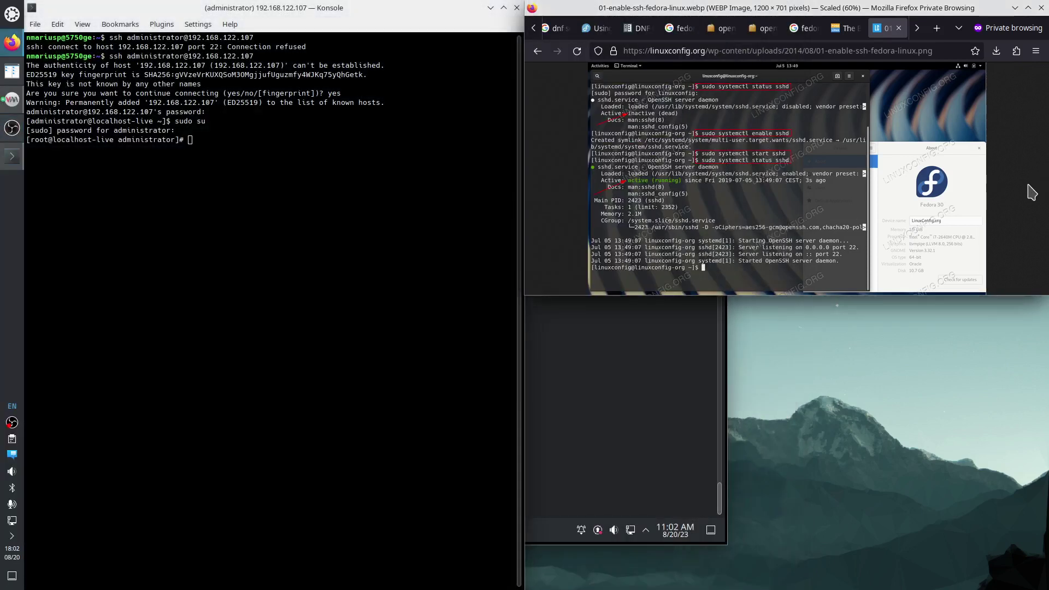
pyautogui.hotkey('ctrl', 'w')
pyautogui.hotkey('ctrl', 'w')
pyautogui.hotkey('ctrl', 'w')
pyautogui.hotkey('ctrl', 'w')
pyautogui.hotkey('ctrl', 'w')
pyautogui.hotkey('ctrl', 'w')
pyautogui.hotkey('ctrl', 'w')
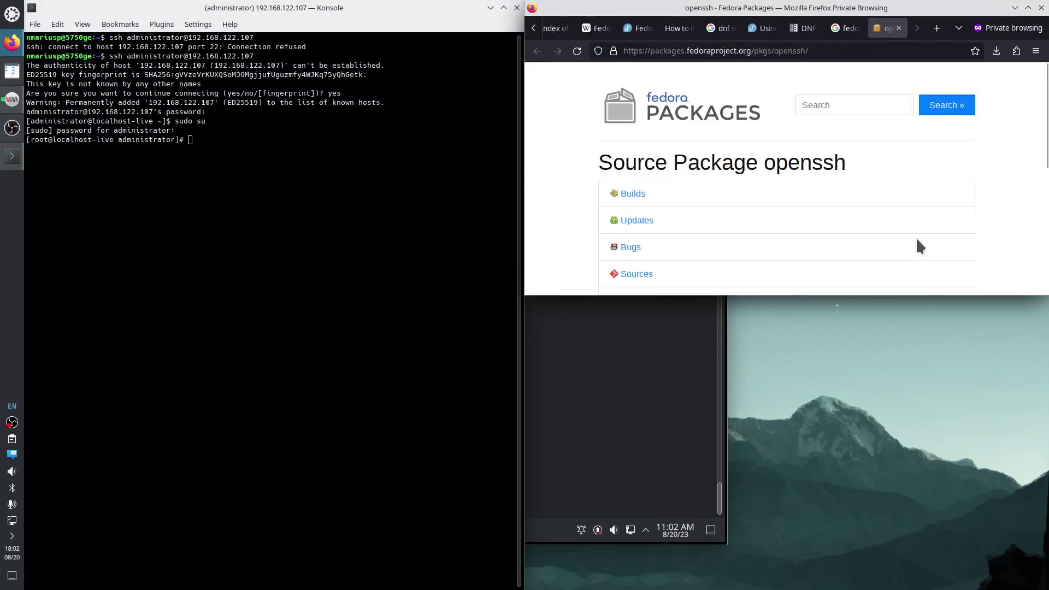
pyautogui.hotkey('ctrl', 'w')
pyautogui.hotkey('ctrl', 'w')
pyautogui.hotkey('ctrl', 'w')
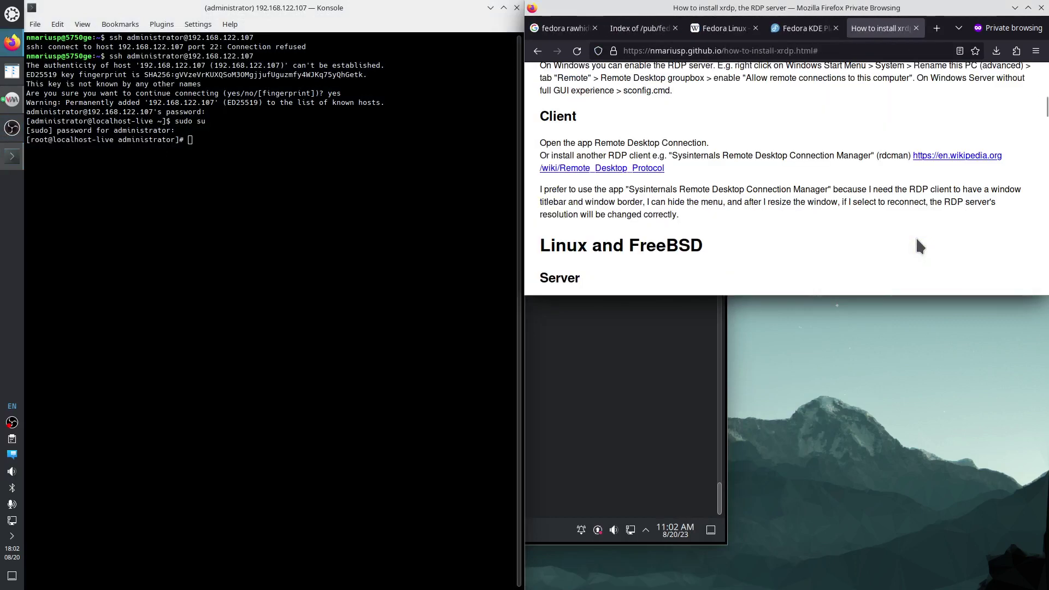
pyautogui.hotkey('ctrl', 'w')
pyautogui.hotkey('ctrl', 'w')
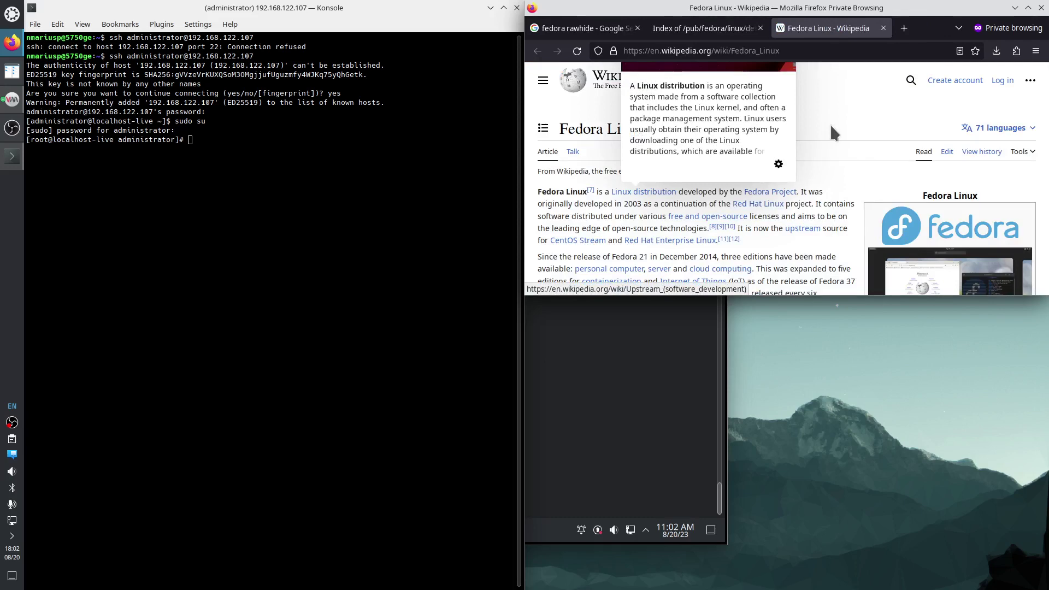
# Search 'wiki rdp', open the Wikipedia Remote Desktop Protocol article, and make the window taller.
pyautogui.hotkey('ctrl', 't')
pyautogui.write('wiki ')
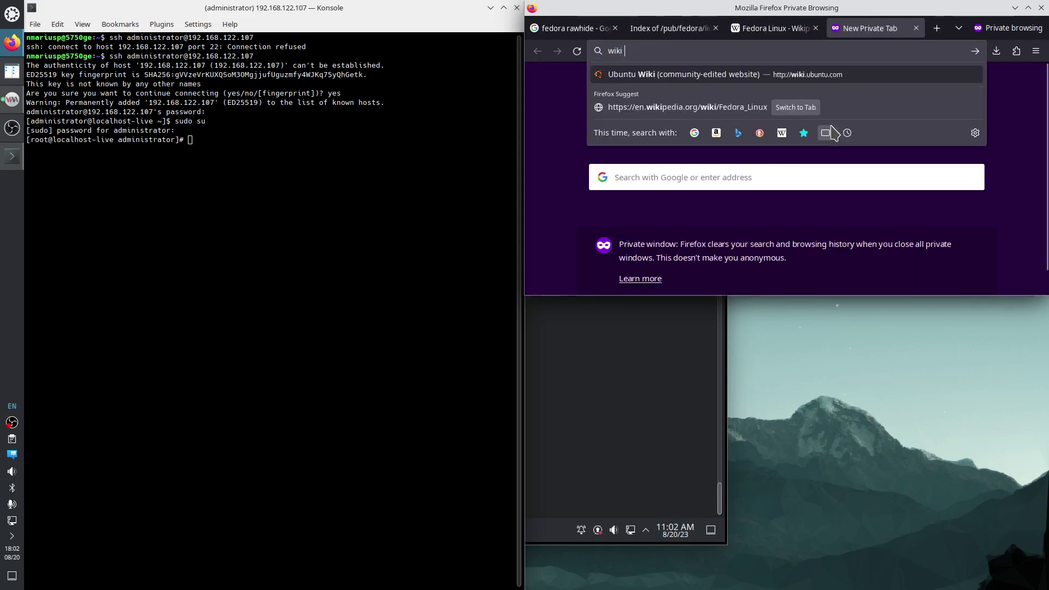
pyautogui.write('rdp')
pyautogui.press('Return')
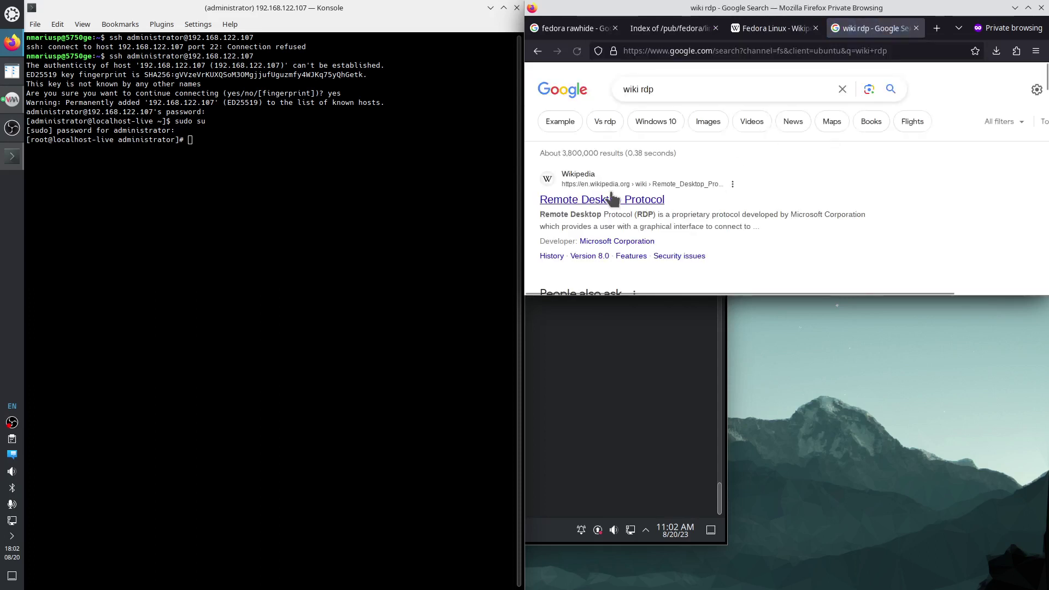
pyautogui.rightClick(602, 205)
pyautogui.click(626, 208)
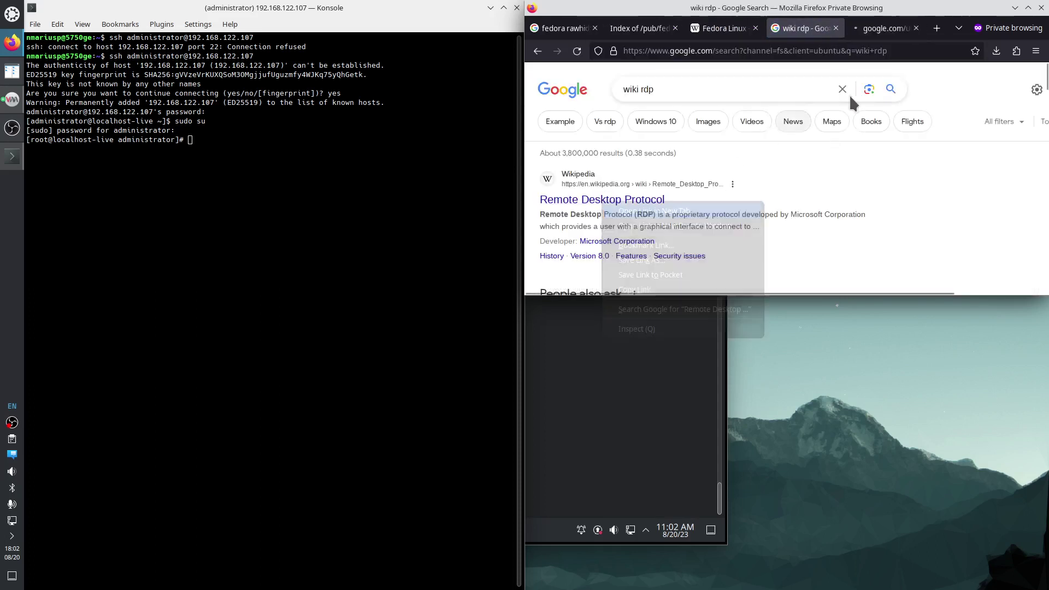
pyautogui.click(885, 28)
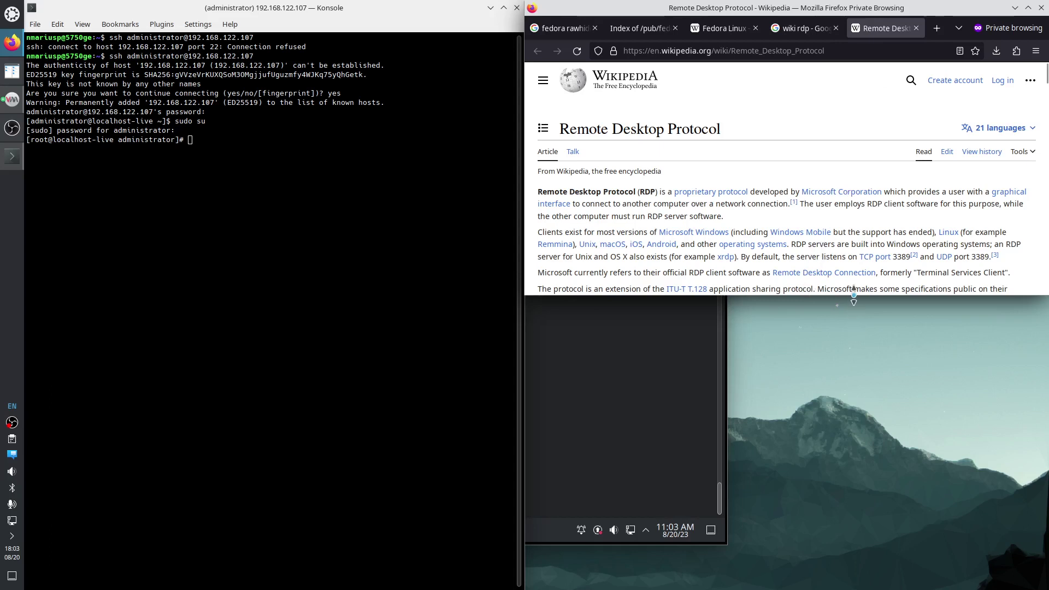
pyautogui.moveTo(851, 295); pyautogui.dragTo(834, 501)
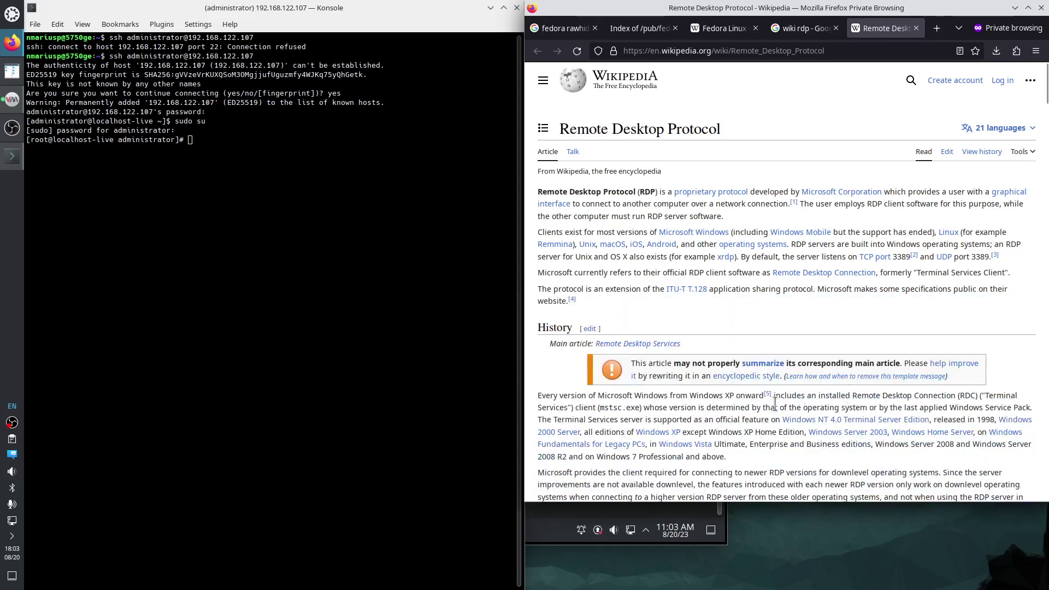
pyautogui.scroll(-5, 776, 336)
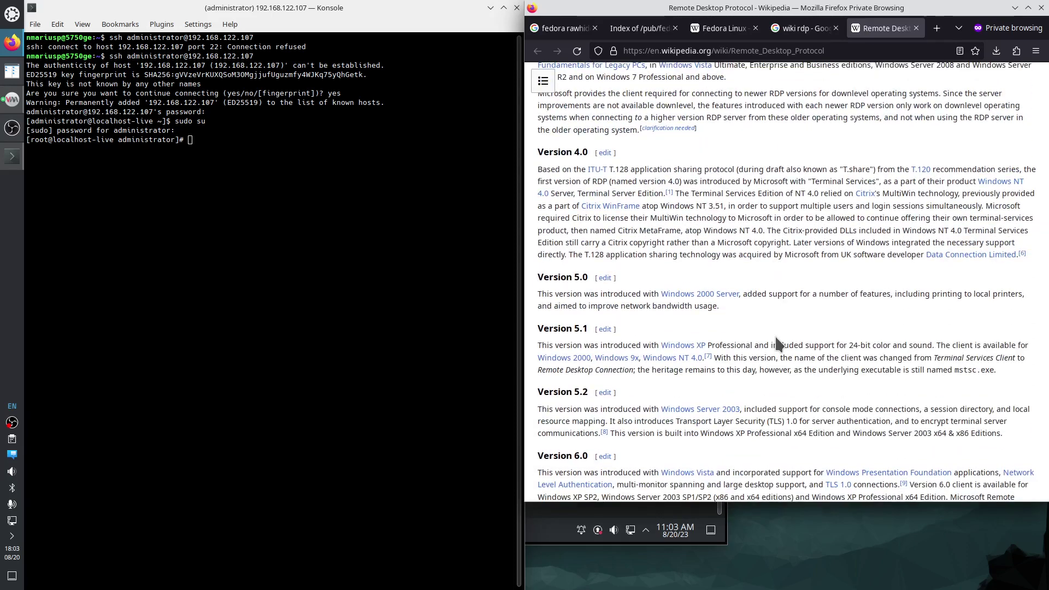
pyautogui.scroll(5, 778, 344)
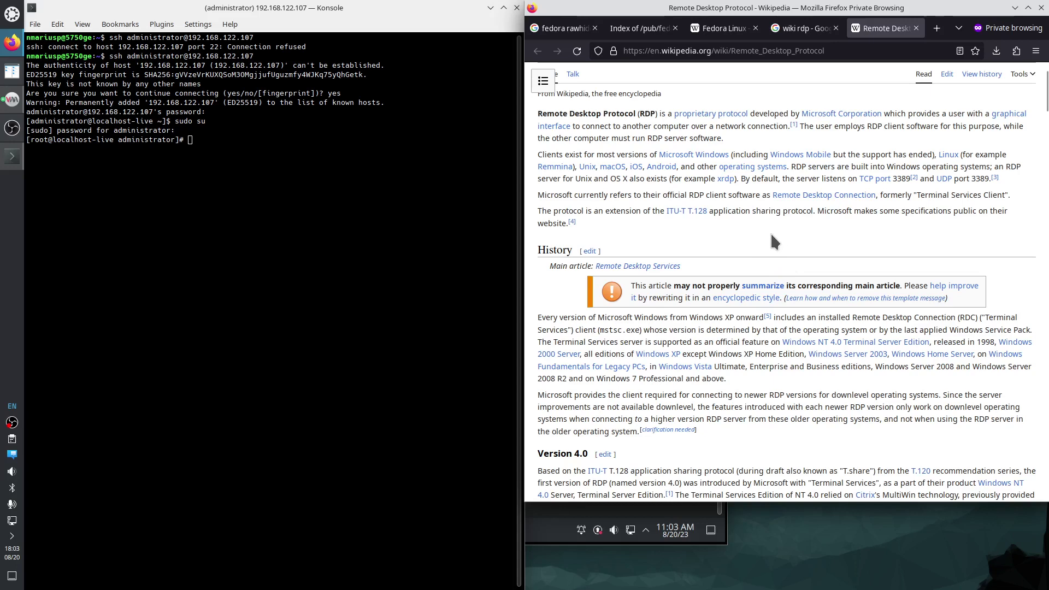
# Open the nmariusp.github.io wiki site in a new private tab.
pyautogui.hotkey('ctrl', 't')
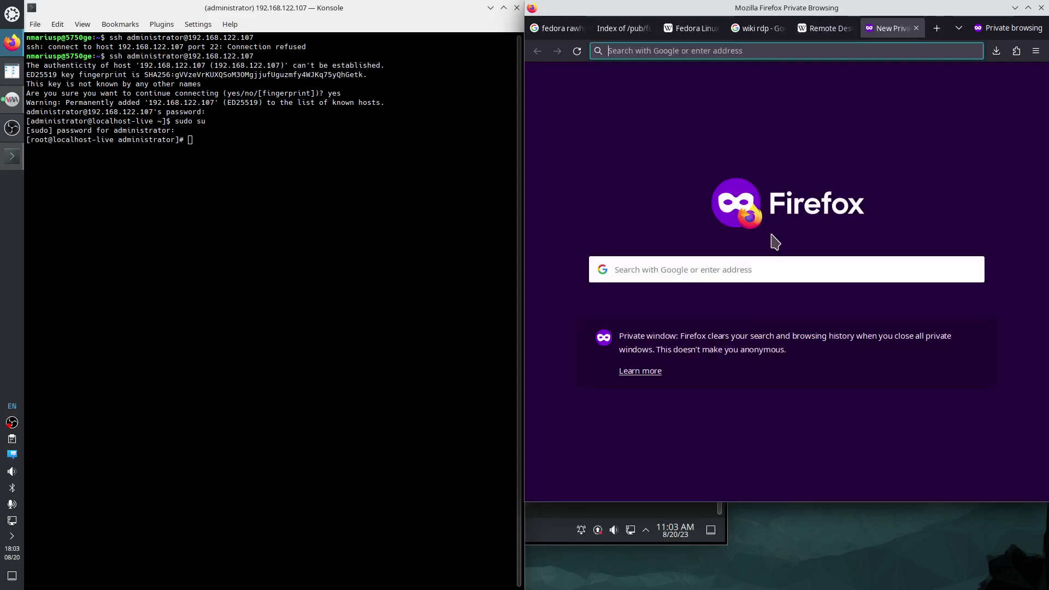
pyautogui.write('nmariusp.')
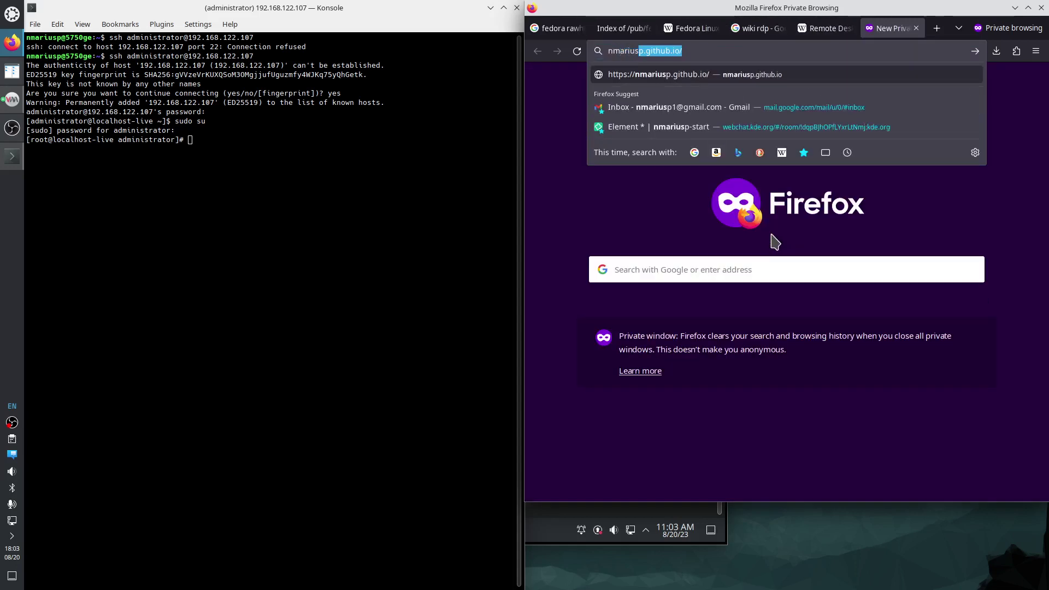
pyautogui.write('githgu')
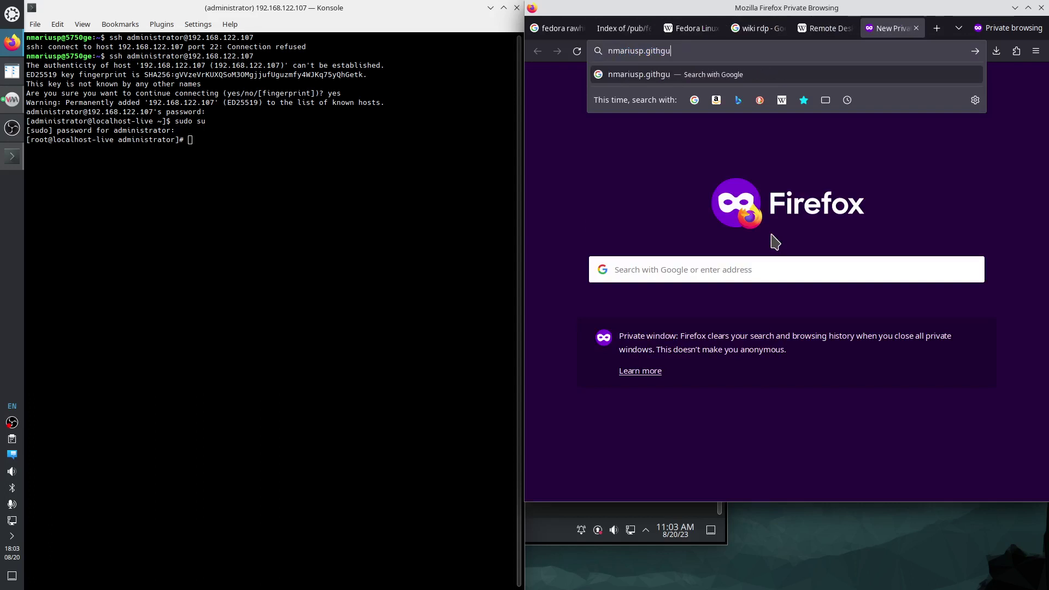
pyautogui.press('BackSpace')
pyautogui.press('BackSpace')
pyautogui.write('ub.io/')
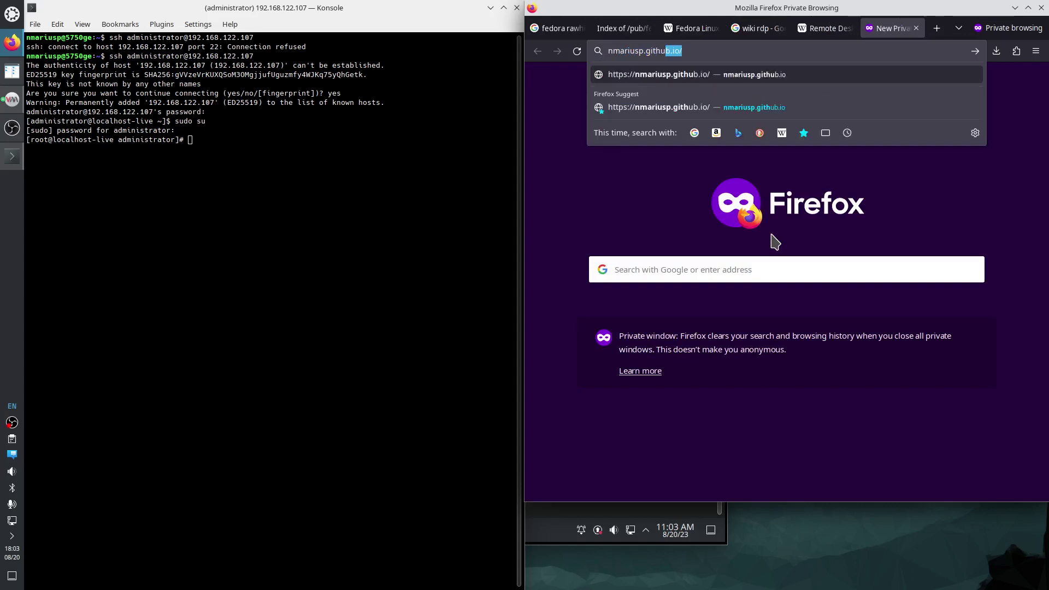
pyautogui.press('Return')
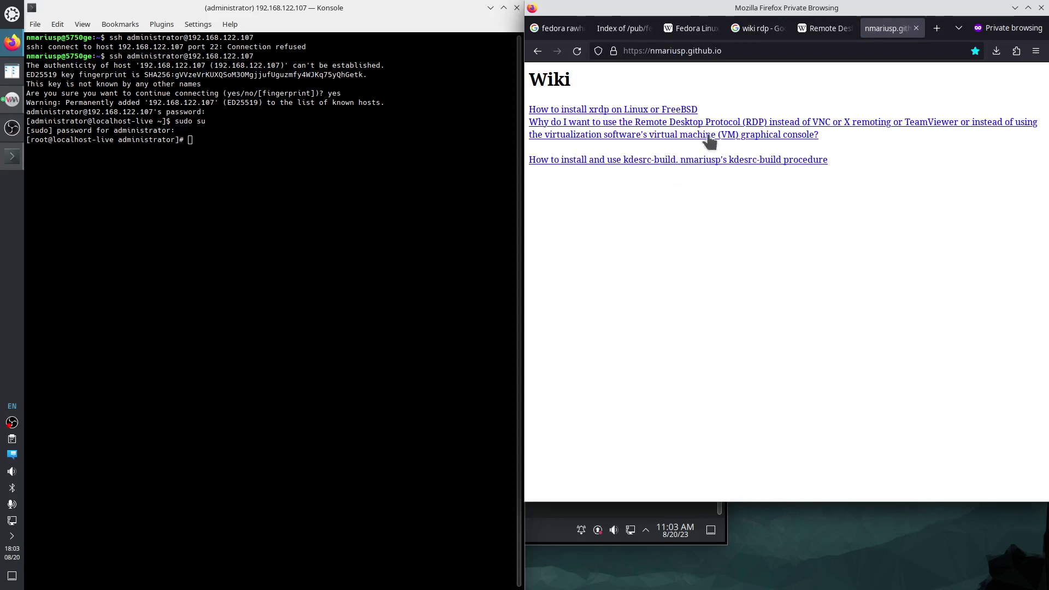
# Open the xrdp install guide at its Fedora section and type 'dnf search xrdp' in the terminal.
pyautogui.click(657, 112)
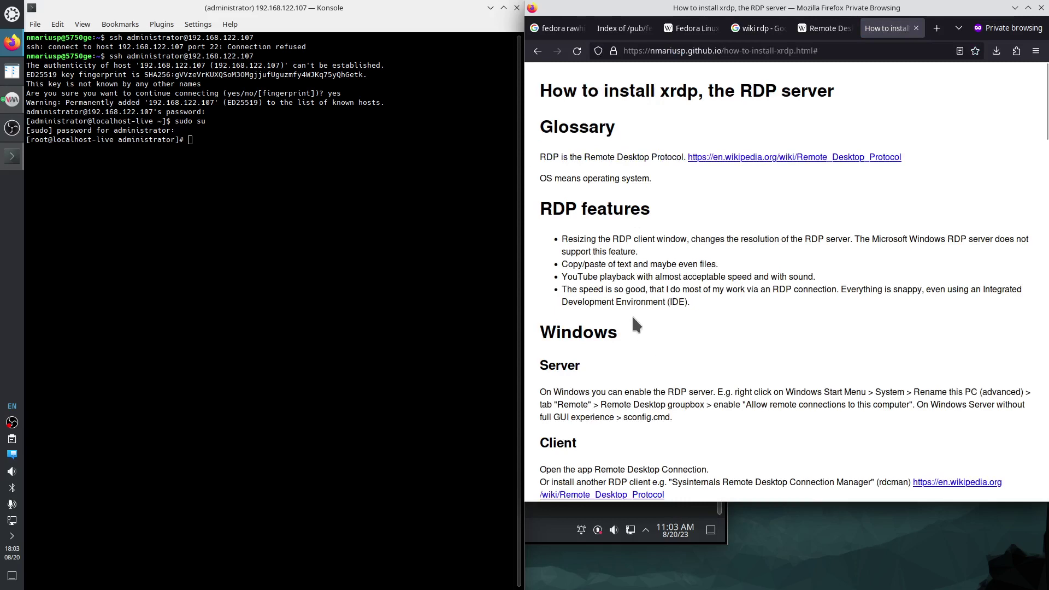
pyautogui.scroll(-3, 632, 316)
pyautogui.scroll(-4, 646, 393)
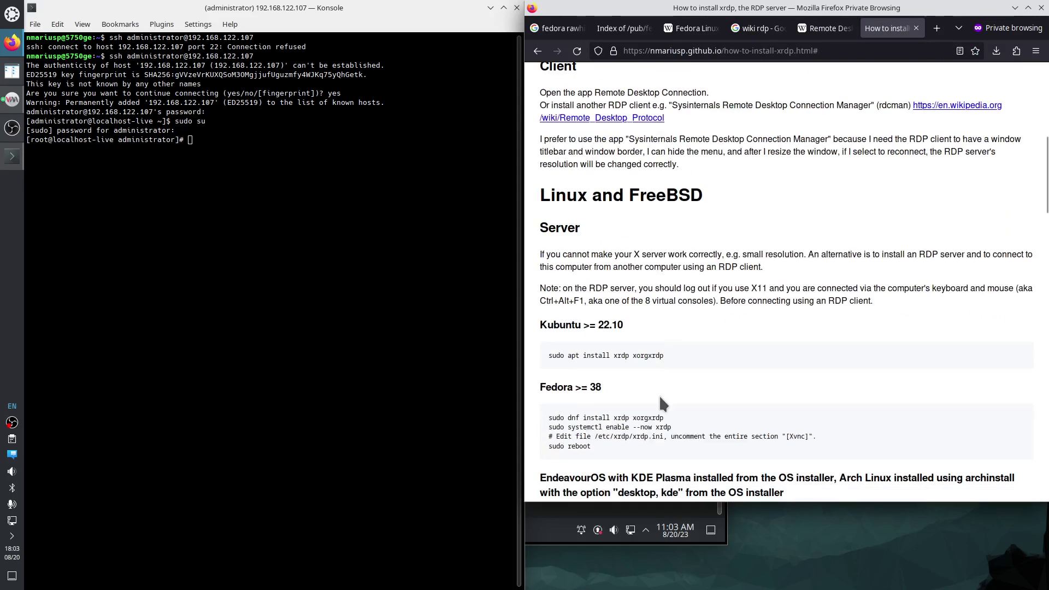
pyautogui.scroll(-2, 656, 395)
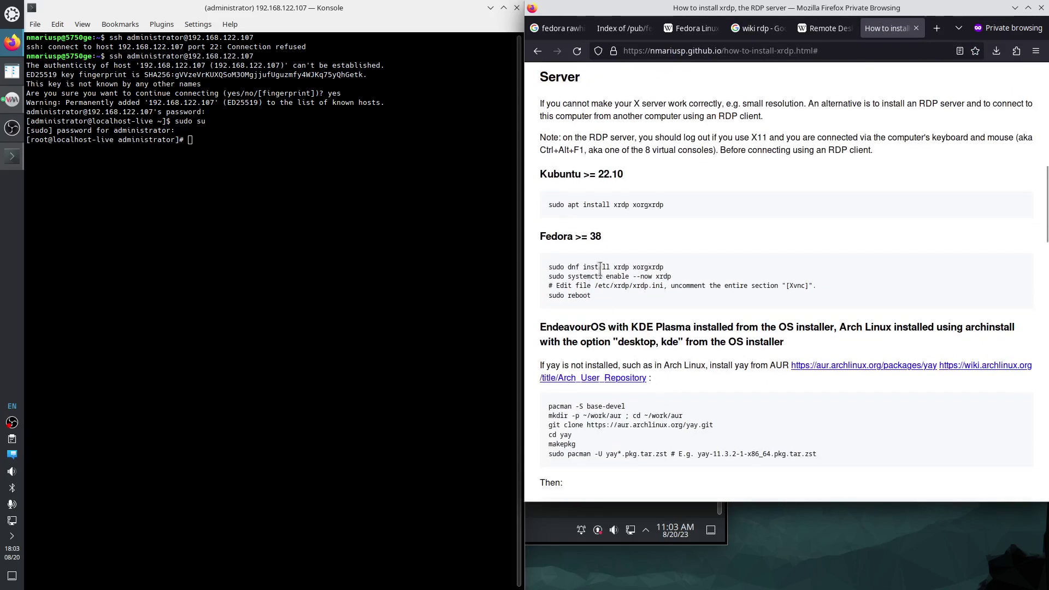
pyautogui.click(210, 159)
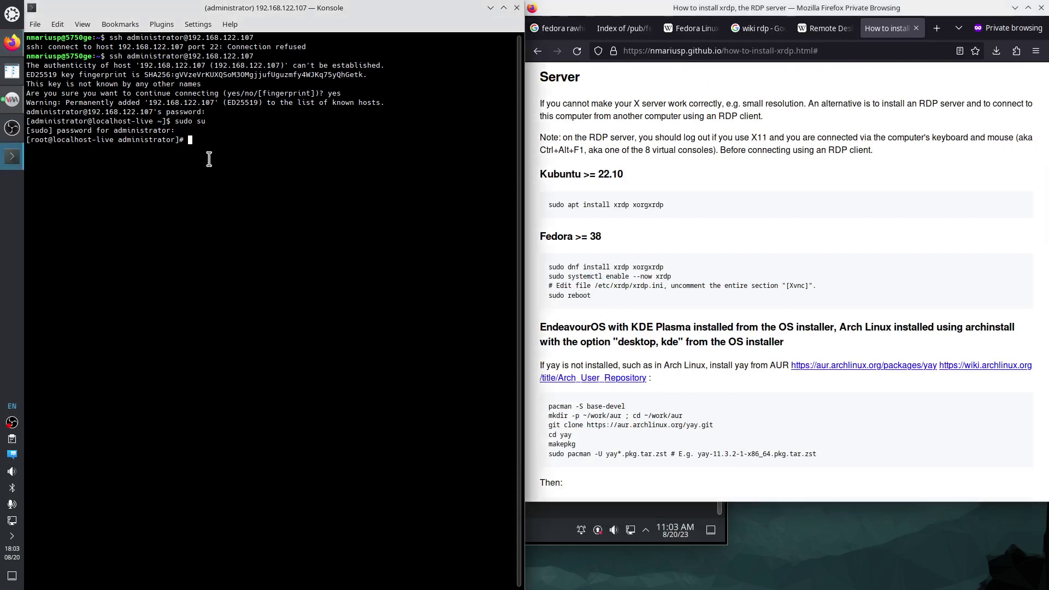
pyautogui.write('dnf search xrdp')
# Run the xrdp package search, then search 'wiki xrdp' and open the Wikipedia Xrdp article in a new tab.
pyautogui.press('Return')
pyautogui.click(712, 236)
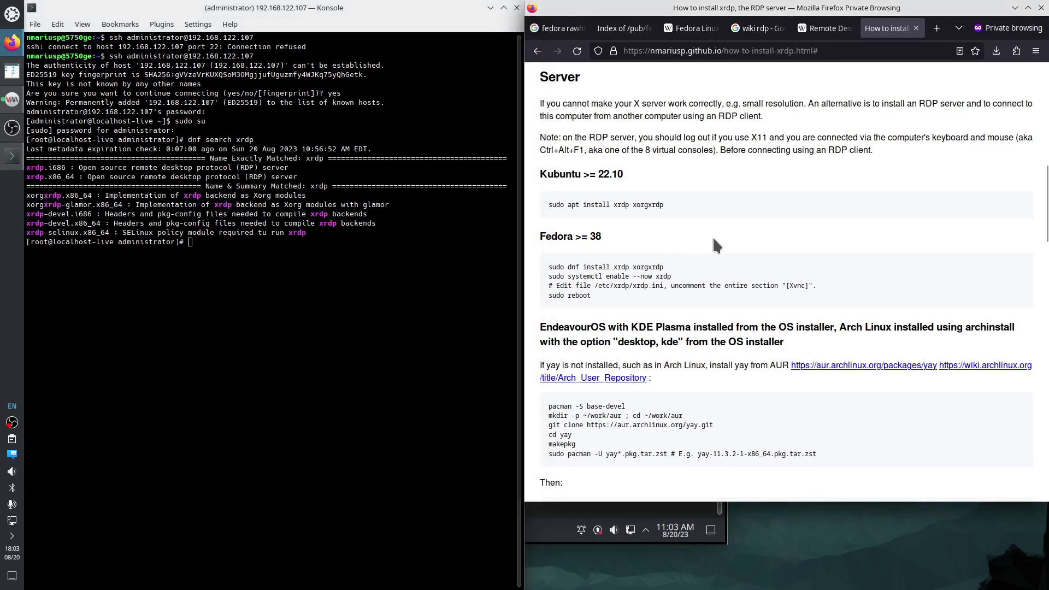
pyautogui.hotkey('ctrl', 't')
pyautogui.write('wiki xrdp')
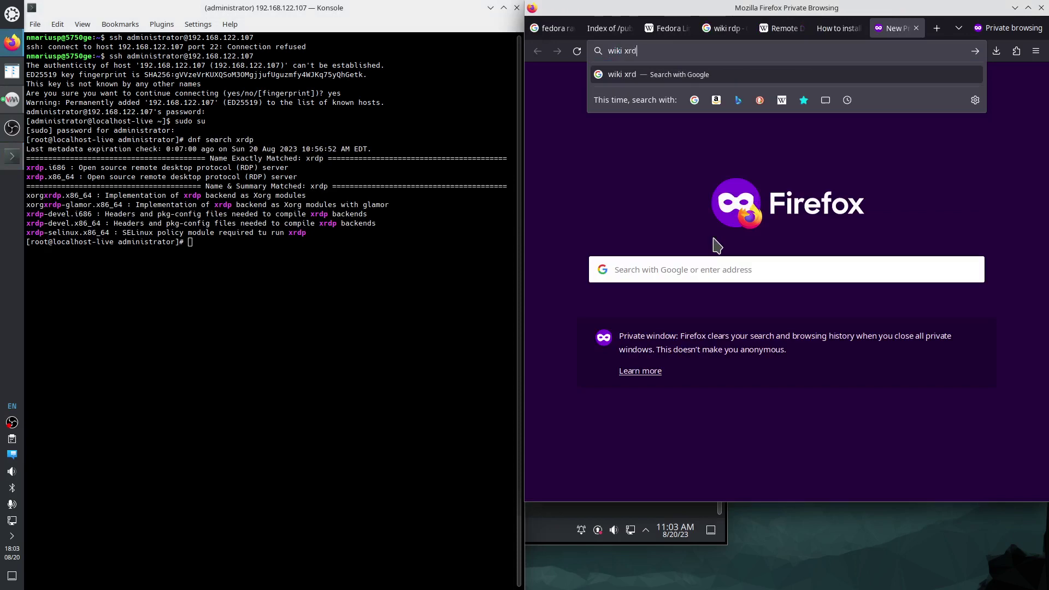
pyautogui.press('Return')
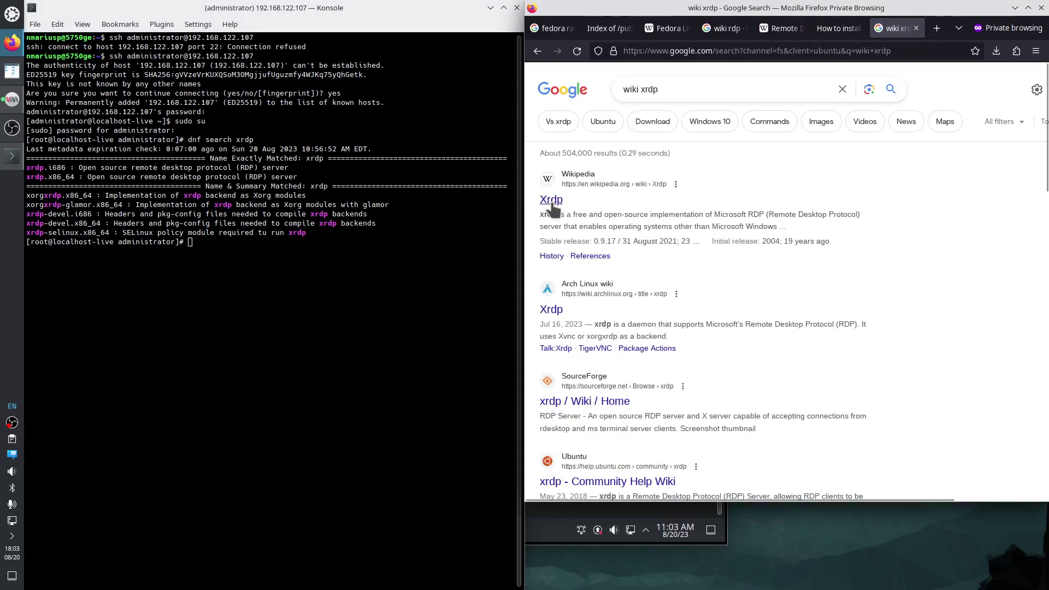
pyautogui.rightClick(553, 204)
pyautogui.click(578, 216)
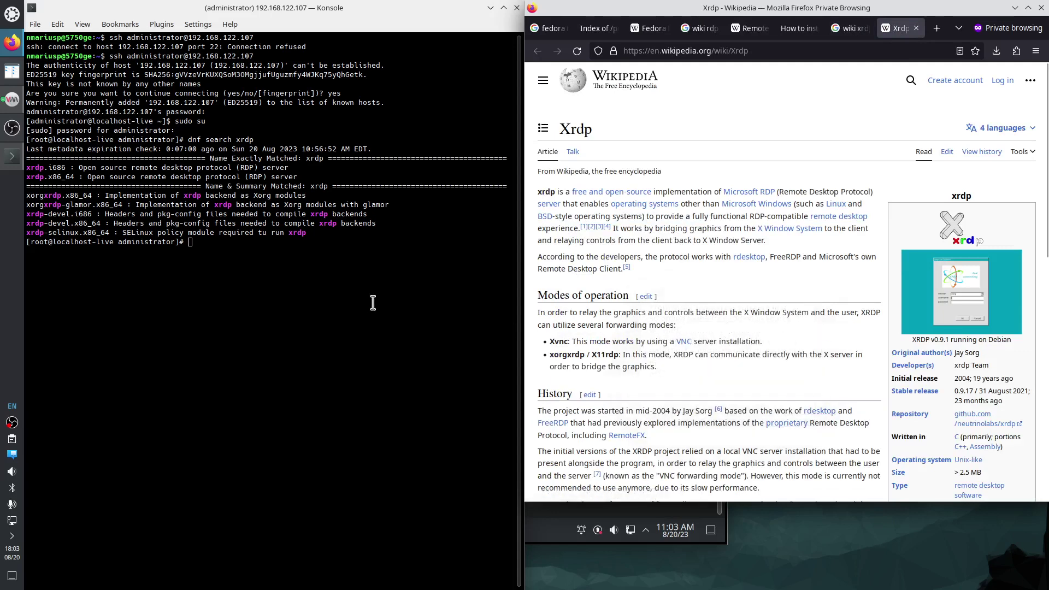
# Review the Name & Summary Matched search results in the terminal, then return to the xrdp guide tab.
pyautogui.click(244, 246)
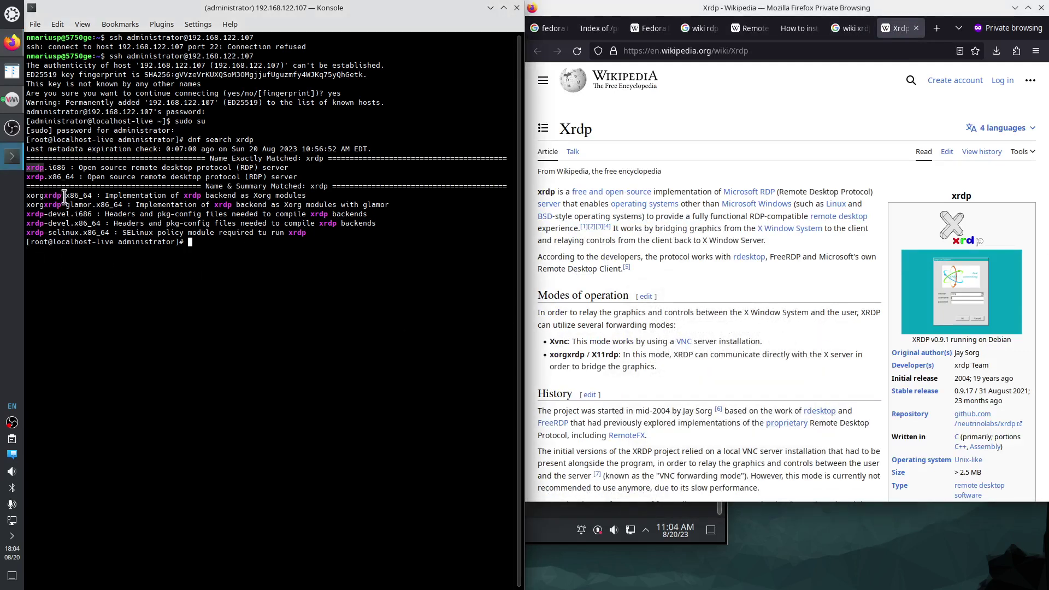
pyautogui.tripleClick(29, 187)
pyautogui.click(84, 202)
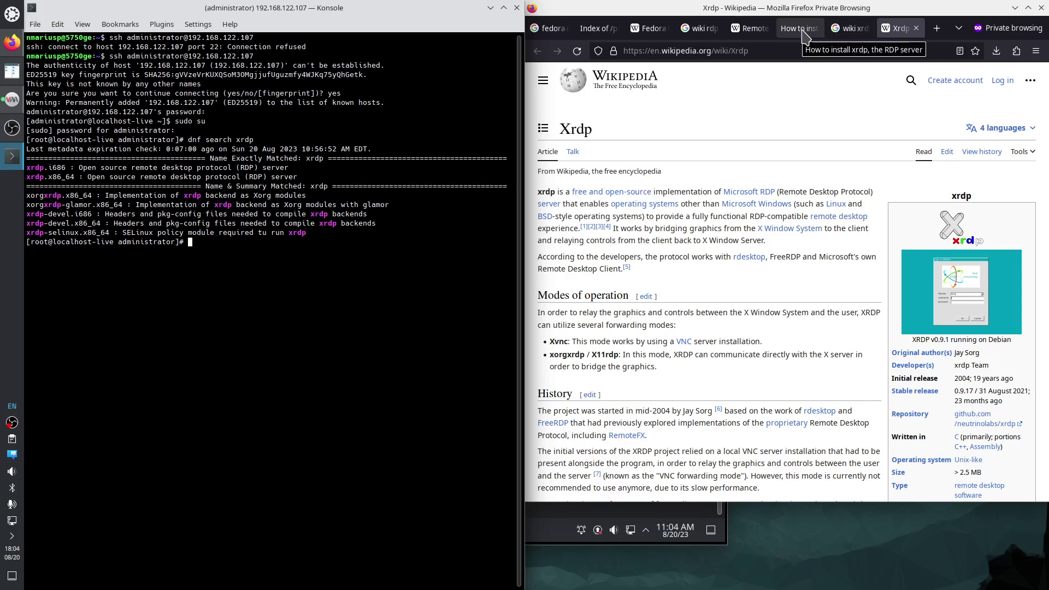
pyautogui.click(801, 31)
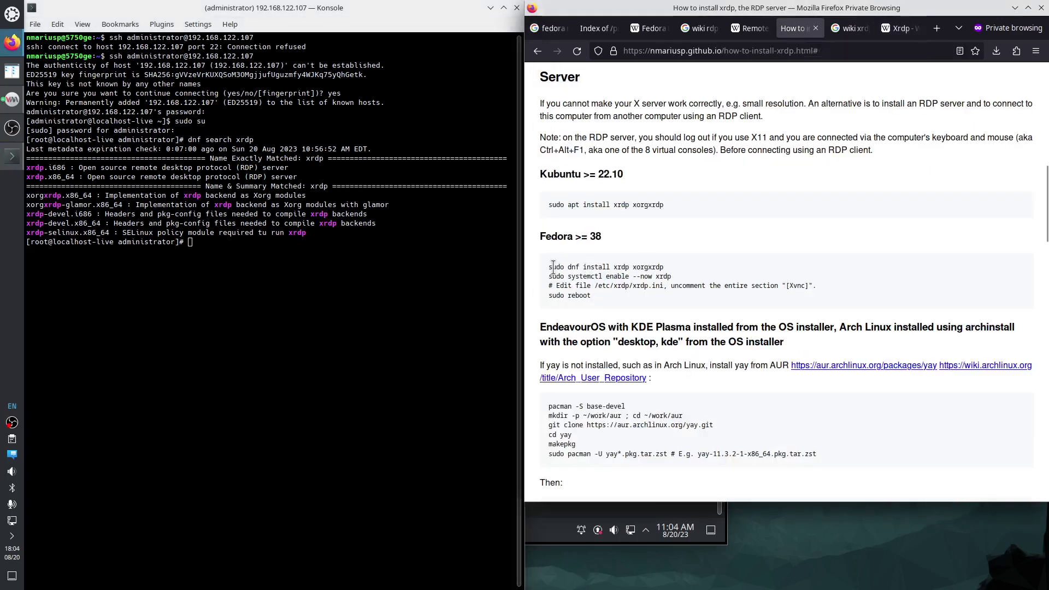
# Paste the guide's 'dnf install xrdp xorgxrdp' command into Konsole, confirm with y, and zoom the guide to 110%.
pyautogui.moveTo(548, 268); pyautogui.dragTo(664, 268)
pyautogui.press('super+c')
pyautogui.click(294, 263)
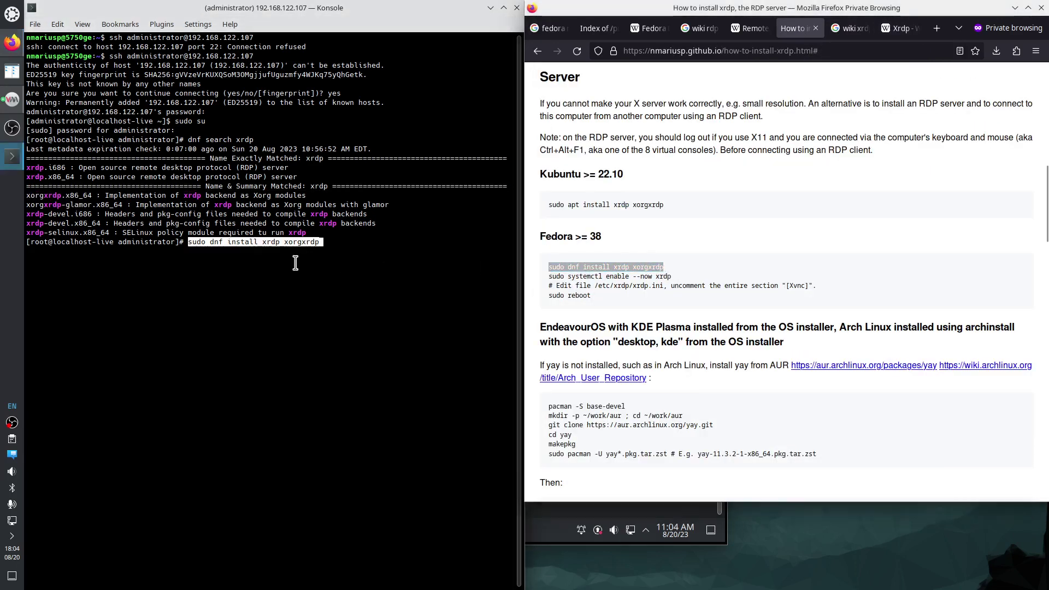
pyautogui.middleClick(294, 263)
pyautogui.press('Return')
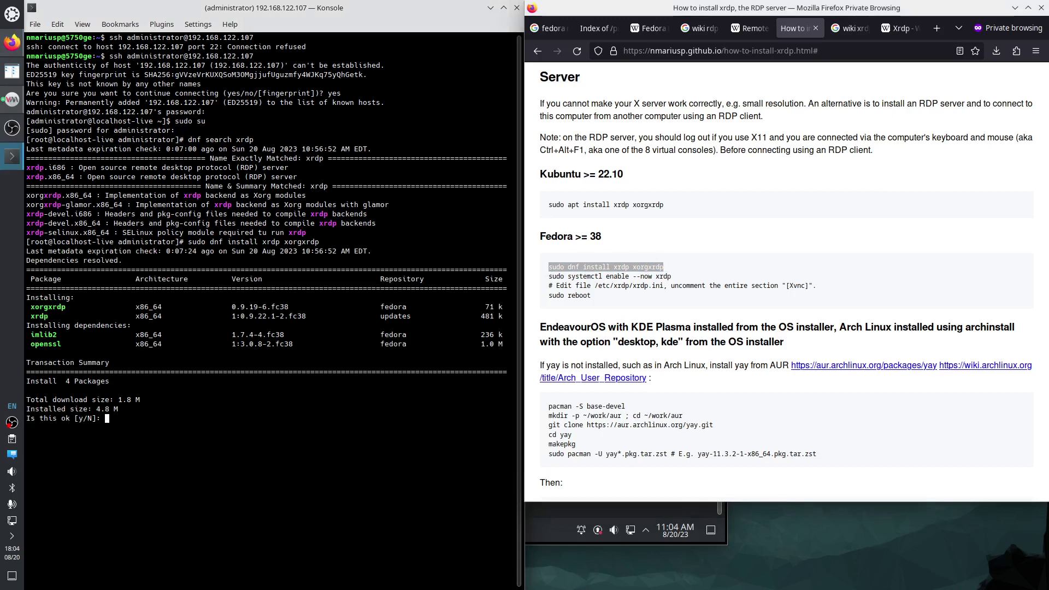
pyautogui.write('y')
pyautogui.press('Return')
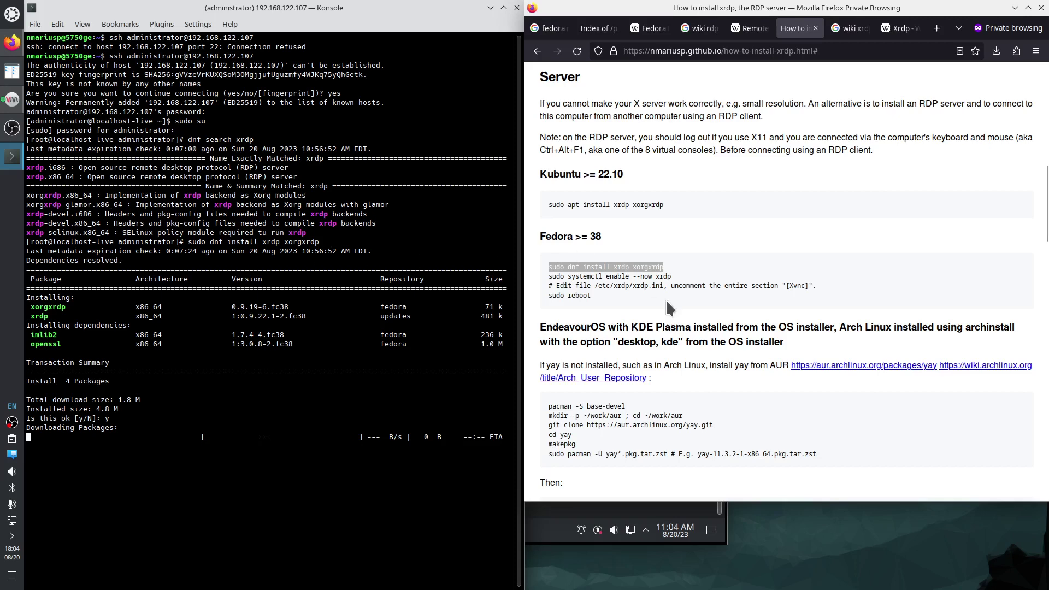
pyautogui.hotkey('ctrl', '+')
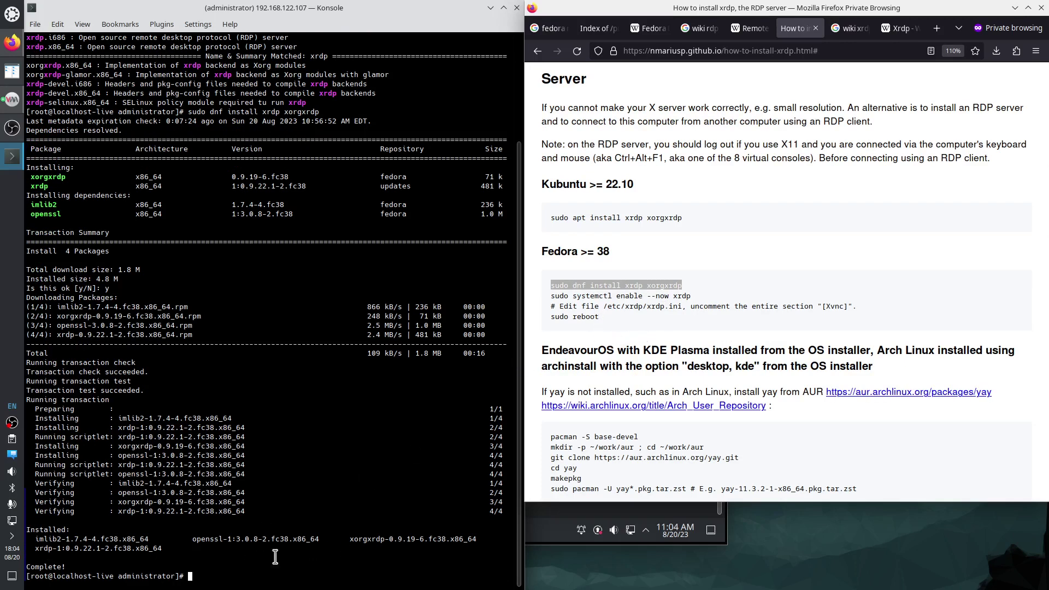
pyautogui.click(248, 572)
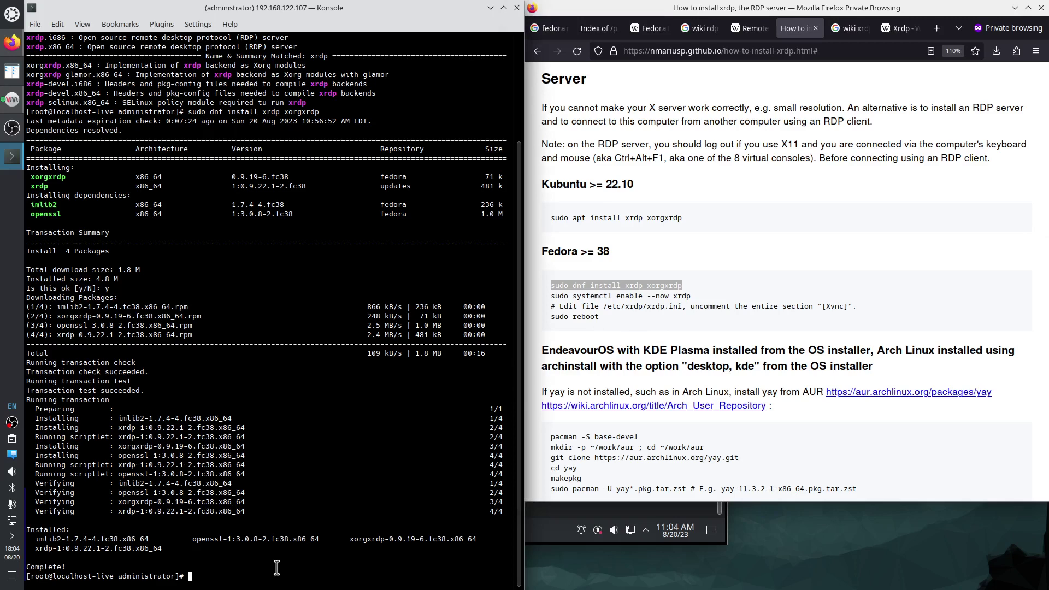
# Check the xrdp service status, then run 'systemctl enable --now xrdp'.
pyautogui.write('systemctl status xrdp')
pyautogui.press('Return')
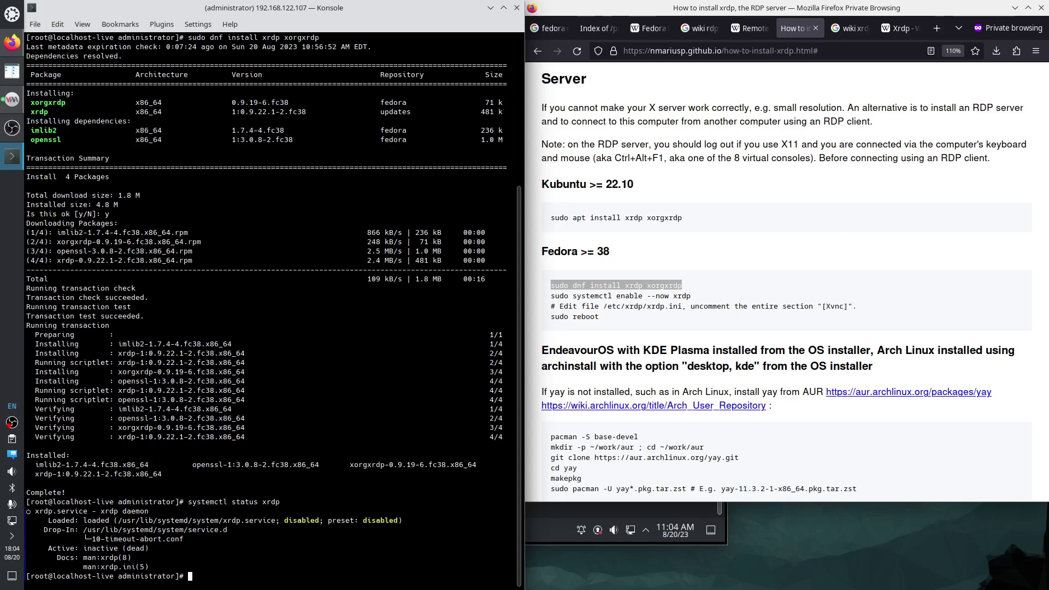
pyautogui.press('Up')
pyautogui.press('Up')
pyautogui.press('Up')
pyautogui.press('BackSpace')
pyautogui.press('BackSpace')
pyautogui.press('BackSpace')
pyautogui.press('BackSpace')
pyautogui.press('BackSpace')
pyautogui.press('BackSpace')
pyautogui.press('BackSpace')
pyautogui.press('BackSpace')
pyautogui.press('BackSpace')
pyautogui.press('BackSpace')
pyautogui.press('BackSpace')
pyautogui.press('BackSpace')
pyautogui.press('BackSpace')
pyautogui.press('BackSpace')
pyautogui.press('BackSpace')
pyautogui.write('sys')
pyautogui.write('temctl ')
pyautogui.write('s')
pyautogui.press('BackSpace')
pyautogui.write('enable --now xrdp')
pyautogui.press('Return')
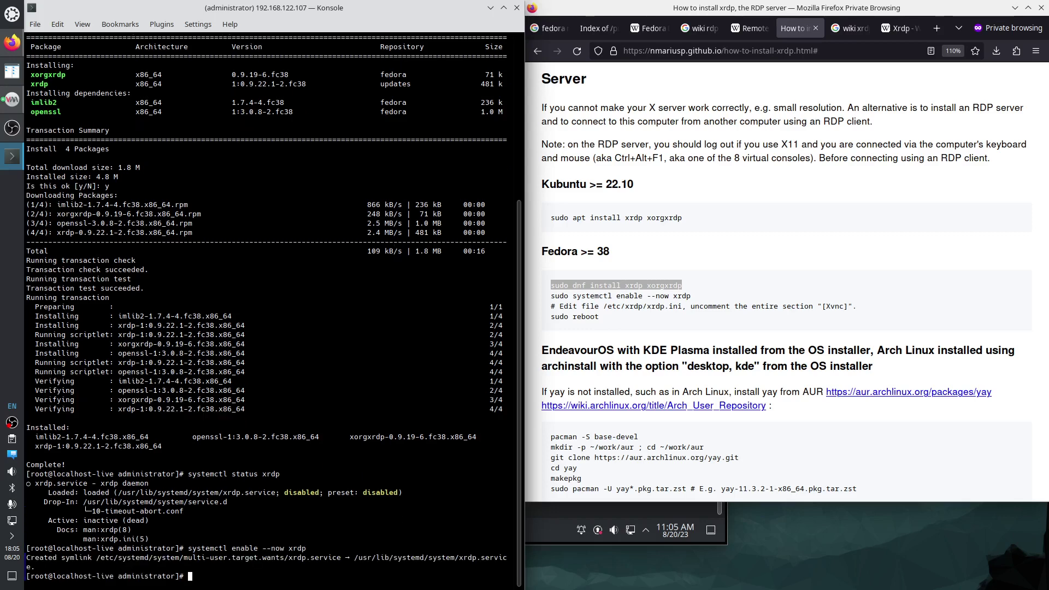
# Rerun 'systemctl status xrdp' to confirm it is running, and select [Xvnc] in the guide.
pyautogui.press('Up')
pyautogui.press('Up')
pyautogui.press('Return')
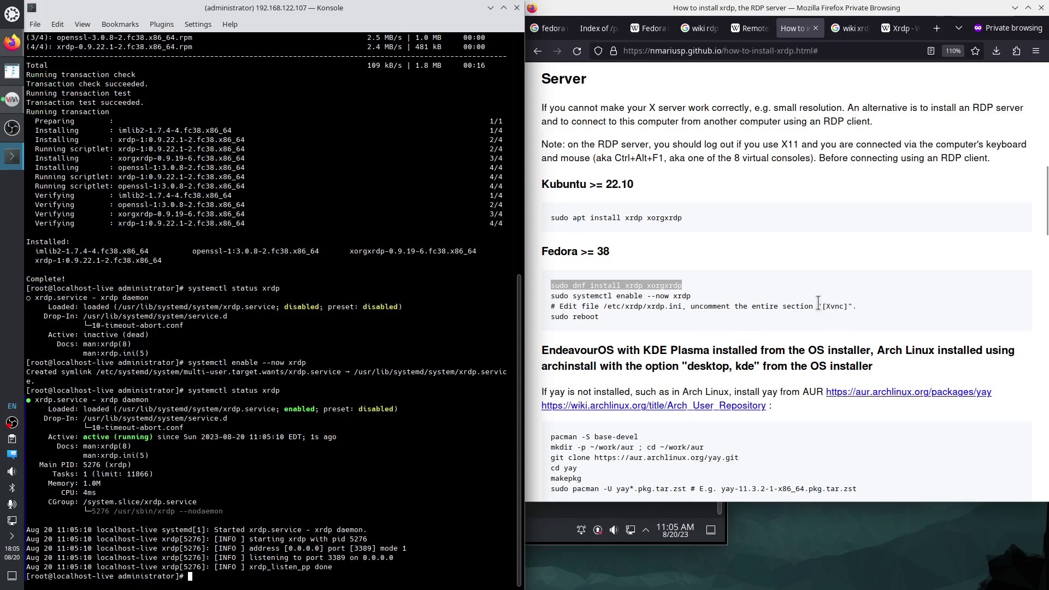
pyautogui.moveTo(788, 308); pyautogui.dragTo(853, 304)
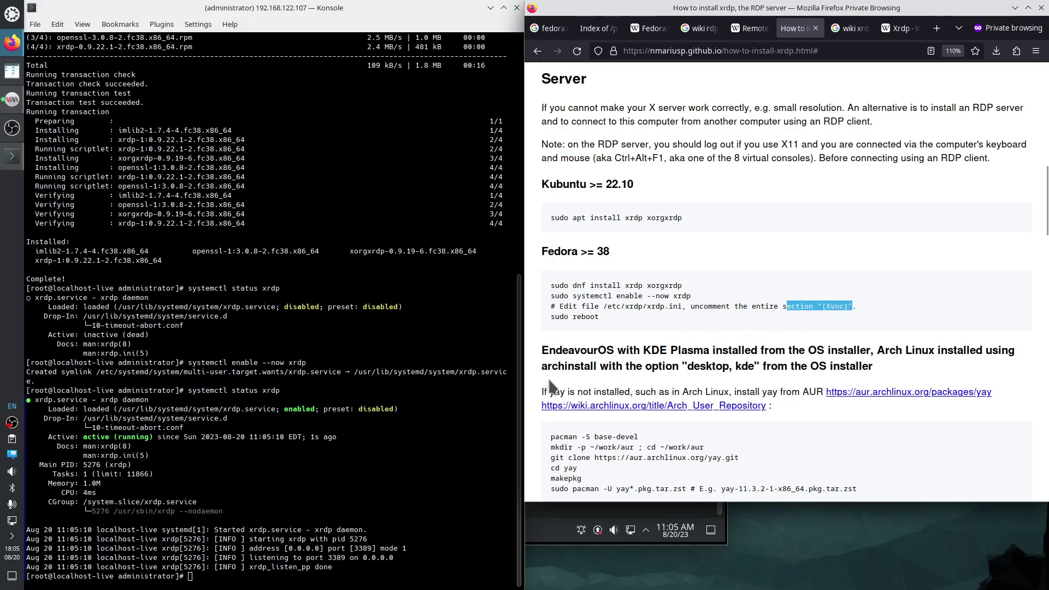
pyautogui.click(212, 578)
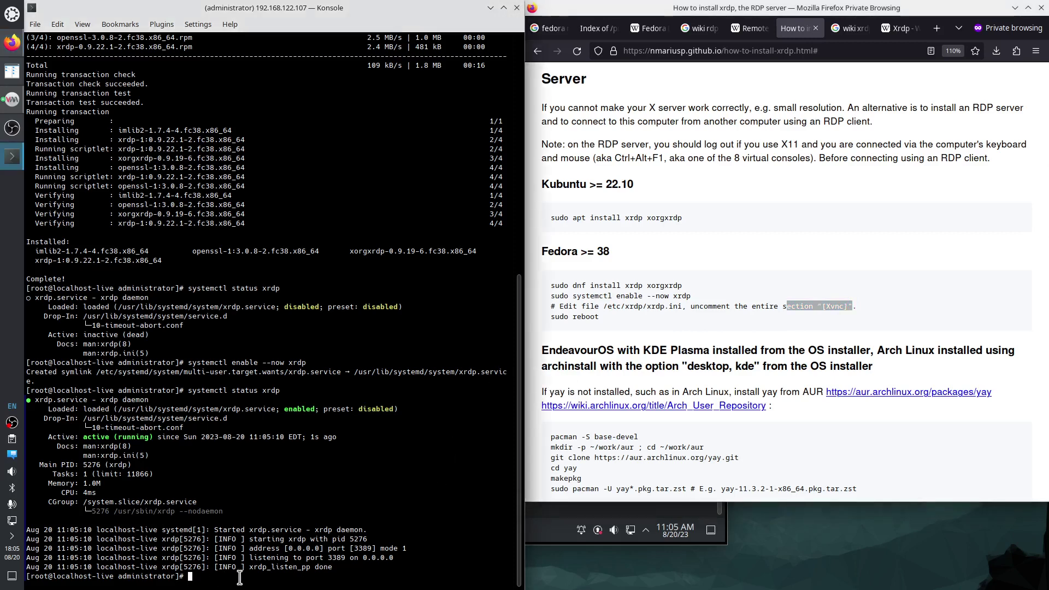
# Open /etc/xrdp/xrdp.ini in emacs and move to the session types section.
pyautogui.write('emacs /etc/xrdp/xrdp')
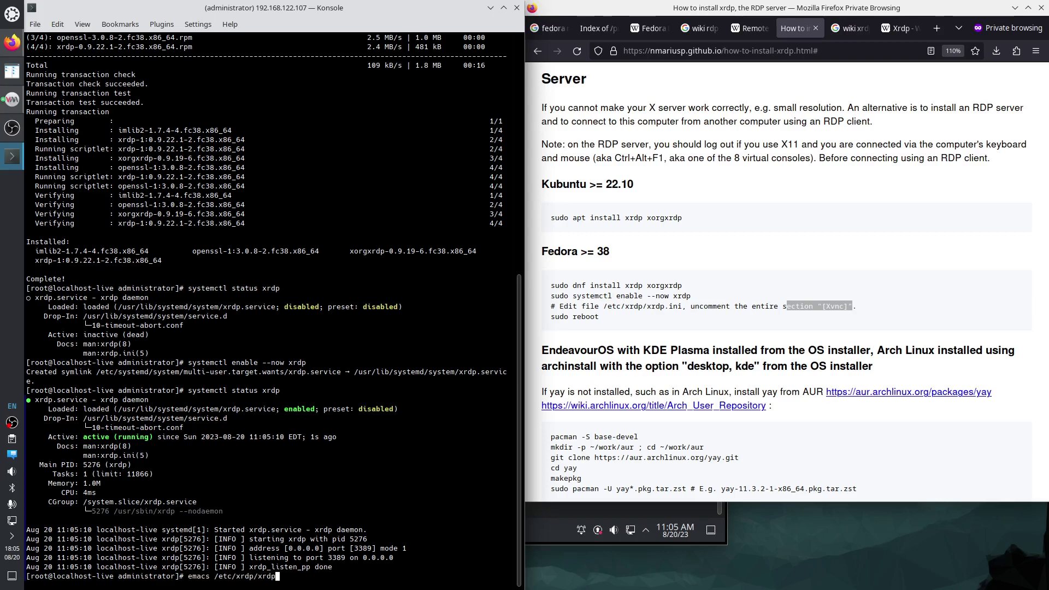
pyautogui.write('.ini')
pyautogui.press('Return')
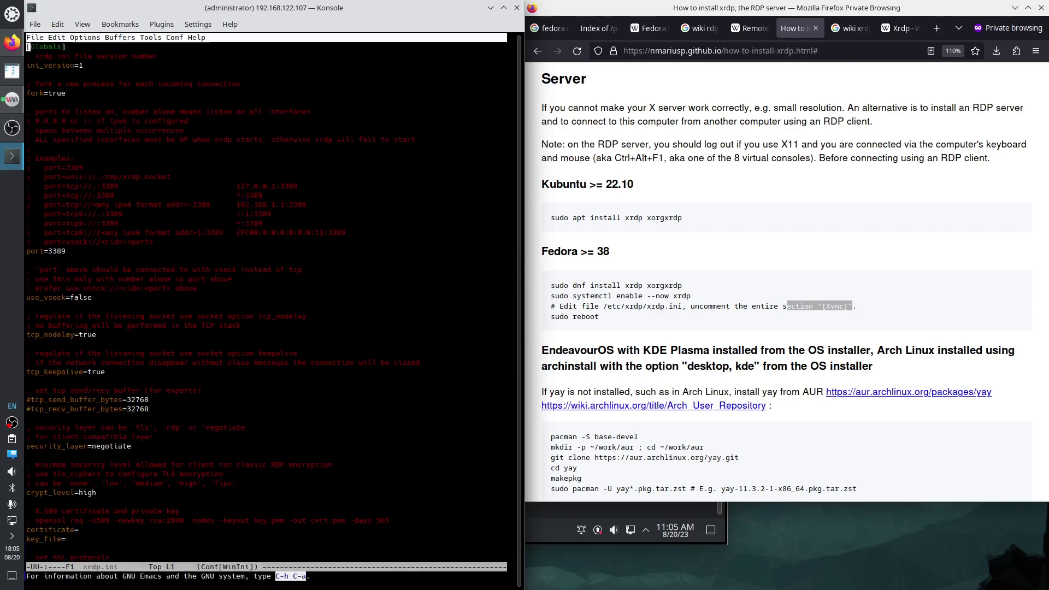
pyautogui.press('Down')
pyautogui.press('Down')
pyautogui.press('Down')
pyautogui.press('Down')
pyautogui.press('Down')
pyautogui.press('Down')
pyautogui.press('Down')
pyautogui.press('Down')
pyautogui.press('Down')
pyautogui.press('Down')
pyautogui.press('Down')
pyautogui.press('Down')
pyautogui.press('Down')
pyautogui.press('Down')
pyautogui.press('Down')
pyautogui.press('Down')
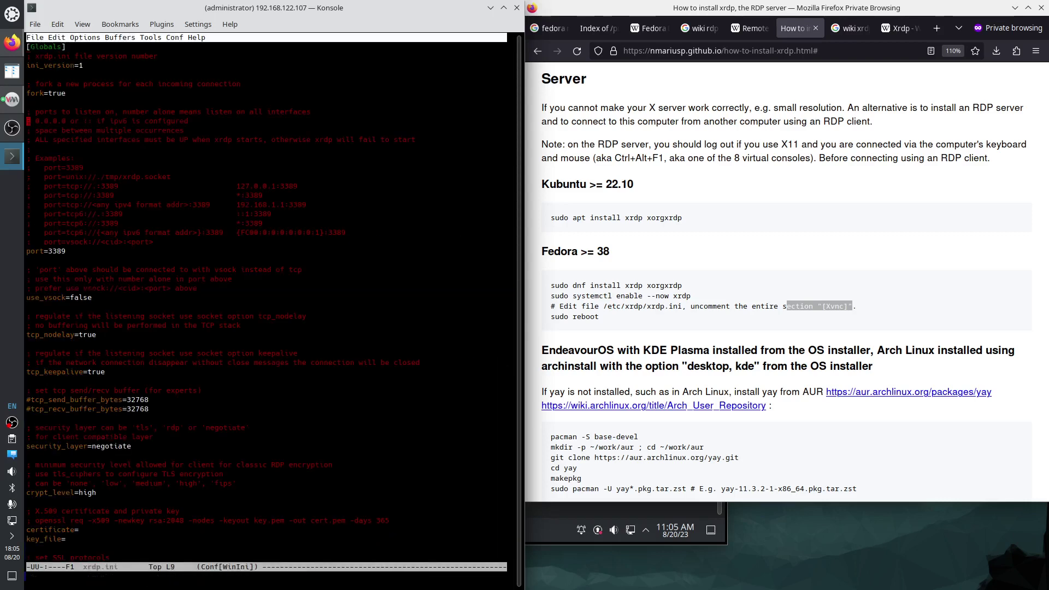
pyautogui.press('pagedown')
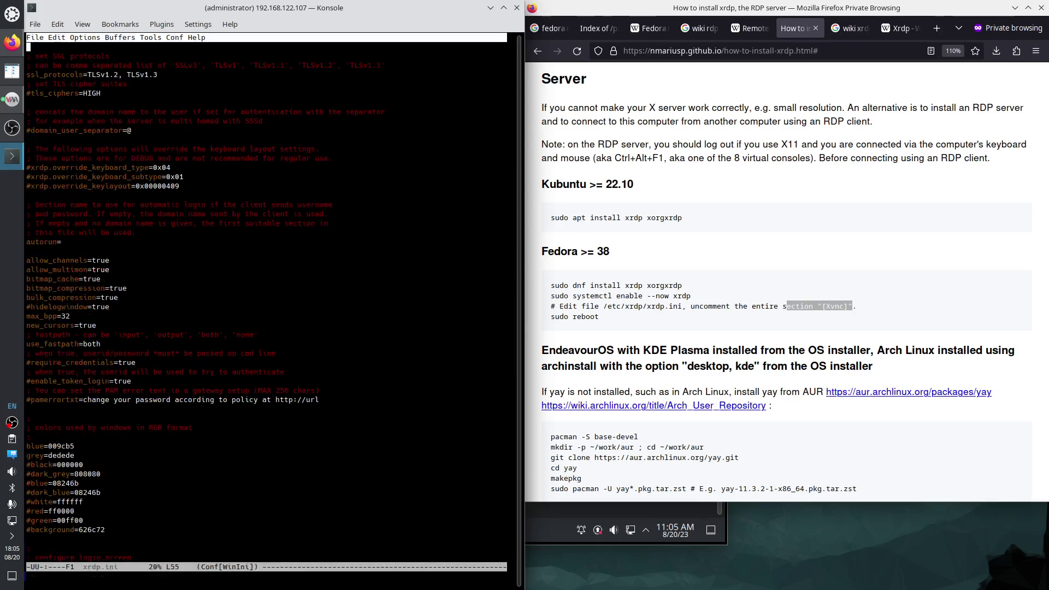
pyautogui.press('pagedown')
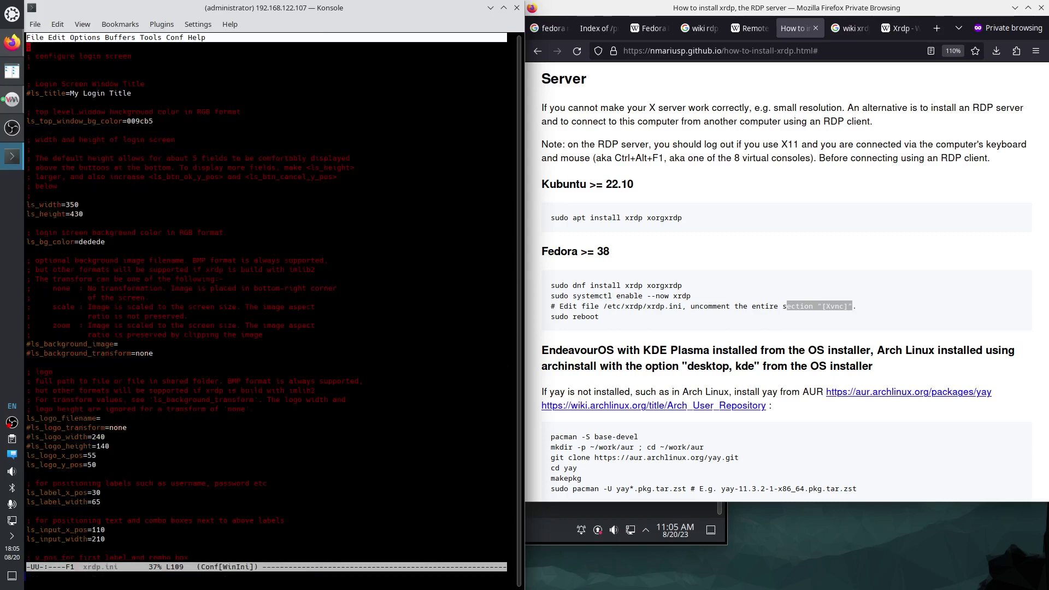
pyautogui.press('pagedown')
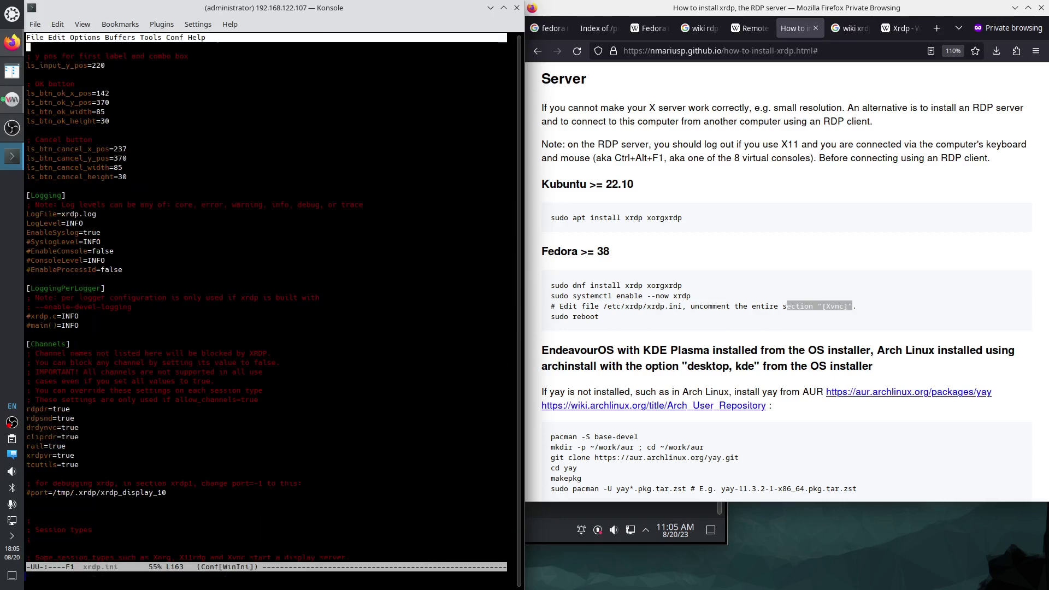
pyautogui.press('pagedown')
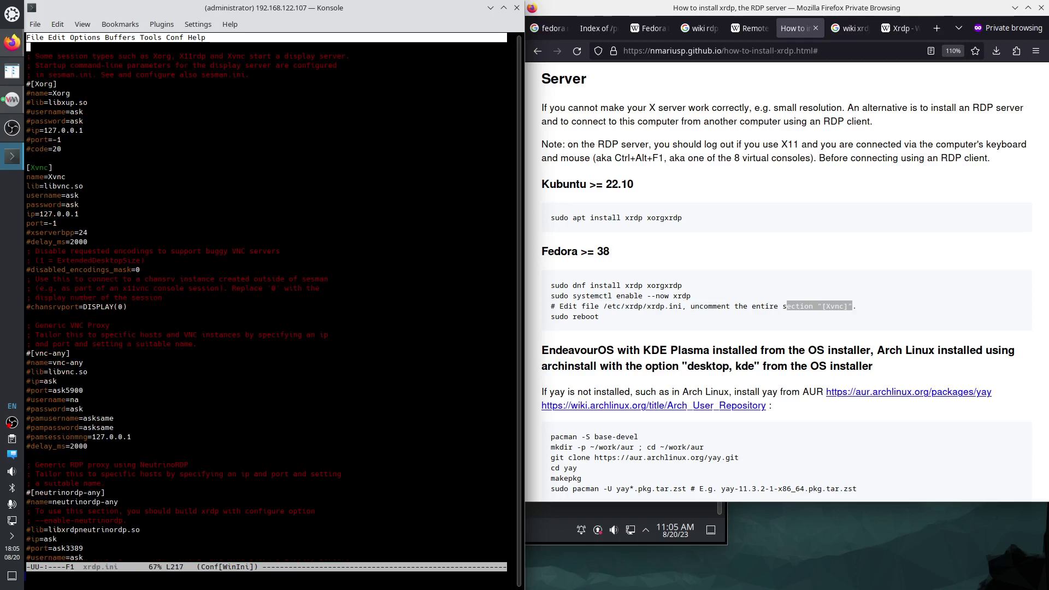
pyautogui.press('pagedown')
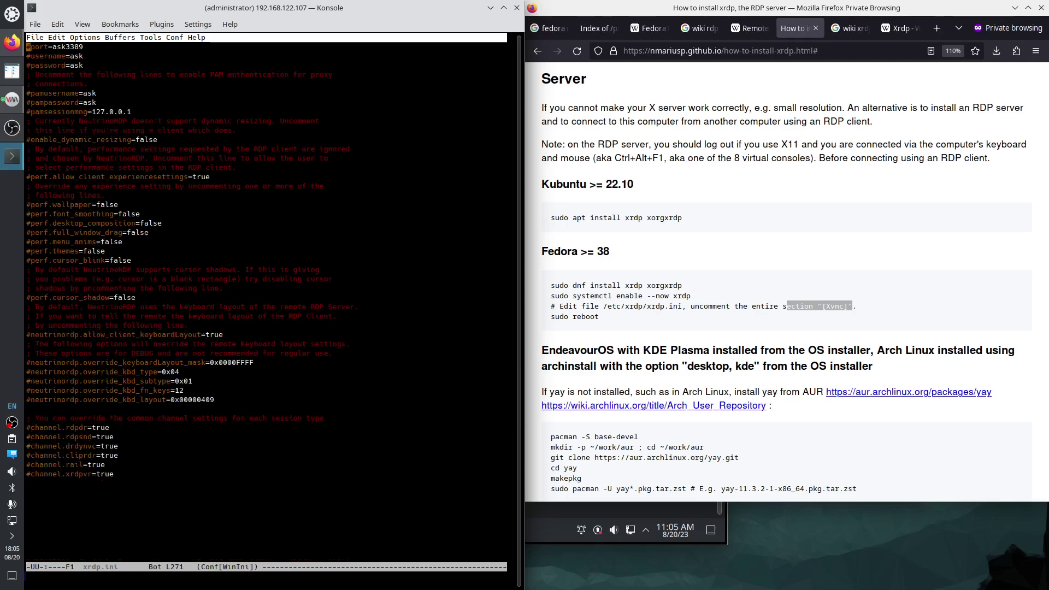
pyautogui.press('Down')
pyautogui.press('Down')
pyautogui.press('Down')
pyautogui.press('Down')
pyautogui.press('Down')
pyautogui.press('Down')
pyautogui.press('Down')
pyautogui.press('Down')
pyautogui.press('Down')
pyautogui.press('Down')
pyautogui.press('Down')
pyautogui.press('Down')
pyautogui.press('Down')
pyautogui.press('Down')
pyautogui.press('Down')
pyautogui.press('Down')
pyautogui.press('Down')
pyautogui.press('Down')
pyautogui.press('Down')
pyautogui.press('Down')
pyautogui.press('Down')
pyautogui.press('Up')
pyautogui.press('Up')
pyautogui.press('Up')
pyautogui.press('Up')
pyautogui.press('Up')
pyautogui.press('Up')
pyautogui.press('Up')
pyautogui.press('Up')
pyautogui.press('Up')
pyautogui.press('Up')
pyautogui.press('Up')
pyautogui.press('Up')
pyautogui.press('Up')
pyautogui.press('Up')
pyautogui.press('Up')
pyautogui.press('Up')
pyautogui.press('Up')
pyautogui.press('Up')
pyautogui.press('Up')
pyautogui.press('Up')
pyautogui.press('Up')
pyautogui.press('Up')
pyautogui.press('Up')
pyautogui.press('Up')
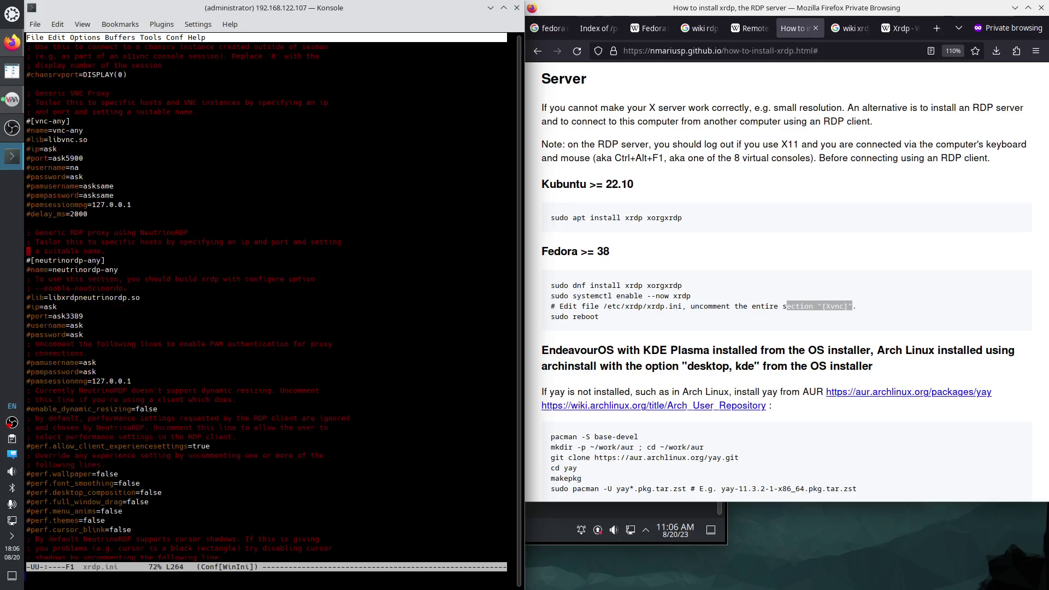
pyautogui.press('Up')
pyautogui.press('Up')
pyautogui.press('Up')
pyautogui.press('Up')
pyautogui.press('Up')
pyautogui.press('Up')
pyautogui.press('Up')
pyautogui.press('Up')
pyautogui.press('Up')
pyautogui.press('Up')
pyautogui.press('Up')
pyautogui.press('Up')
pyautogui.press('Up')
pyautogui.press('Up')
pyautogui.press('Up')
pyautogui.press('Up')
pyautogui.press('Up')
pyautogui.press('Up')
pyautogui.press('Up')
pyautogui.press('Up')
pyautogui.press('Up')
pyautogui.press('Up')
pyautogui.press('Up')
pyautogui.press('Up')
pyautogui.press('Up')
pyautogui.press('Up')
pyautogui.press('Up')
pyautogui.press('Up')
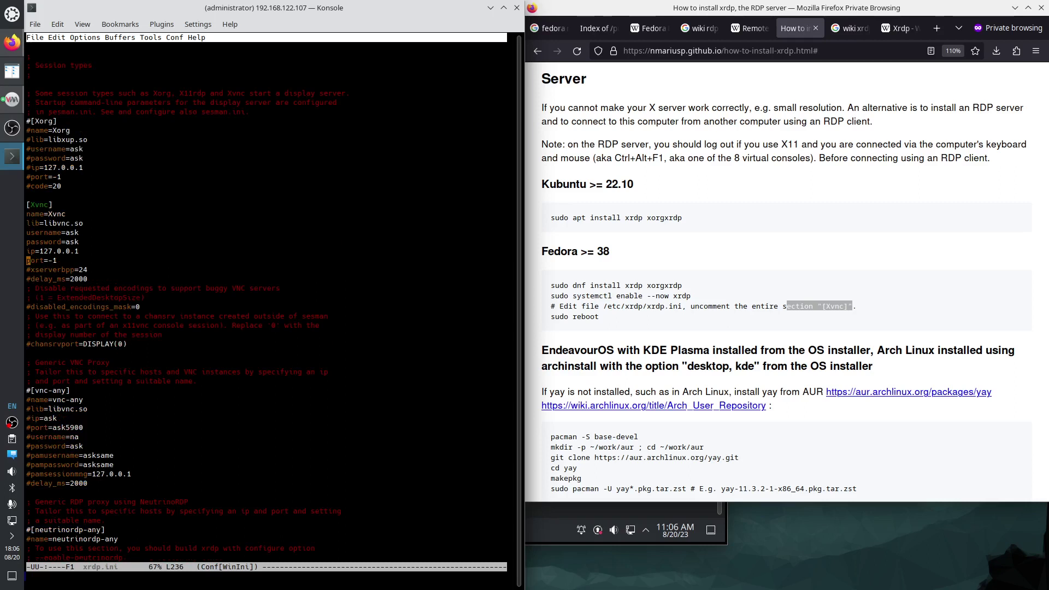
pyautogui.press('Up')
pyautogui.press('Up')
pyautogui.press('Up')
pyautogui.press('Up')
pyautogui.press('Up')
pyautogui.press('Up')
pyautogui.press('Up')
pyautogui.press('Up')
pyautogui.press('Up')
pyautogui.press('Up')
pyautogui.press('Up')
pyautogui.press('Up')
pyautogui.press('Up')
pyautogui.press('Up')
pyautogui.press('Up')
# Uncomment the [Xorg] header, name, lib, username, password and ip lines.
pyautogui.press('Delete')
pyautogui.press('Down')
pyautogui.press('Delete')
pyautogui.press('Down')
pyautogui.press('Delete')
pyautogui.press('Down')
pyautogui.press('Delete')
pyautogui.press('Down')
pyautogui.press('Delete')
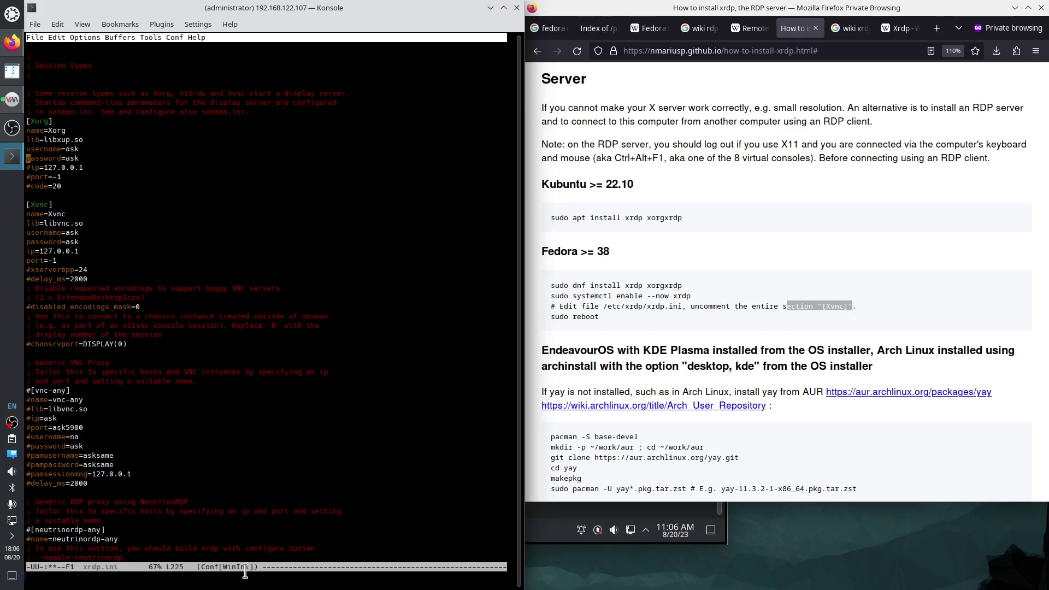
pyautogui.press('Down')
pyautogui.press('Delete')
pyautogui.press('Down')
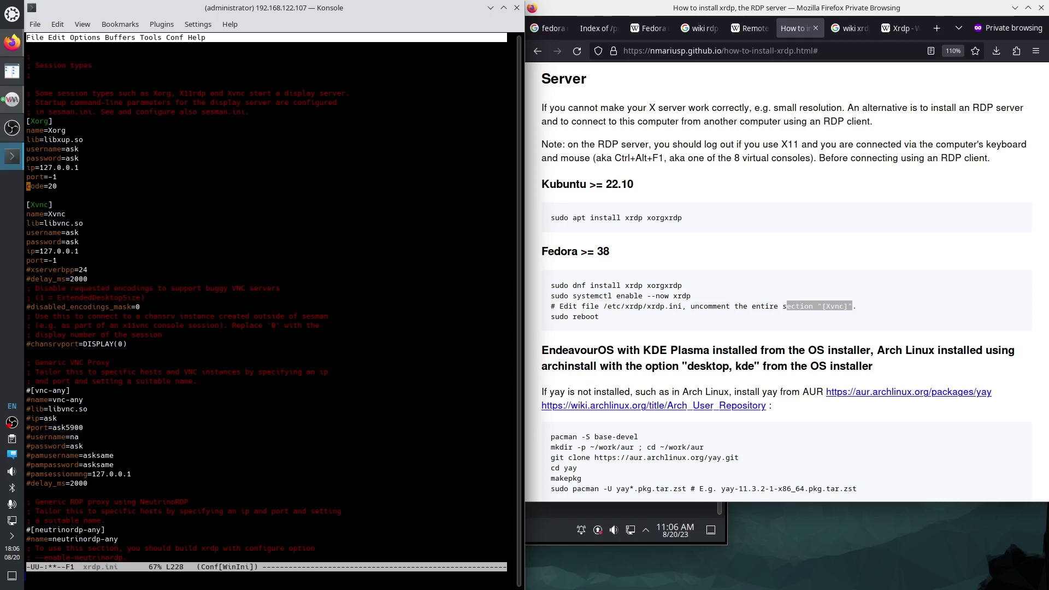
# Save xrdp.ini with C-x C-s and exit emacs with C-x C-c.
pyautogui.hotkey('ctrl', 'x')
pyautogui.hotkey('ctrl', 's')
pyautogui.hotkey('ctrl', 'x')
pyautogui.hotkey('ctrl', 'c')
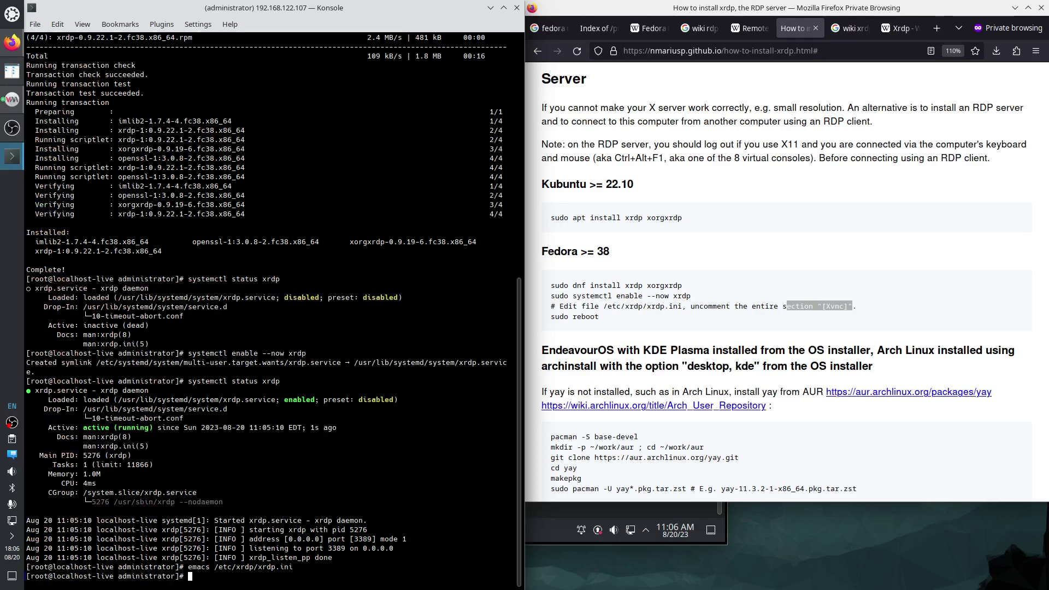
# Reboot the VM, watch its window restart, then run 'xfreerdp --help' in the local terminal.
pyautogui.write('reboot')
pyautogui.press('Return')
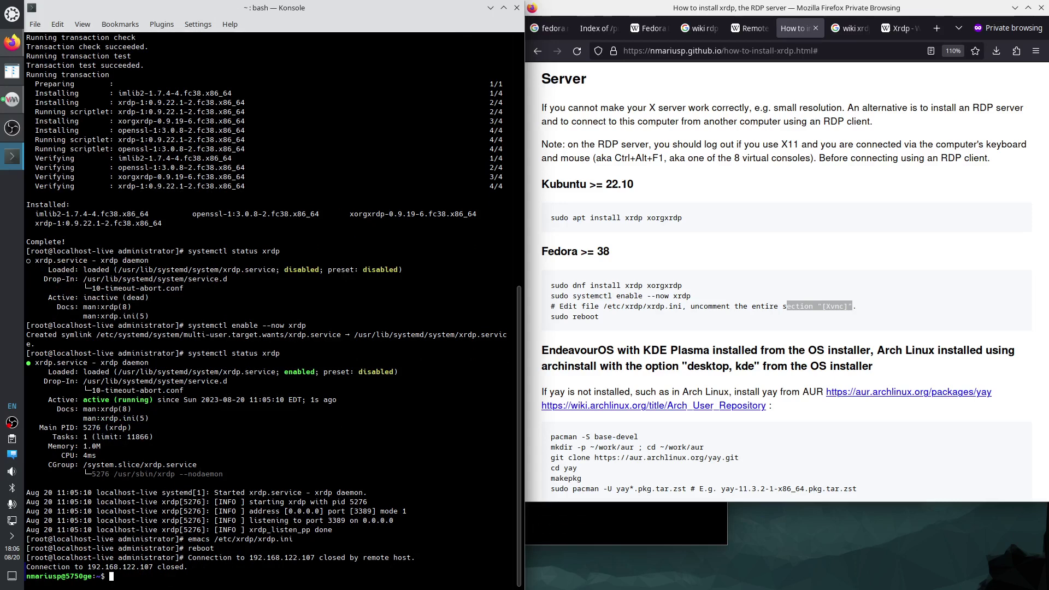
pyautogui.click(643, 542)
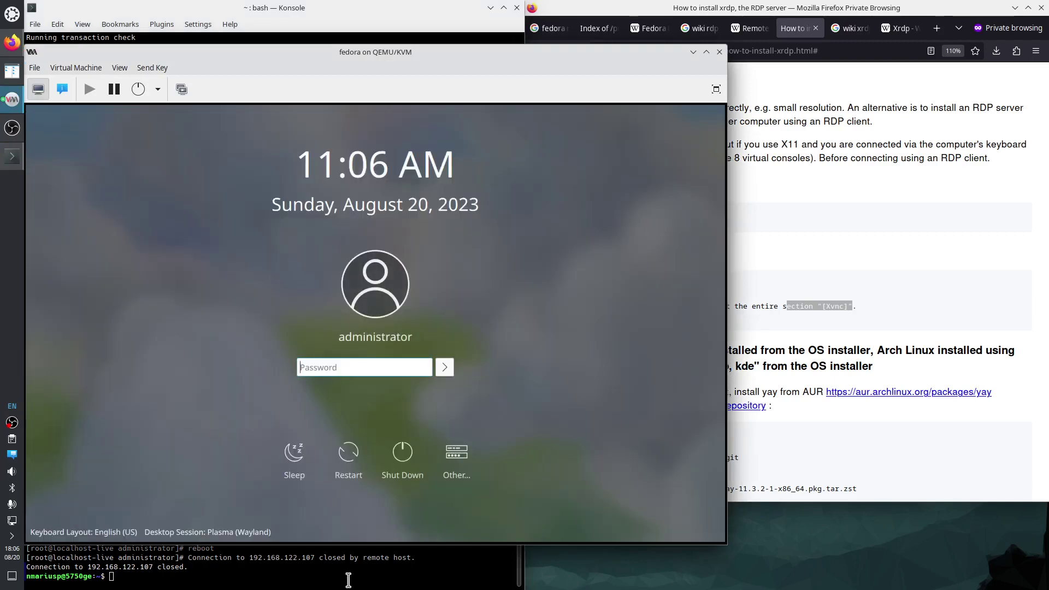
pyautogui.click(348, 579)
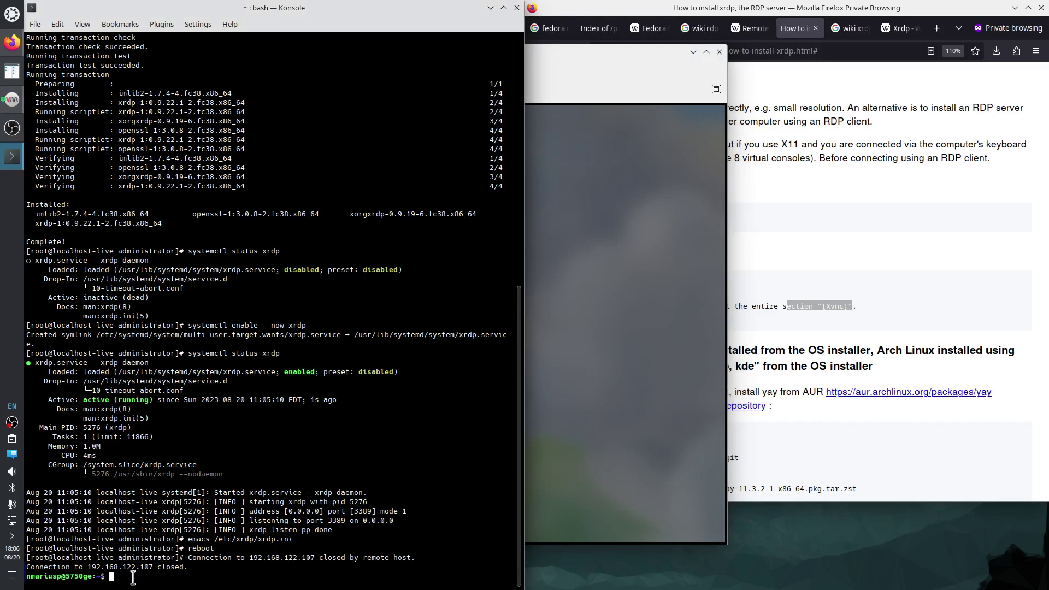
pyautogui.write('xfreerdp --help')
pyautogui.press('Return')
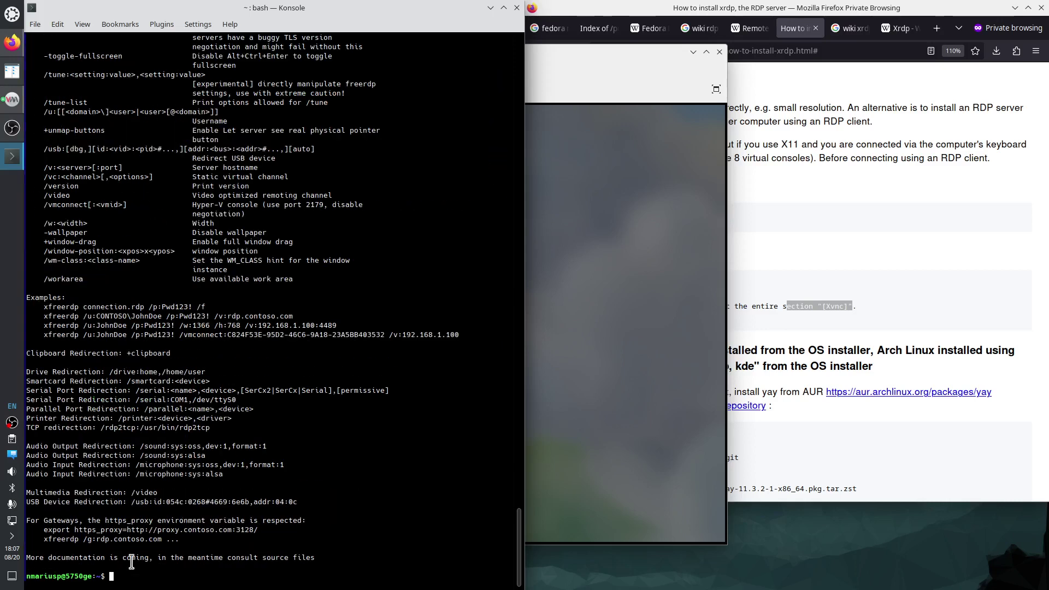
# Launch Kate from the application launcher and place it at the lower right.
pyautogui.click(12, 14)
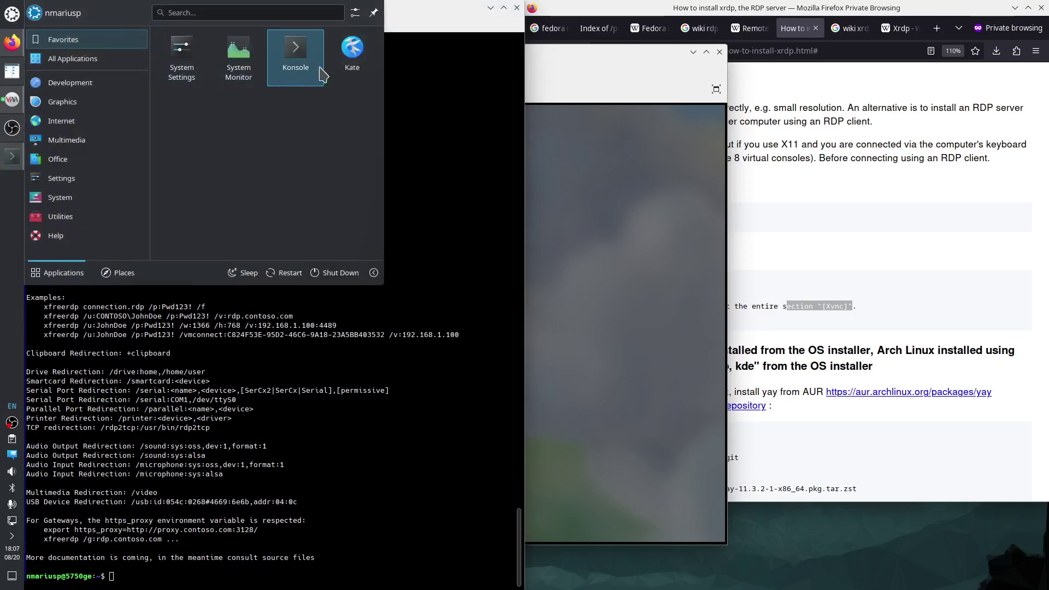
pyautogui.click(295, 51)
pyautogui.moveTo(471, 165); pyautogui.dragTo(678, 312)
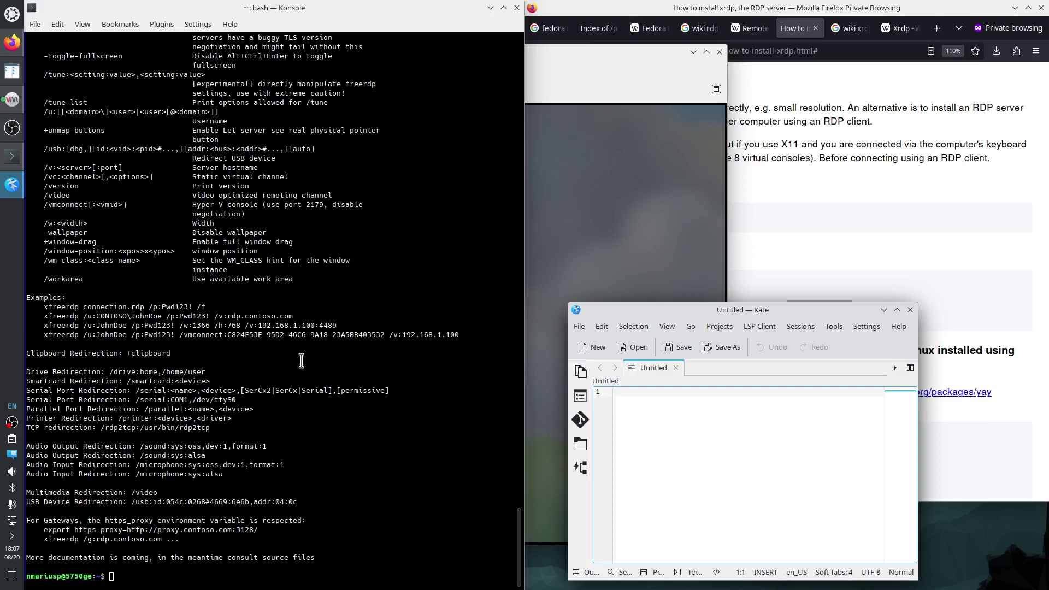
# Copy an xfreerdp example command from the help output and paste it into Kate.
pyautogui.moveTo(43, 325); pyautogui.dragTo(337, 326)
pyautogui.rightClick(329, 325)
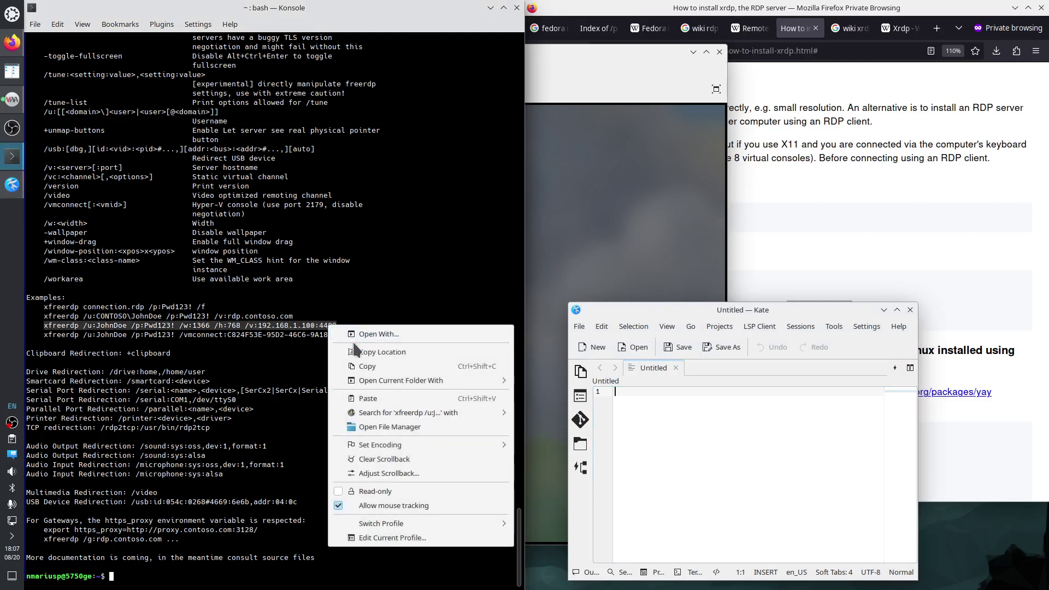
pyautogui.click(361, 366)
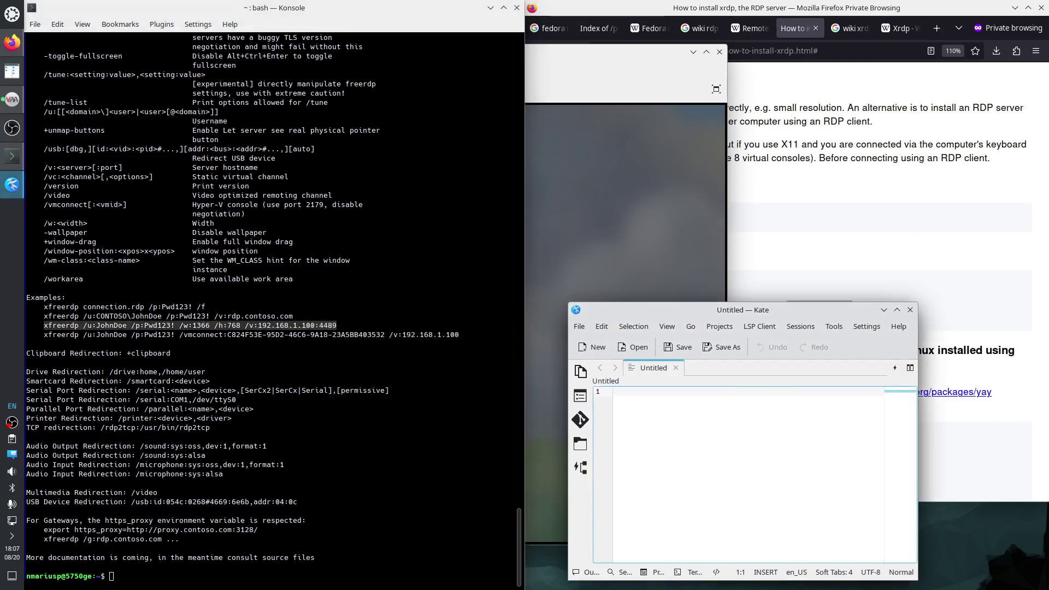
pyautogui.hotkey('ctrl', 'v')
# Change the command's user to administrator and delete the /p: password option.
pyautogui.doubleClick(680, 393)
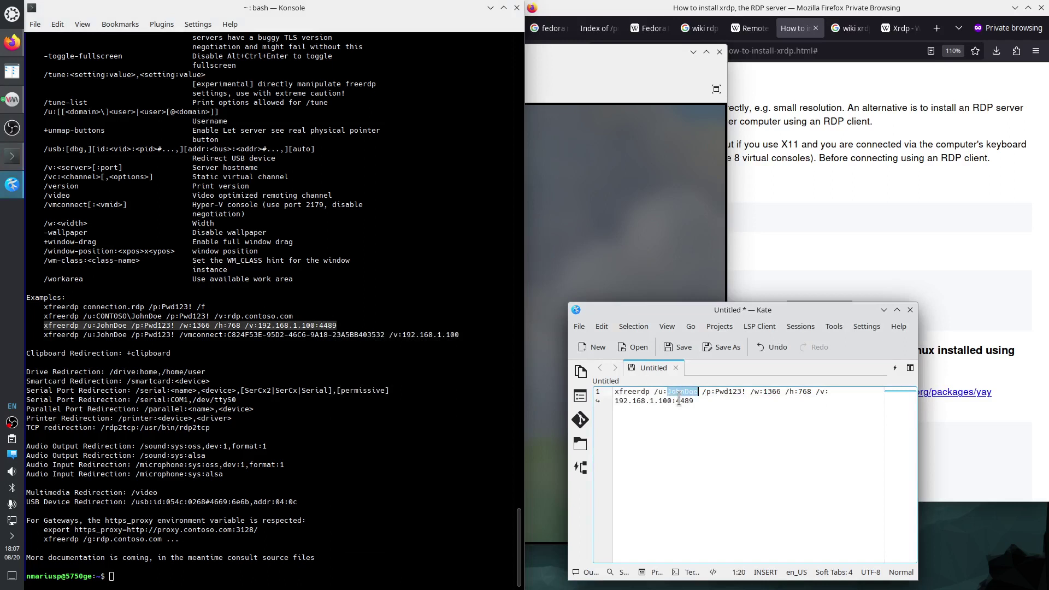
pyautogui.write('admini')
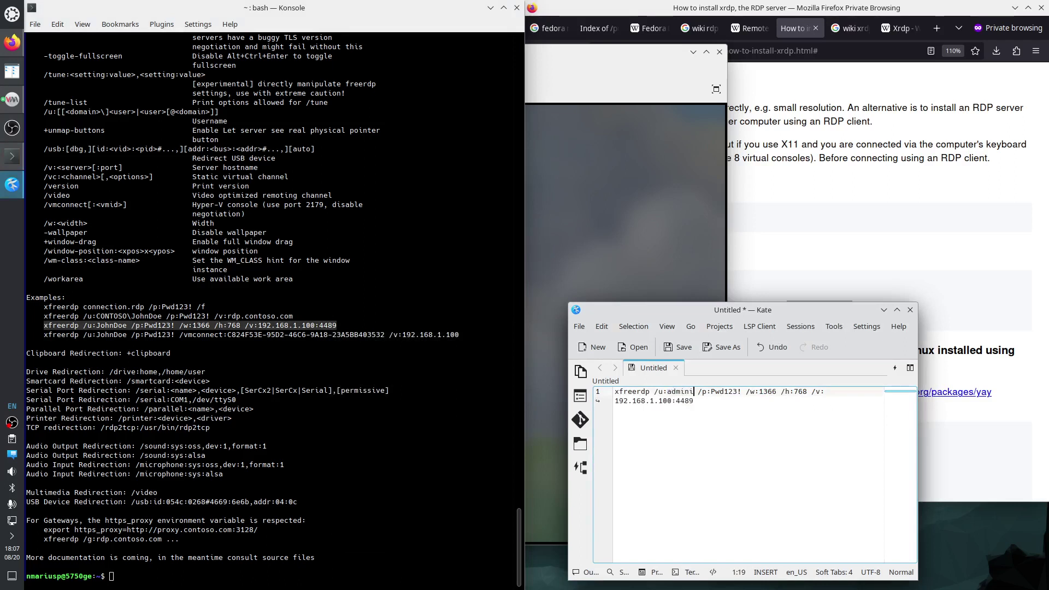
pyautogui.write('strator')
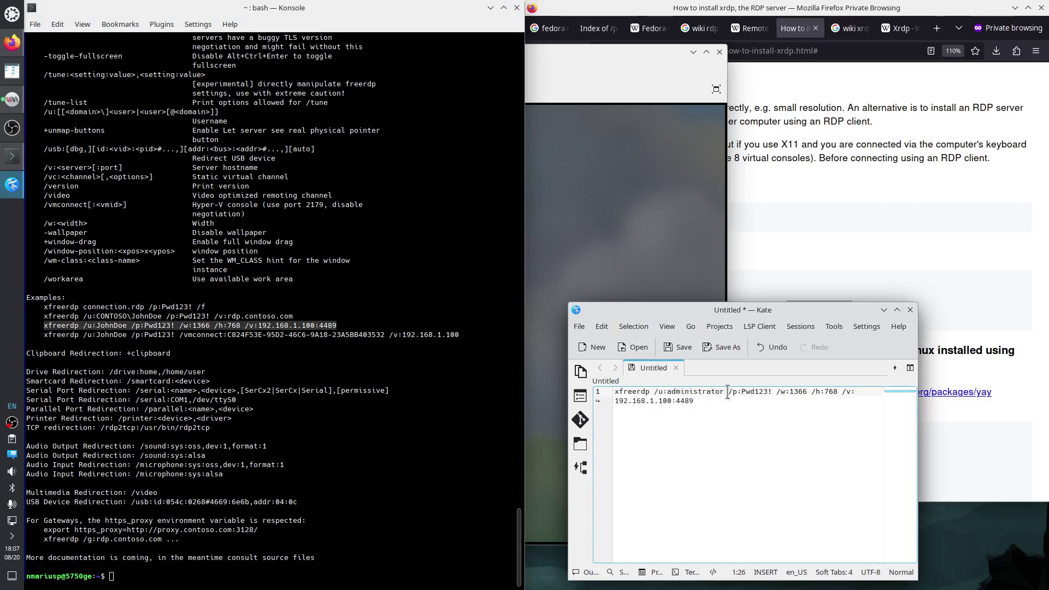
pyautogui.moveTo(729, 392); pyautogui.dragTo(772, 392)
pyautogui.press('BackSpace')
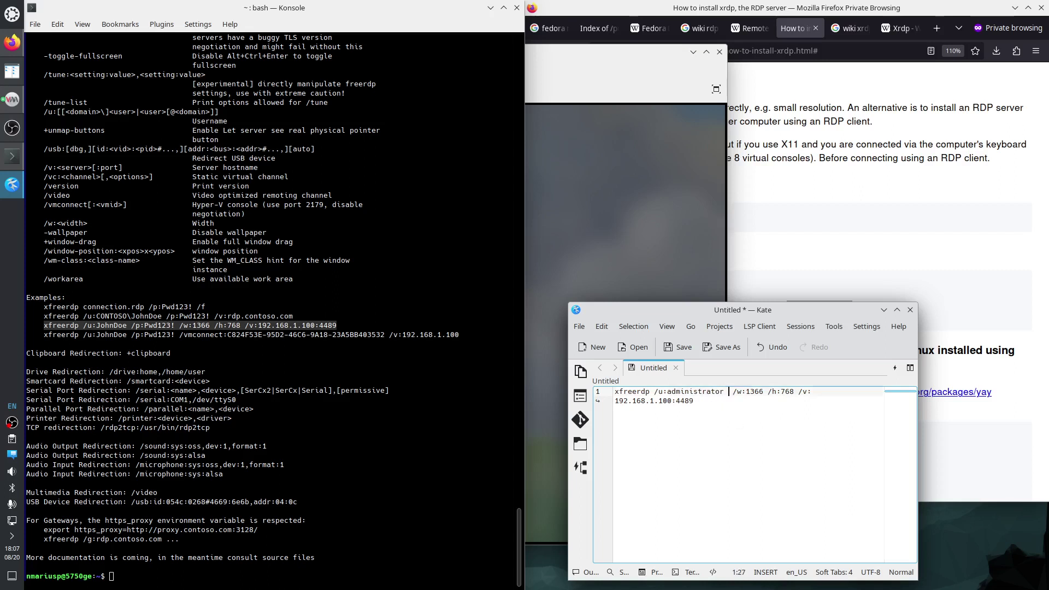
# Set the resolution to /w:1920 /h:1080 and remove the :4489 port suffix.
pyautogui.doubleClick(746, 391)
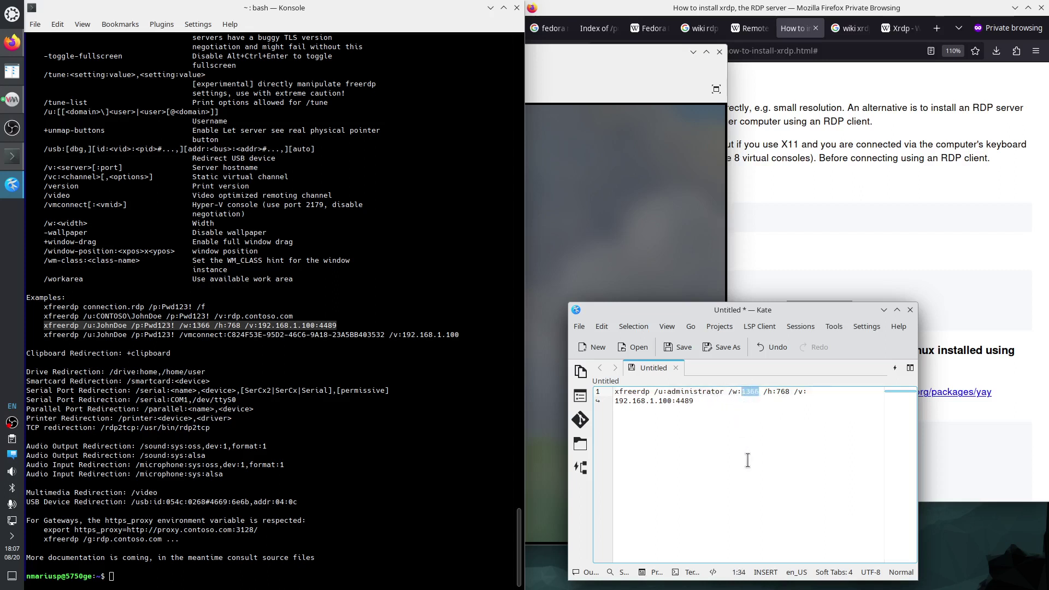
pyautogui.doubleClick(783, 392)
pyautogui.write('1080')
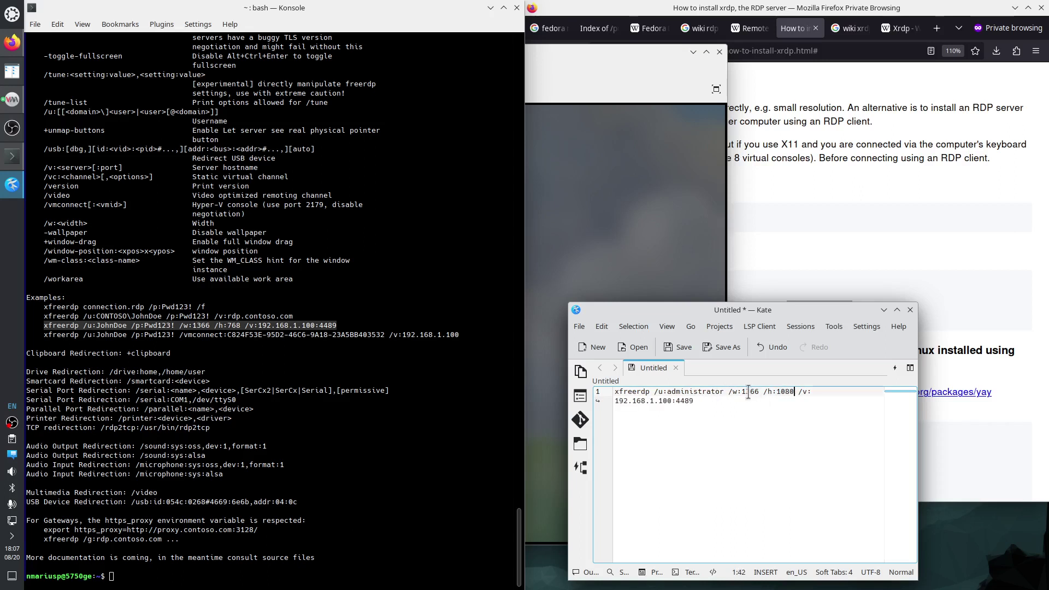
pyautogui.doubleClick(748, 392)
pyautogui.write('1920')
pyautogui.moveTo(673, 400); pyautogui.dragTo(698, 391)
pyautogui.click(672, 400)
pyautogui.press('Delete')
pyautogui.press('Delete')
pyautogui.press('Delete')
pyautogui.press('Delete')
pyautogui.press('Delete')
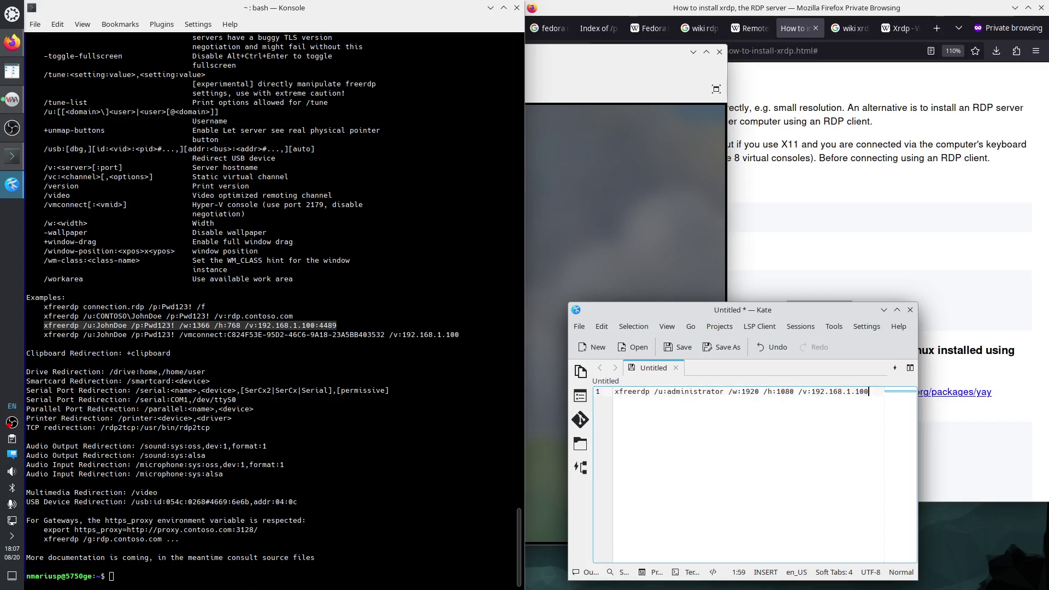
# Copy the VM's NIC IP 192.168.122.107 from its hardware details and paste it over 192.168.1.100 in Kate.
pyautogui.click(558, 50)
pyautogui.click(62, 89)
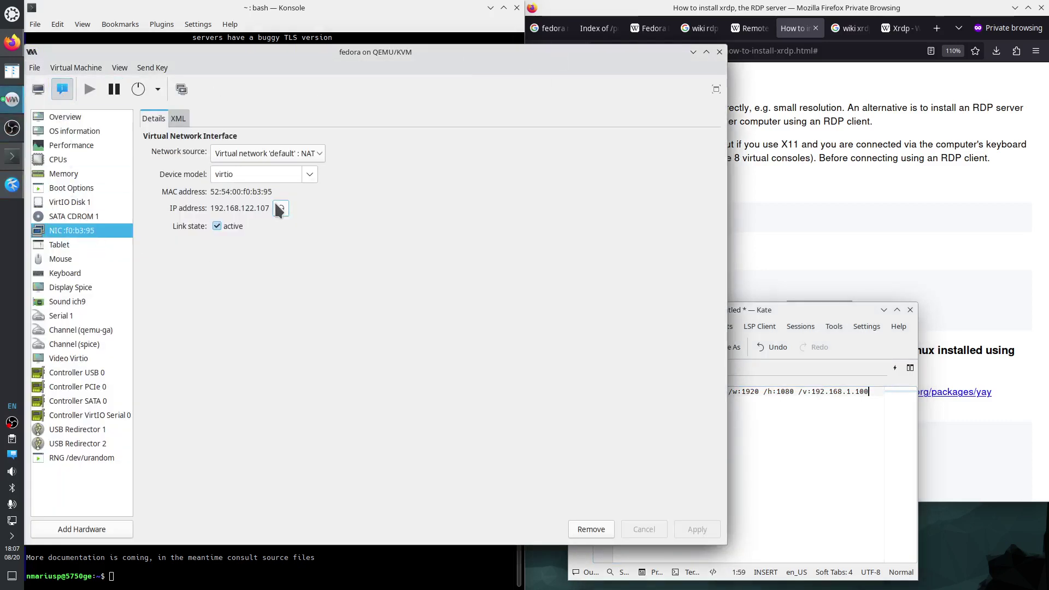
pyautogui.moveTo(271, 209); pyautogui.dragTo(208, 206)
pyautogui.rightClick(232, 213)
pyautogui.click(257, 227)
pyautogui.click(693, 52)
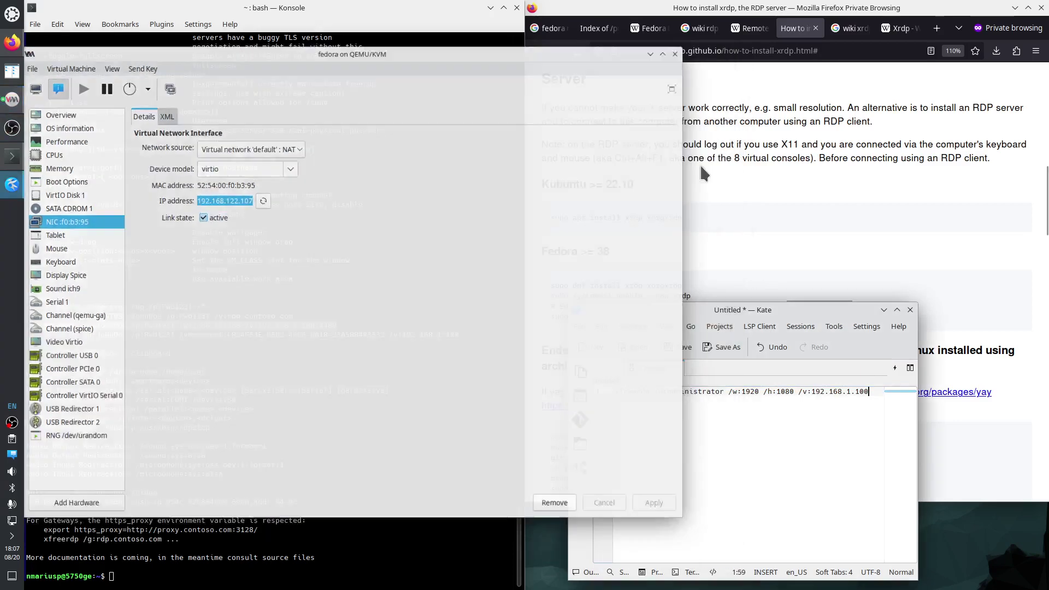
pyautogui.moveTo(812, 391); pyautogui.dragTo(870, 391)
pyautogui.hotkey('ctrl', 'v')
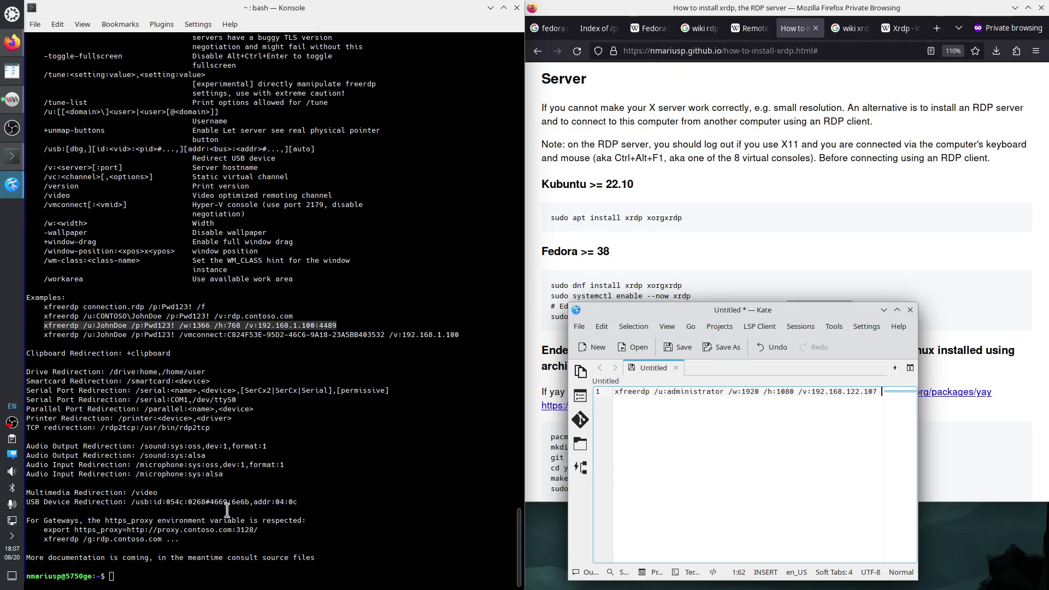
# Append the /sound:sys sound option from the help text to the end of the command.
pyautogui.click(141, 455)
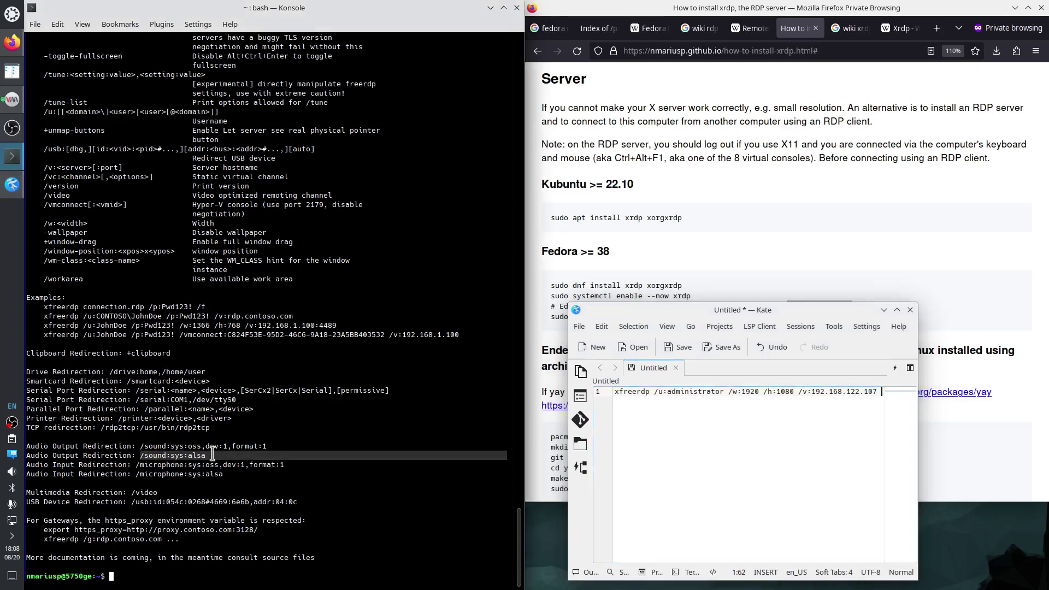
pyautogui.click(857, 416)
pyautogui.middleClick(857, 417)
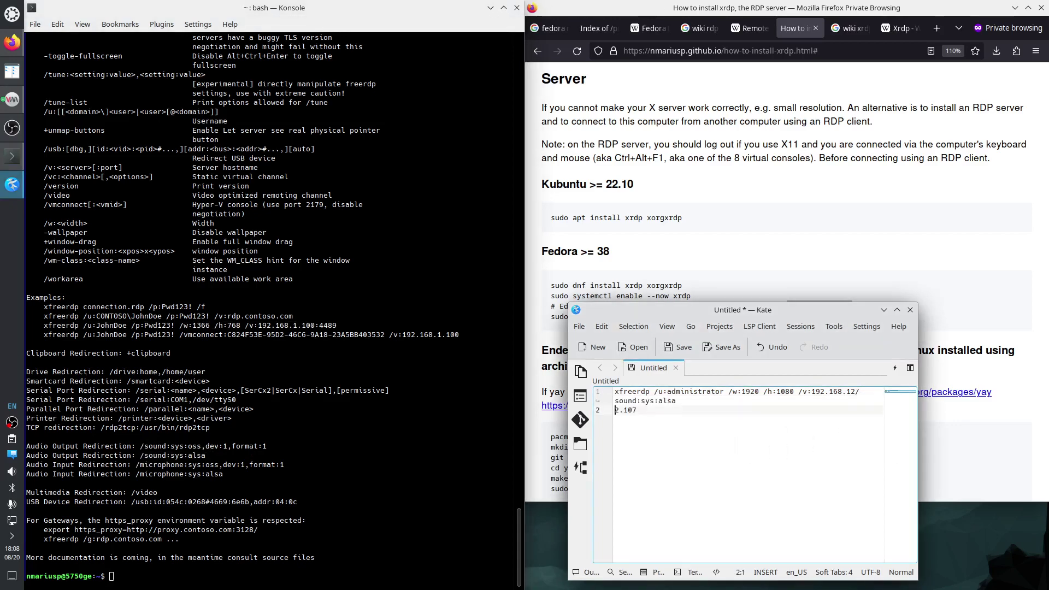
pyautogui.hotkey('ctrl', 'z')
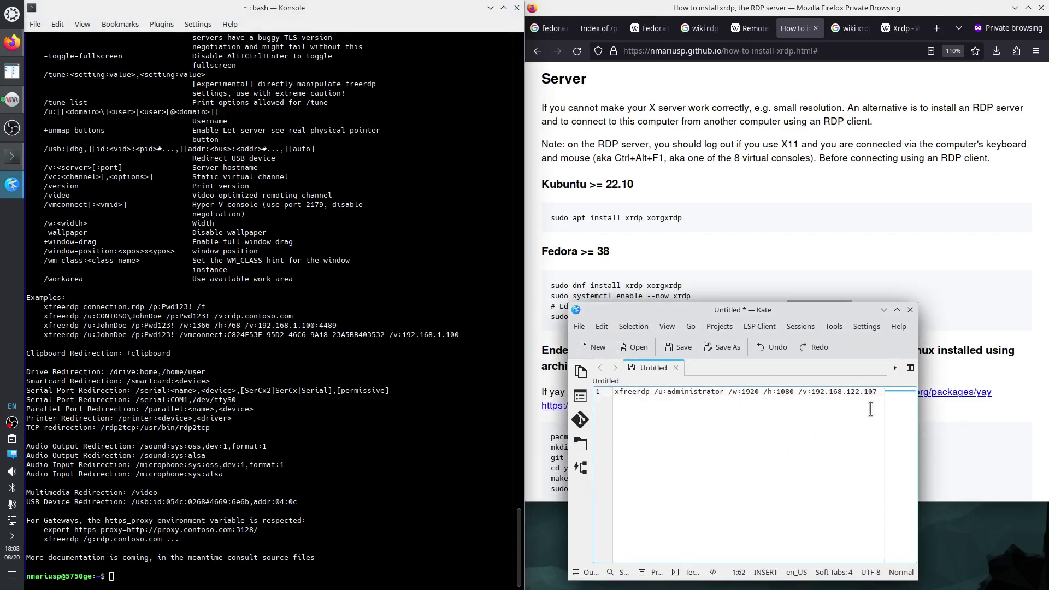
pyautogui.middleClick(882, 395)
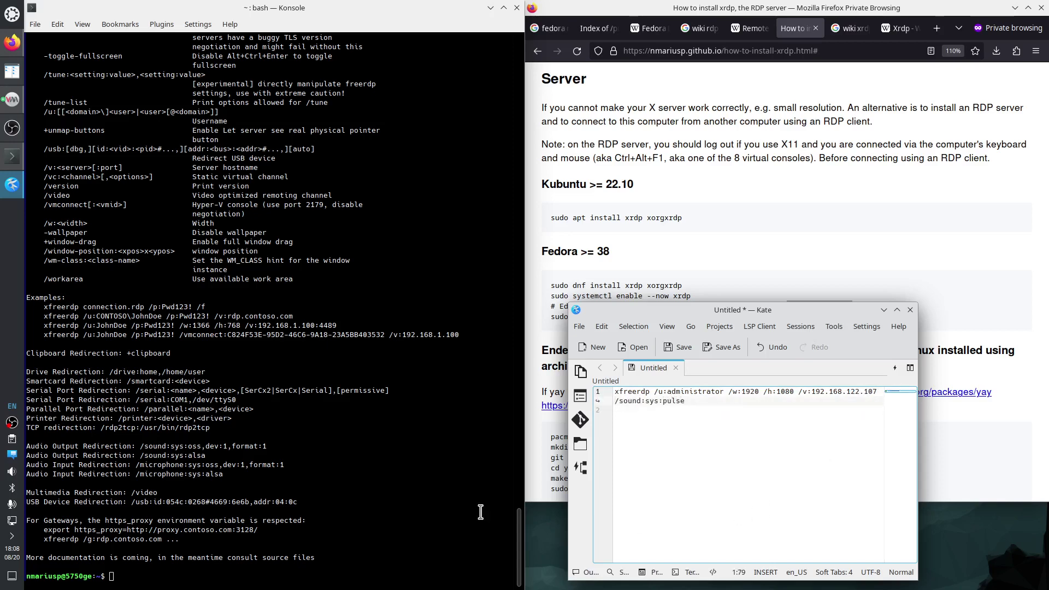
# Copy /video from the xfreerdp help and add it after the sound option.
pyautogui.doubleClick(144, 493)
pyautogui.rightClick(148, 493)
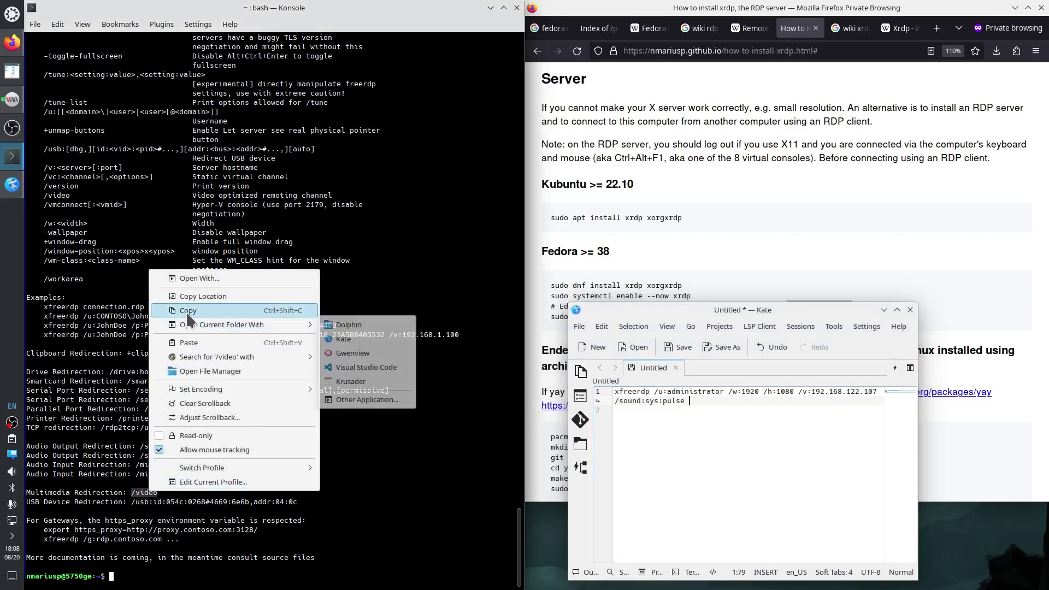
pyautogui.click(621, 450)
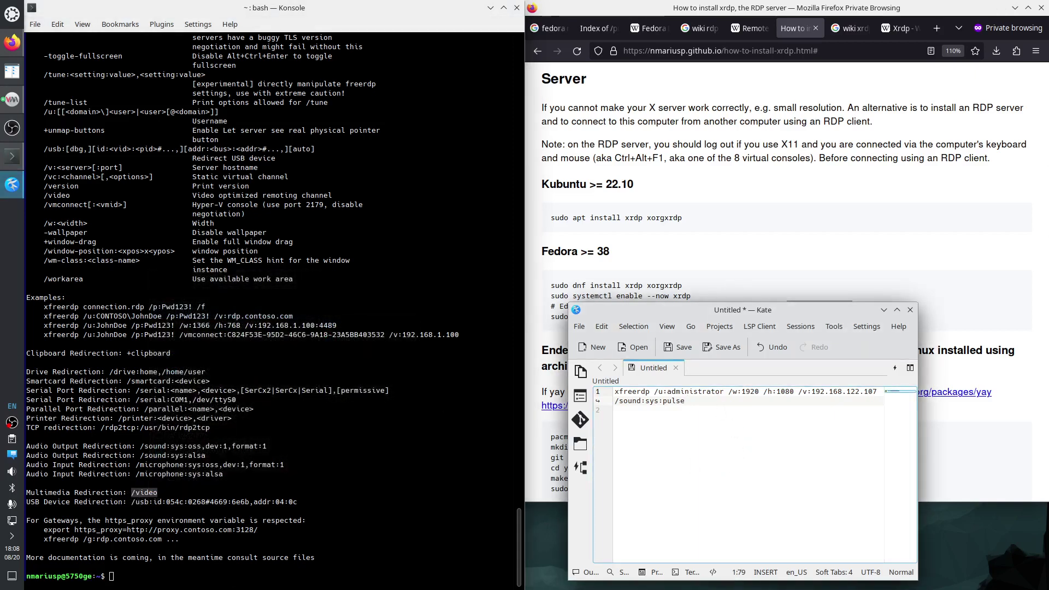
pyautogui.hotkey('ctrl', 'v')
pyautogui.click(335, 470)
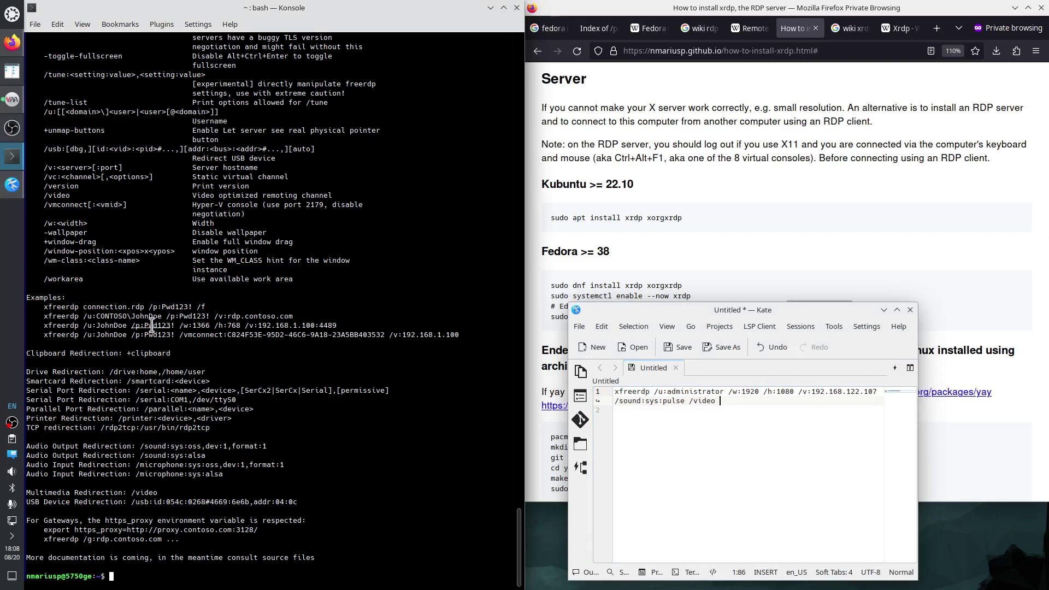
# Copy the /rfx option from the Konsole help text for the Kate command.
pyautogui.scroll(2, 134, 314)
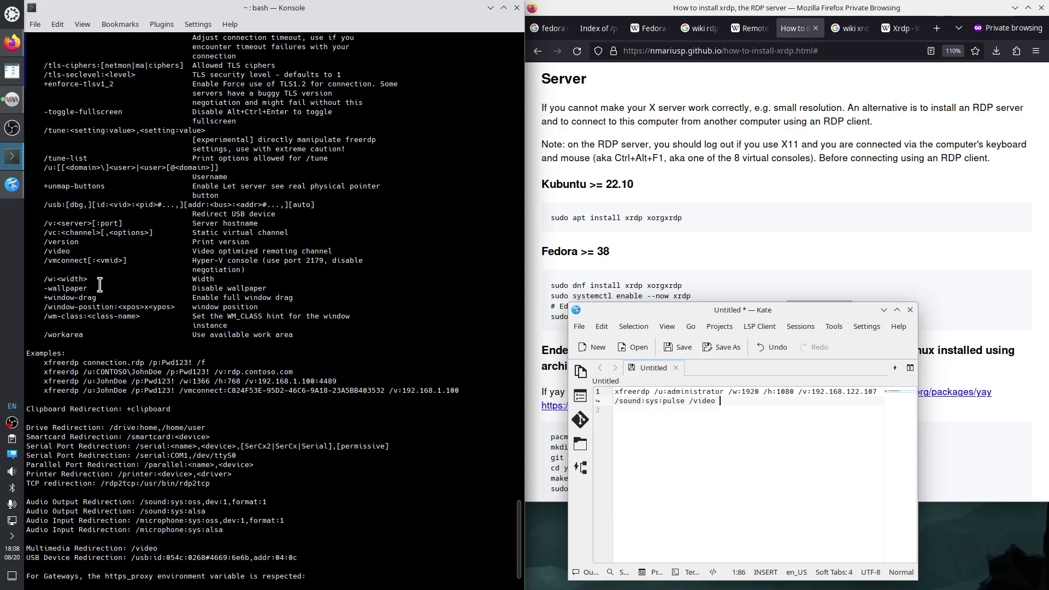
pyautogui.scroll(2, 100, 284)
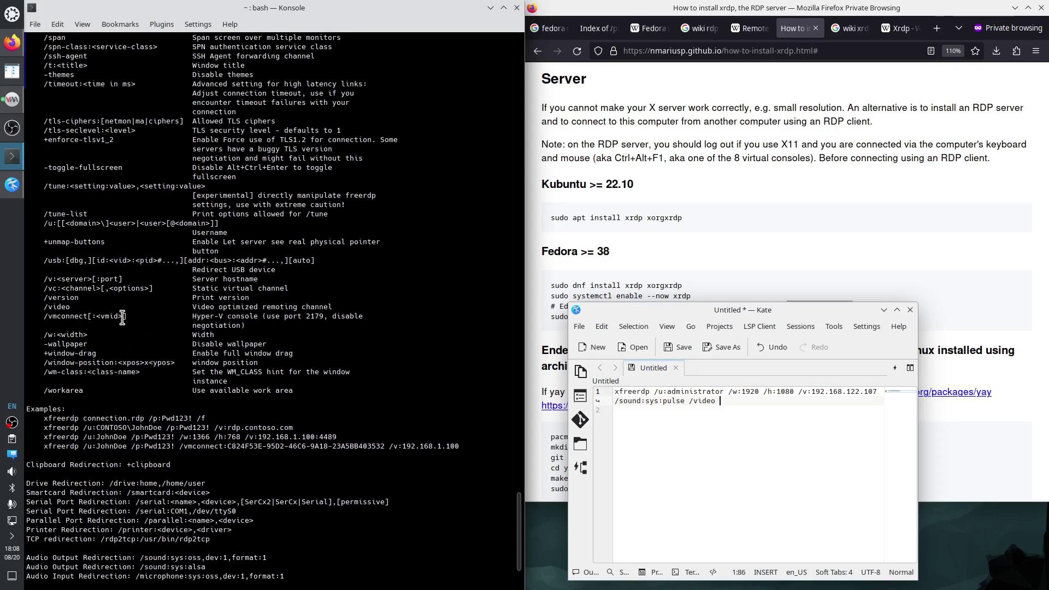
pyautogui.scroll(1, 118, 267)
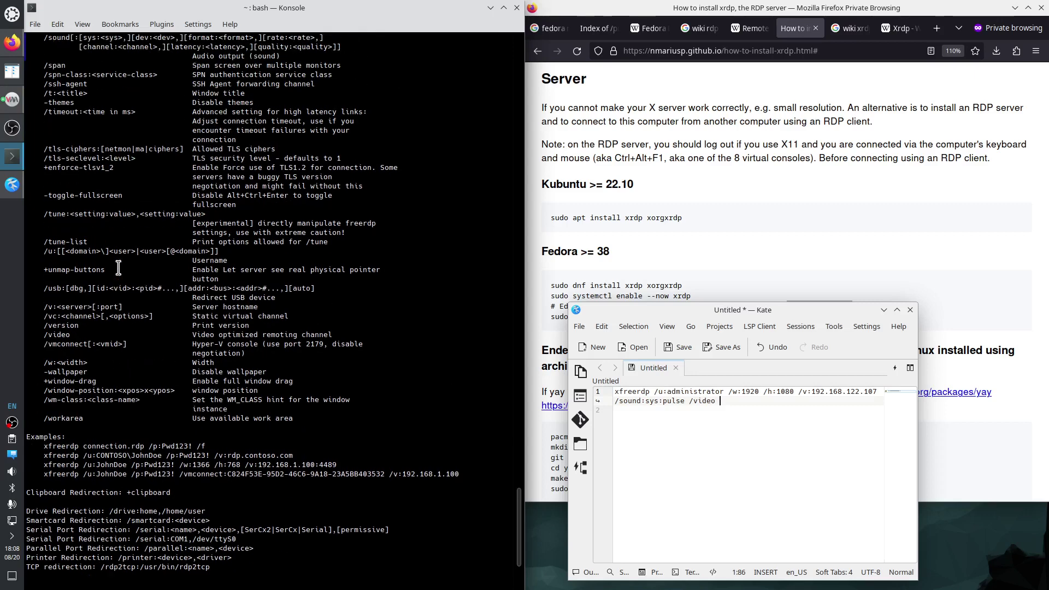
pyautogui.scroll(4, 118, 268)
pyautogui.scroll(3, 118, 267)
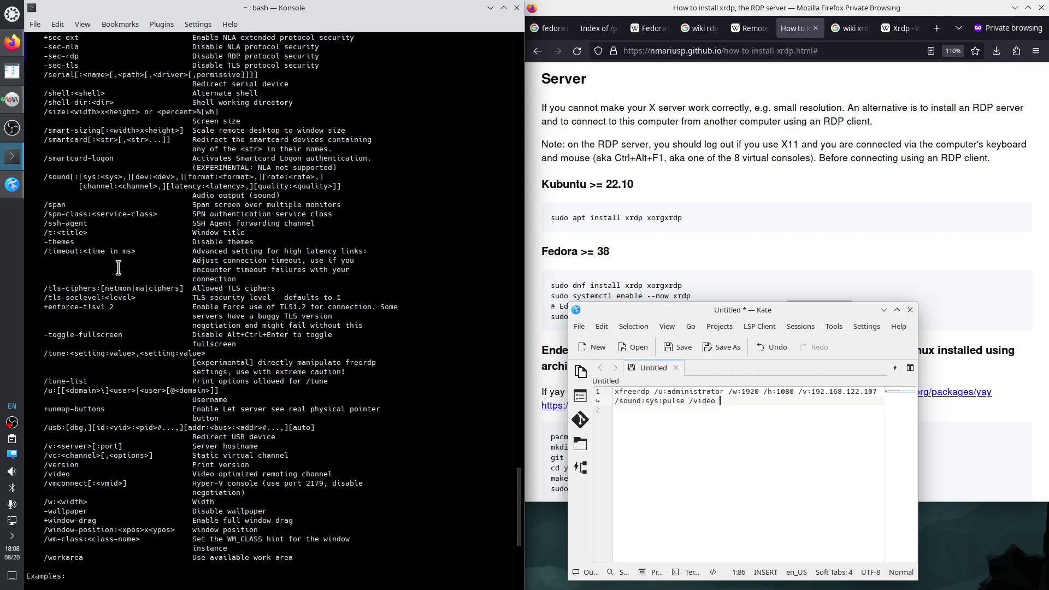
pyautogui.scroll(8, 118, 267)
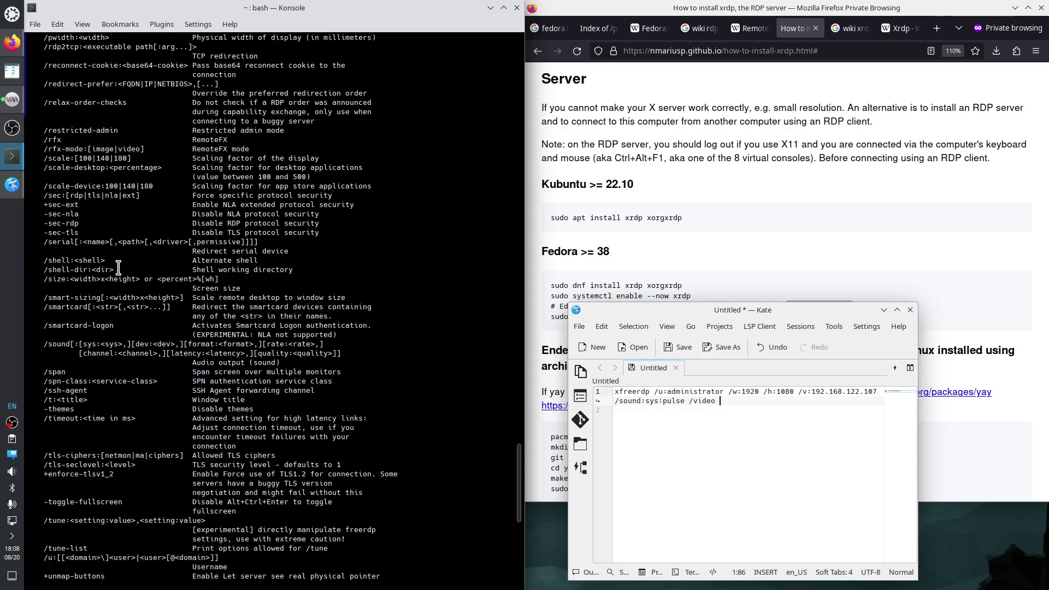
pyautogui.doubleClick(48, 252)
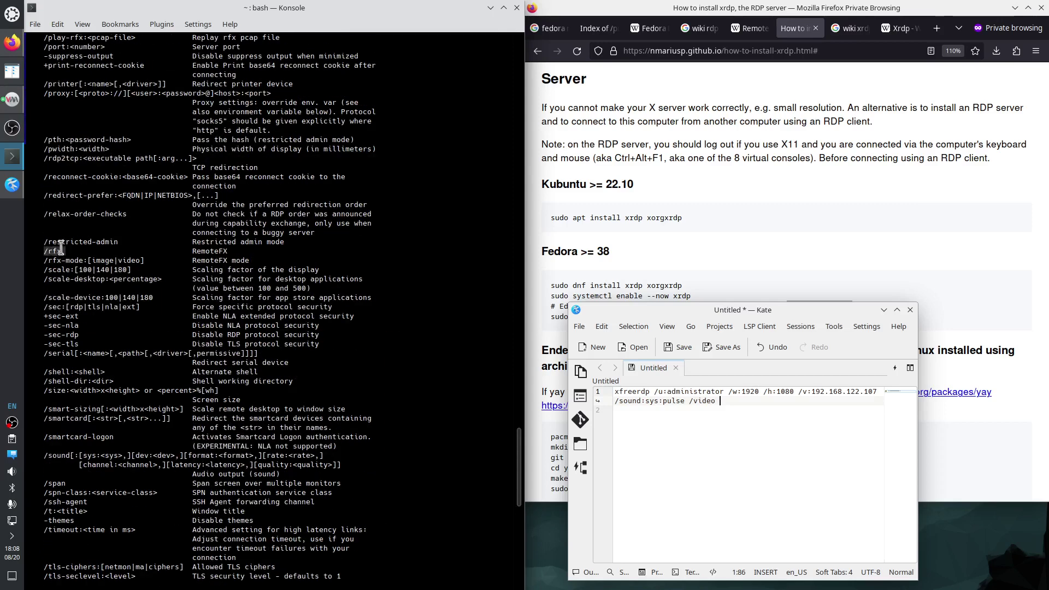
pyautogui.rightClick(57, 253)
pyautogui.click(96, 294)
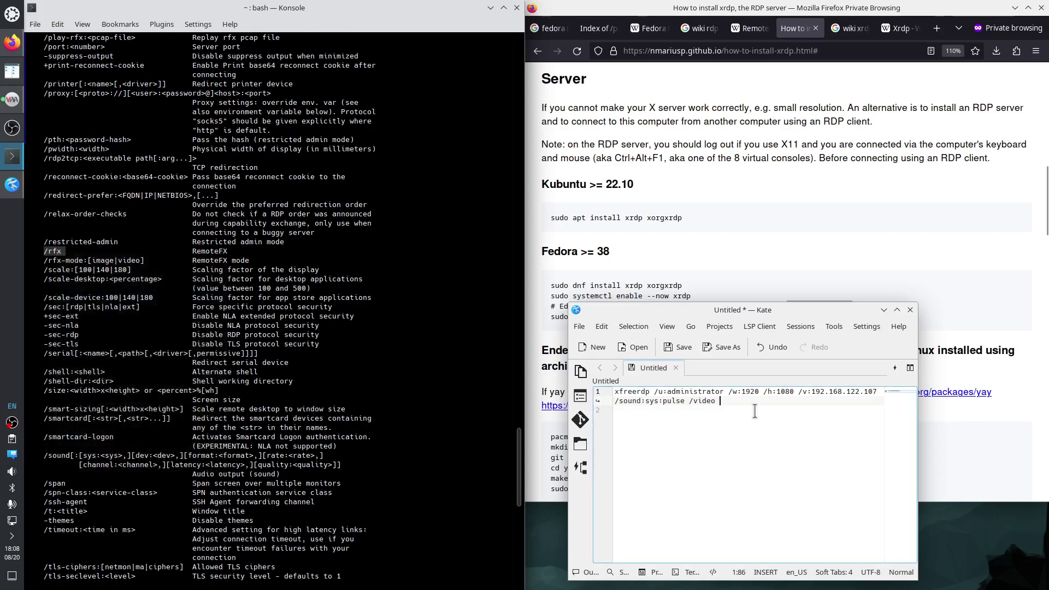
pyautogui.click(739, 403)
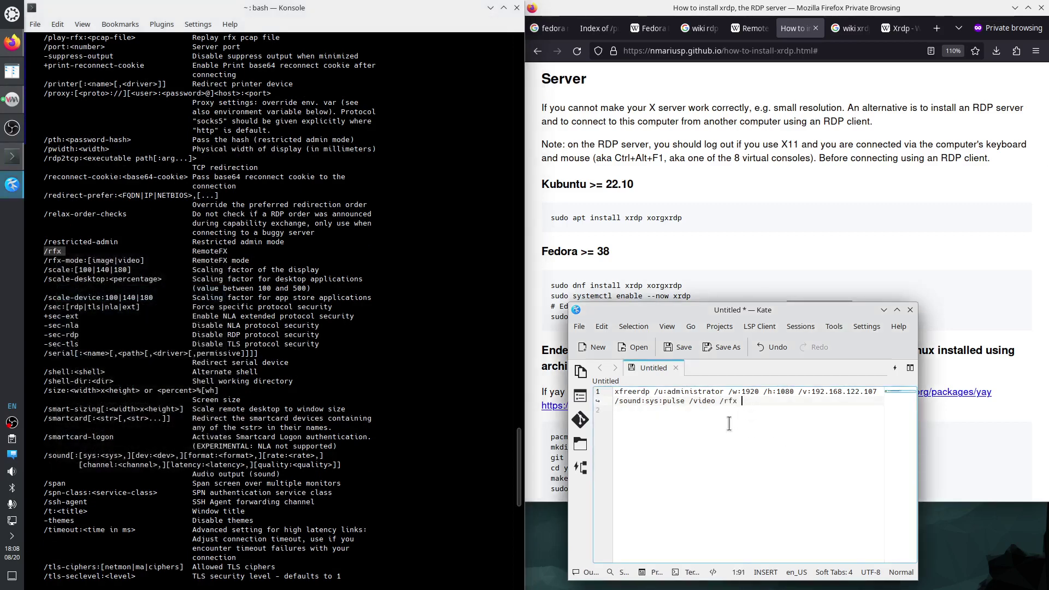
# Copy /gfx from the help and paste it after /rfx in the Kate command.
pyautogui.scroll(16, 173, 223)
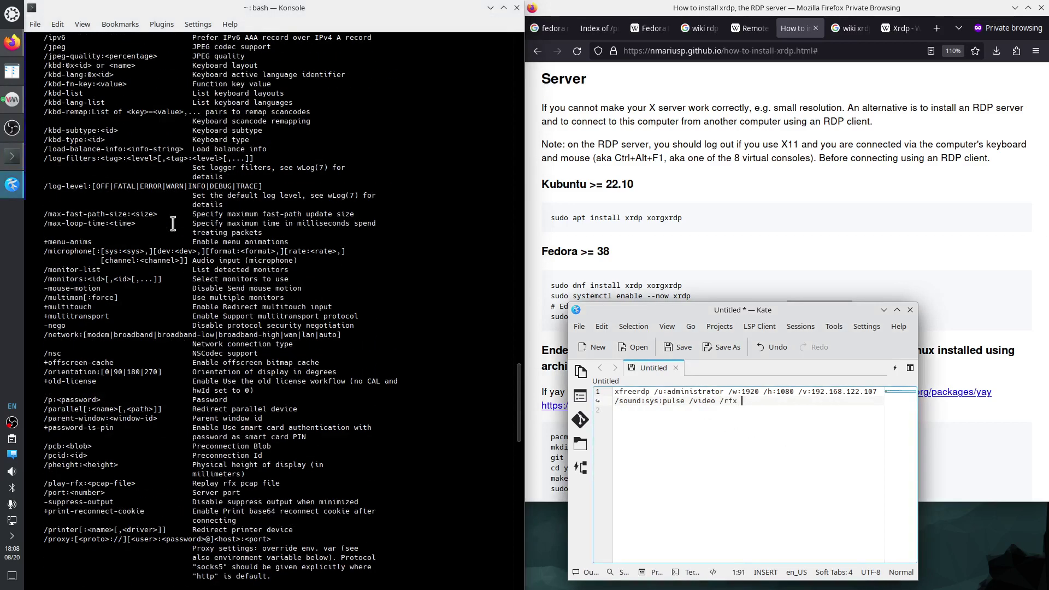
pyautogui.scroll(5, 173, 223)
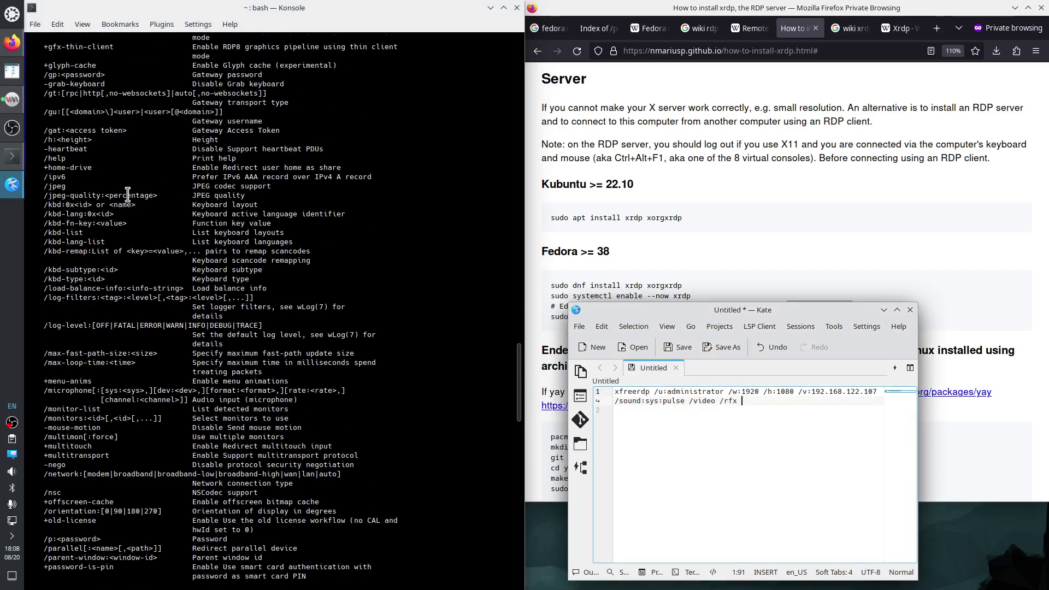
pyautogui.scroll(4, 132, 196)
pyautogui.click(52, 111)
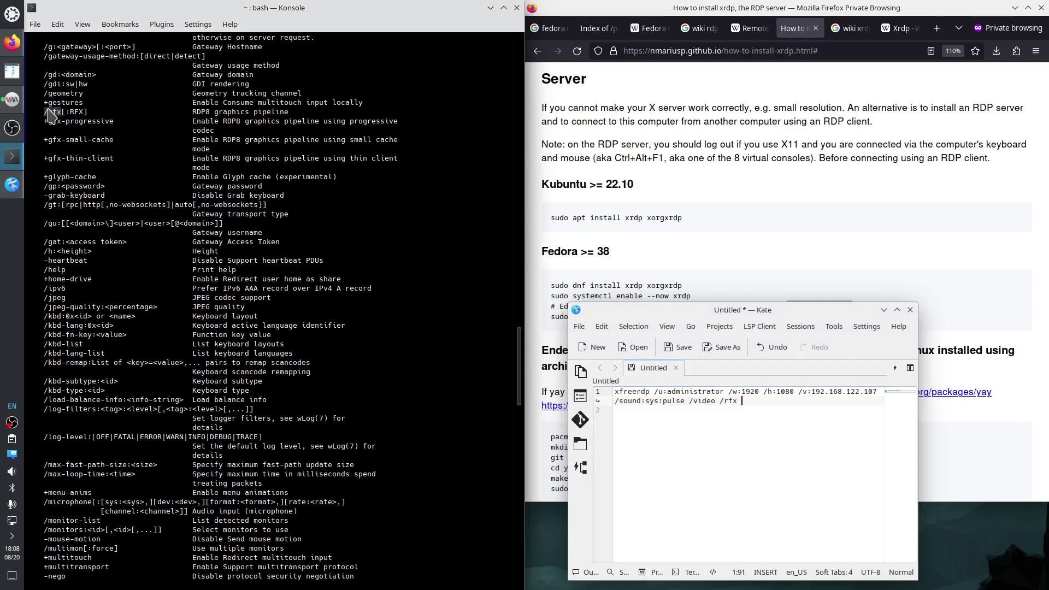
pyautogui.rightClick(50, 110)
pyautogui.click(76, 137)
pyautogui.click(753, 403)
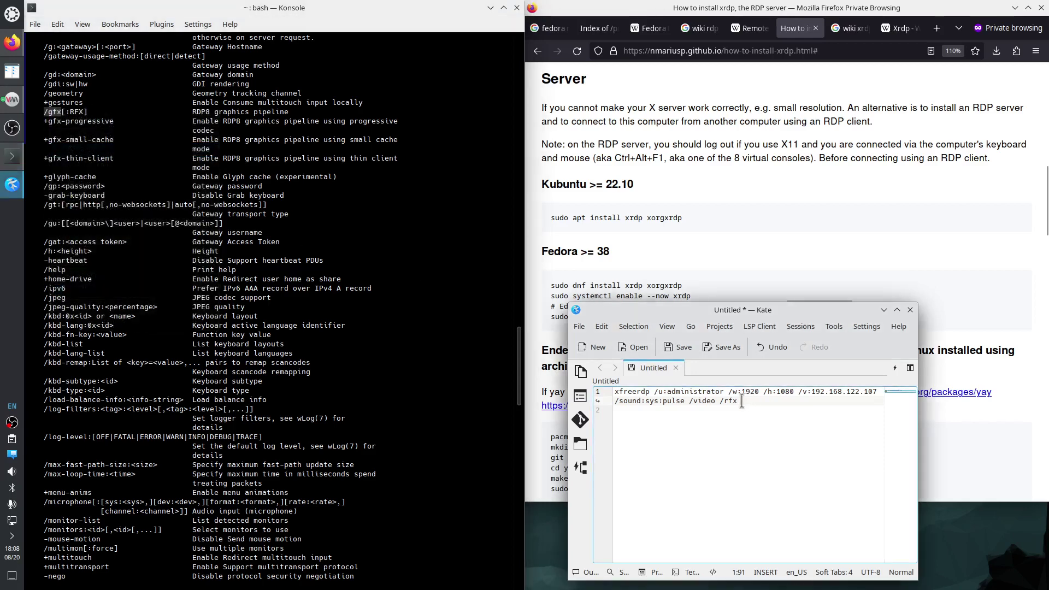
pyautogui.hotkey('ctrl', 'v')
pyautogui.scroll(-6, 157, 306)
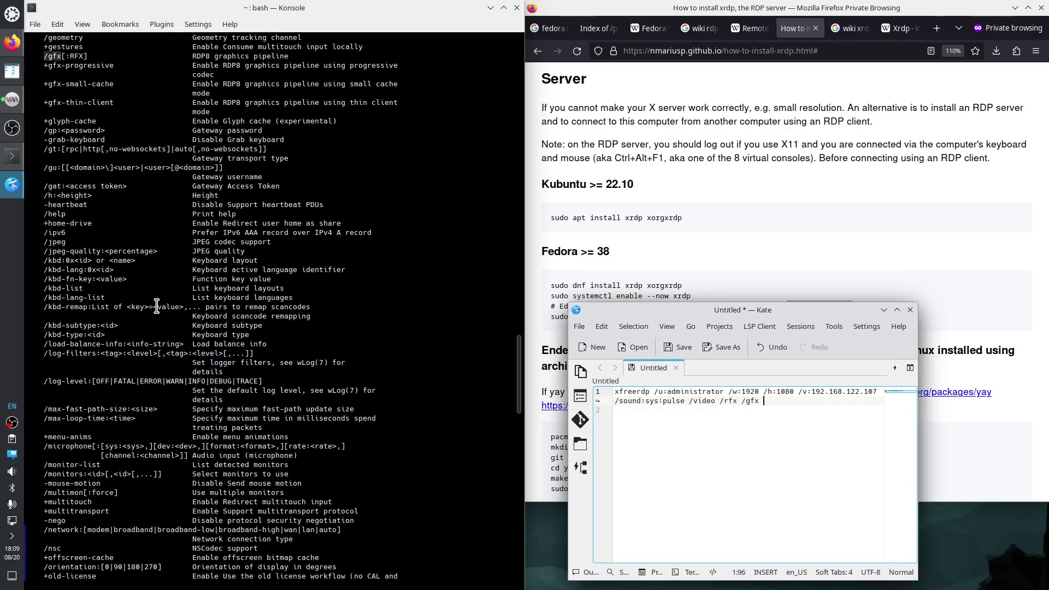
pyautogui.scroll(-5, 156, 306)
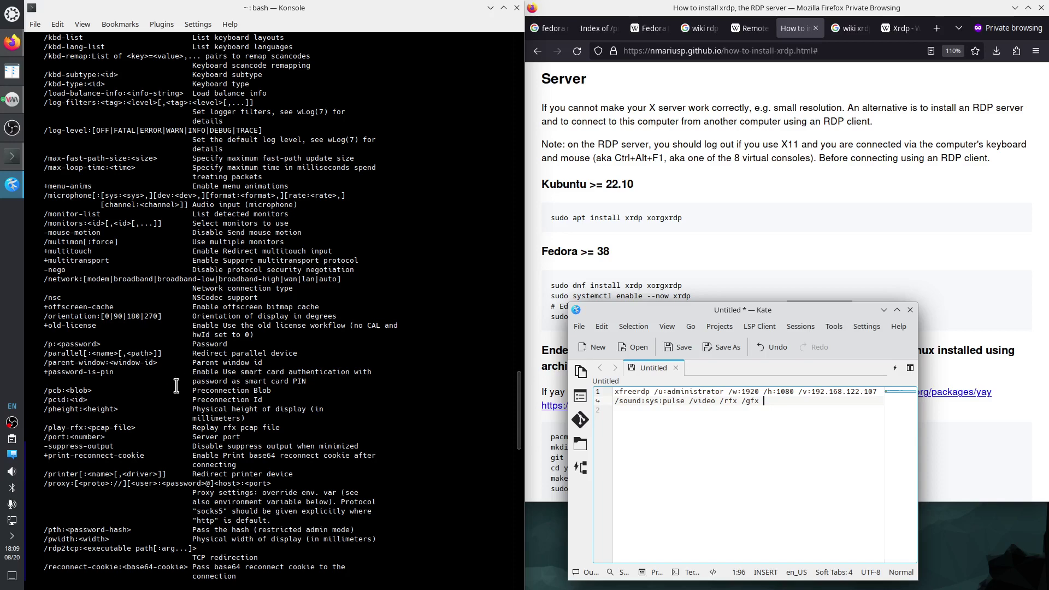
# Copy /dynamic-resolution from the help and append it after /gfx in Kate.
pyautogui.scroll(12, 160, 371)
pyautogui.scroll(13, 160, 372)
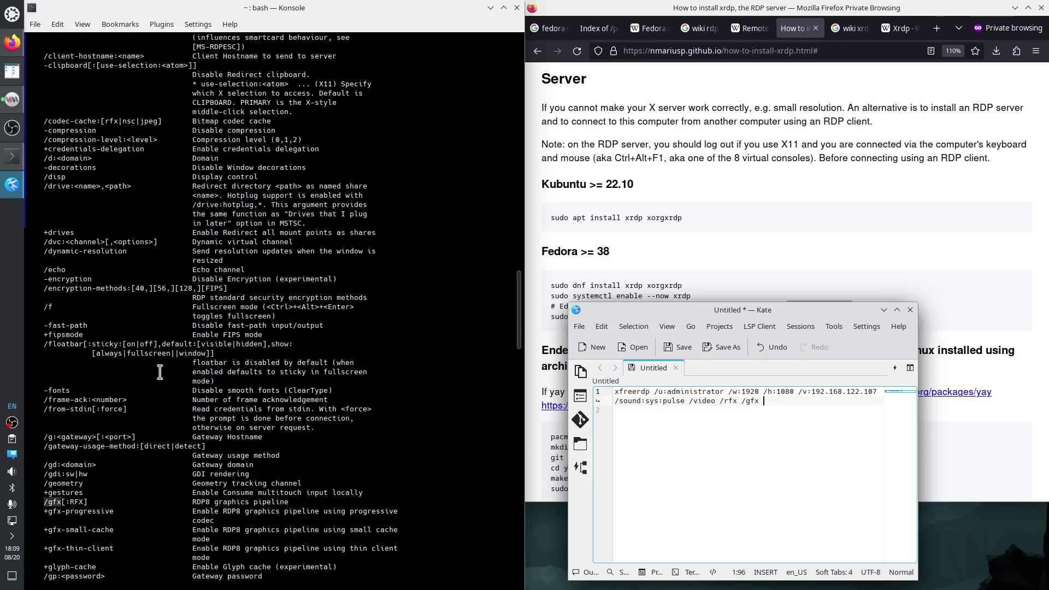
pyautogui.doubleClick(44, 251)
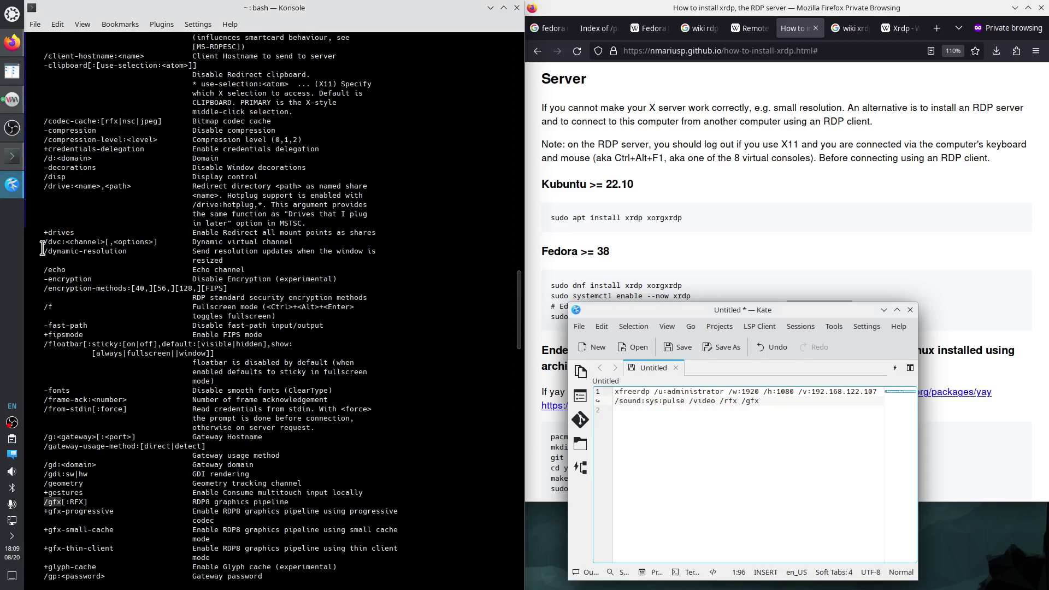
pyautogui.rightClick(113, 251)
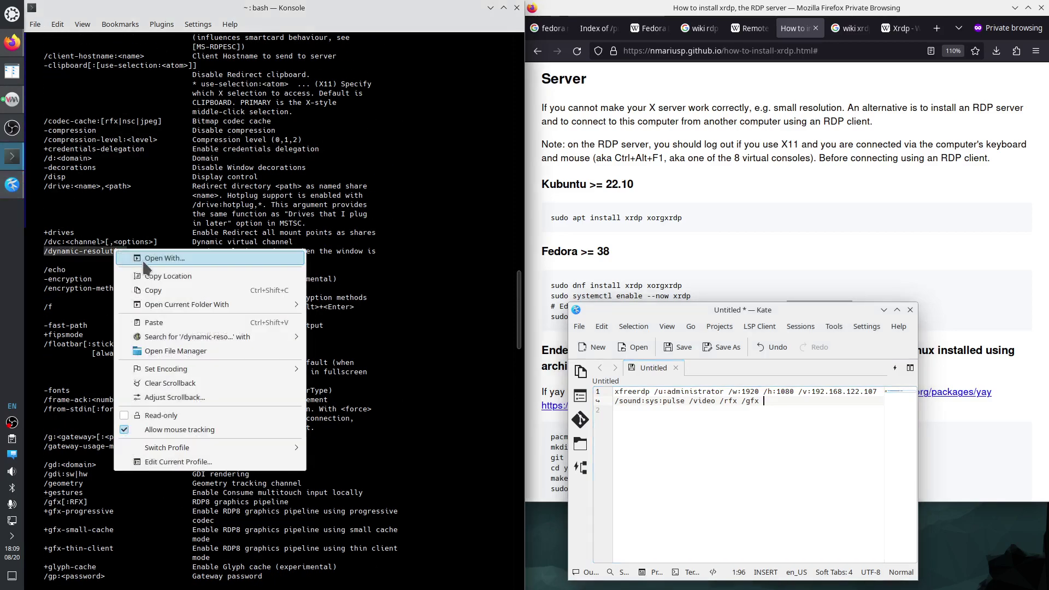
pyautogui.click(156, 294)
pyautogui.click(798, 407)
pyautogui.click(785, 403)
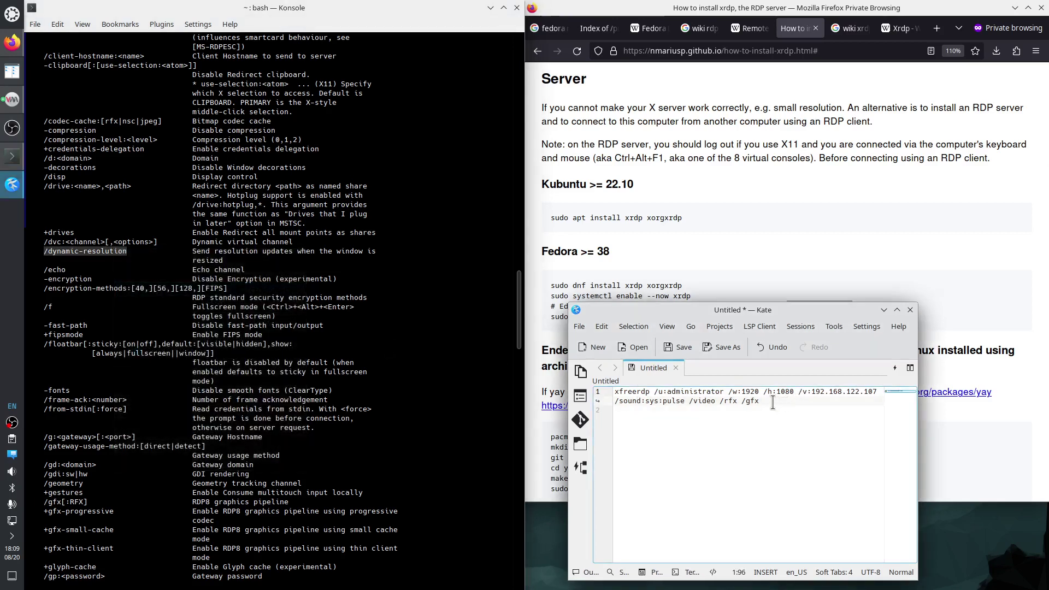
pyautogui.hotkey('ctrl', 'v')
# Copy the /bpp: option from the help and paste it into the command.
pyautogui.scroll(5, 164, 306)
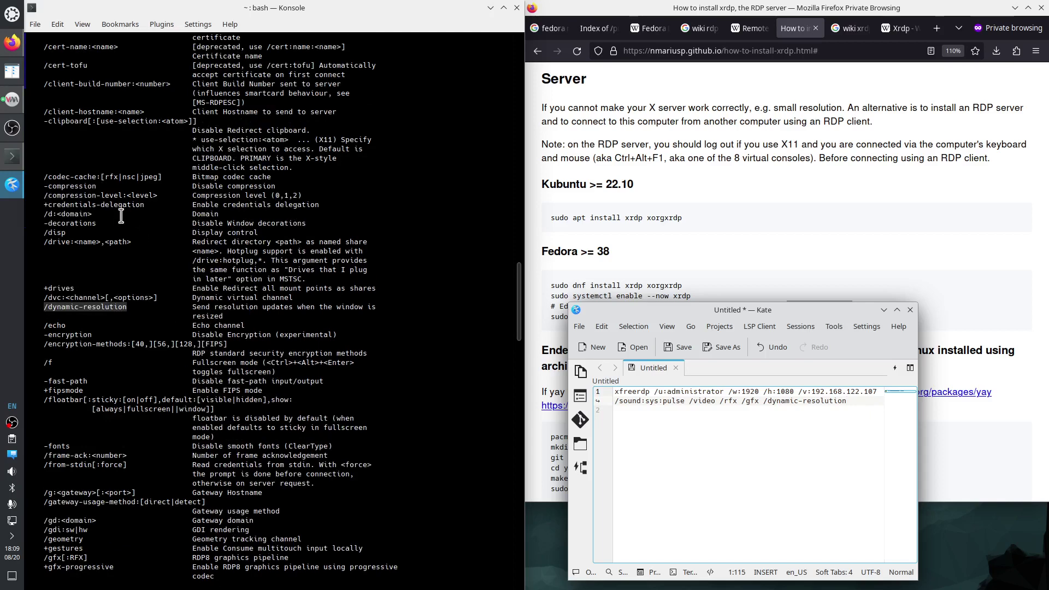
pyautogui.scroll(3, 158, 284)
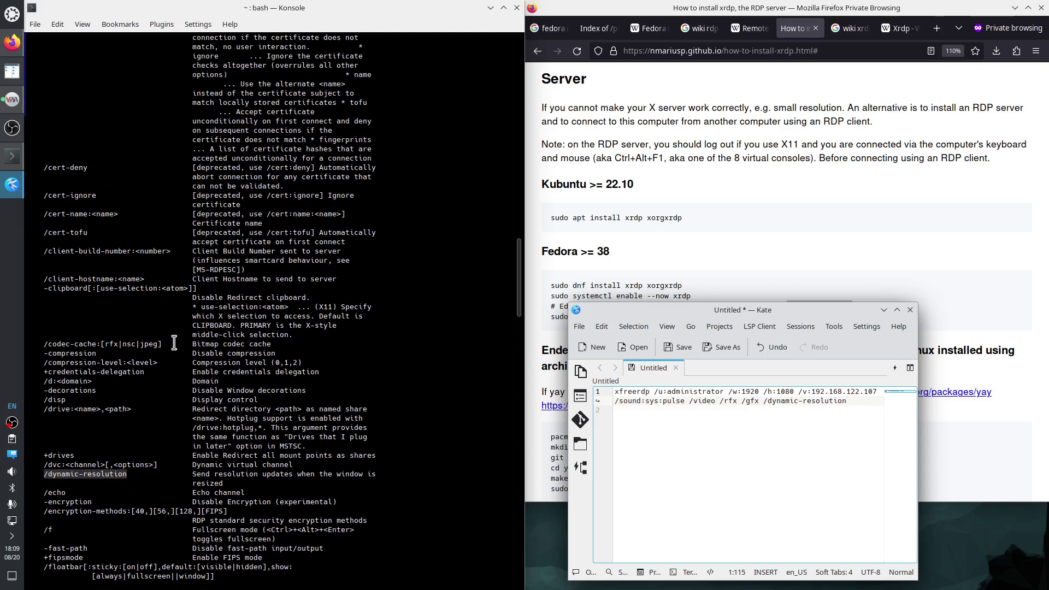
pyautogui.scroll(10, 173, 342)
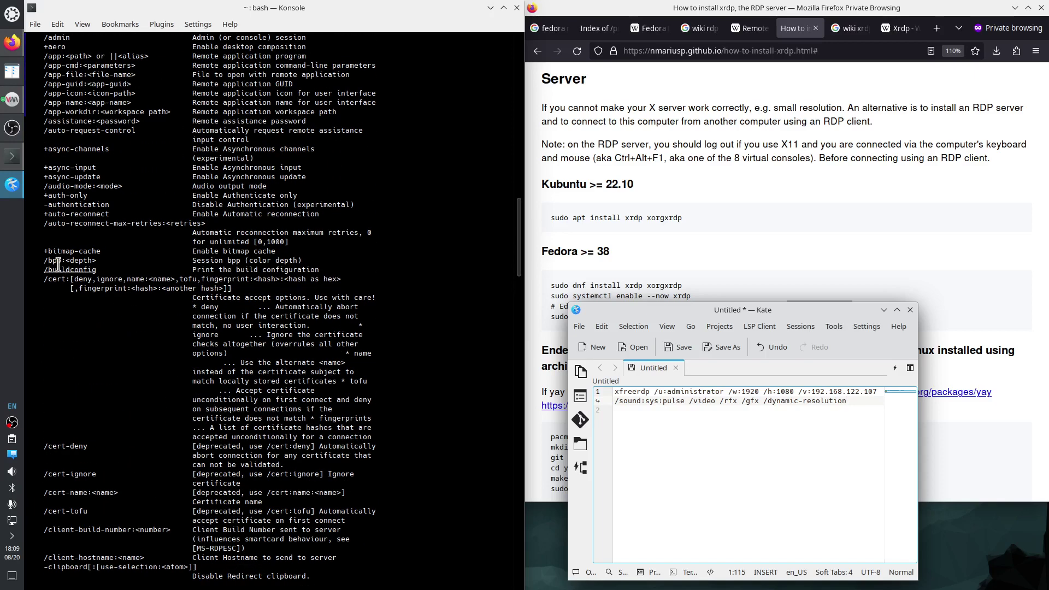
pyautogui.click(51, 259)
pyautogui.doubleClick(51, 258)
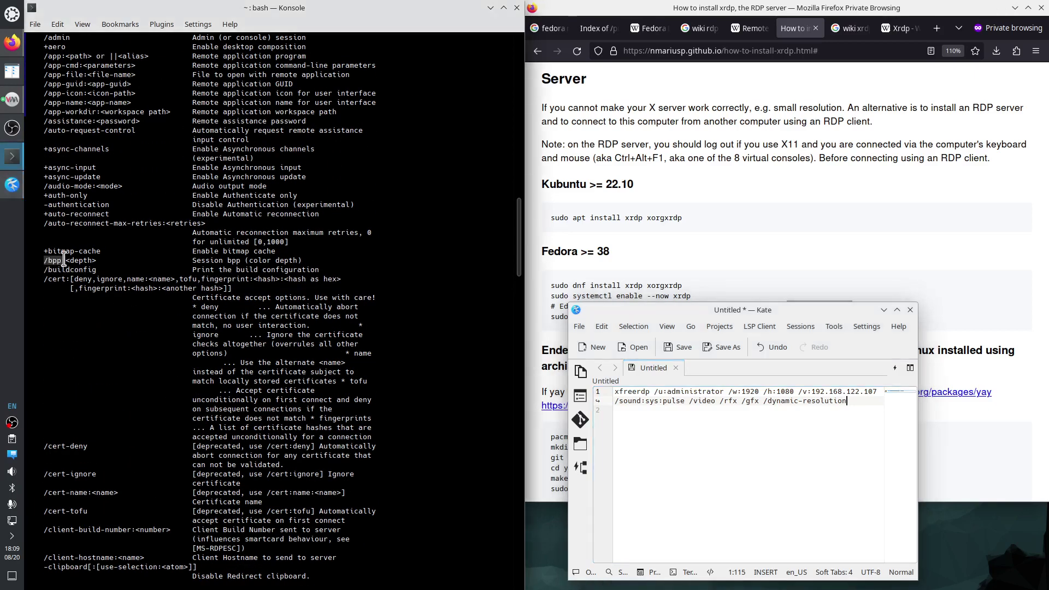
pyautogui.rightClick(55, 256)
pyautogui.click(80, 265)
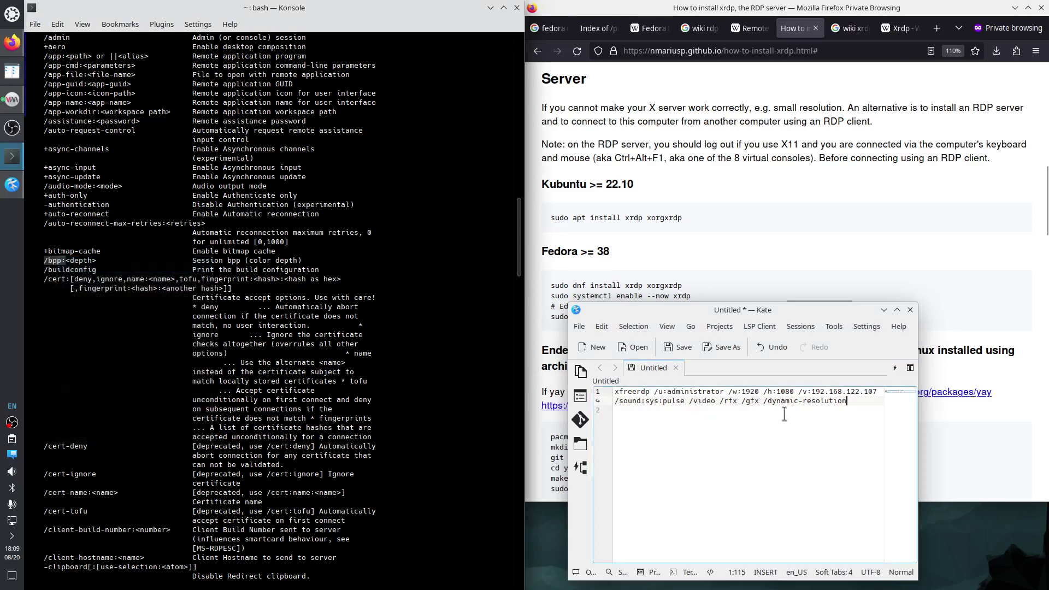
pyautogui.hotkey('alt', 'Tab')
pyautogui.hotkey('ctrl', 'v')
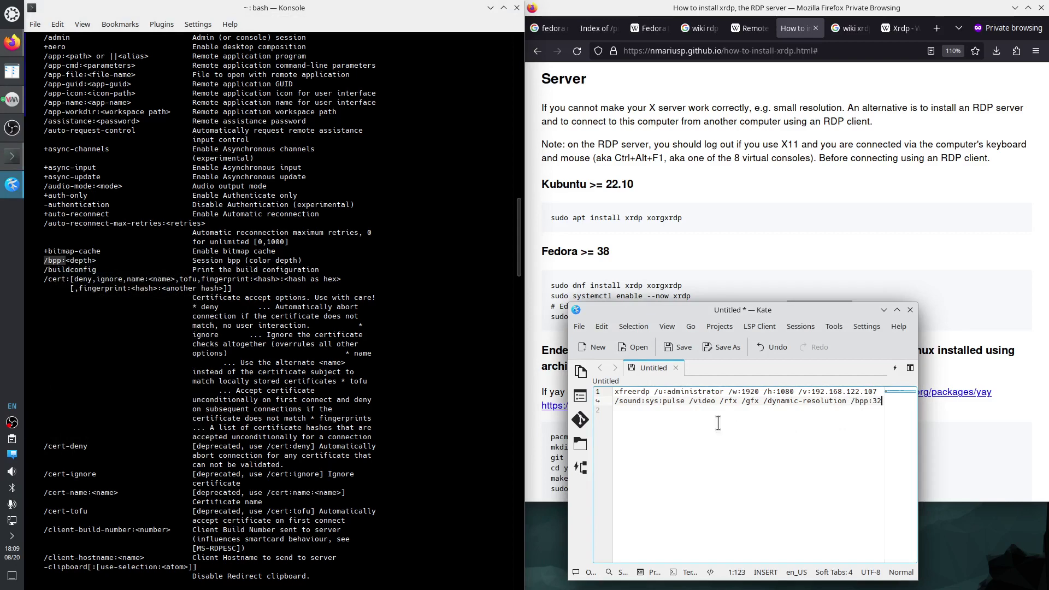
# Select the whole xfreerdp command in Kate and bring up Konsole's paste options.
pyautogui.scroll(4, 279, 323)
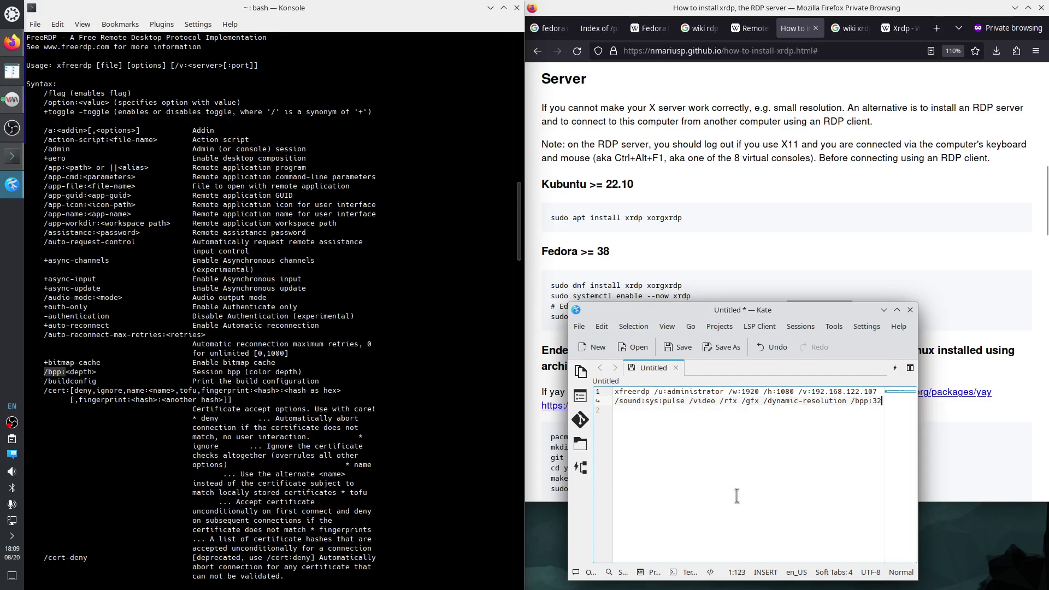
pyautogui.moveTo(881, 403); pyautogui.dragTo(614, 391)
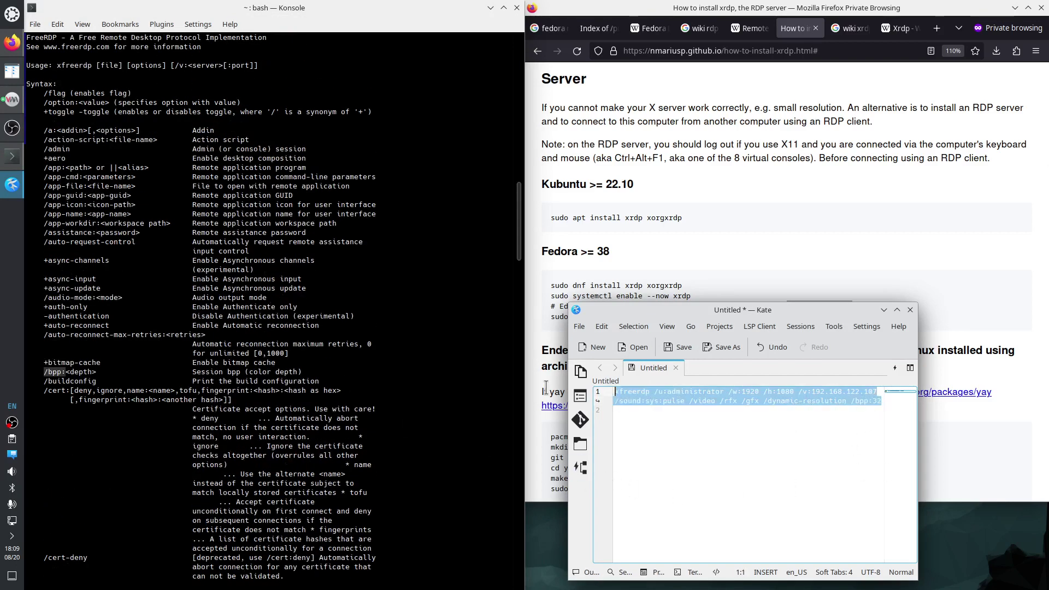
pyautogui.click(169, 381)
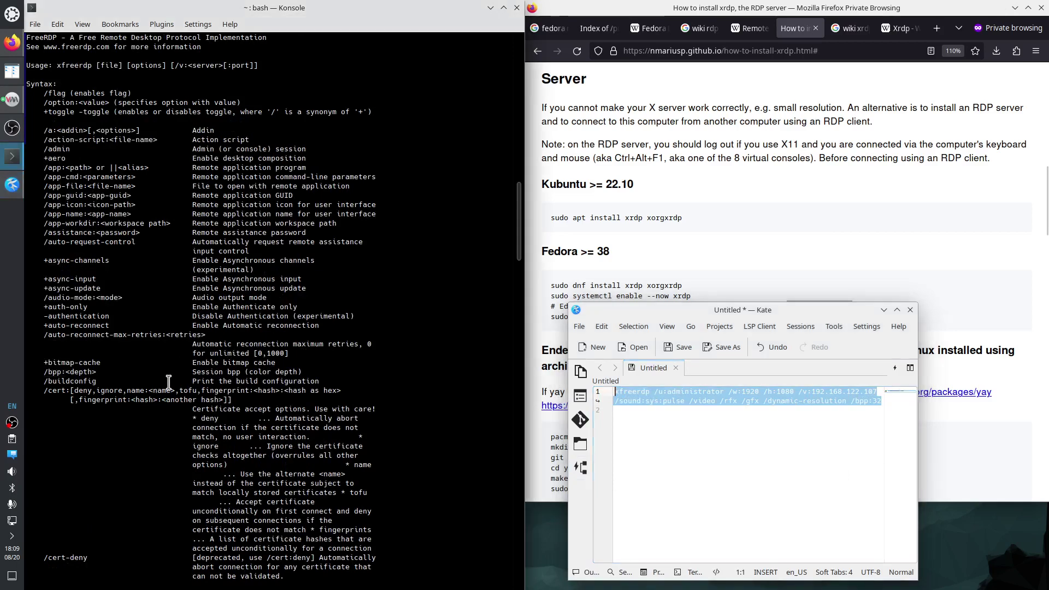
pyautogui.rightClick(169, 381)
# Paste and run the xfreerdp command, accept the certificate with Y, and enter the xrdp password.
pyautogui.click(198, 408)
pyautogui.press('Return')
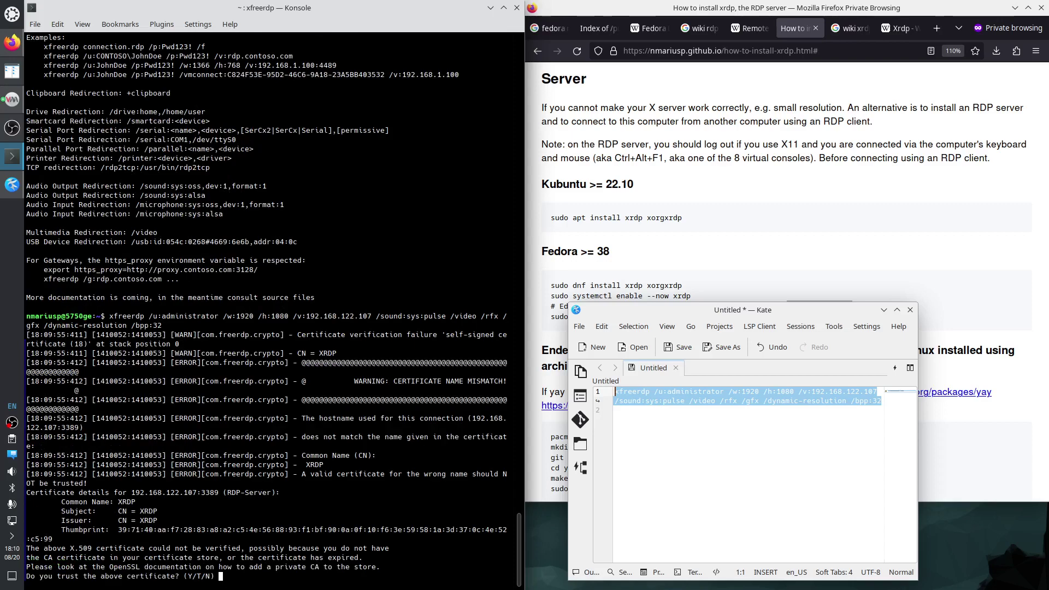
pyautogui.write('Y')
pyautogui.press('Return')
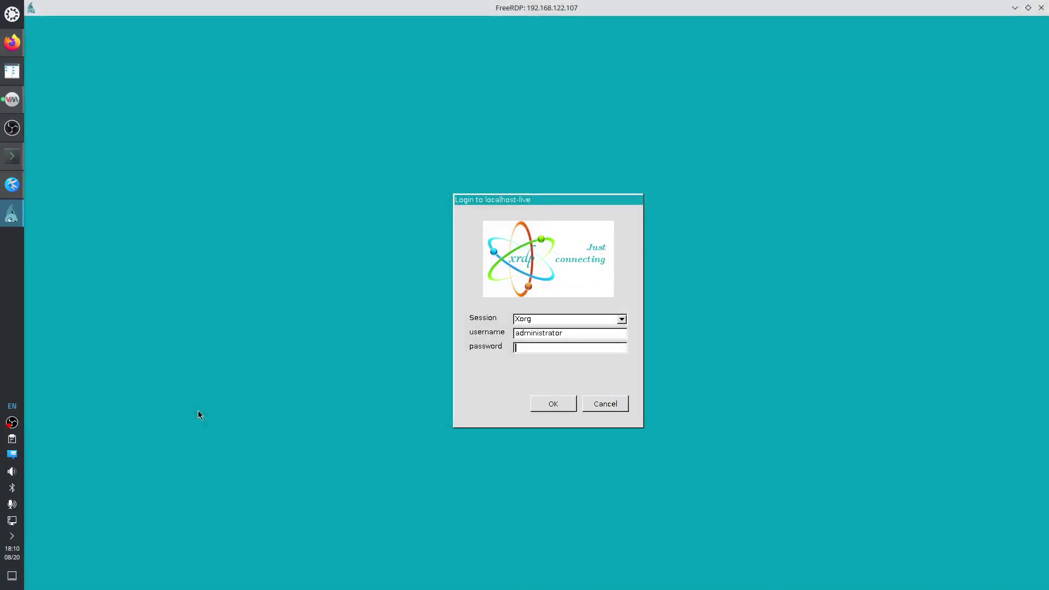
pyautogui.write('*****')
pyautogui.press('Return')
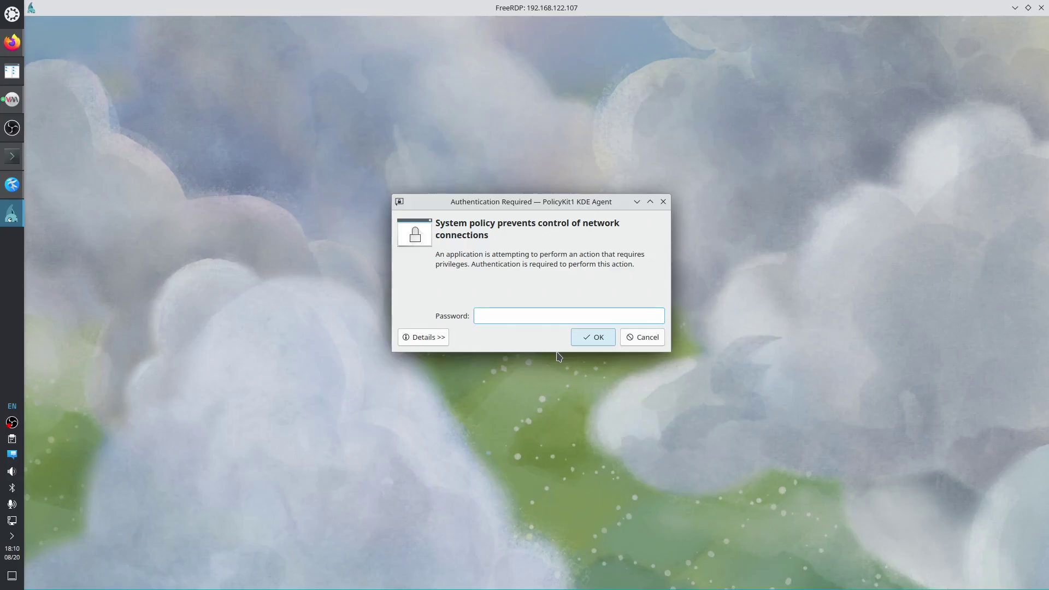
# Cancel the network authentication prompt, then bring forward virt-manager and the Konsole terminal.
pyautogui.click(641, 336)
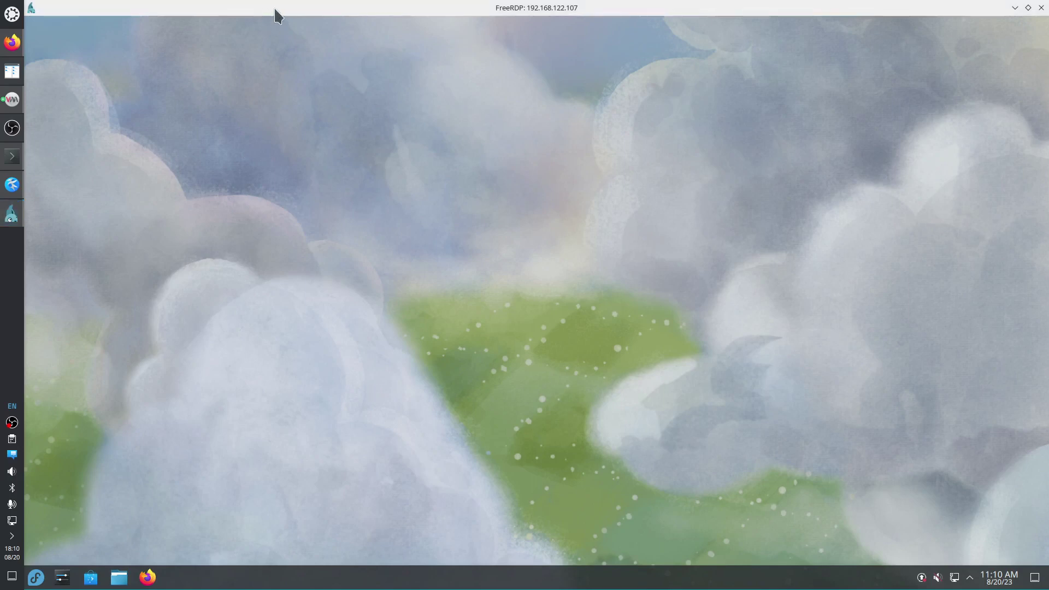
pyautogui.click(12, 100)
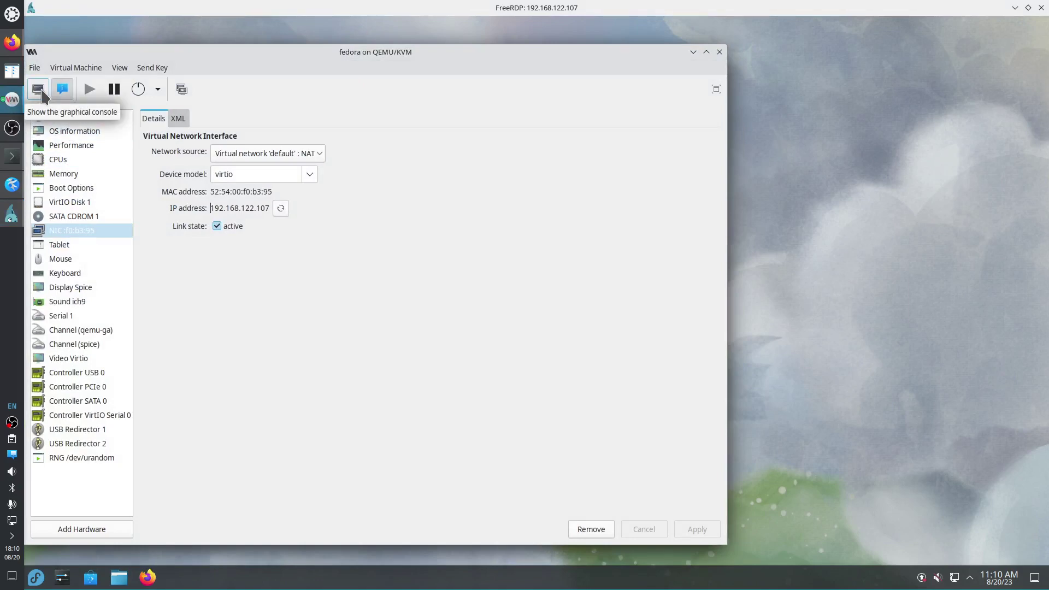
pyautogui.click(12, 156)
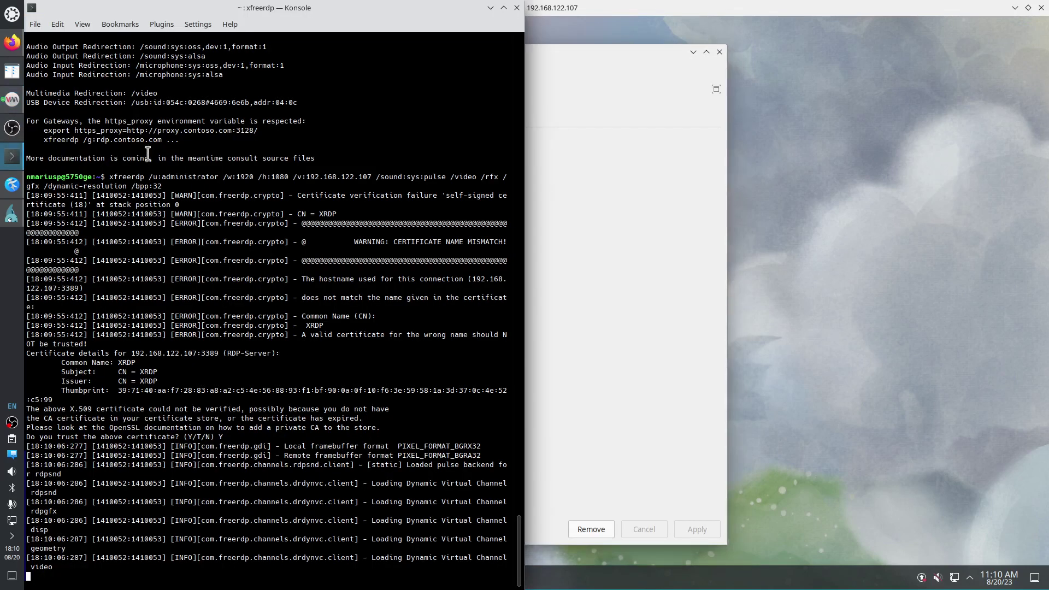
# Open a new Konsole tab and retry an ssh command from history against 192.168.122.1.
pyautogui.hotkey('ctrl', 'shift', 't')
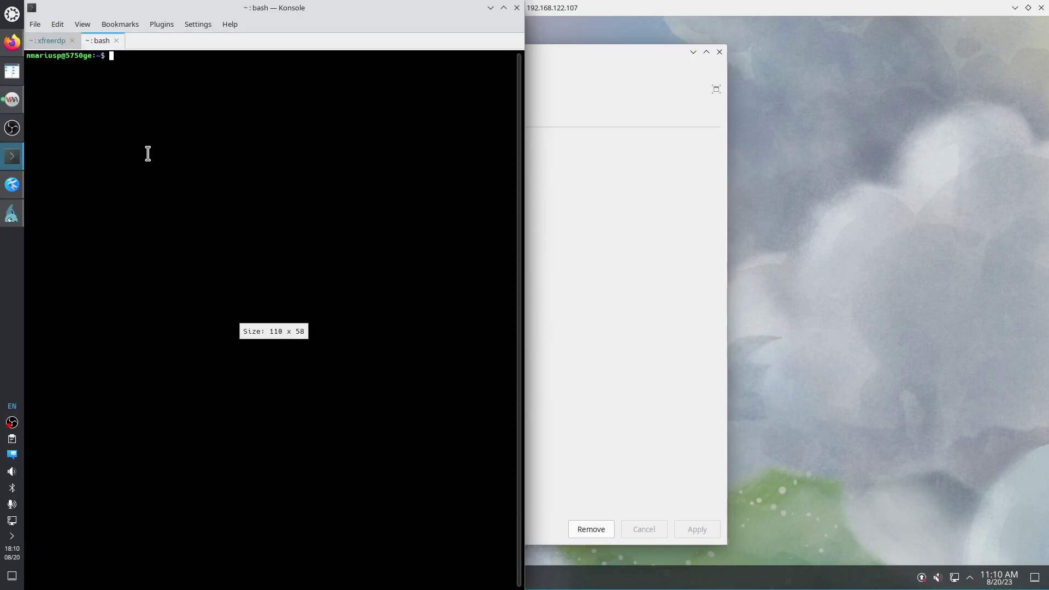
pyautogui.hotkey('ctrl', 'r')
pyautogui.write('ssh')
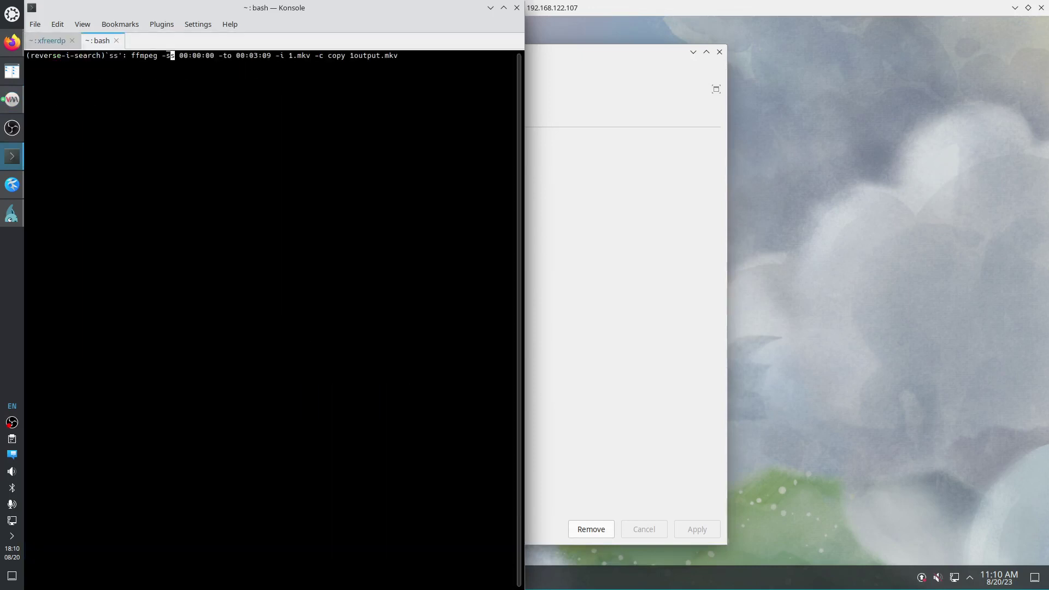
pyautogui.press('Return')
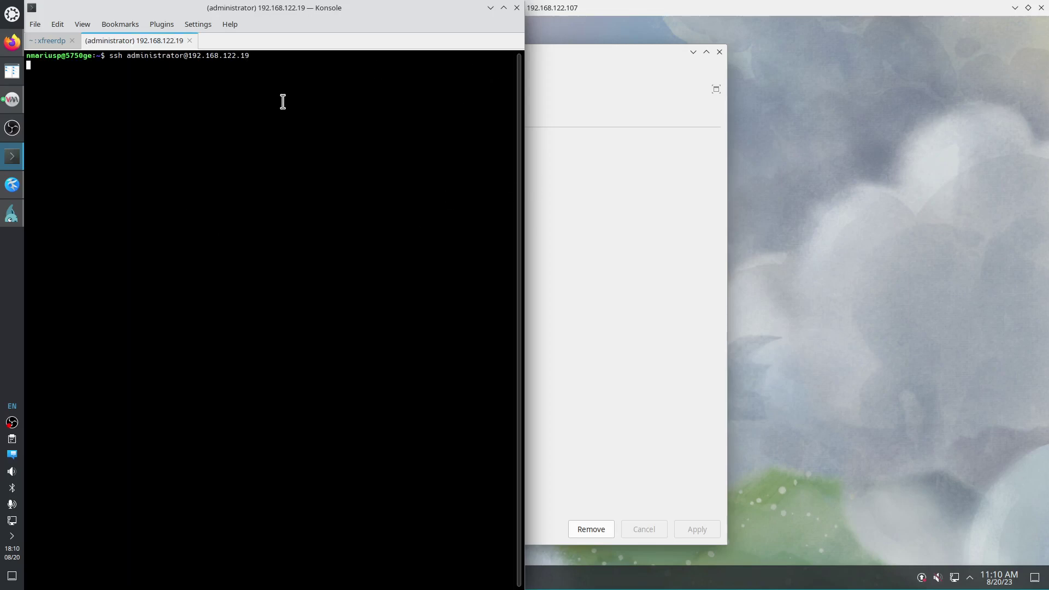
pyautogui.hotkey('ctrl', 'c')
pyautogui.press('Up')
pyautogui.press('BackSpace')
pyautogui.press('Return')
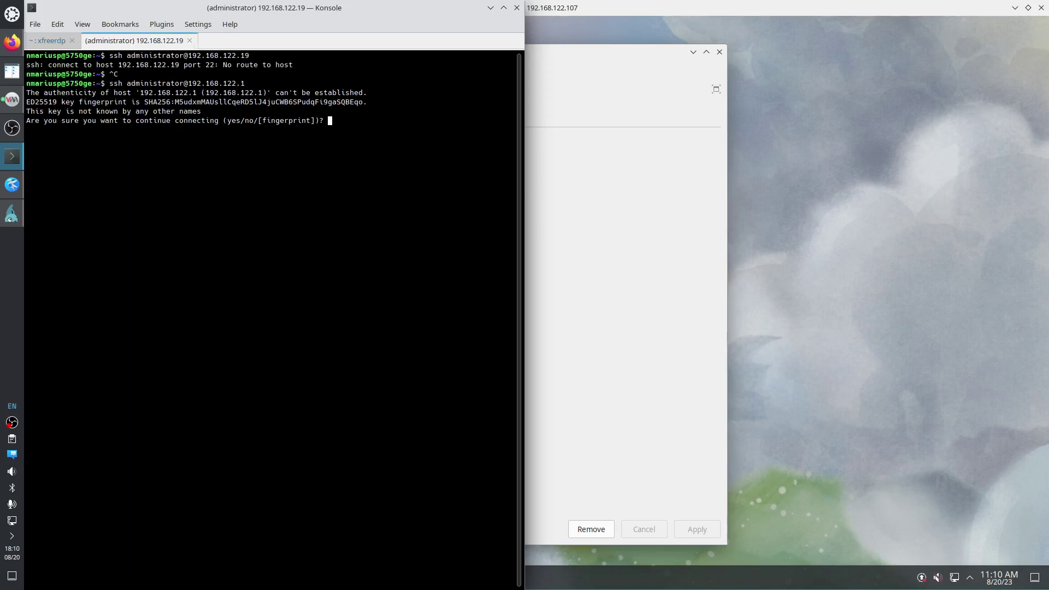
# SSH into the VM at 192.168.122.107 with the password, then maximize and minimize Konsole.
pyautogui.hotkey('ctrl', 'c')
pyautogui.press('Up')
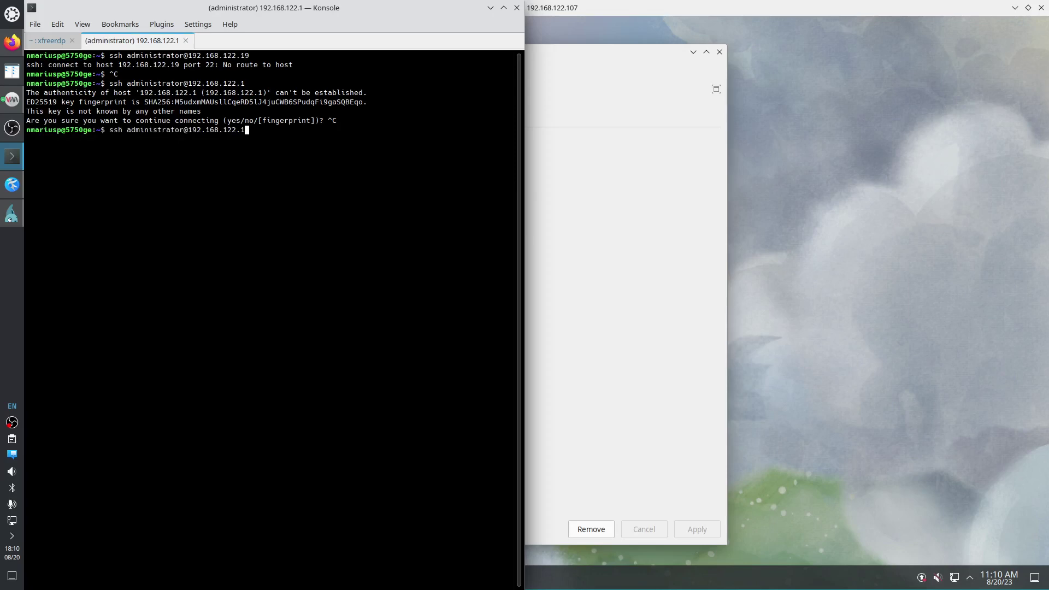
pyautogui.write('0')
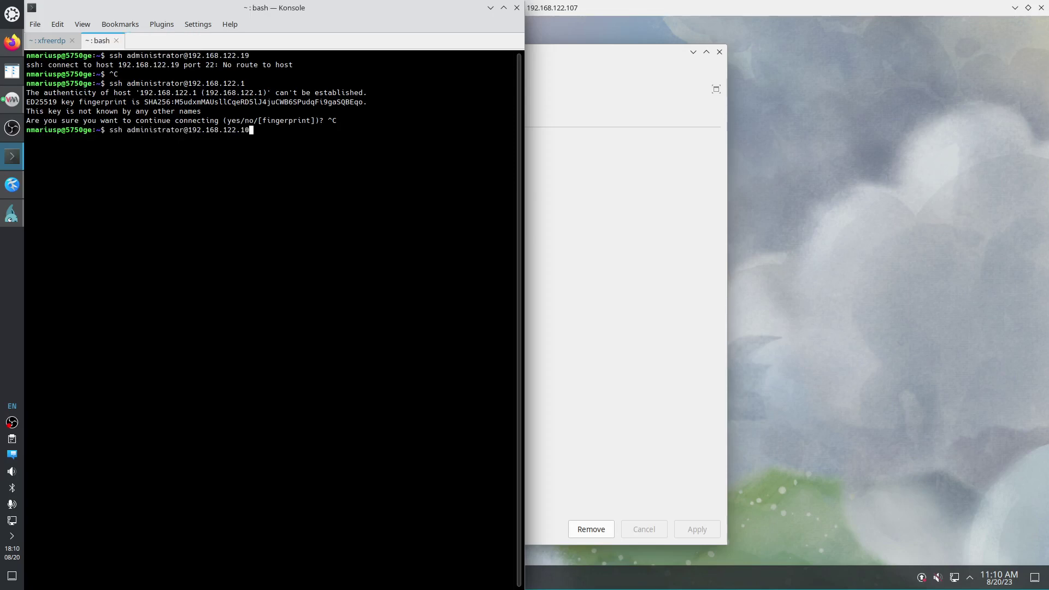
pyautogui.write('7')
pyautogui.press('Return')
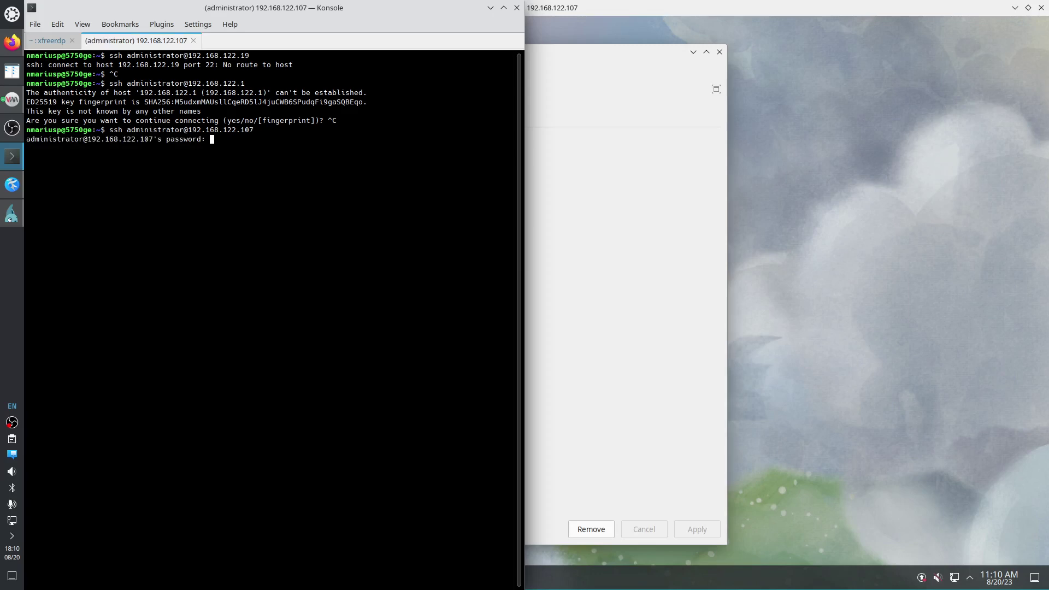
pyautogui.press('Return')
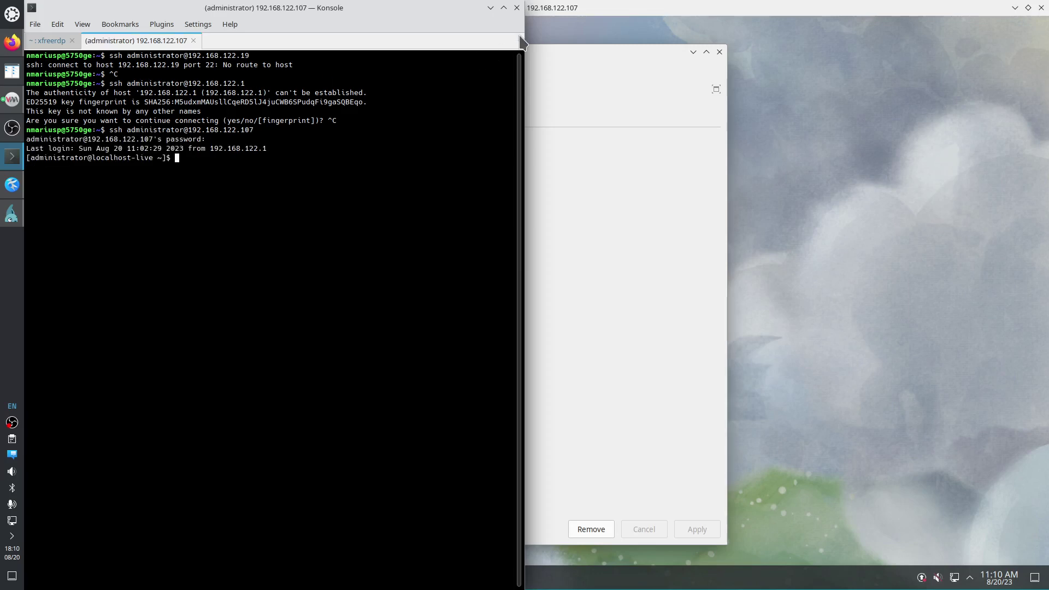
pyautogui.click(503, 8)
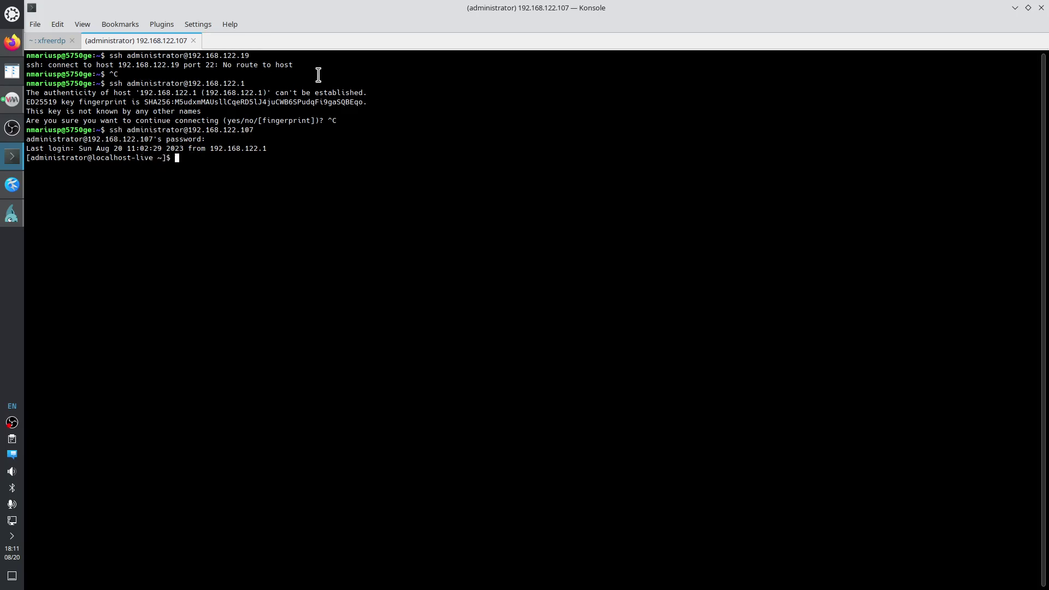
pyautogui.click(1015, 7)
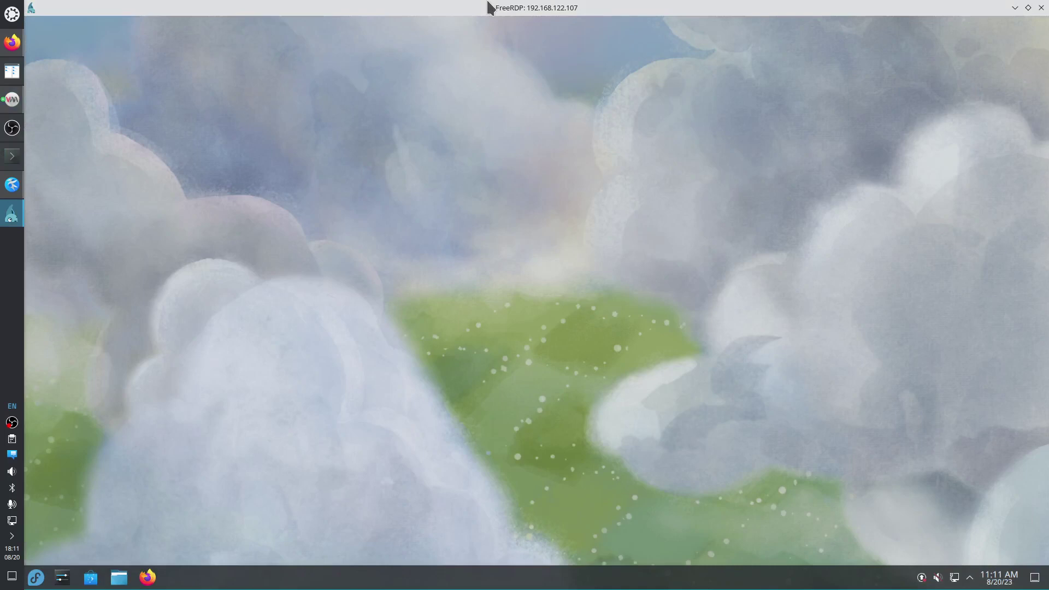
# Restore the FreeRDP window and snap it to the left half of the screen.
pyautogui.doubleClick(444, 3)
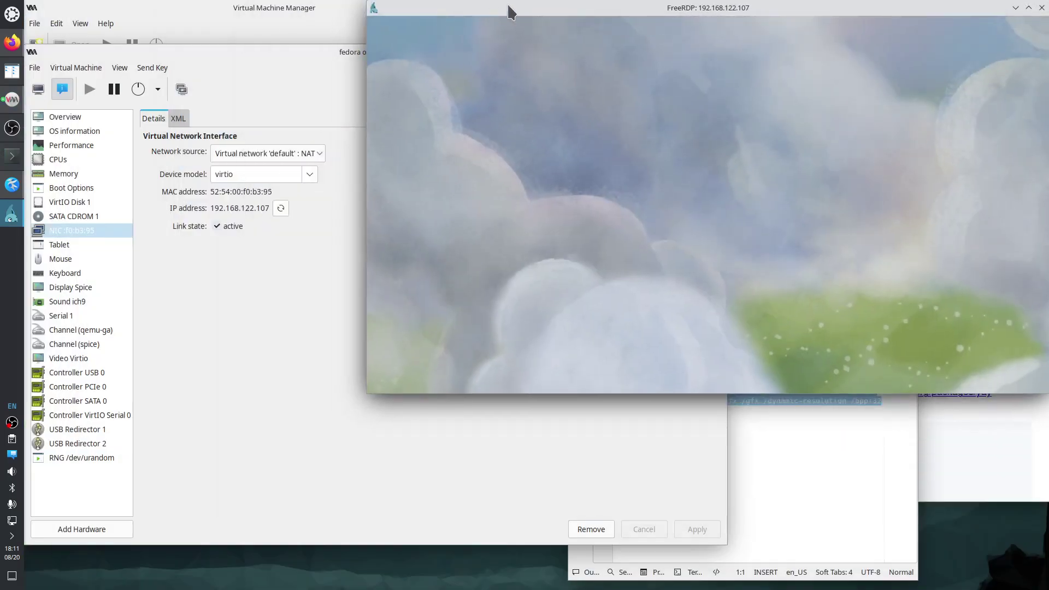
pyautogui.press('super+Left')
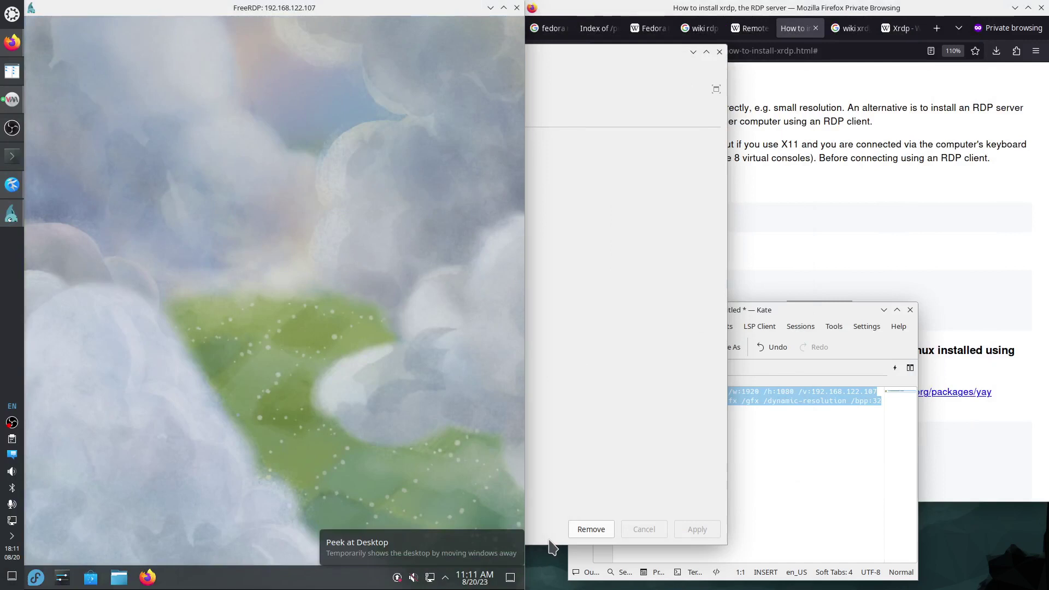
pyautogui.click(162, 253)
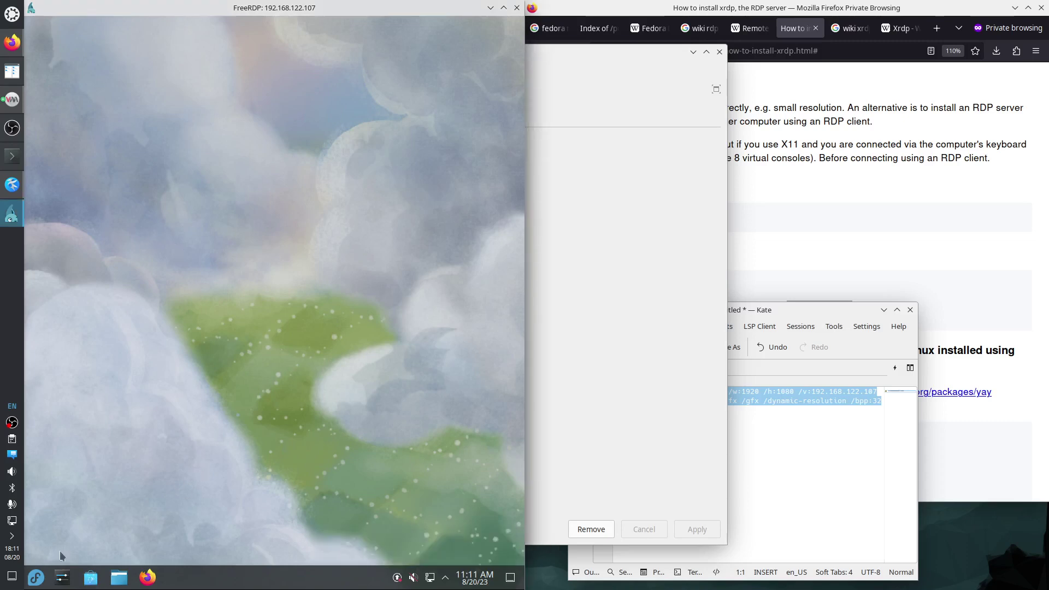
# Launch Konsole in the remote session and become root with sudo su.
pyautogui.click(34, 578)
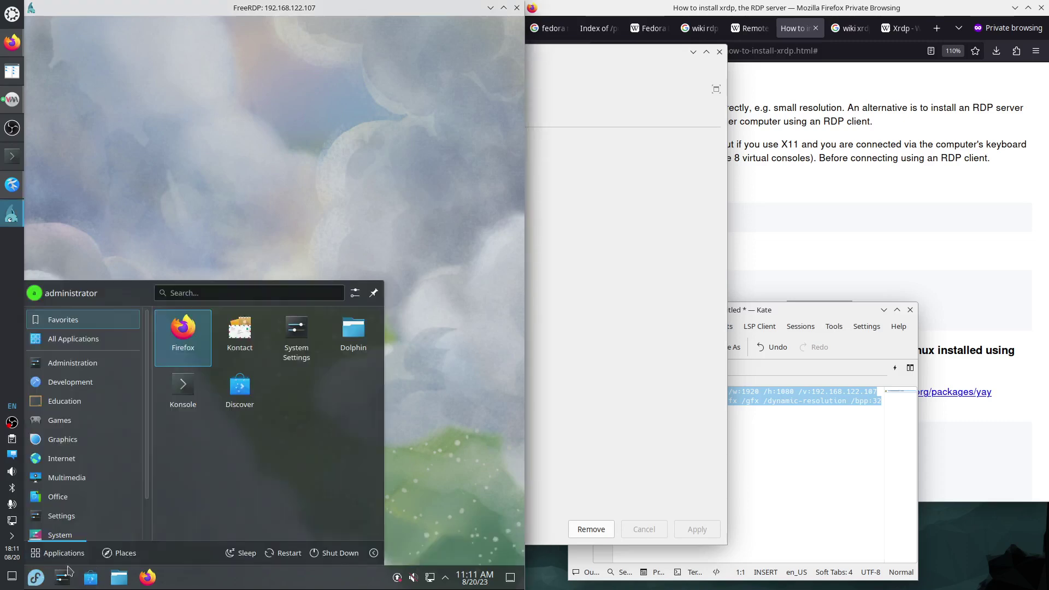
pyautogui.click(207, 396)
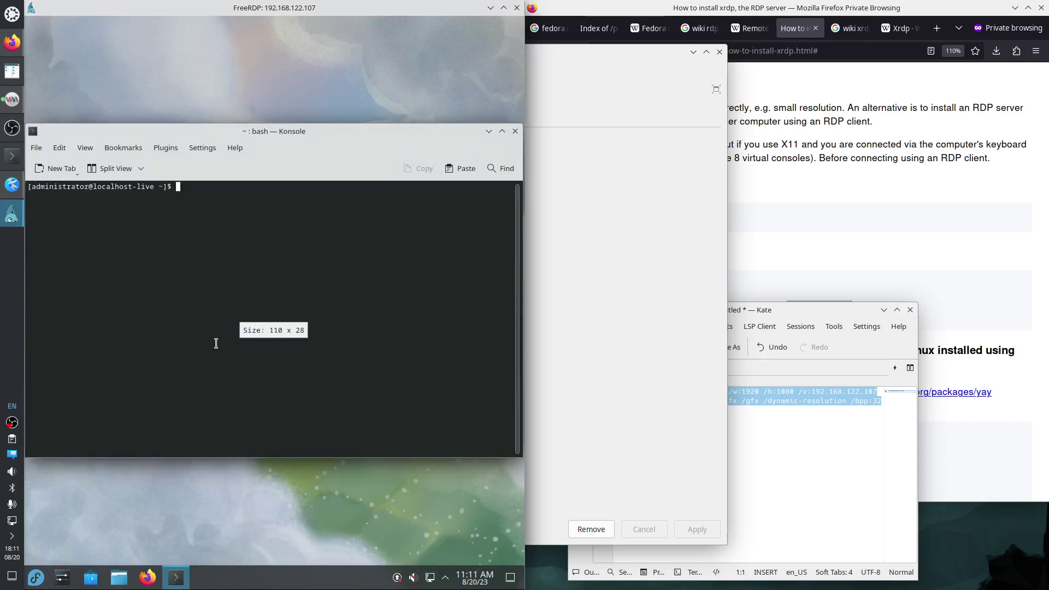
pyautogui.write('sudo su')
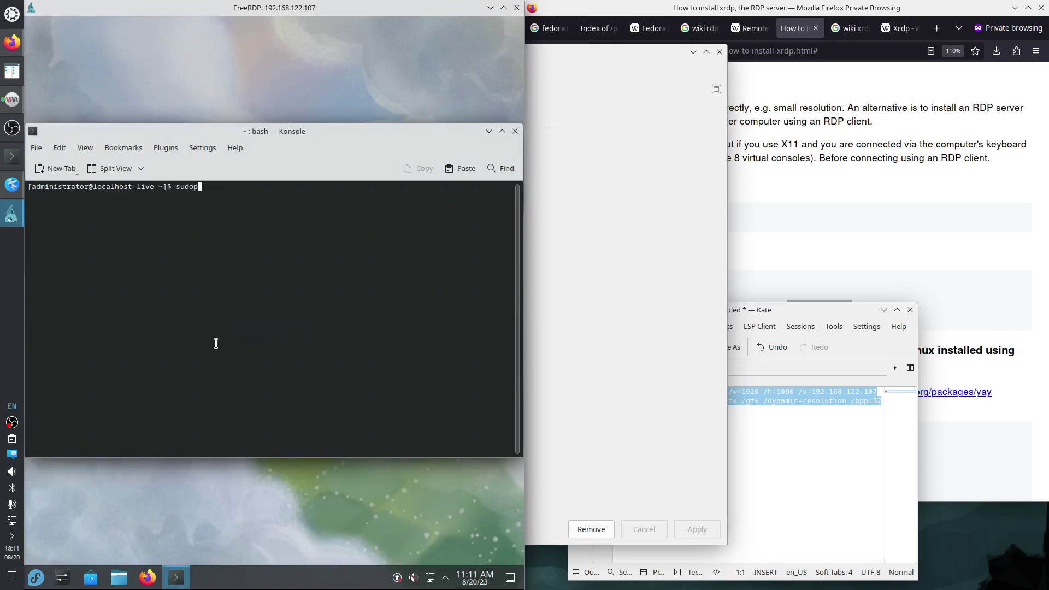
pyautogui.press('Return')
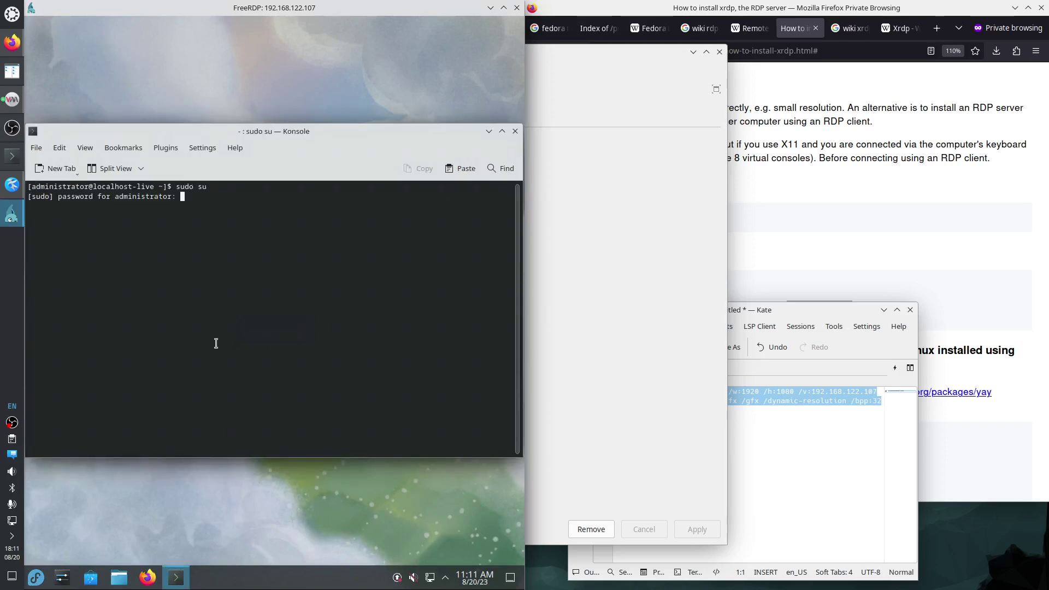
pyautogui.press('Return')
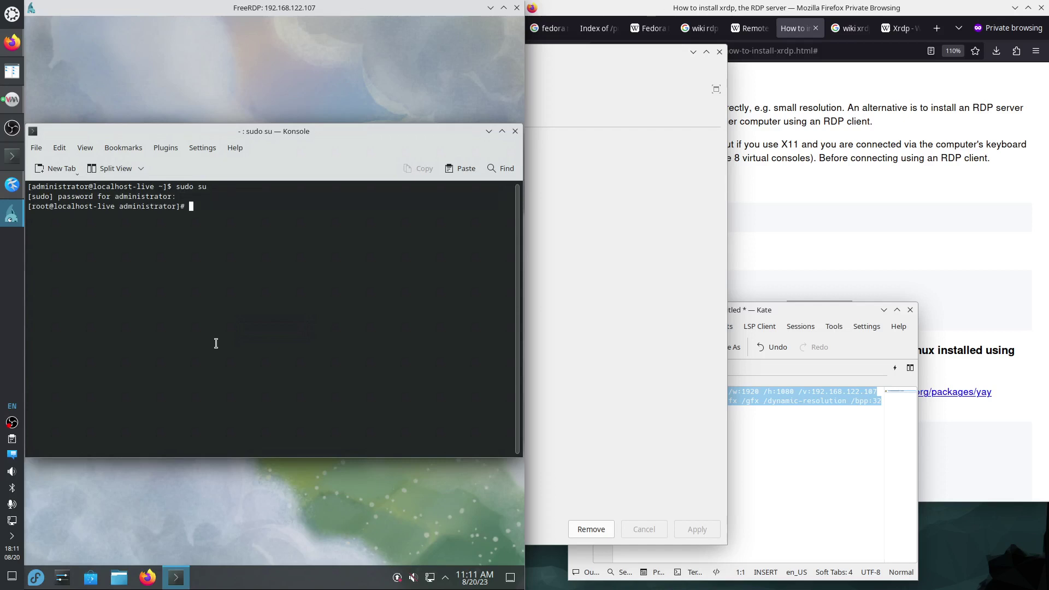
# Run dnf install kate in the root shell and confirm with y.
pyautogui.write('dnf install kate')
pyautogui.press('Return')
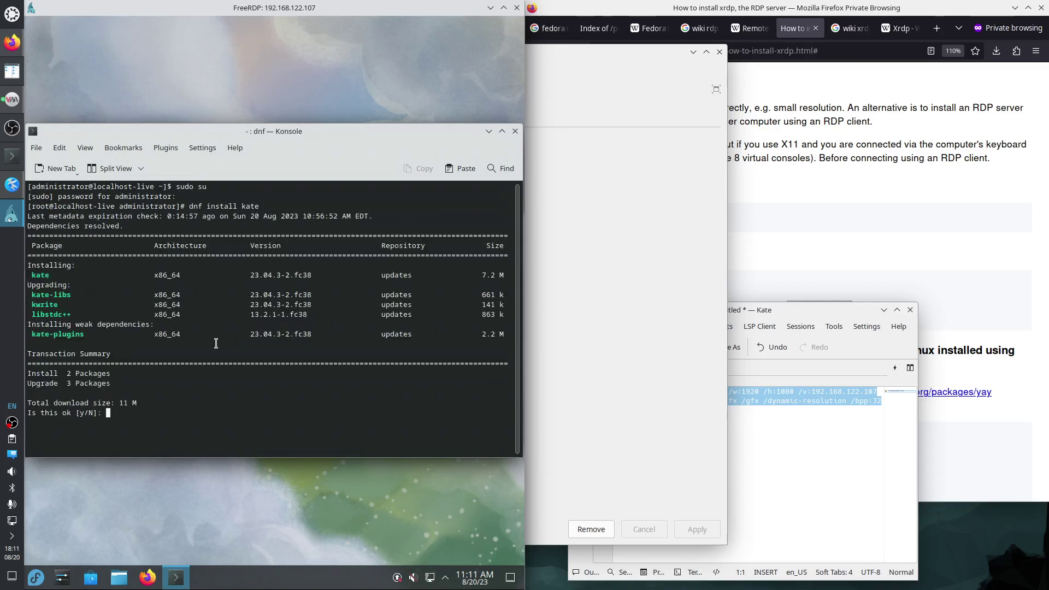
pyautogui.write('y')
pyautogui.press('Return')
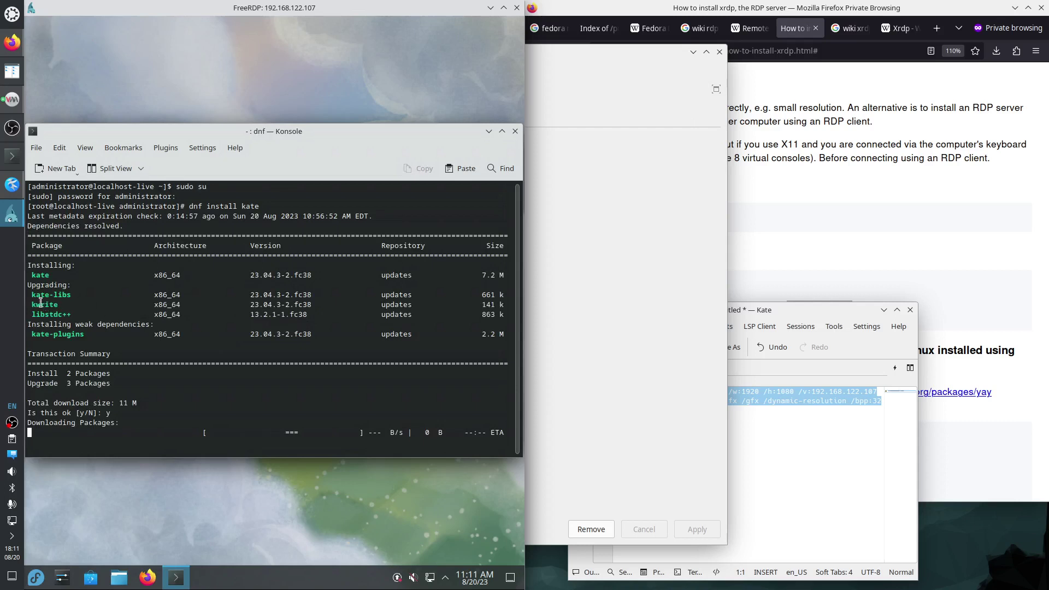
pyautogui.moveTo(31, 302); pyautogui.dragTo(58, 305)
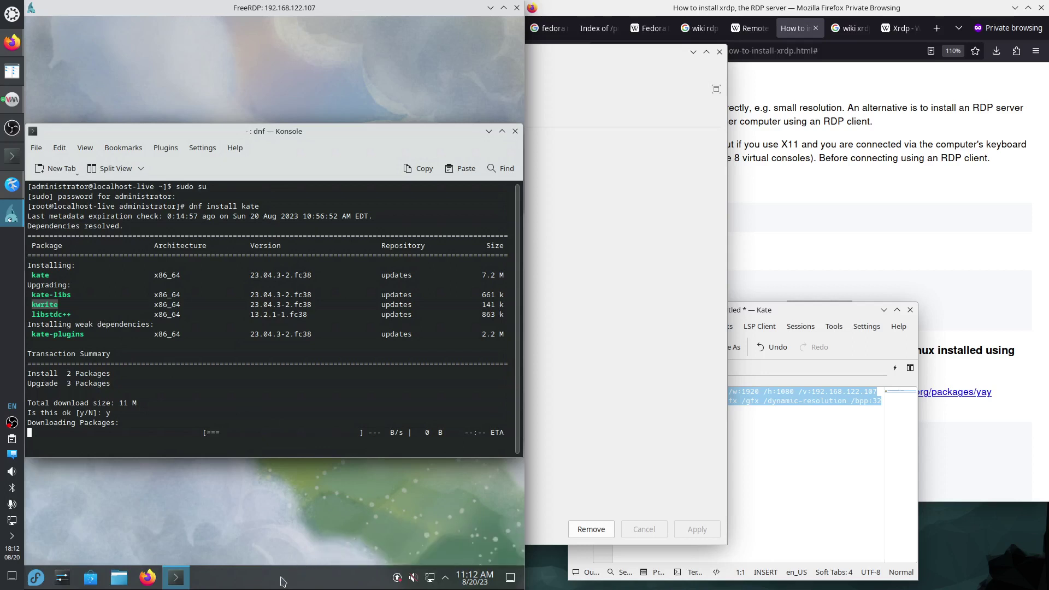
# Minimize the VM details window, move Kate to the lower right, and interrupt the stalled download.
pyautogui.click(756, 311)
pyautogui.click(622, 49)
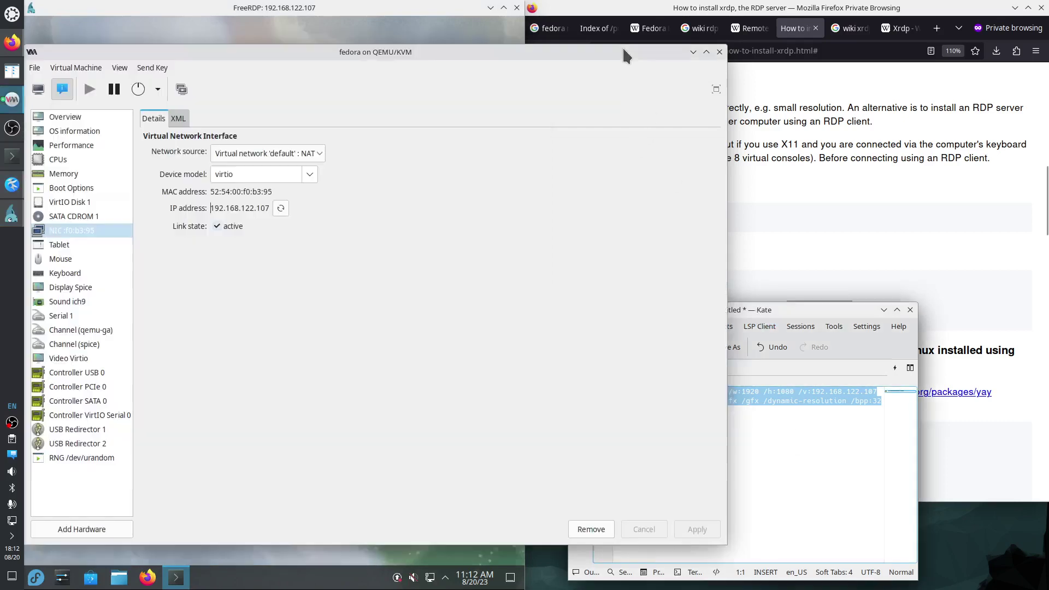
pyautogui.click(693, 51)
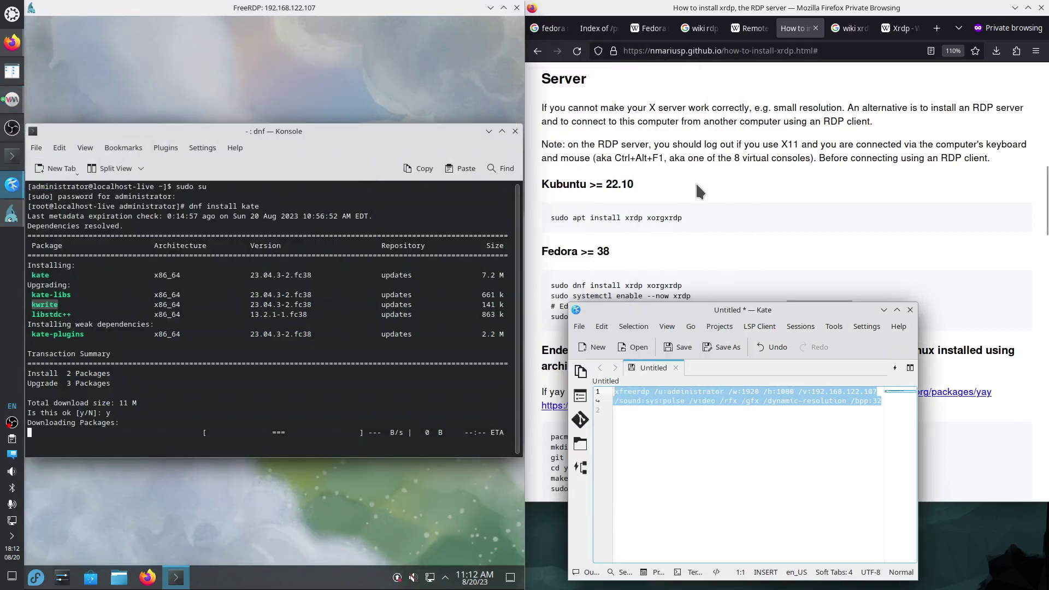
pyautogui.moveTo(754, 316); pyautogui.dragTo(1043, 585)
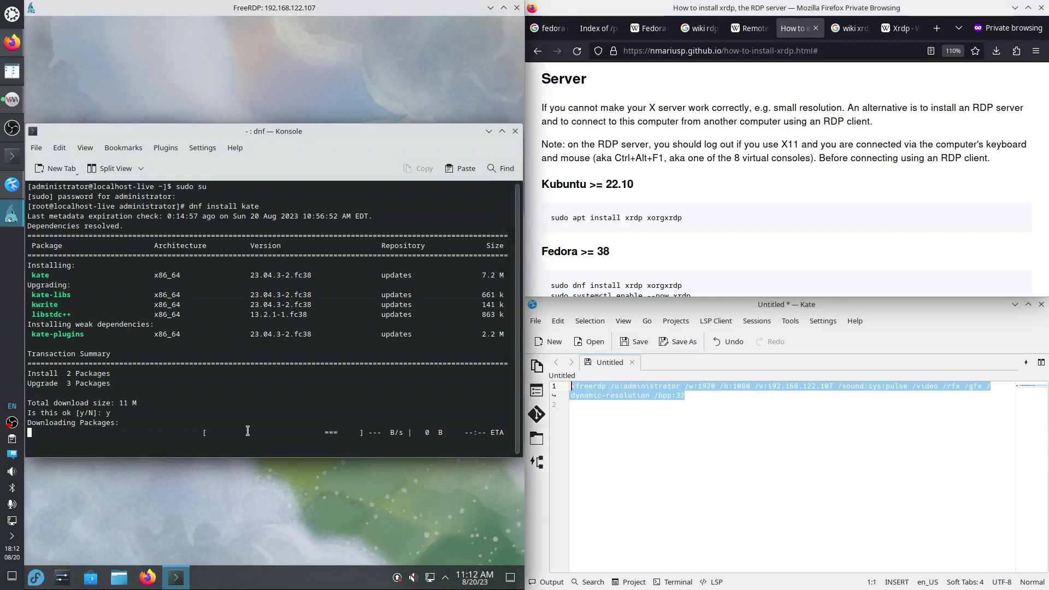
pyautogui.hotkey('ctrl', 'c')
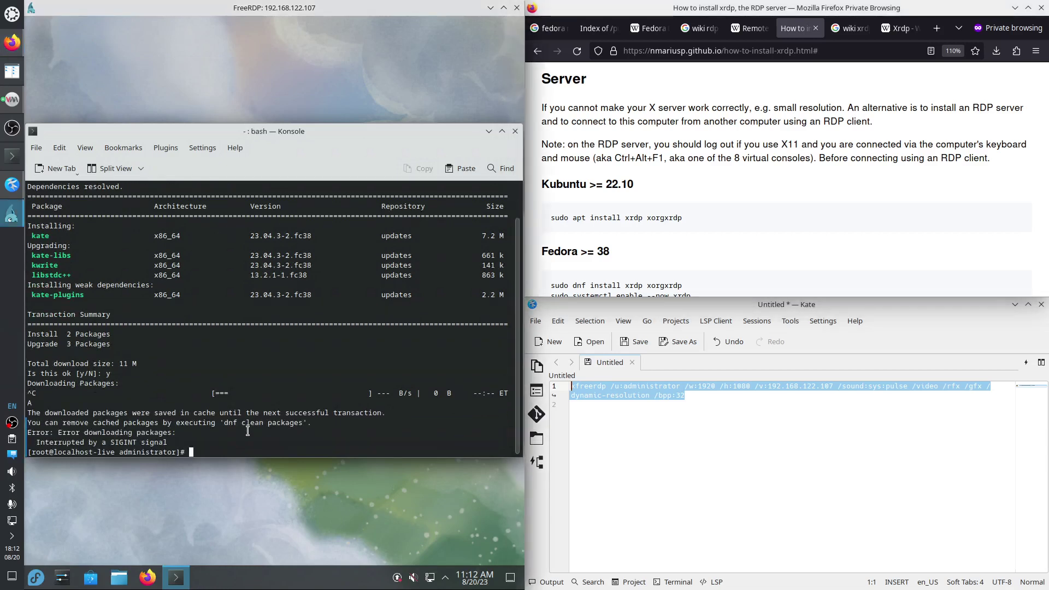
# Rerun dnf install kate and confirm the installation with y.
pyautogui.press('Up')
pyautogui.press('Return')
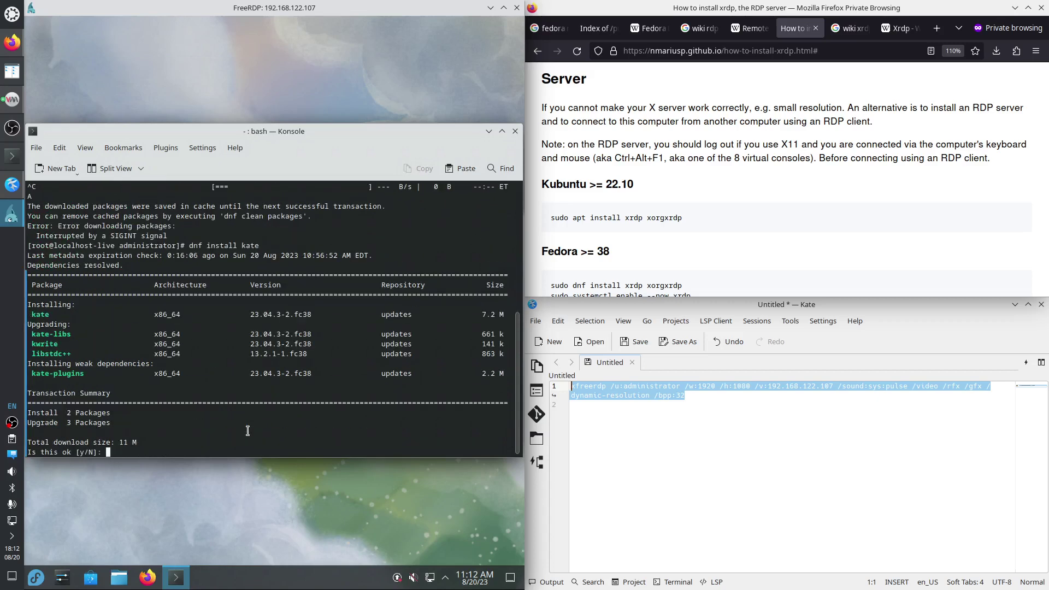
pyautogui.write('y')
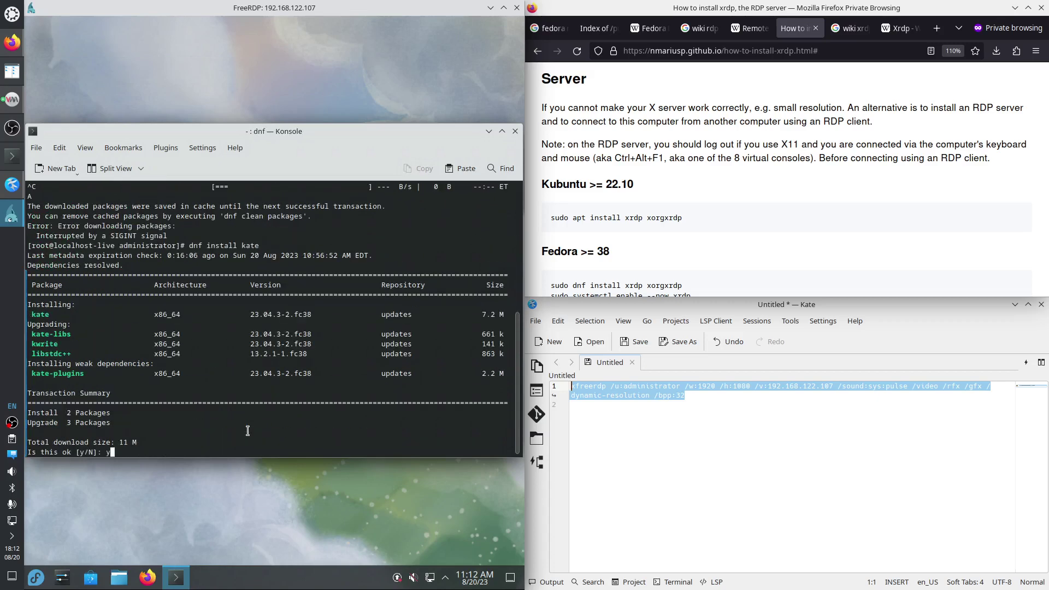
pyautogui.press('Return')
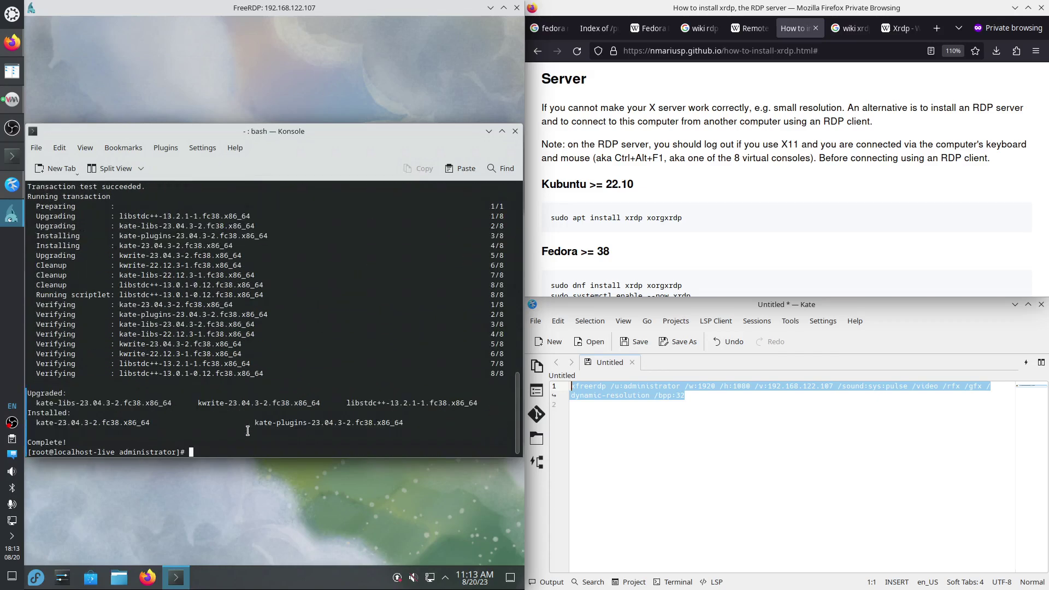
# Remove the kwrite package with dnf remove kwrite and confirm.
pyautogui.press('Up')
pyautogui.press('BackSpace')
pyautogui.press('BackSpace')
pyautogui.press('BackSpace')
pyautogui.press('BackSpace')
pyautogui.press('BackSpace')
pyautogui.press('BackSpace')
pyautogui.press('BackSpace')
pyautogui.press('BackSpace')
pyautogui.press('BackSpace')
pyautogui.press('BackSpace')
pyautogui.press('BackSpace')
pyautogui.press('BackSpace')
pyautogui.write('remio')
pyautogui.press('BackSpace')
pyautogui.write('ove kwrite')
pyautogui.press('Return')
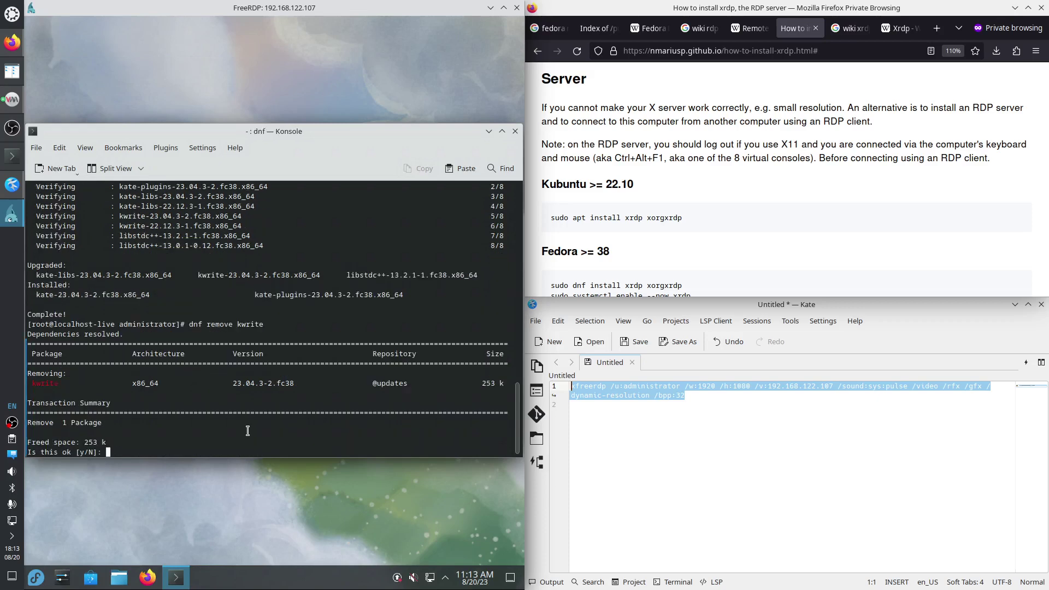
pyautogui.press('Return')
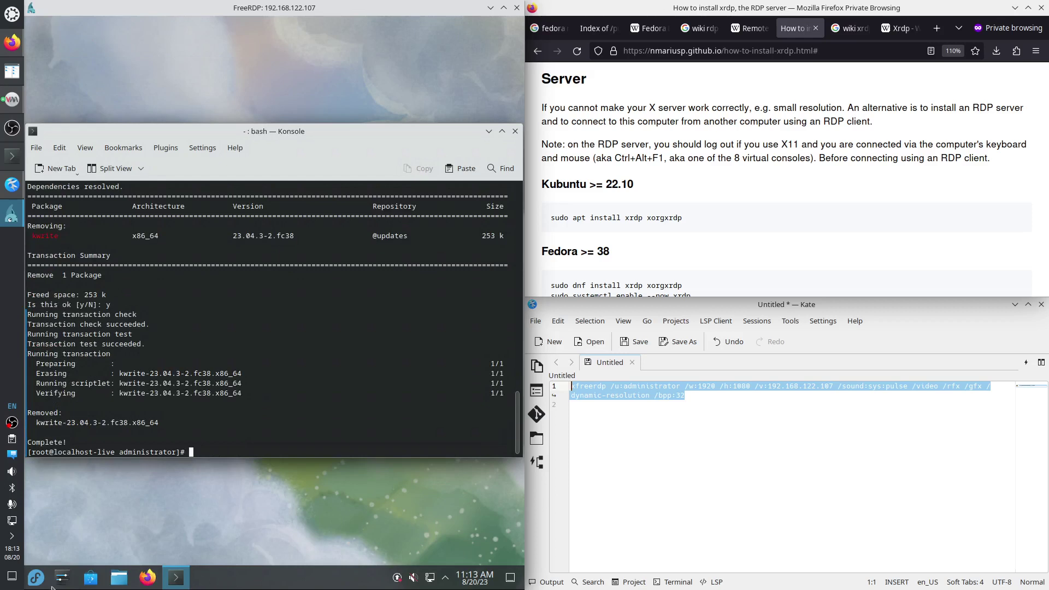
pyautogui.click(35, 580)
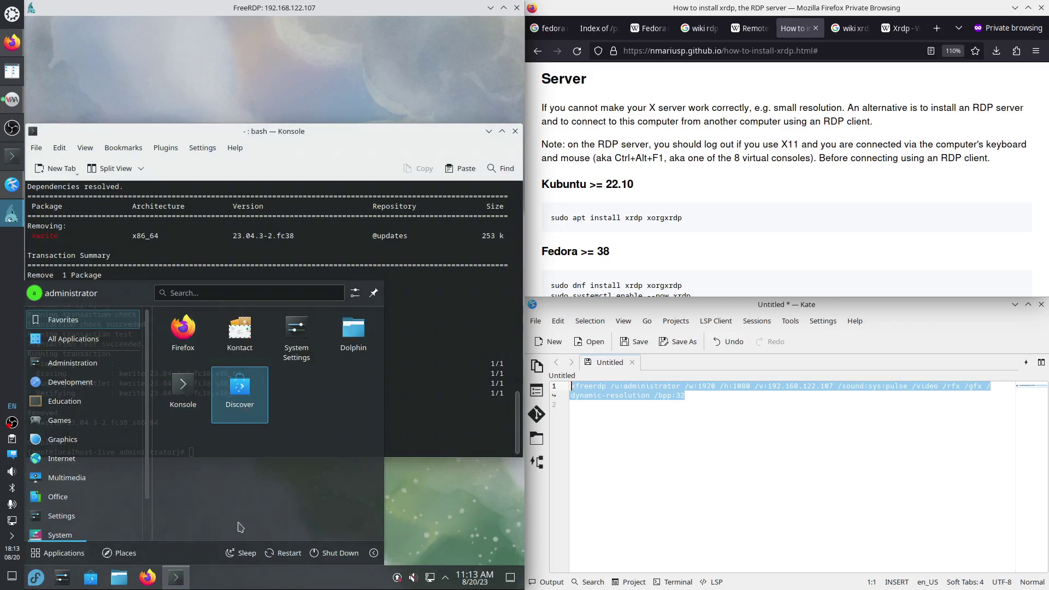
# Search the remote launcher for kate and open the Kate result's context menu.
pyautogui.moveTo(137, 440)
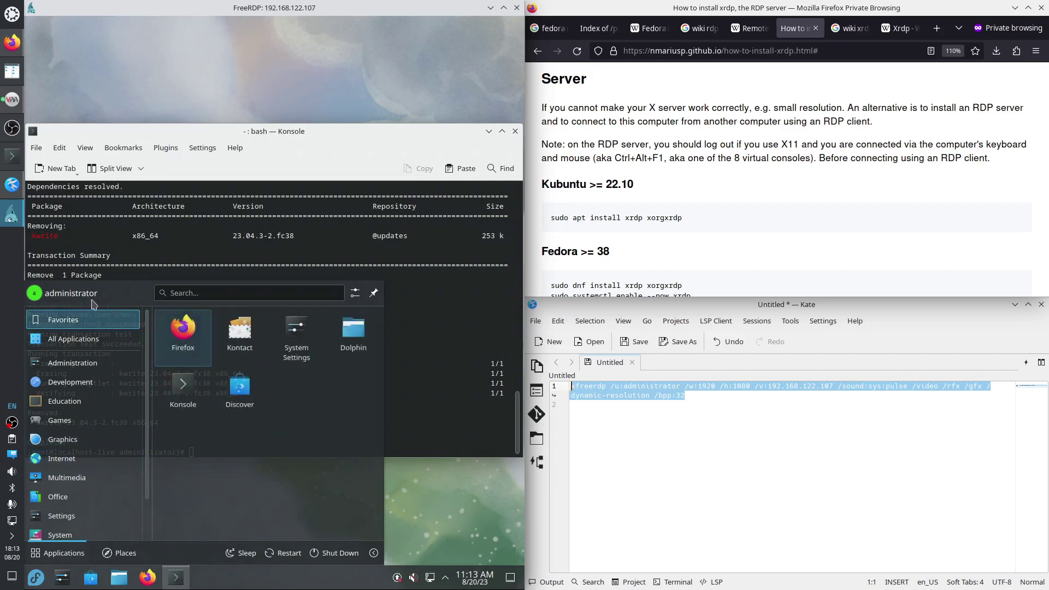
pyautogui.write('kate')
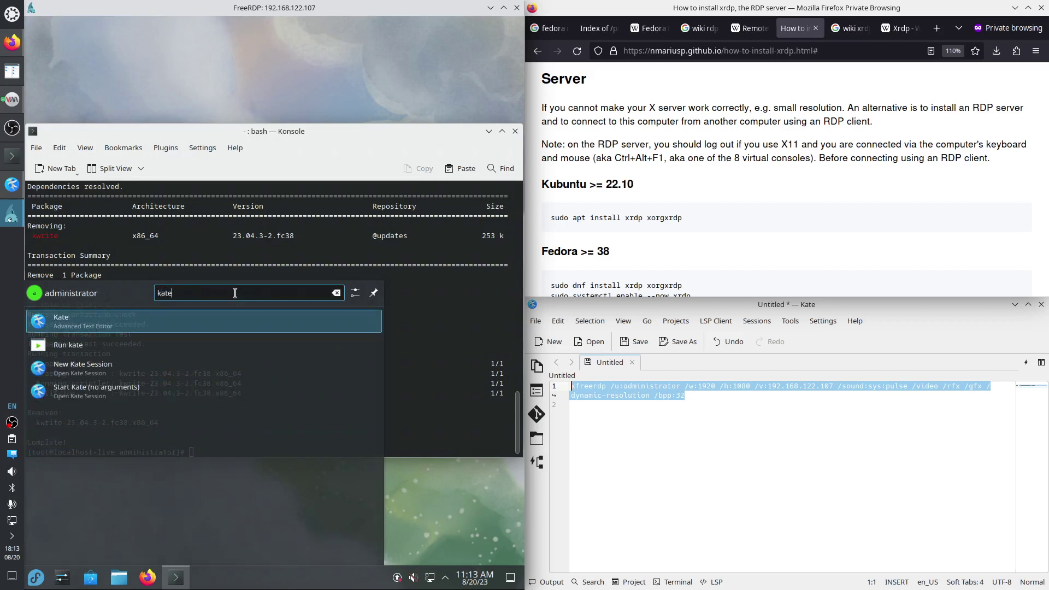
pyautogui.rightClick(88, 323)
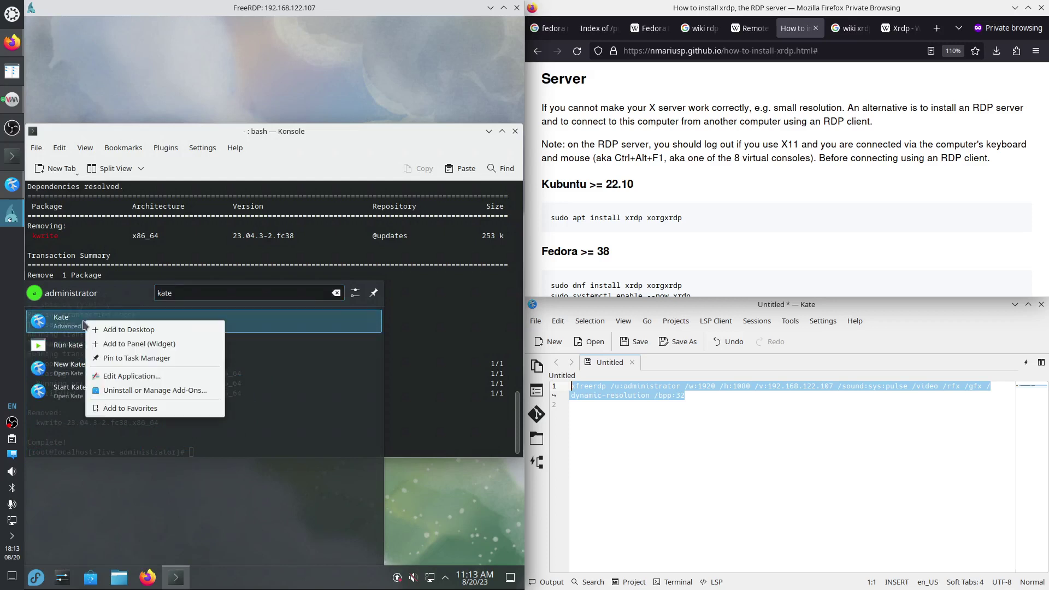
# Add Kate to the launcher favorites and remove Kontact, Dolphin, Discover and Firefox from them.
pyautogui.click(125, 408)
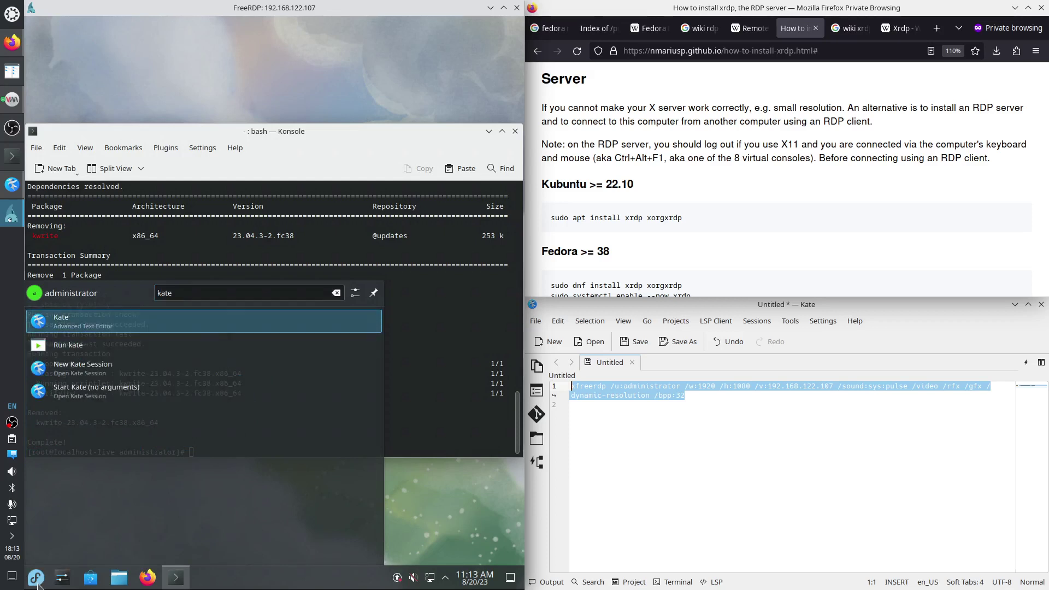
pyautogui.click(36, 579)
pyautogui.click(36, 579)
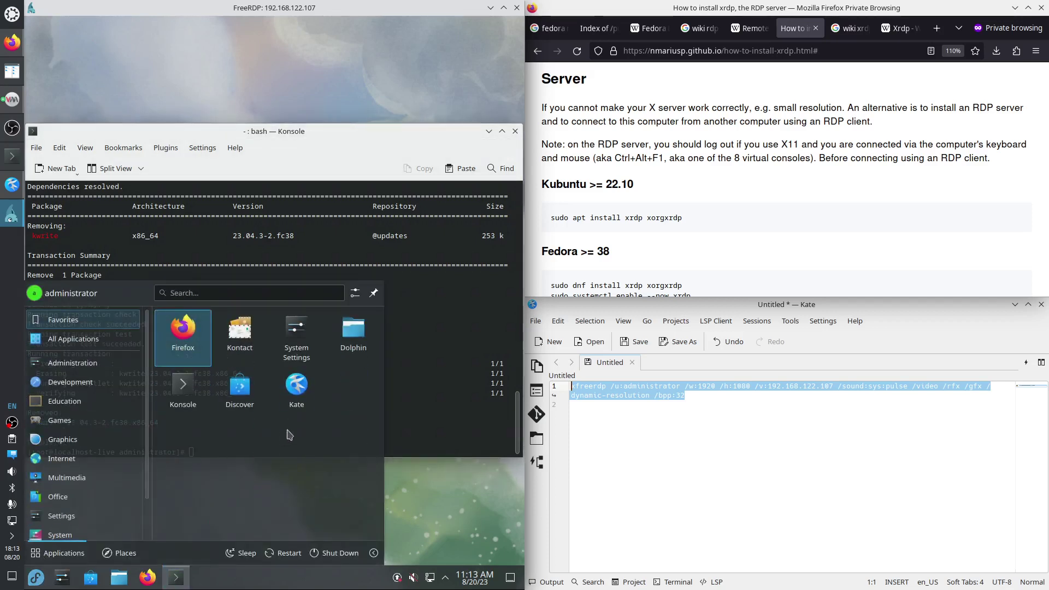
pyautogui.rightClick(247, 330)
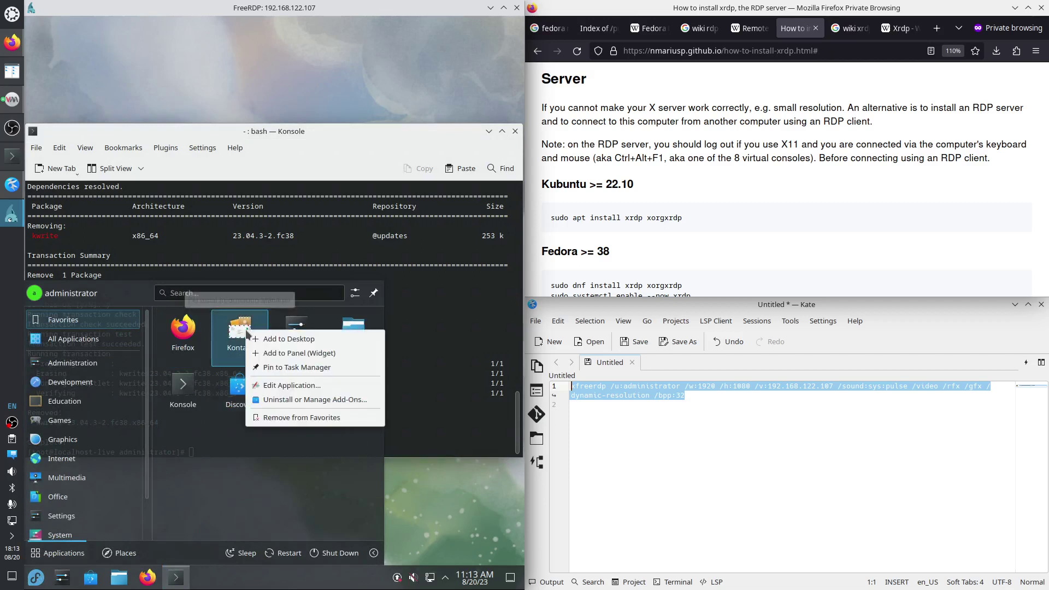
pyautogui.click(284, 418)
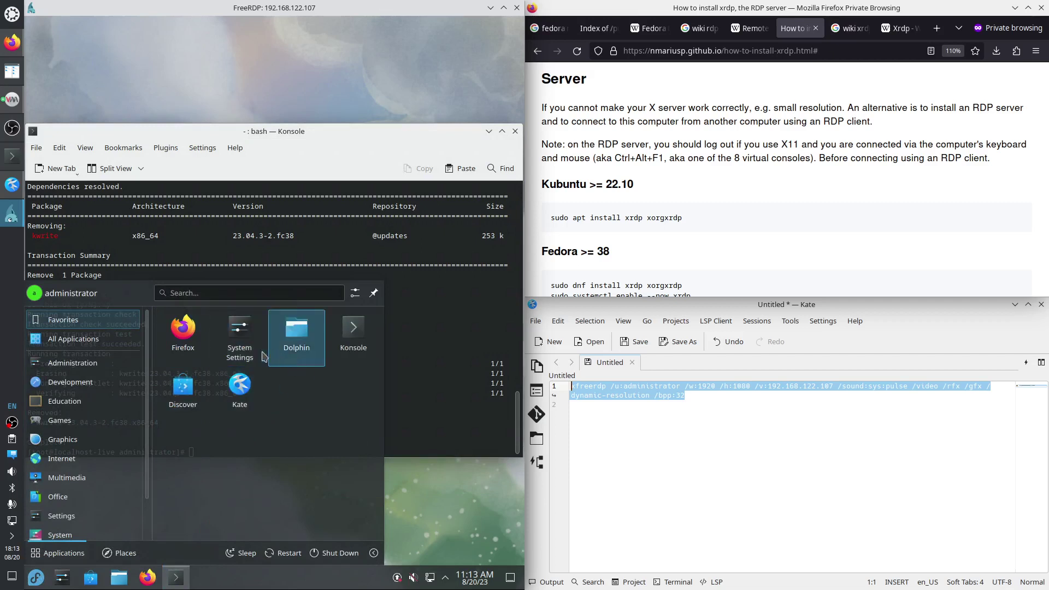
pyautogui.rightClick(292, 345)
pyautogui.click(306, 415)
pyautogui.rightClick(351, 335)
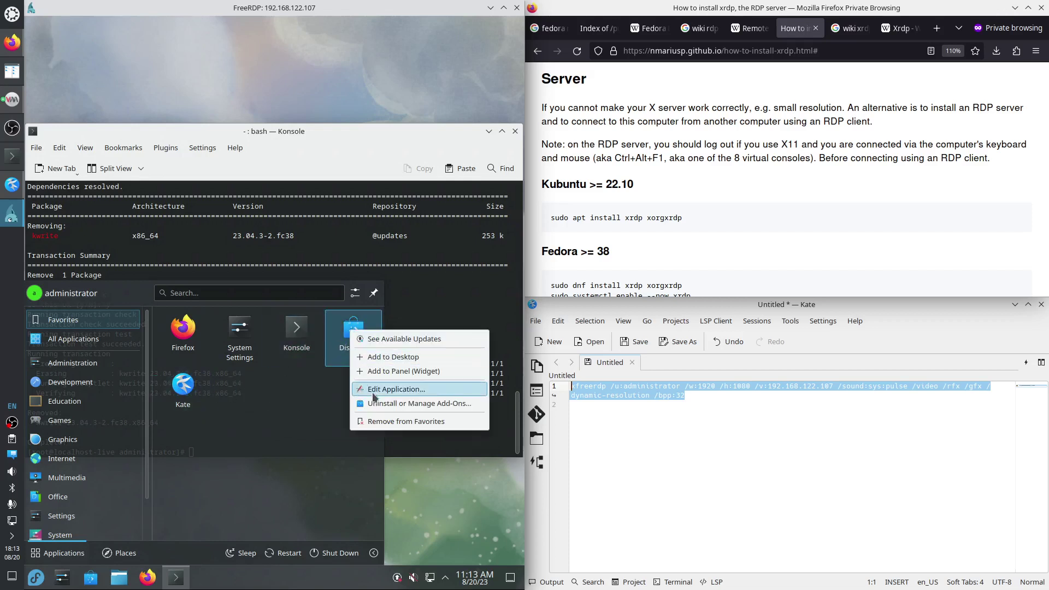
pyautogui.click(381, 424)
pyautogui.rightClick(188, 341)
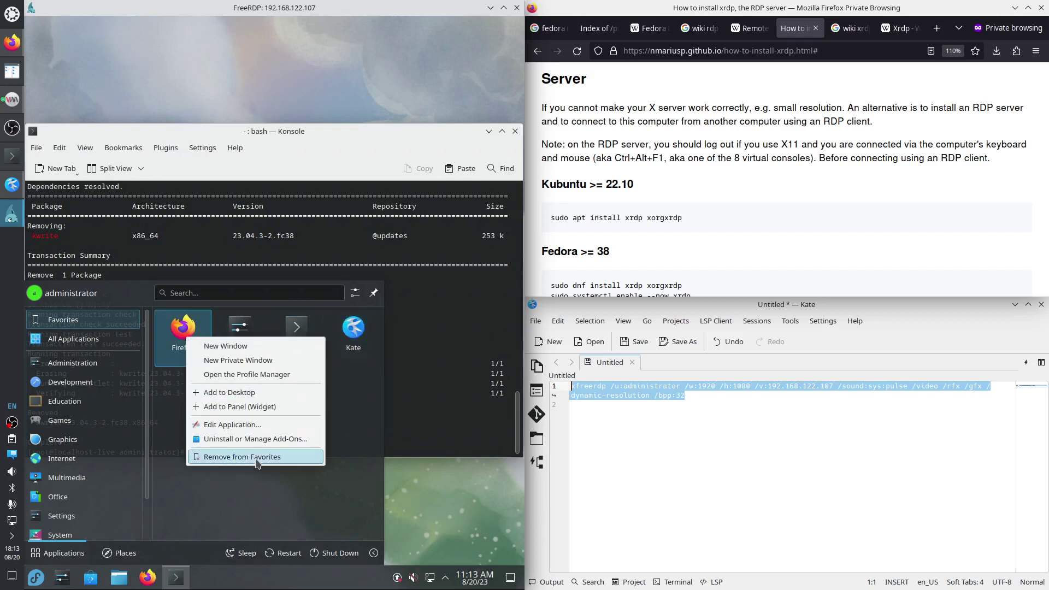
pyautogui.click(230, 459)
# Move Firefox's taskbar entry to the left and place Kate in the taskbar.
pyautogui.rightClick(148, 578)
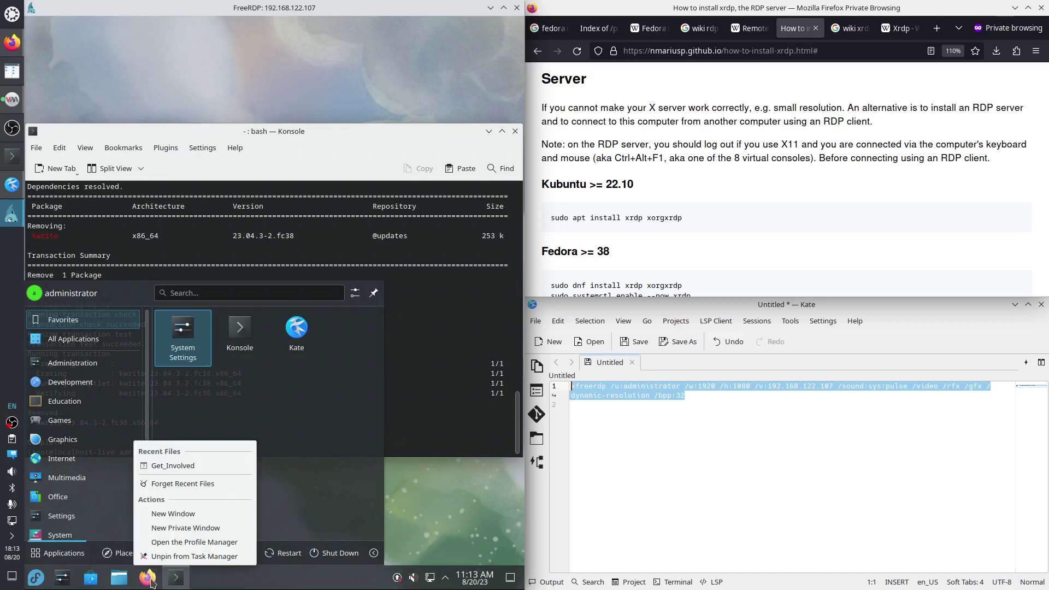
pyautogui.click(152, 582)
pyautogui.moveTo(148, 580); pyautogui.dragTo(63, 578)
pyautogui.moveTo(297, 328)
pyautogui.mouseDown()
pyautogui.moveTo(307, 333)
pyautogui.moveTo(290, 343)
pyautogui.mouseUp()
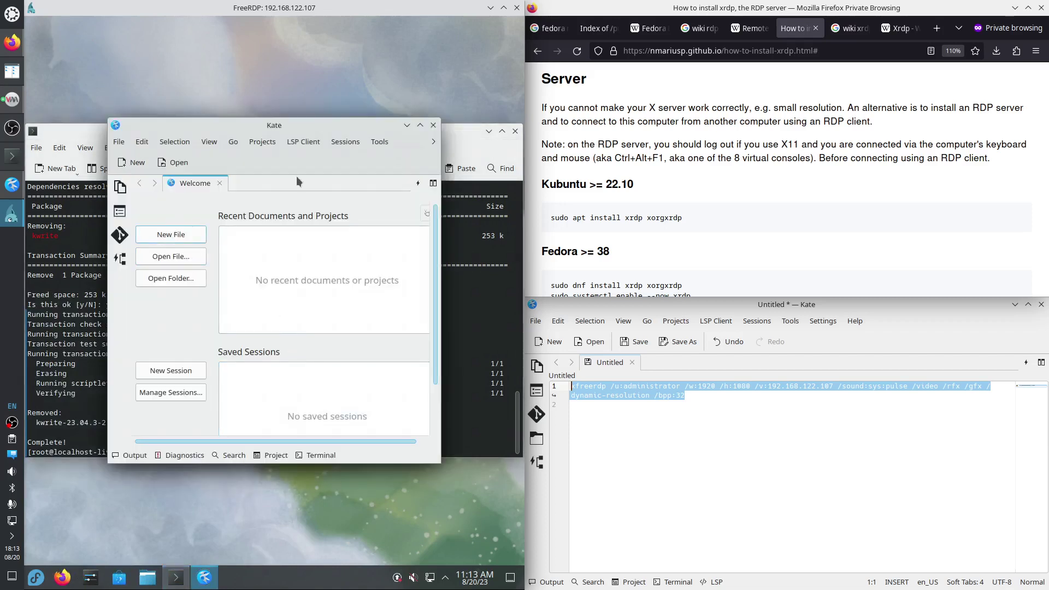
# Disable Kate's welcome view for new windows, apply the setting, and close the Welcome tab.
pyautogui.click(433, 142)
pyautogui.moveTo(446, 159)
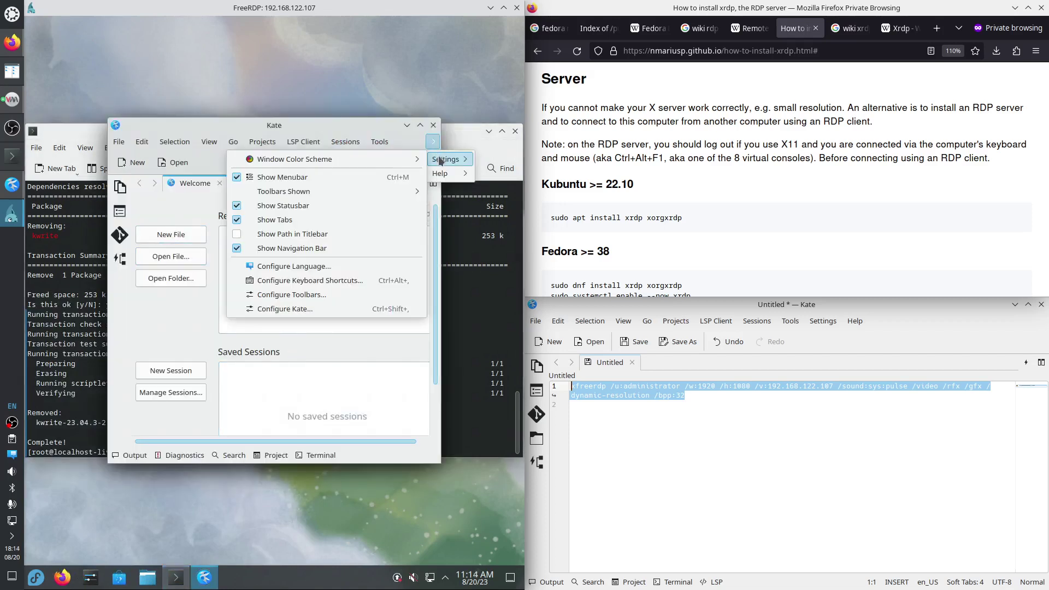
pyautogui.click(317, 307)
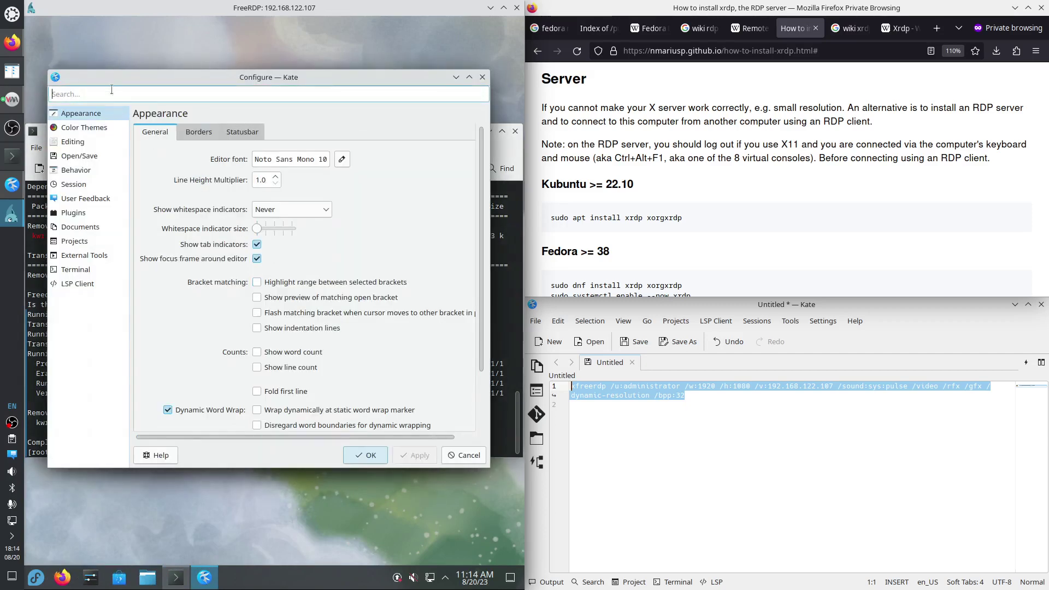
pyautogui.write('start')
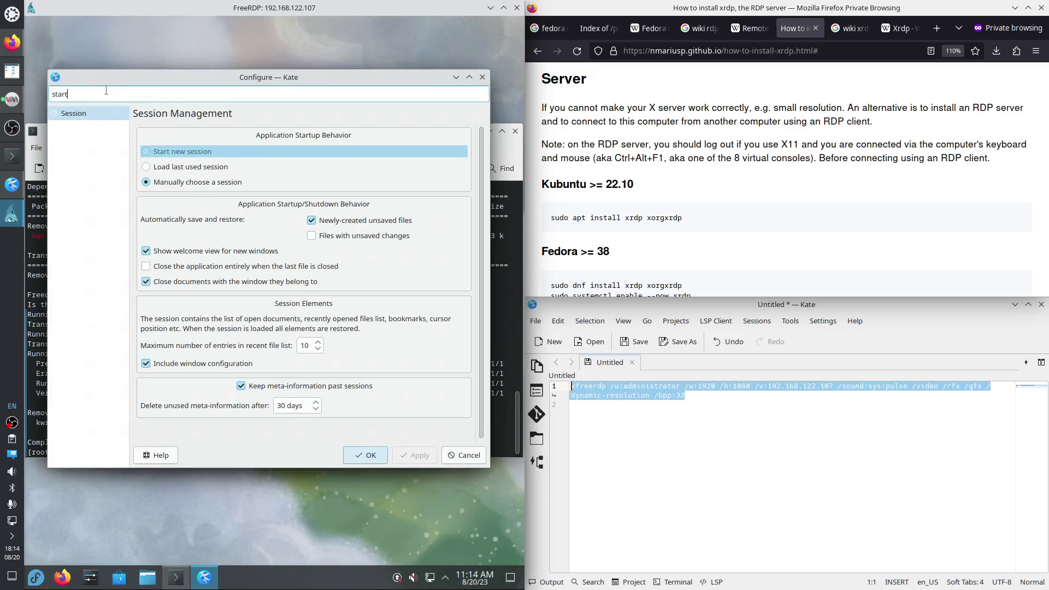
pyautogui.moveTo(7, 98)
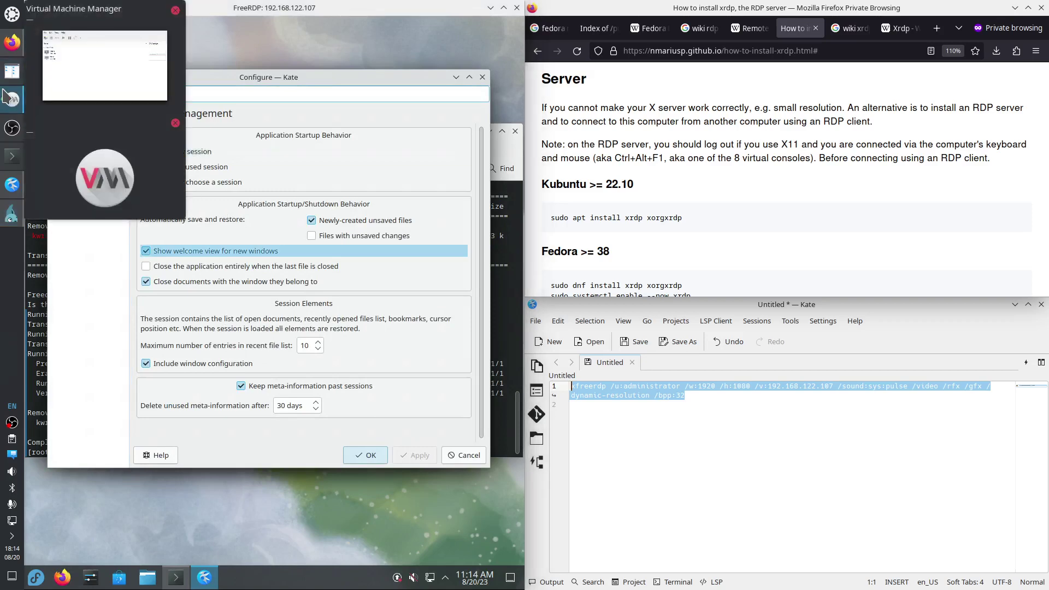
pyautogui.click(224, 252)
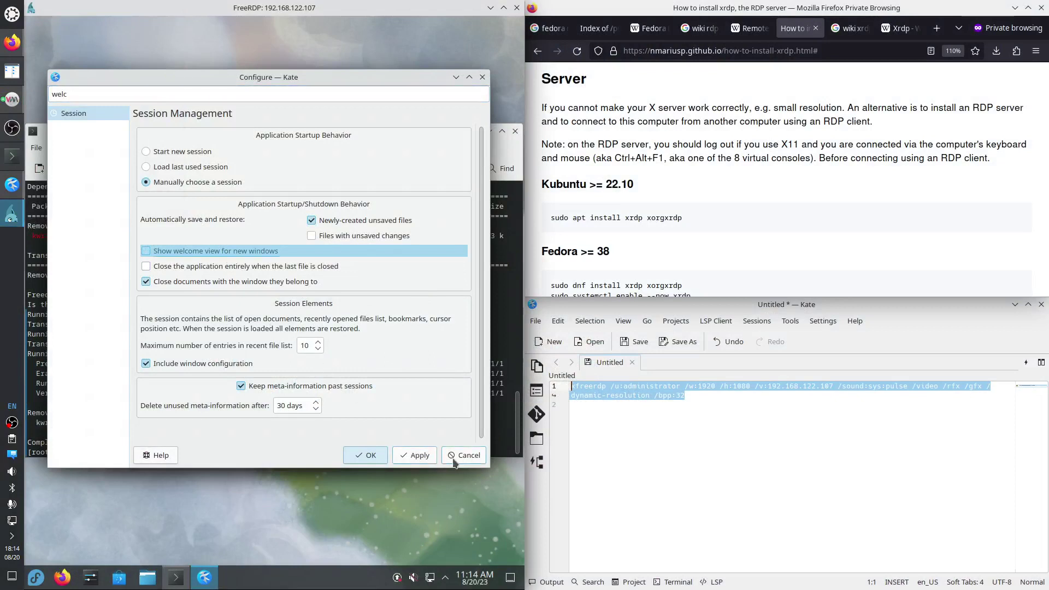
pyautogui.click(415, 456)
pyautogui.click(365, 455)
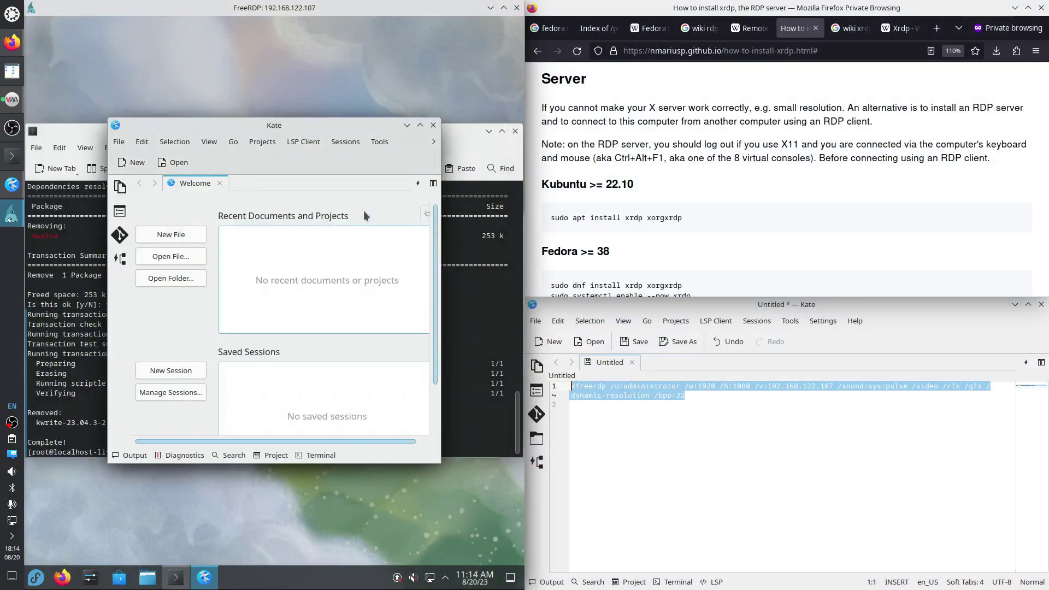
pyautogui.click(215, 184)
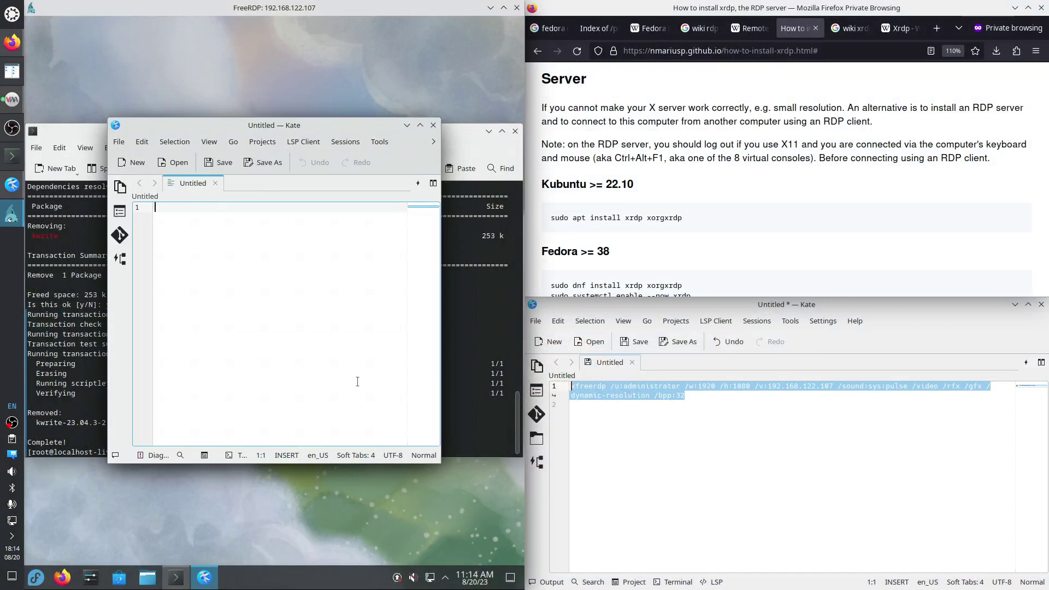
# Copy the xfreerdp command from the host Kate into the remote Untitled document, ending with a new line.
pyautogui.rightClick(647, 390)
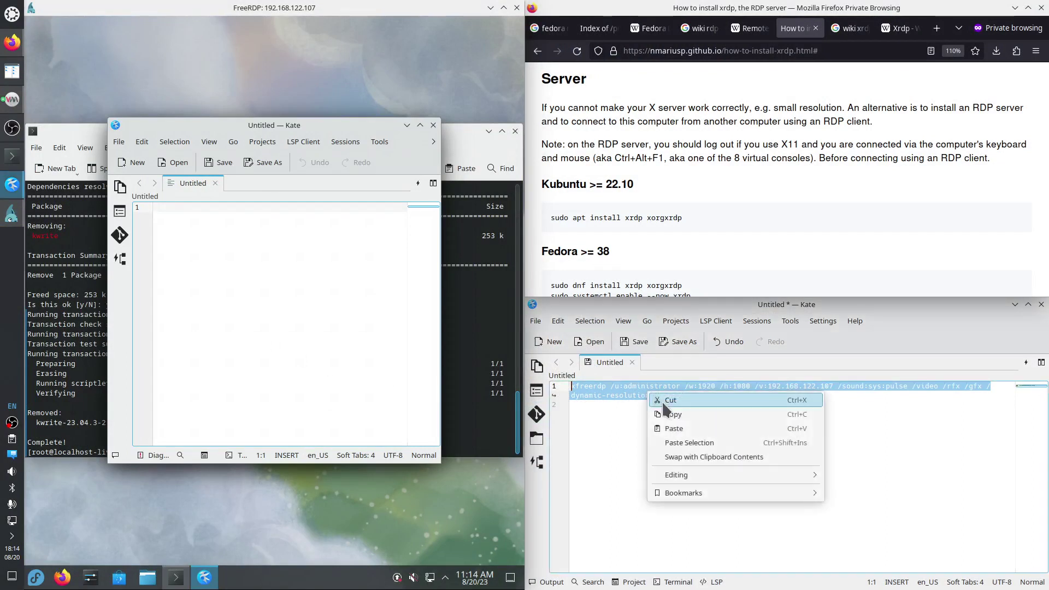
pyautogui.click(673, 414)
pyautogui.rightClick(221, 236)
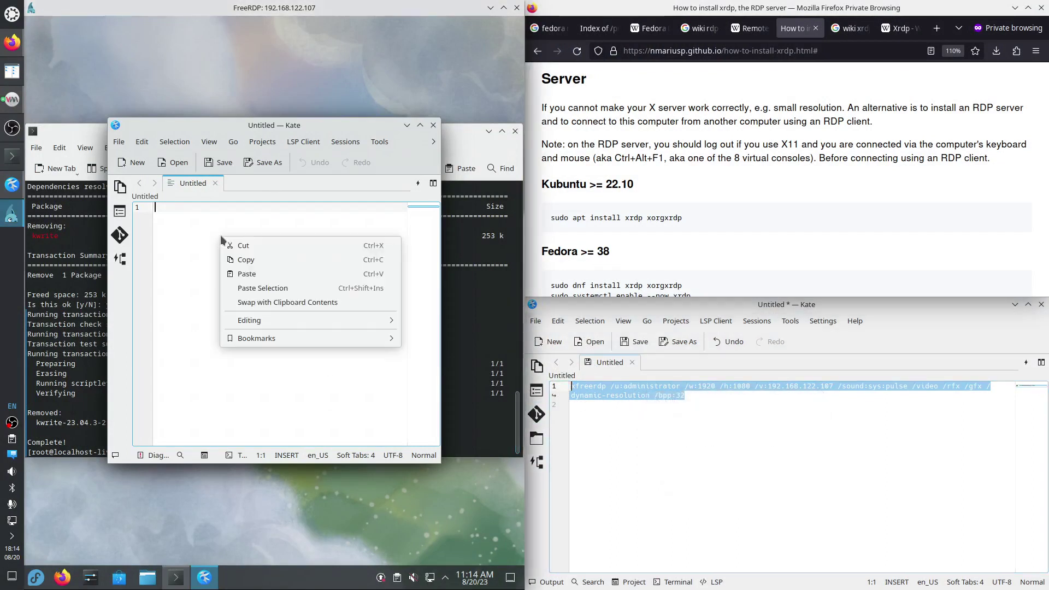
pyautogui.click(245, 274)
pyautogui.press('Return')
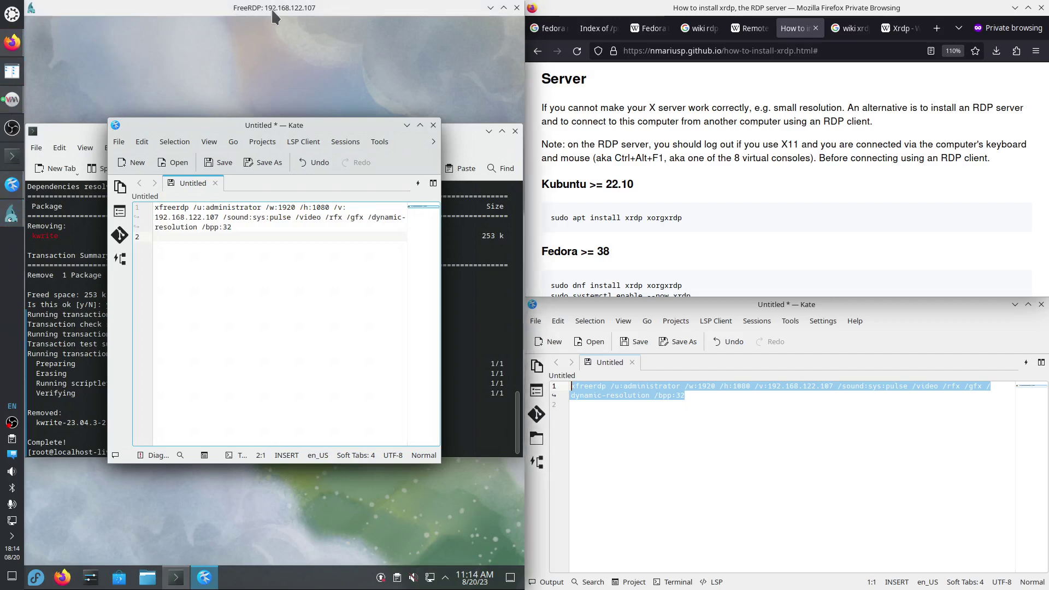
pyautogui.moveTo(281, 9); pyautogui.dragTo(327, 76)
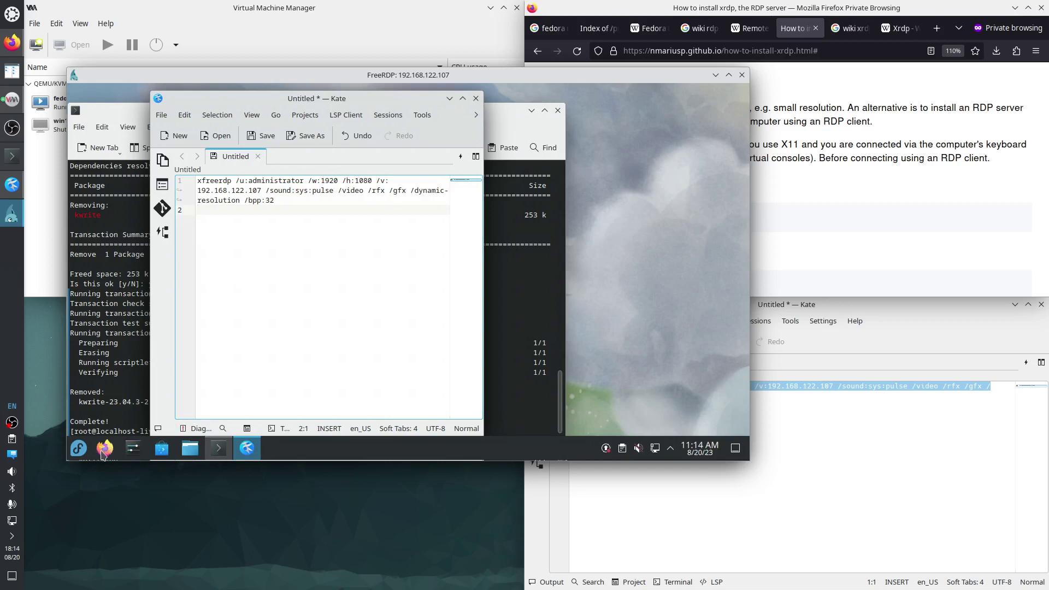
pyautogui.rightClick(102, 453)
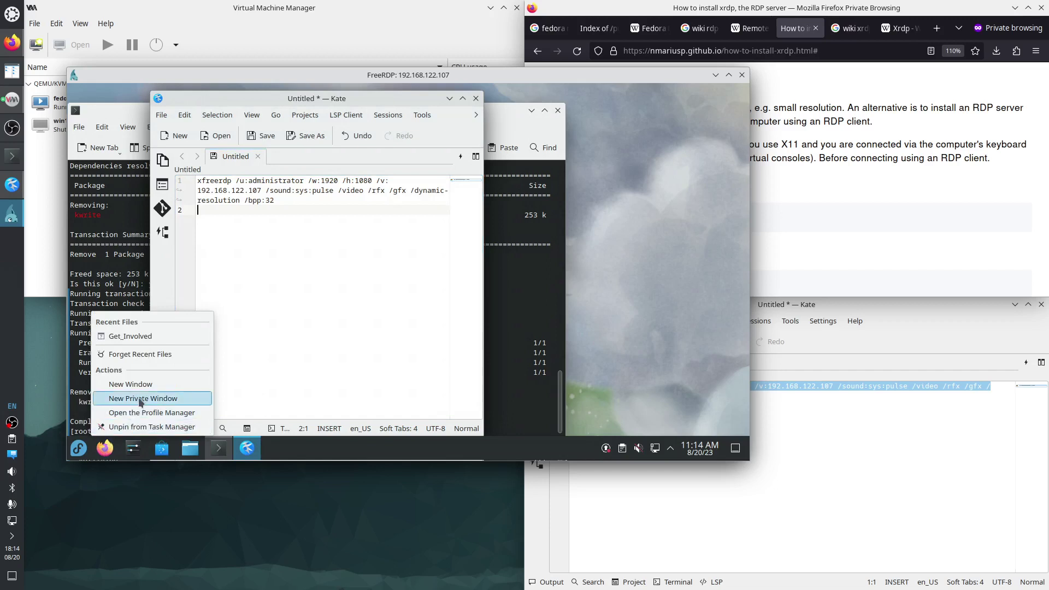
pyautogui.click(240, 401)
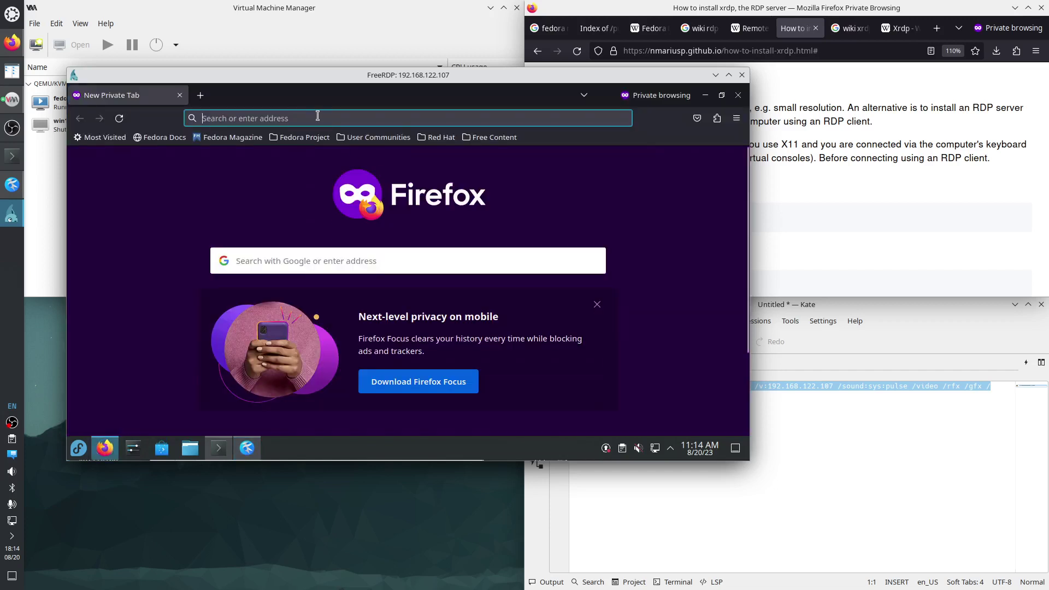
pyautogui.click(312, 117)
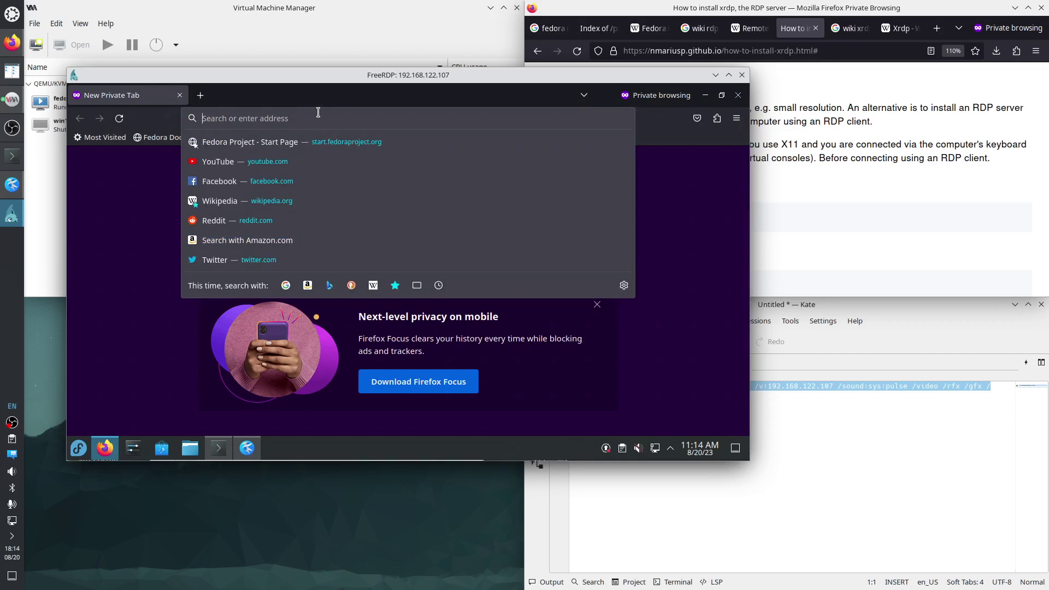
pyautogui.write('yo')
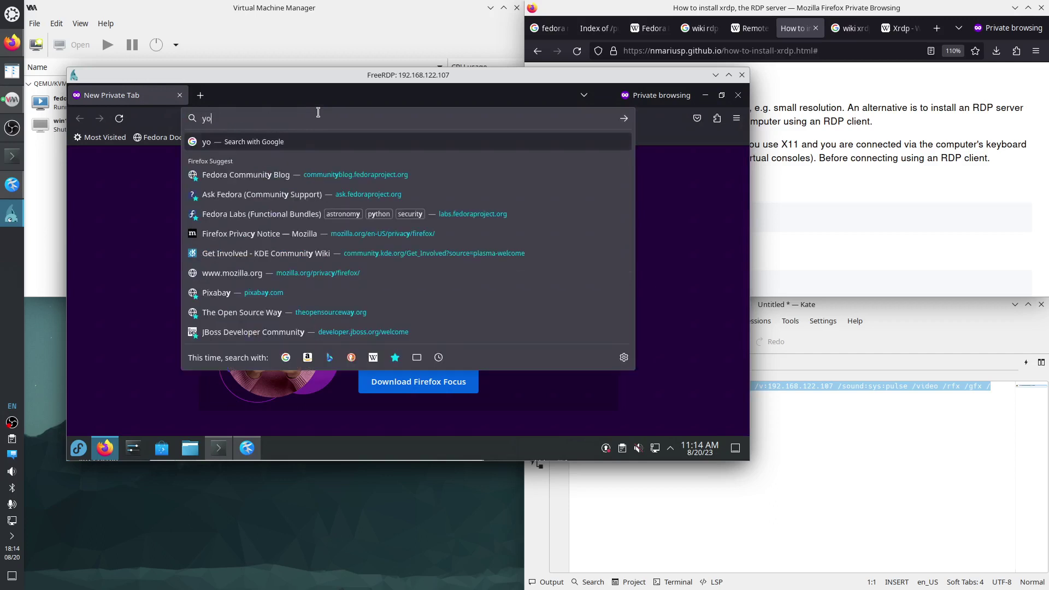
pyautogui.write('utube bi')
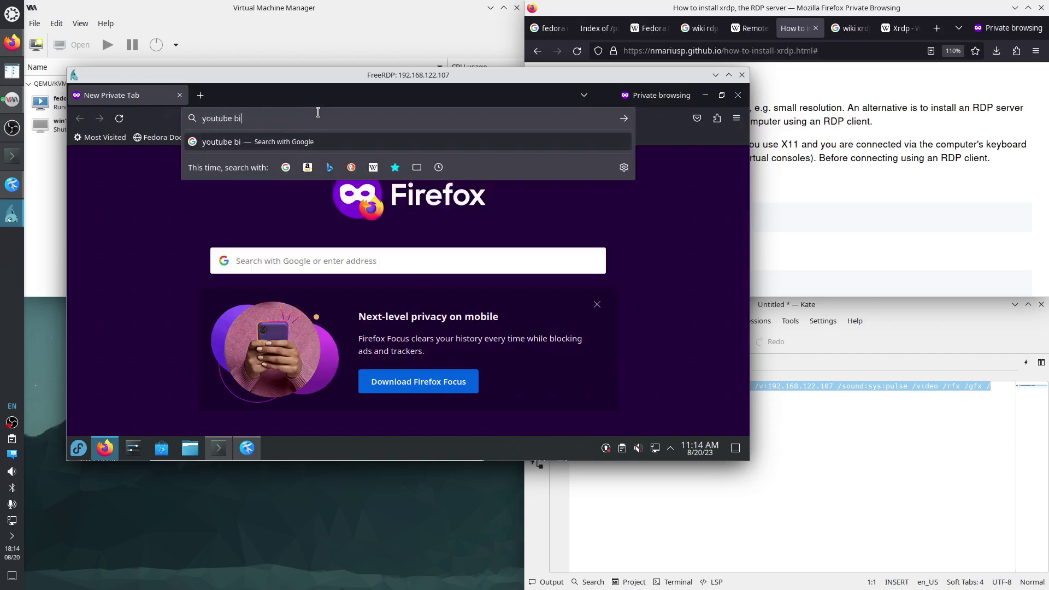
pyautogui.write('g buck bunny')
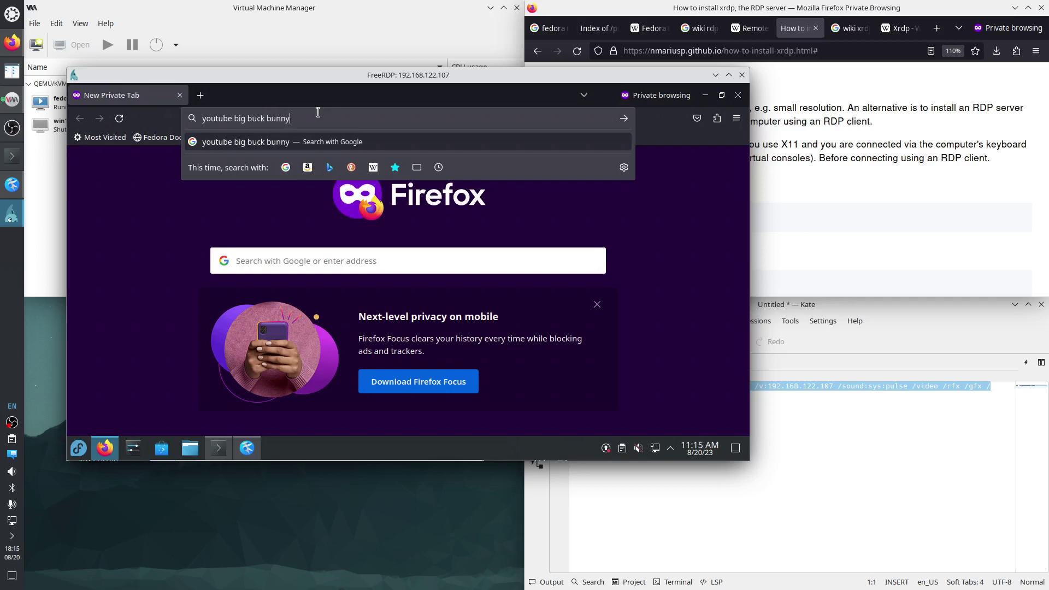
pyautogui.press('Return')
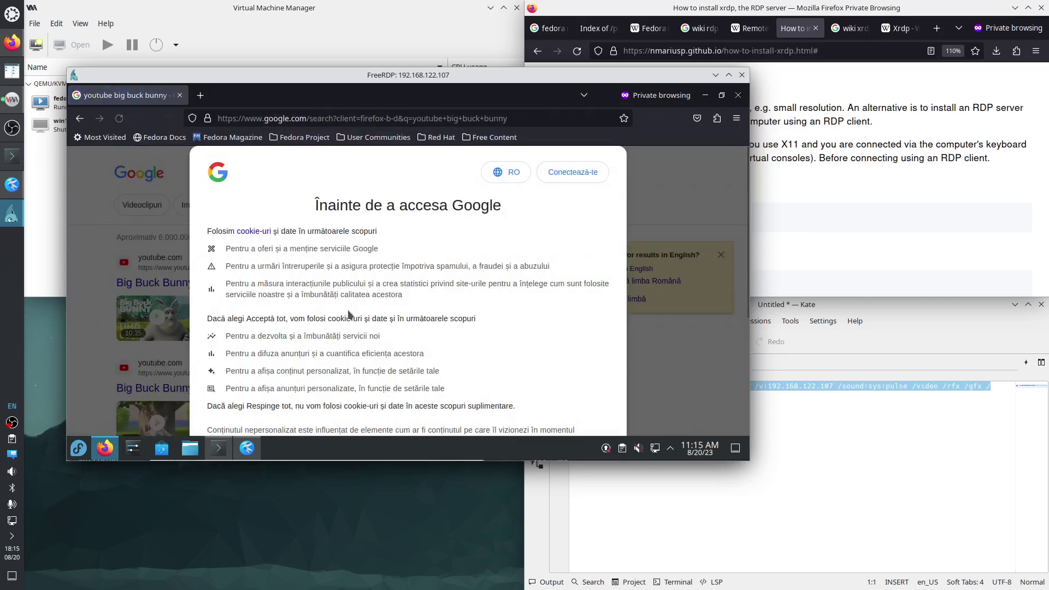
pyautogui.scroll(-5, 524, 360)
pyautogui.click(509, 368)
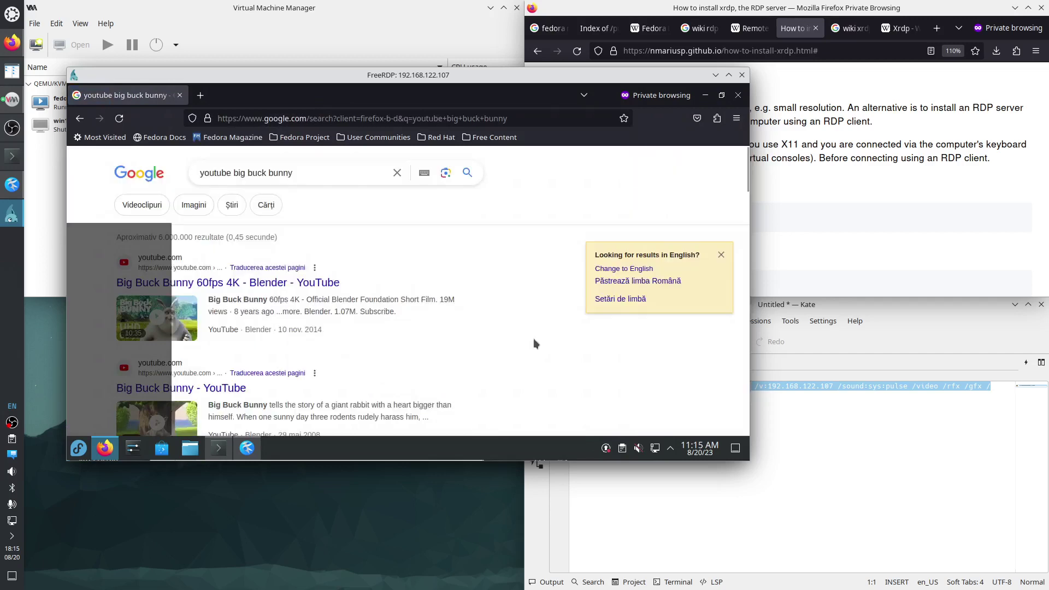
pyautogui.click(632, 269)
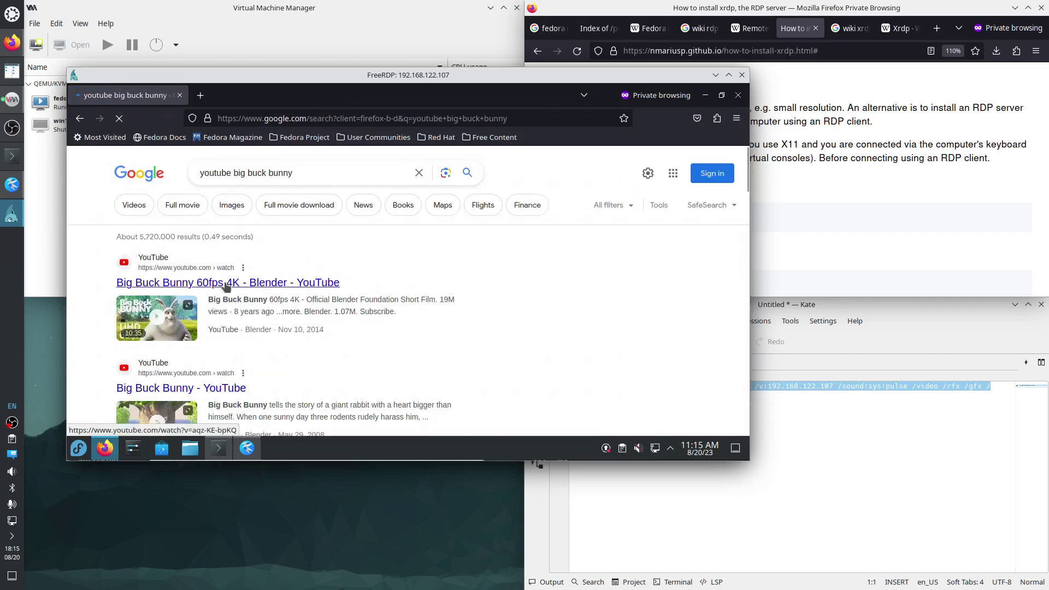
pyautogui.click(225, 283)
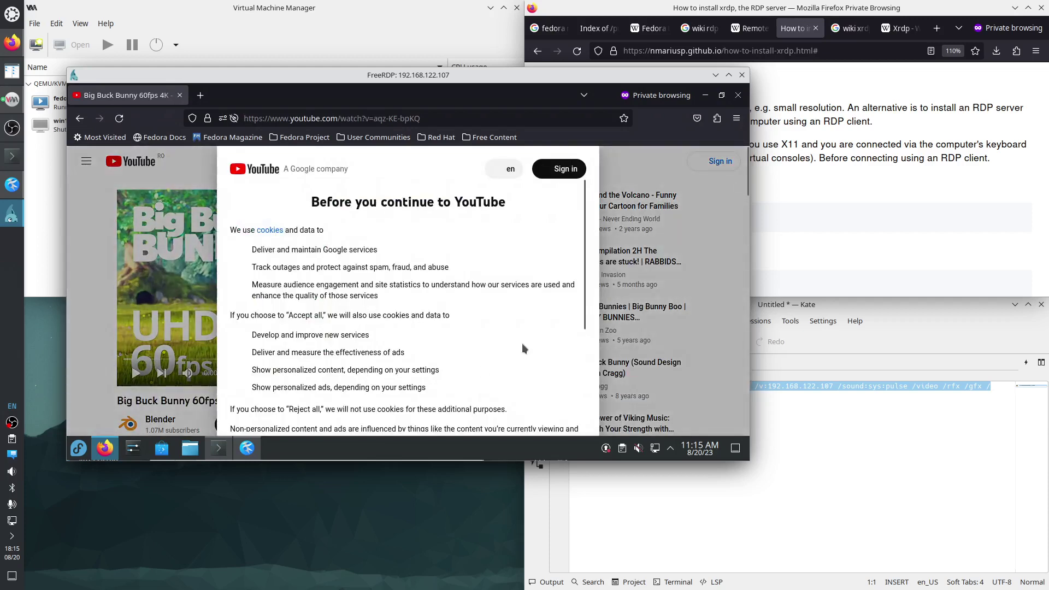
pyautogui.scroll(-5, 529, 343)
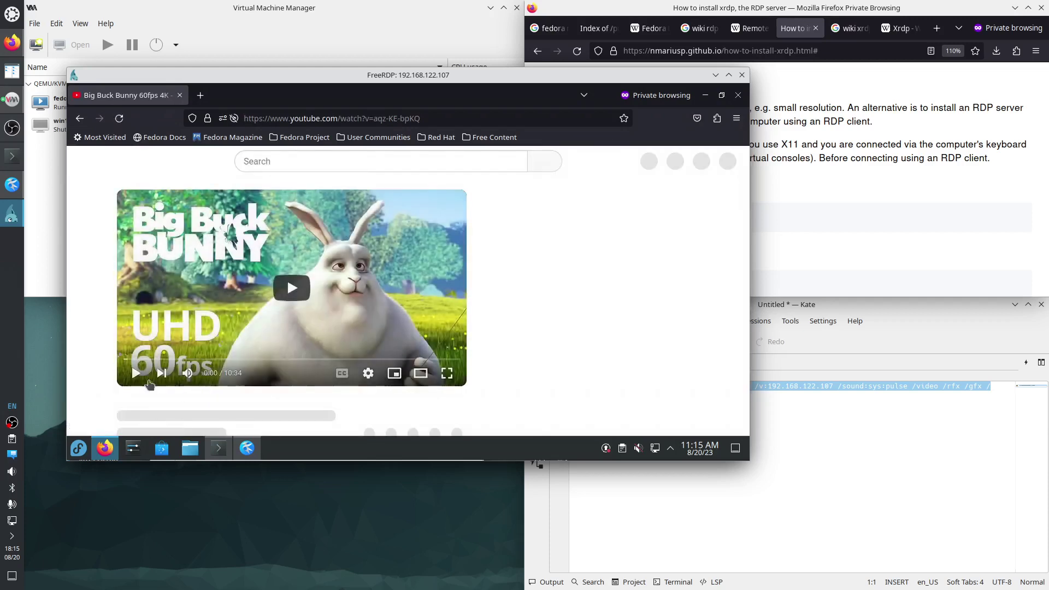
pyautogui.click(137, 374)
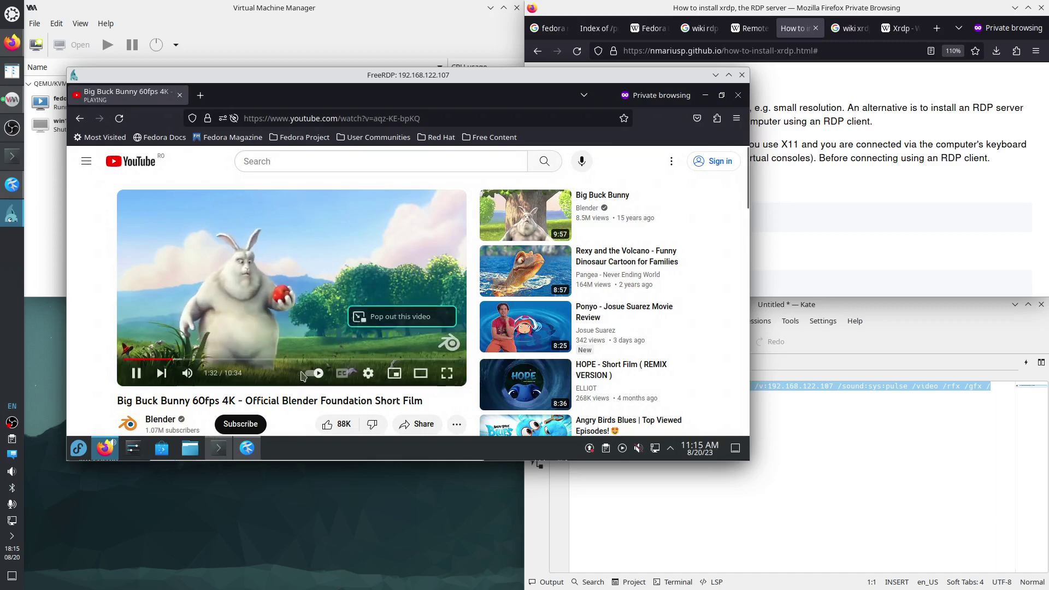
pyautogui.rightClick(304, 376)
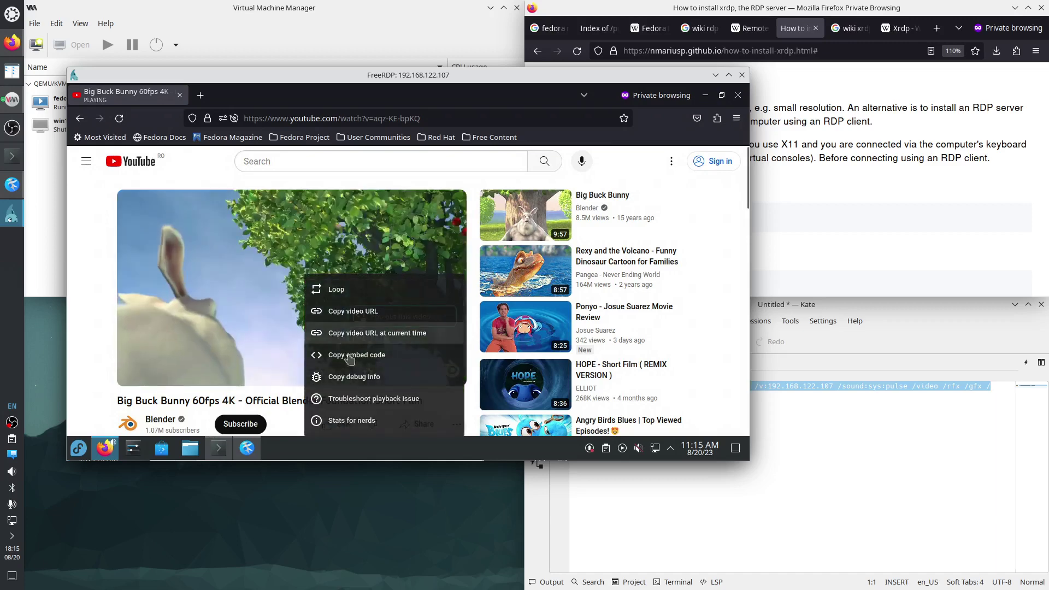
pyautogui.click(351, 421)
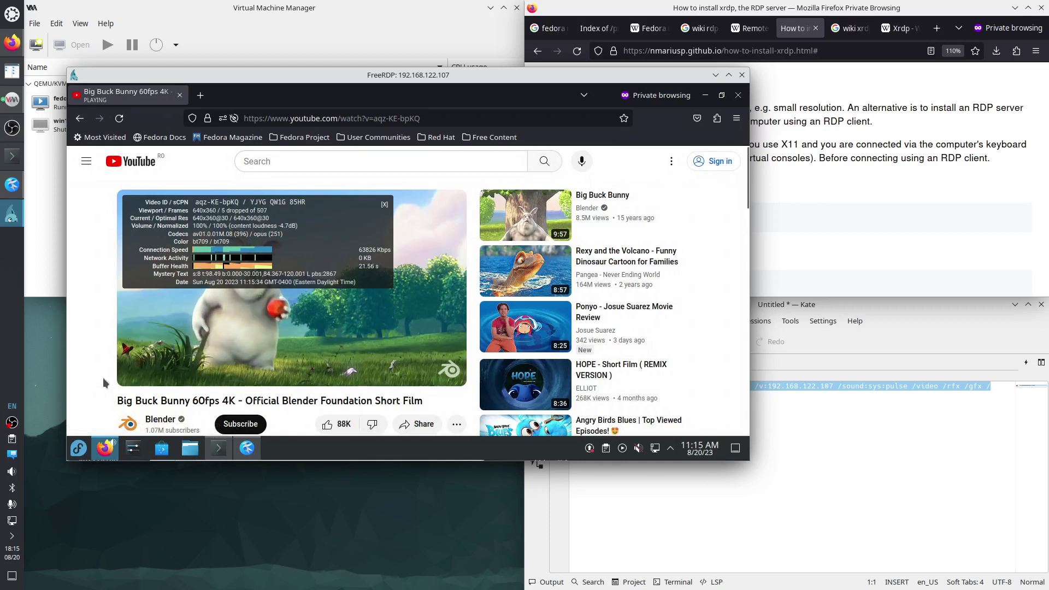
pyautogui.moveTo(301, 373)
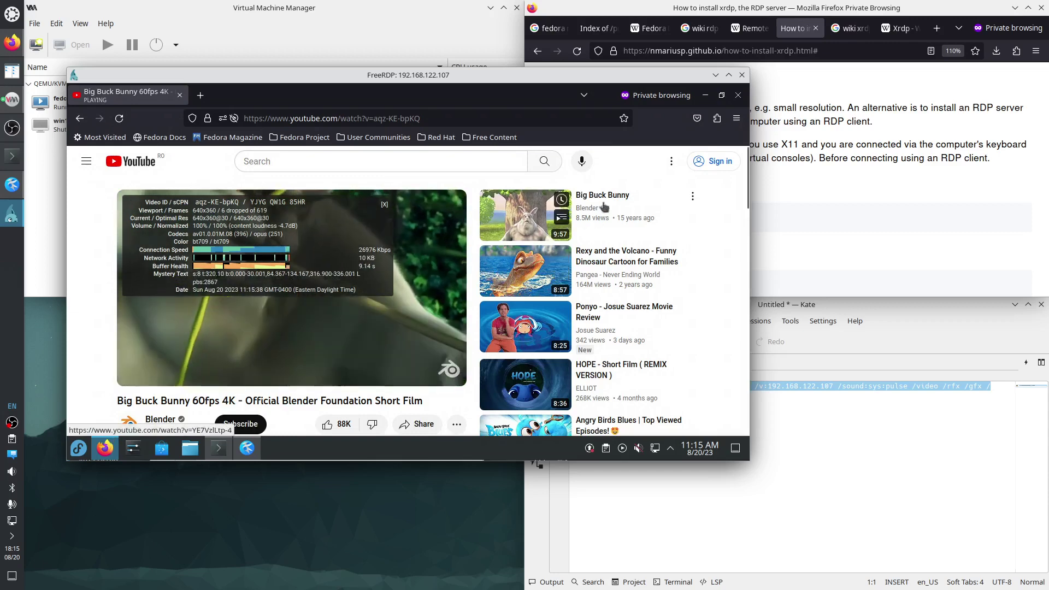
pyautogui.click(739, 95)
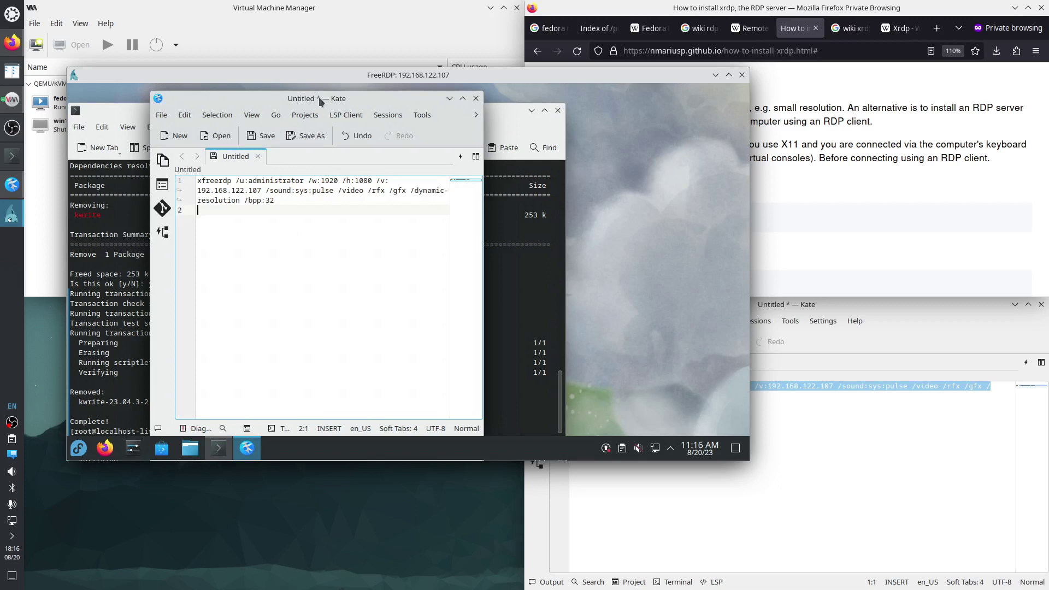
# Move the remote Kate window right and stretch the FreeRDP window taller.
pyautogui.moveTo(321, 101); pyautogui.dragTo(429, 94)
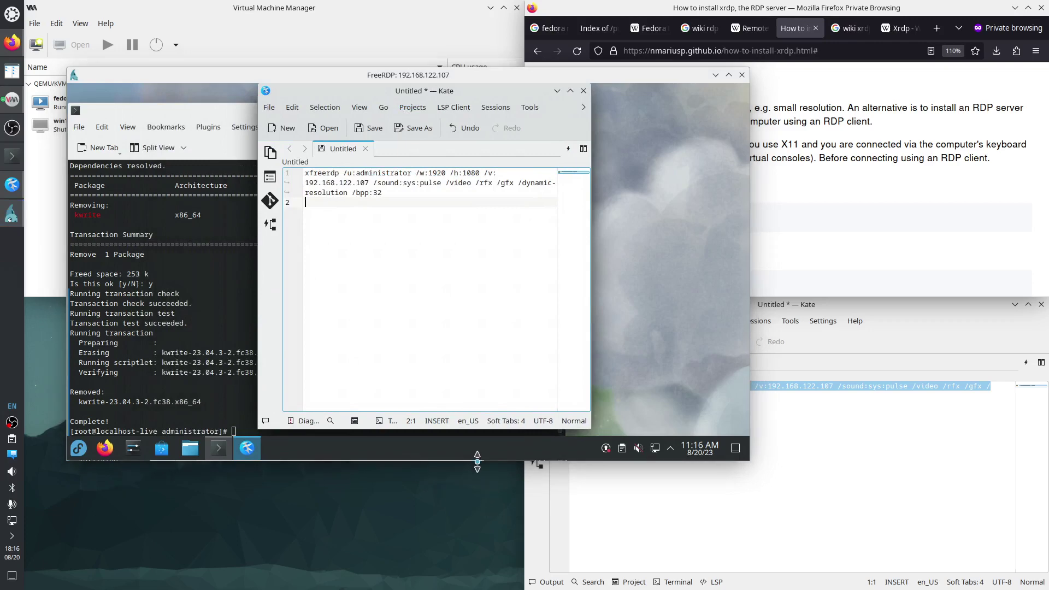
pyautogui.moveTo(480, 460); pyautogui.dragTo(433, 541)
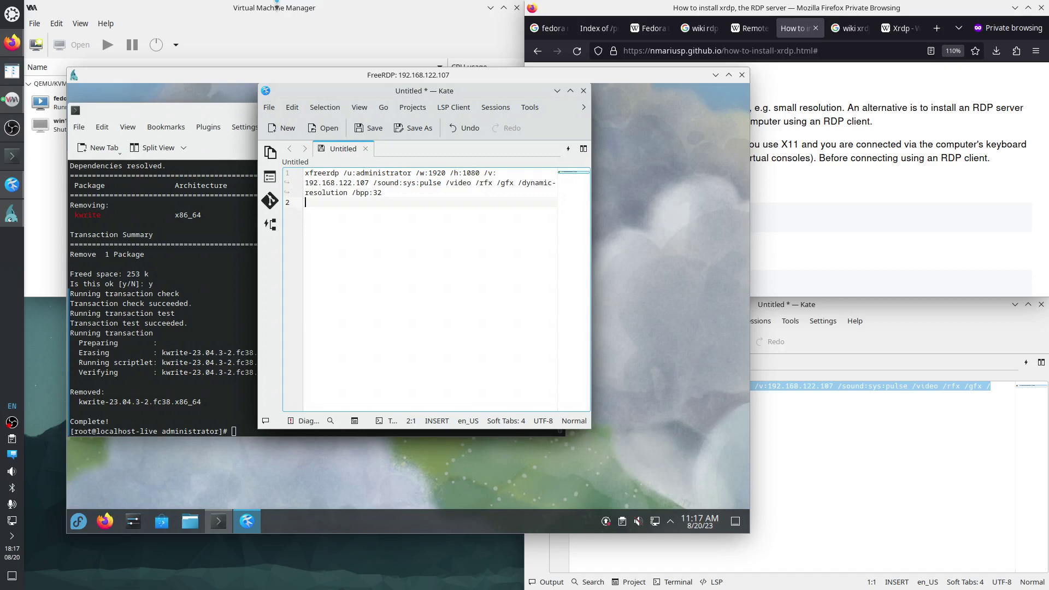
# Select 'Xvnc' in the xrdp guide's Fedora >= 38 steps, then bring the FreeRDP window back in front.
pyautogui.click(867, 185)
pyautogui.scroll(1, 866, 185)
pyautogui.scroll(-4, 619, 229)
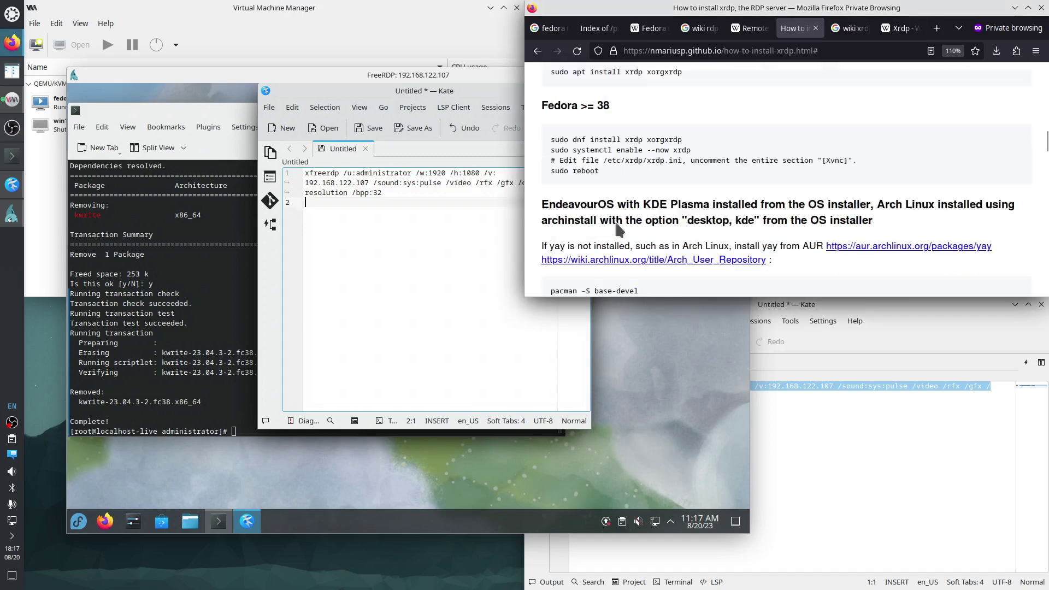
pyautogui.moveTo(684, 121); pyautogui.dragTo(544, 121)
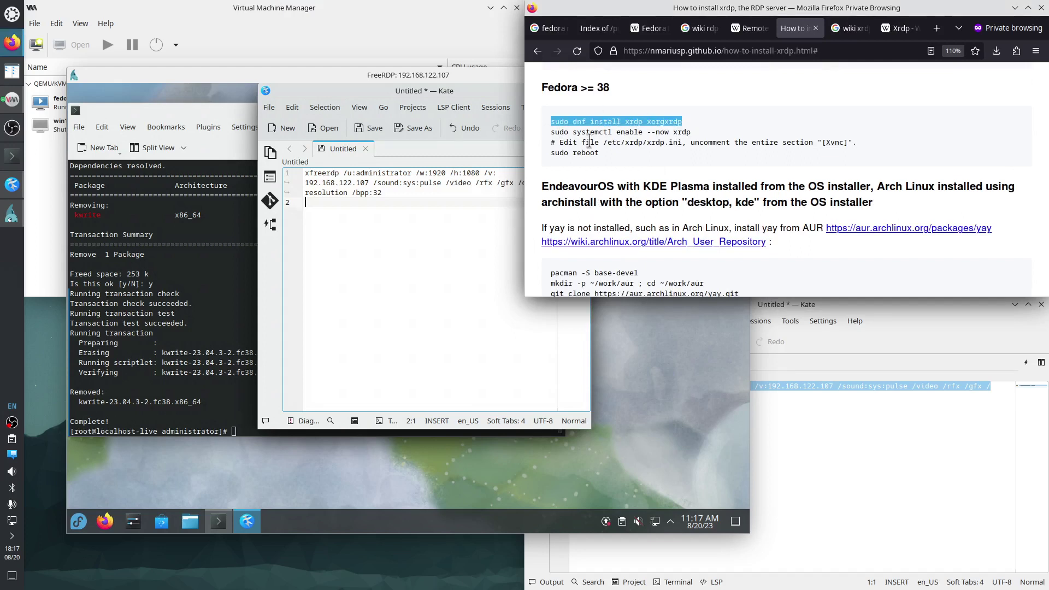
pyautogui.click(826, 142)
pyautogui.moveTo(827, 142); pyautogui.dragTo(845, 142)
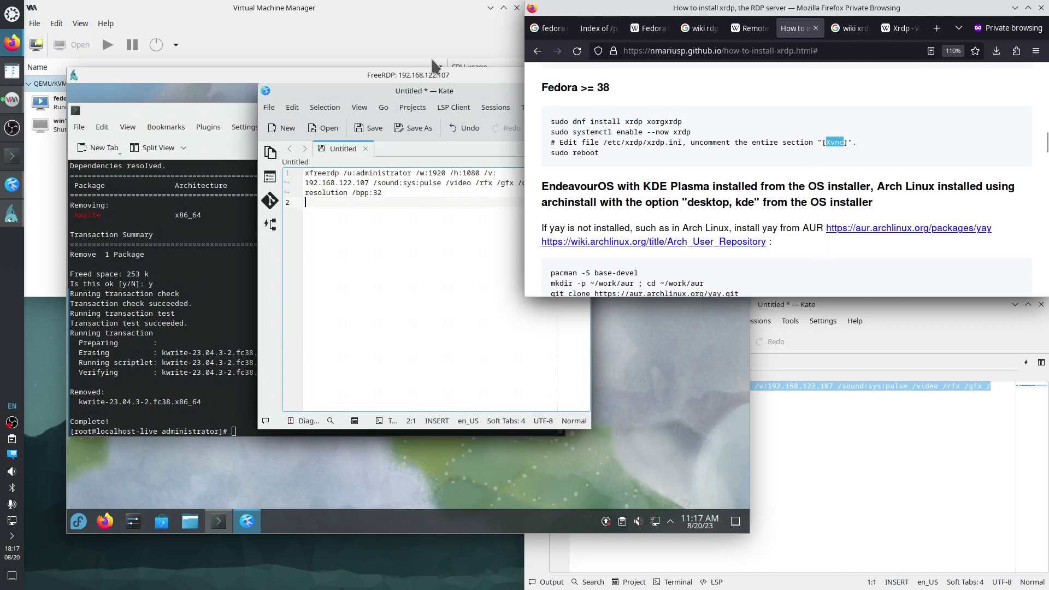
pyautogui.moveTo(440, 72); pyautogui.dragTo(403, 88)
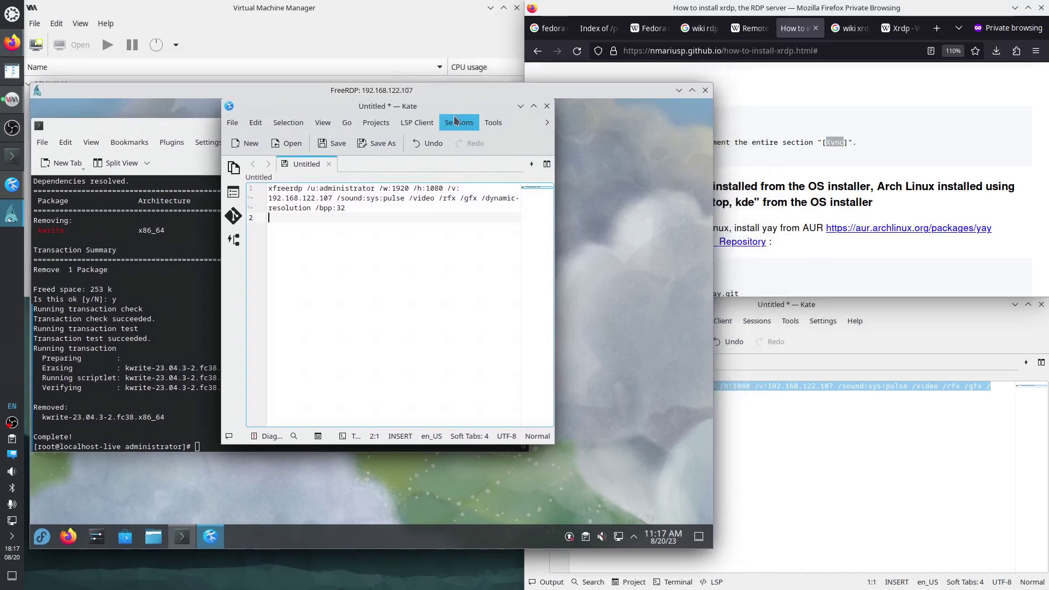